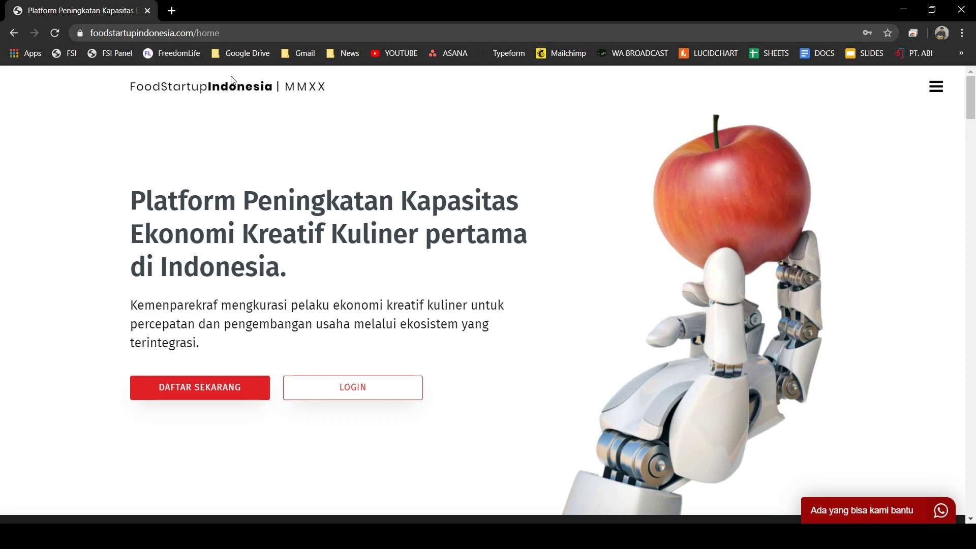
- Scroll the home page past the about, stats, challenge and timeline sections to the F.A.Q list
scroll(344, 188, down, 7)
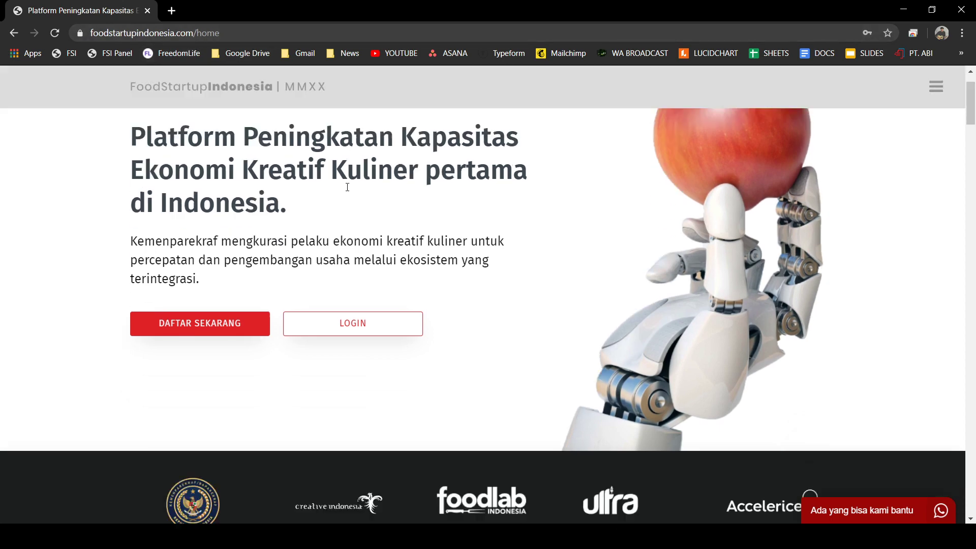
scroll(354, 238, down, 6)
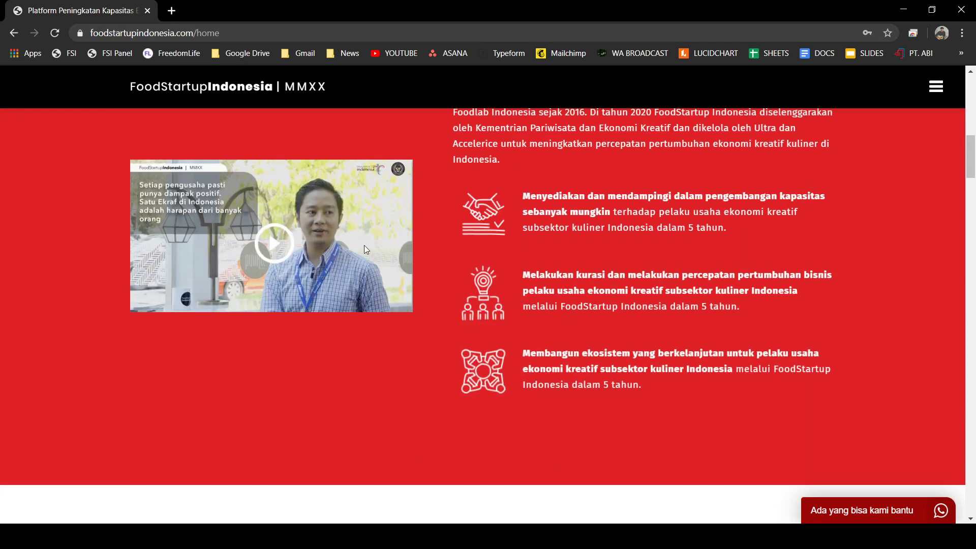
scroll(364, 246, up, 3)
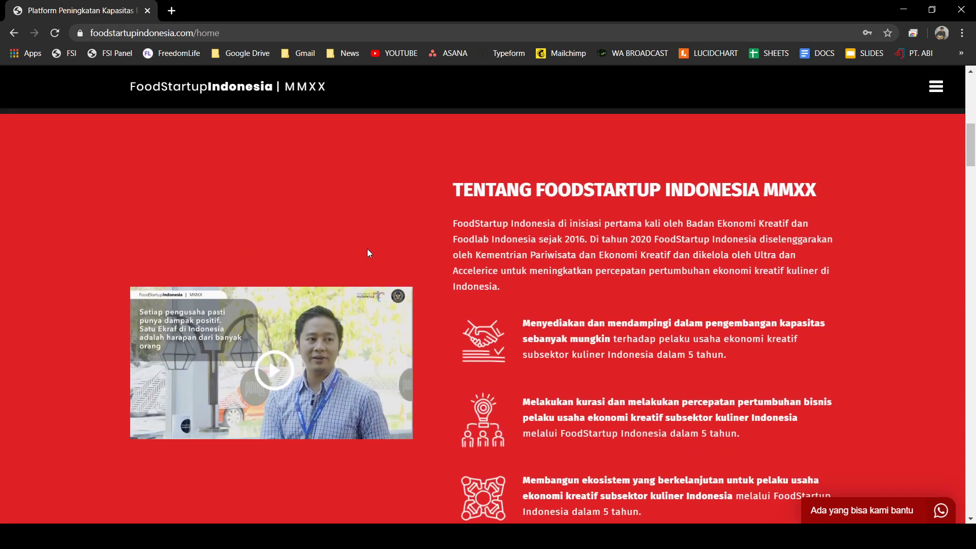
scroll(367, 249, down, 1)
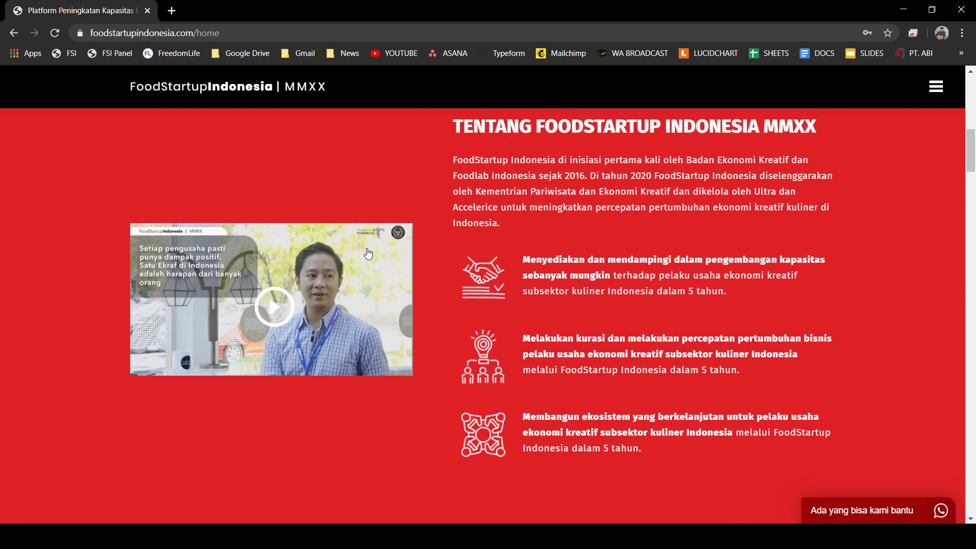
scroll(368, 254, down, 11)
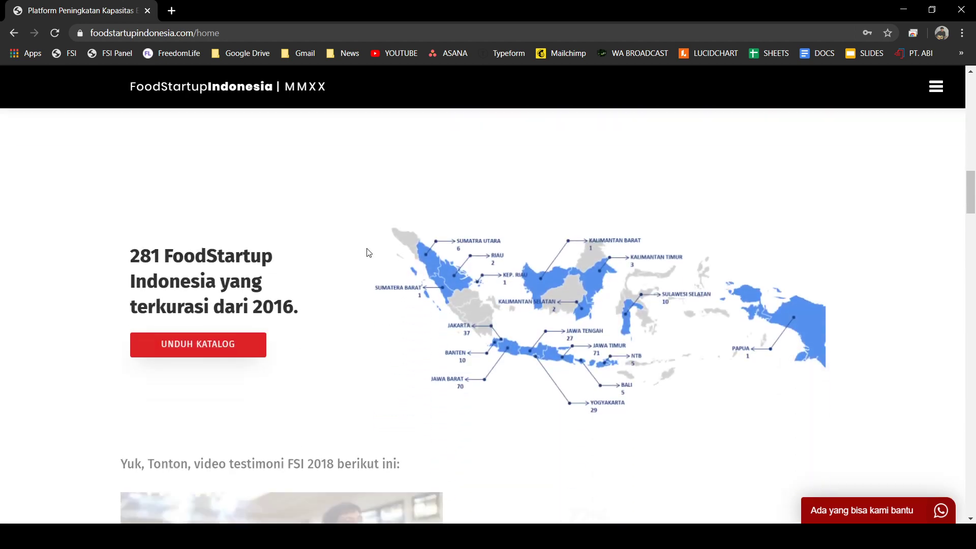
scroll(370, 252, down, 8)
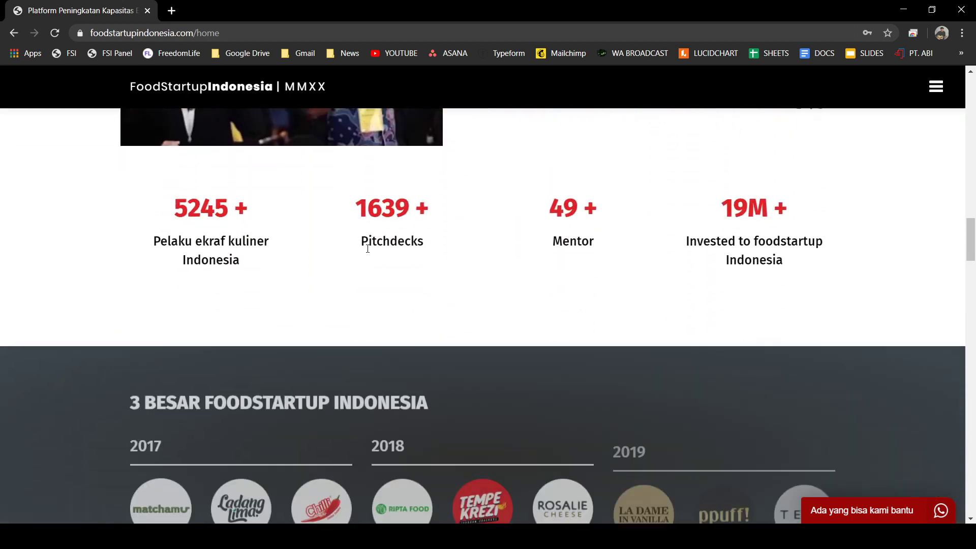
scroll(370, 253, up, 2)
scroll(369, 252, up, 2)
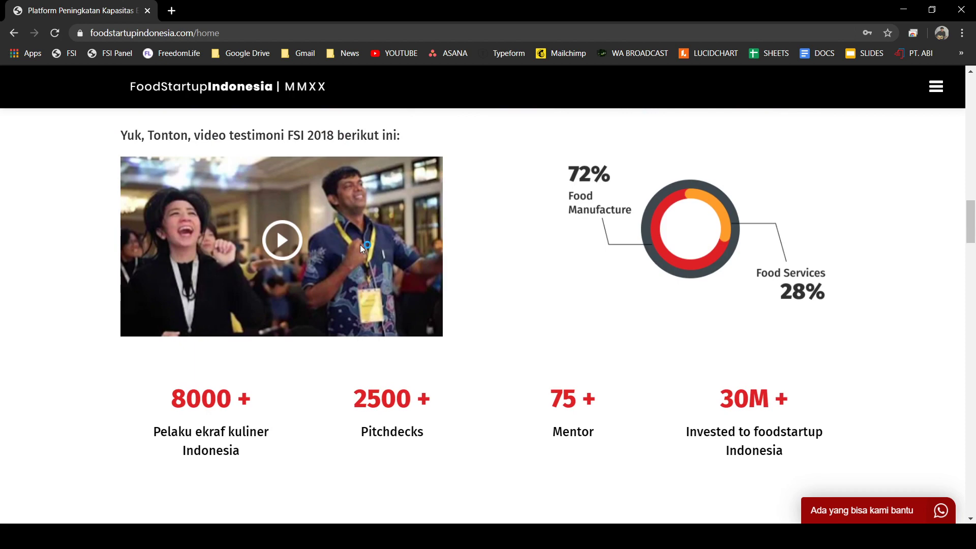
scroll(360, 246, down, 6)
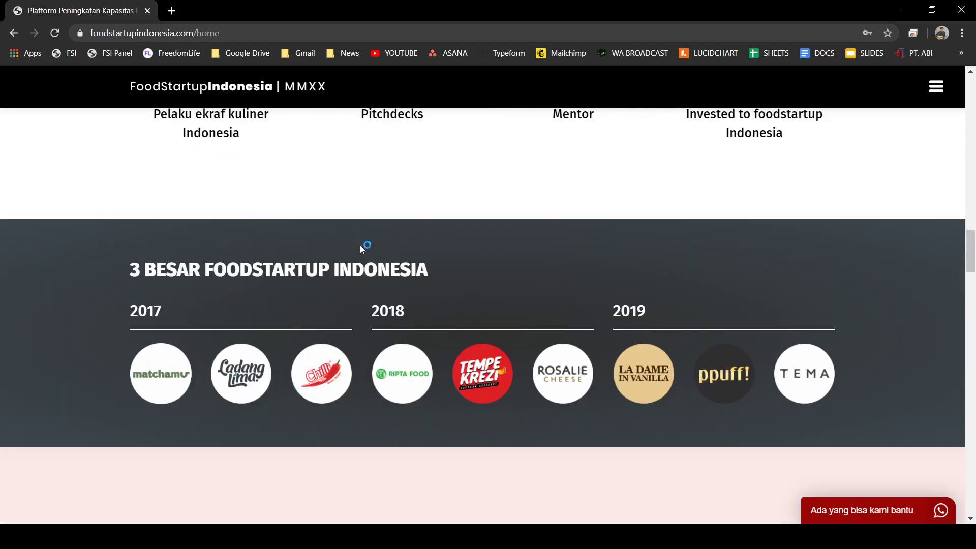
scroll(423, 249, down, 8)
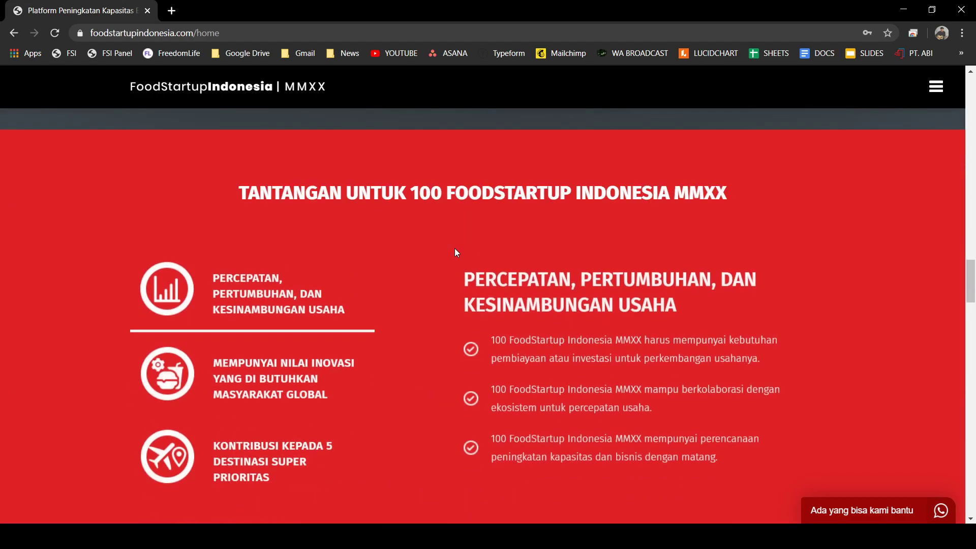
scroll(407, 254, down, 8)
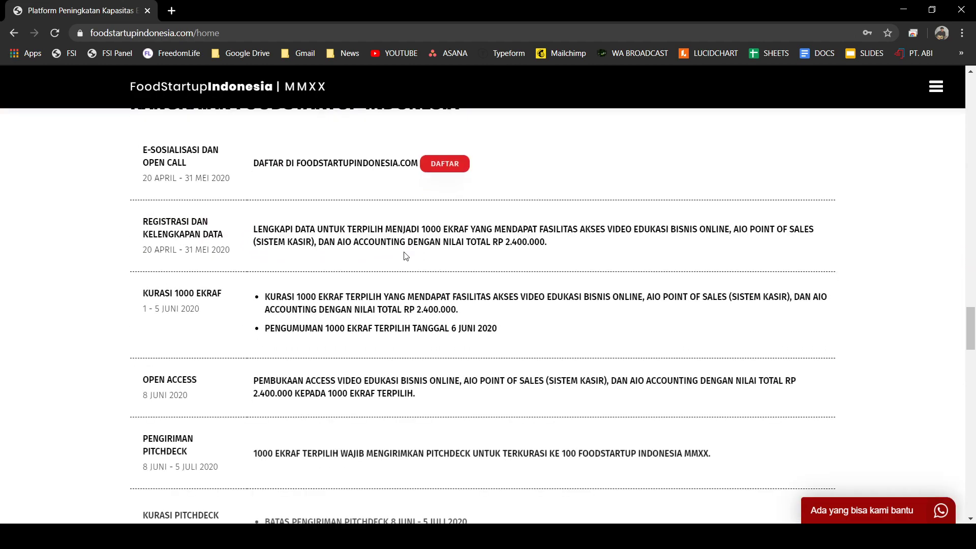
scroll(406, 255, up, 1)
scroll(406, 256, down, 20)
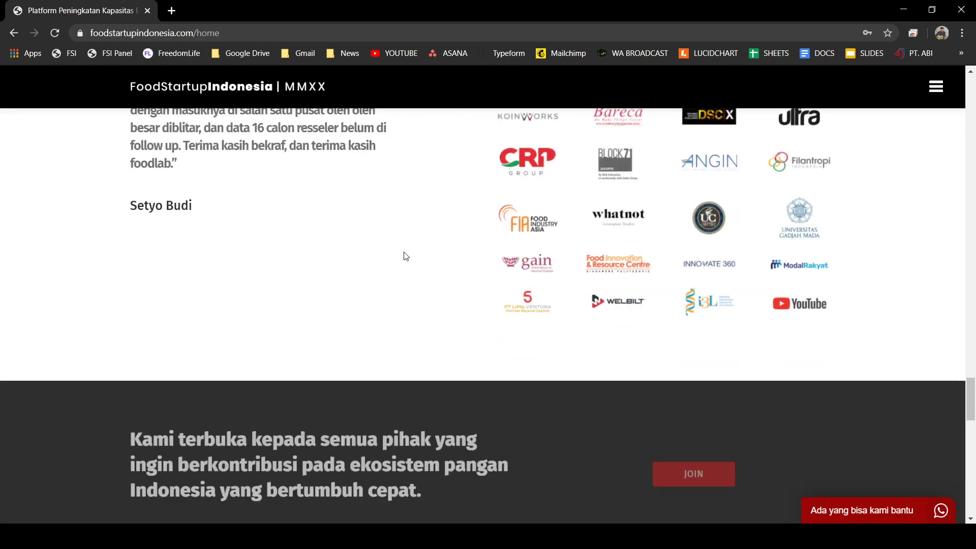
scroll(406, 256, down, 10)
scroll(405, 257, up, 2)
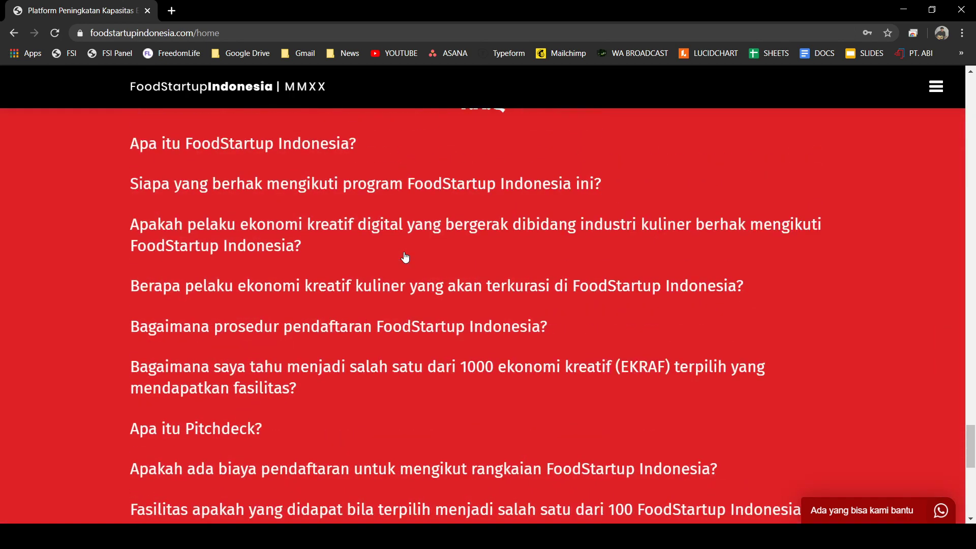
- Expand the FAQ answers for 'Apa itu FoodStartup Indonesia?' and who may join
click(223, 206)
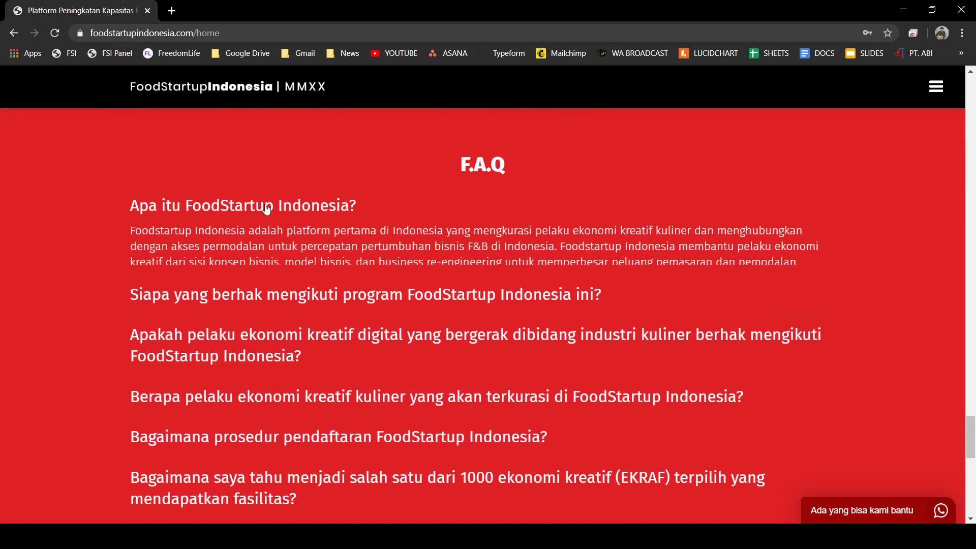
click(267, 302)
scroll(270, 342, down, 7)
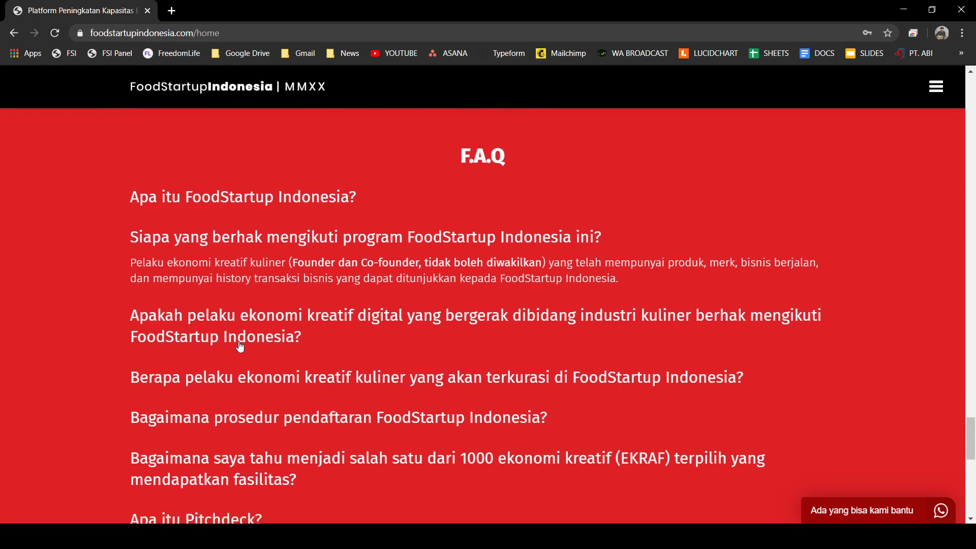
- Scroll back up to the home page's top hero banner
scroll(240, 345, up, 8)
scroll(241, 345, up, 12)
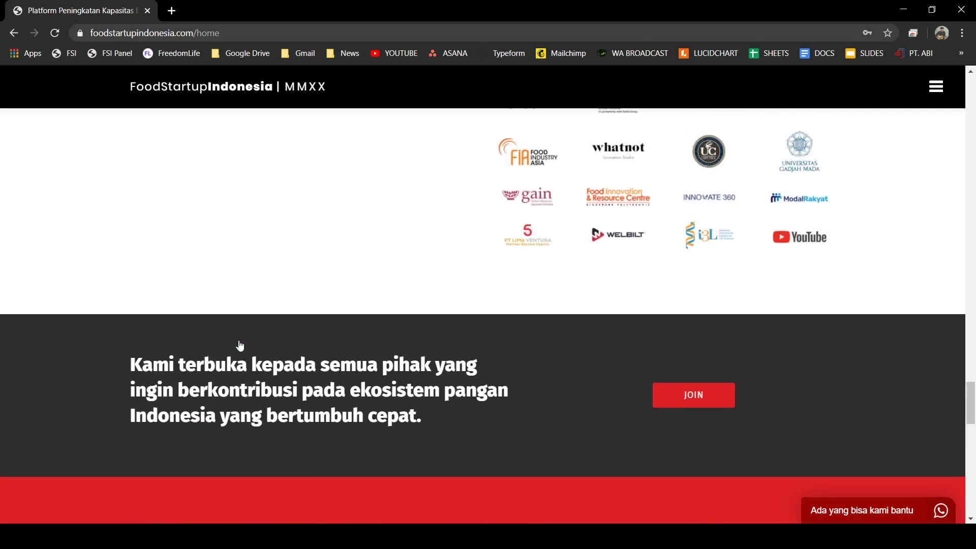
scroll(239, 334, up, 7)
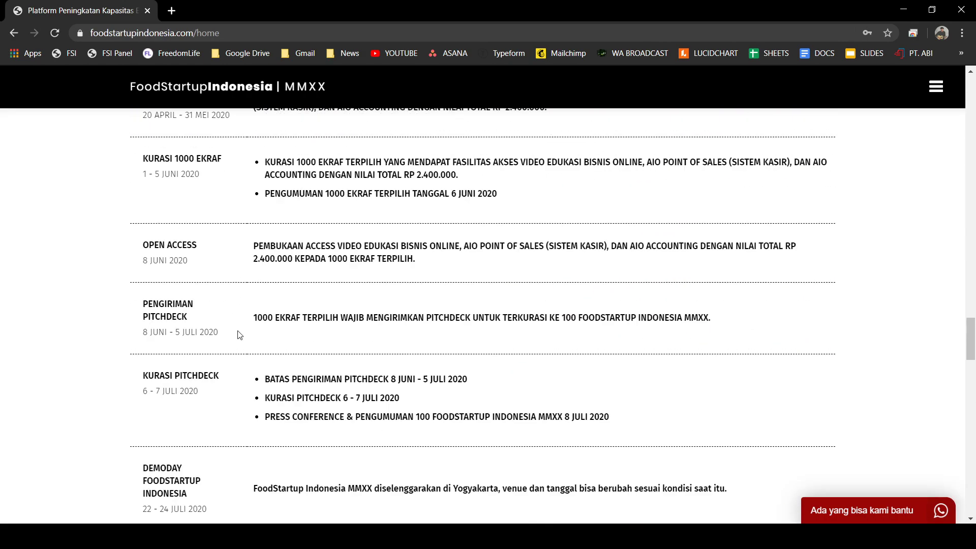
scroll(234, 329, up, 1)
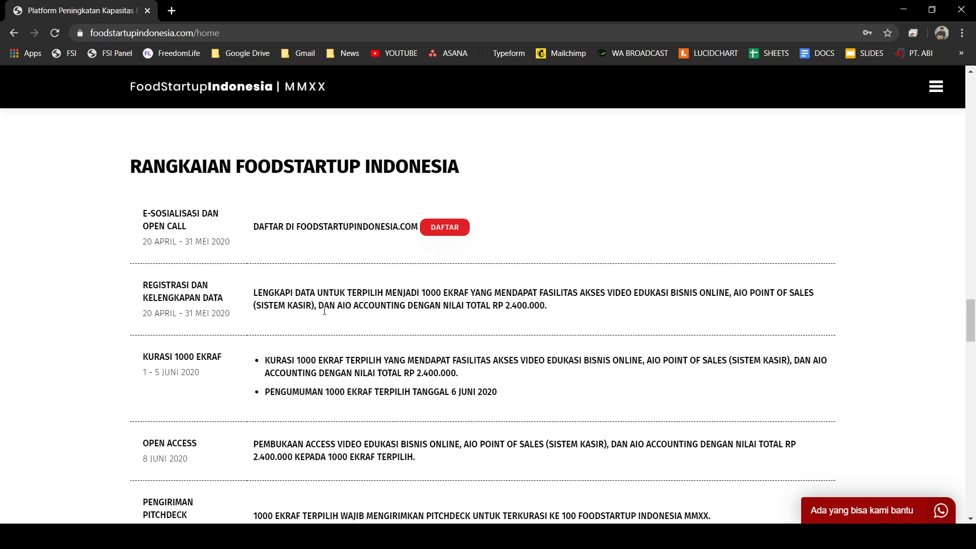
scroll(206, 235, down, 3)
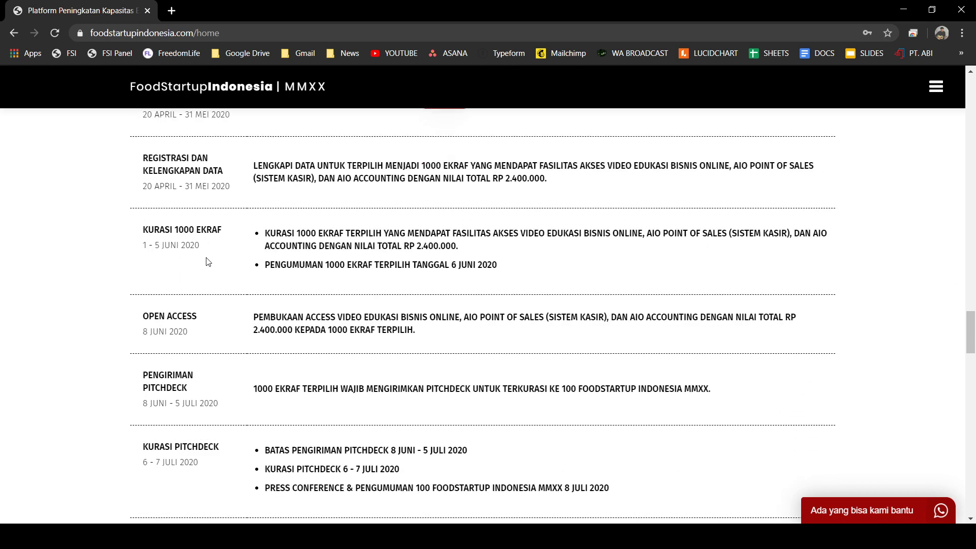
scroll(207, 261, up, 20)
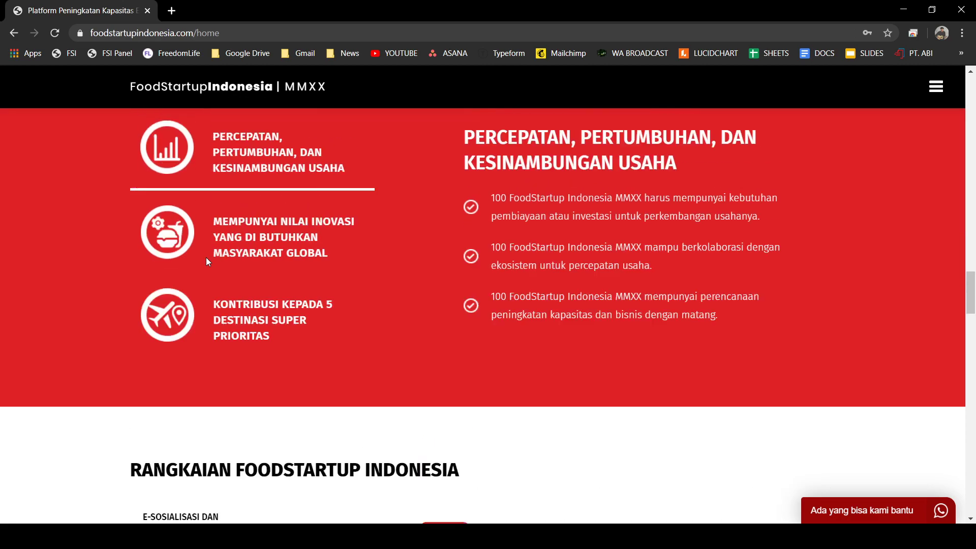
scroll(206, 257, up, 10)
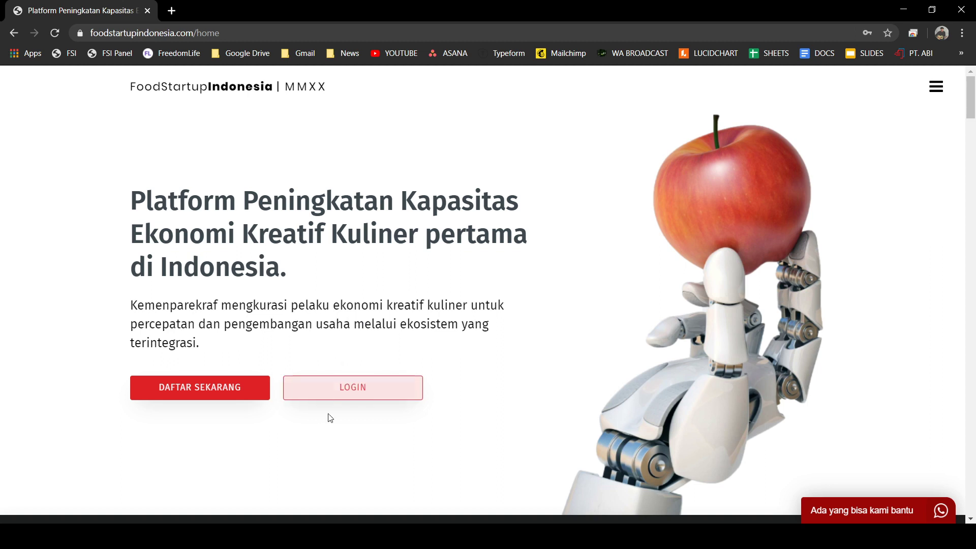
scroll(354, 385, down, 1)
scroll(355, 385, down, 2)
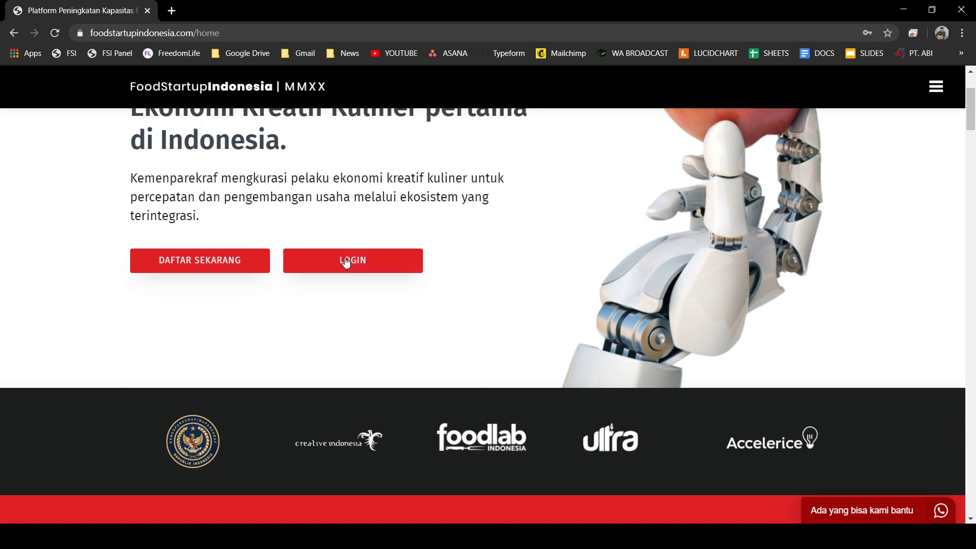
click(346, 262)
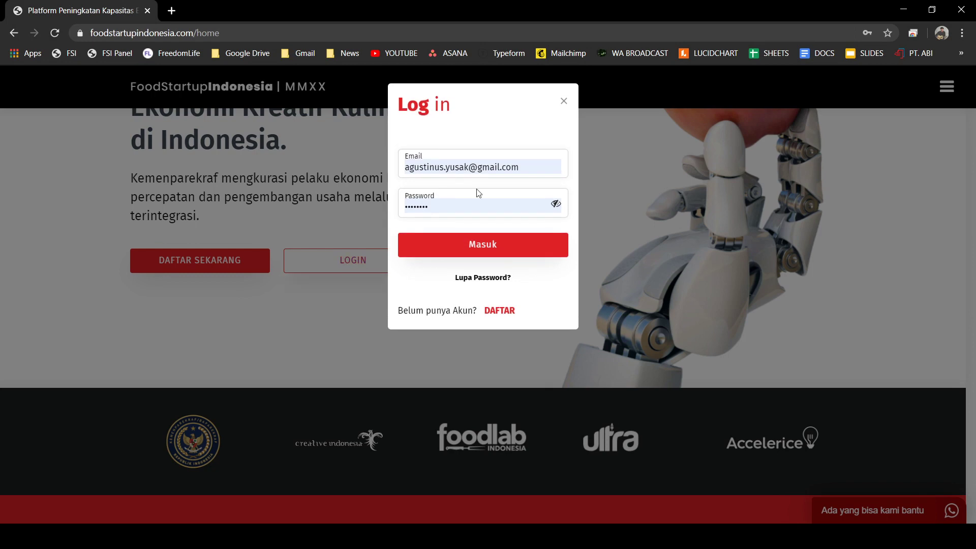
click(532, 176)
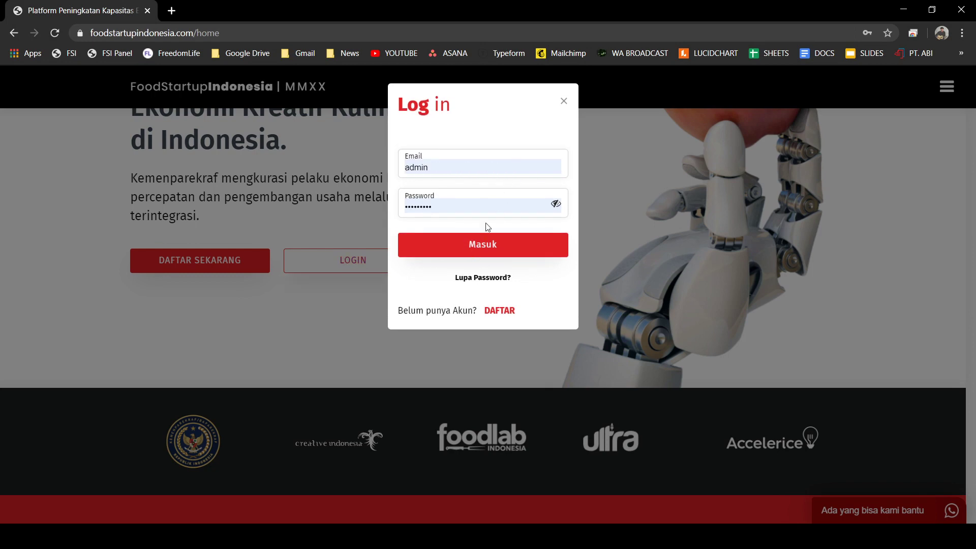
click(453, 261)
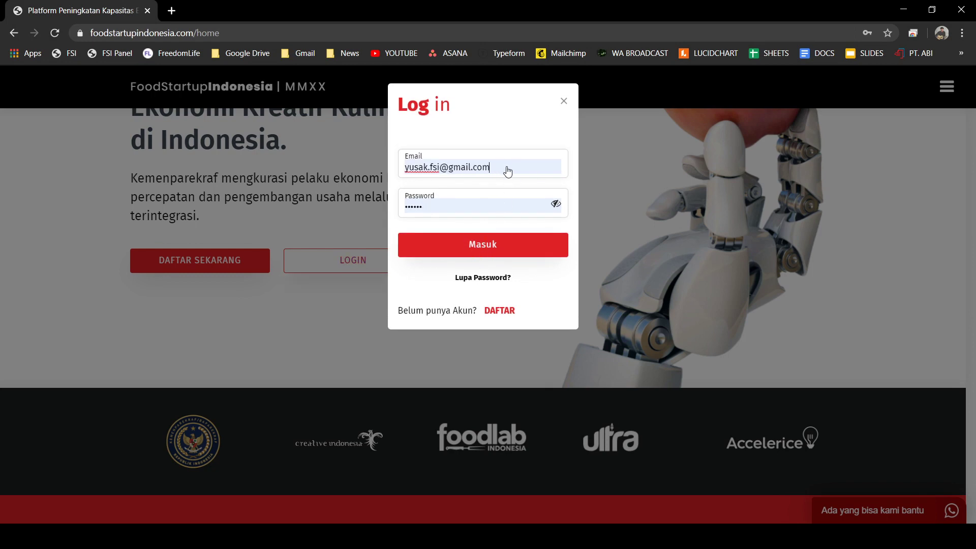
key(BackSpace)
key(BackSpace)
key(BackSpace)
key(BackSpace)
key(BackSpace)
key(BackSpace)
key(BackSpace)
key(BackSpace)
key(BackSpace)
key(BackSpace)
key(BackSpace)
key(BackSpace)
key(BackSpace)
key(BackSpace)
key(BackSpace)
key(BackSpace)
key(BackSpace)
key(BackSpace)
key(BackSpace)
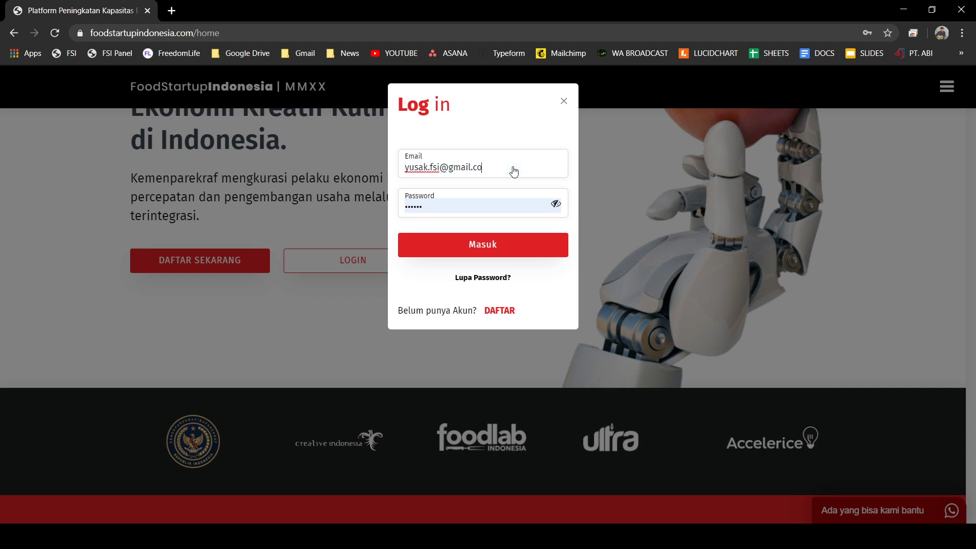
click(564, 101)
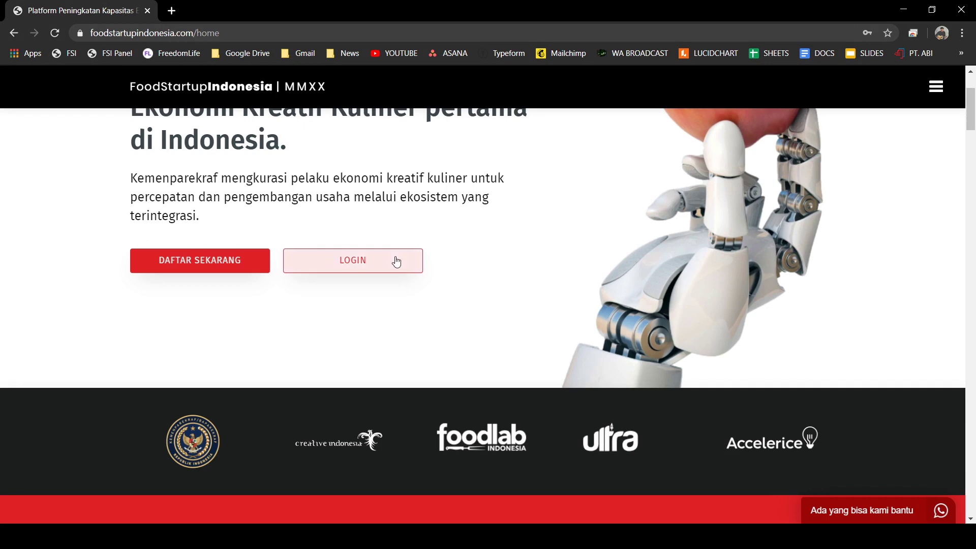
- Go to the registration page and enter the full name
click(204, 271)
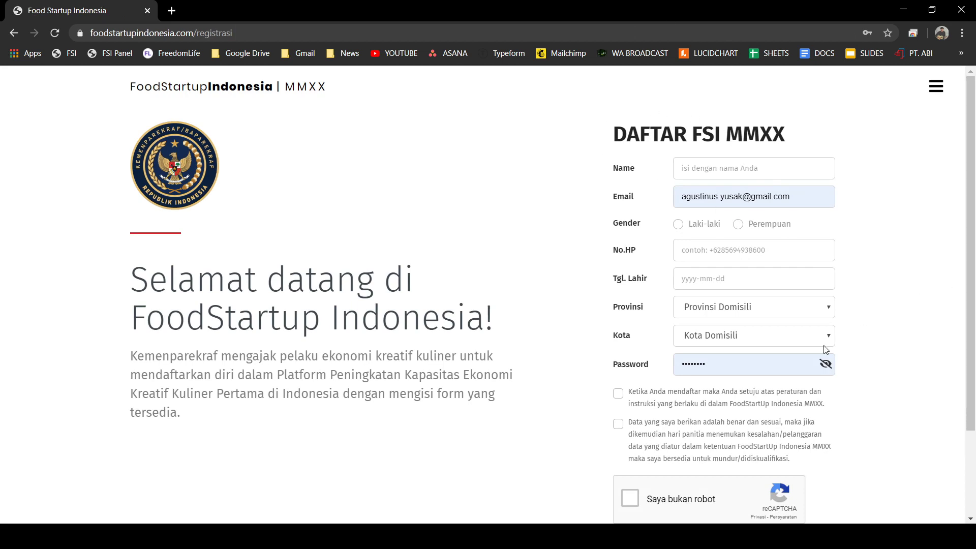
click(728, 166)
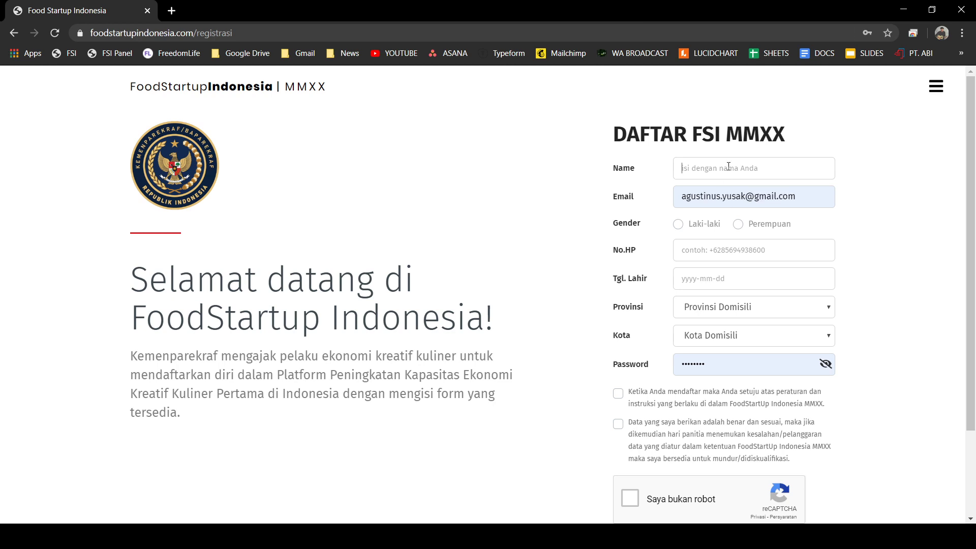
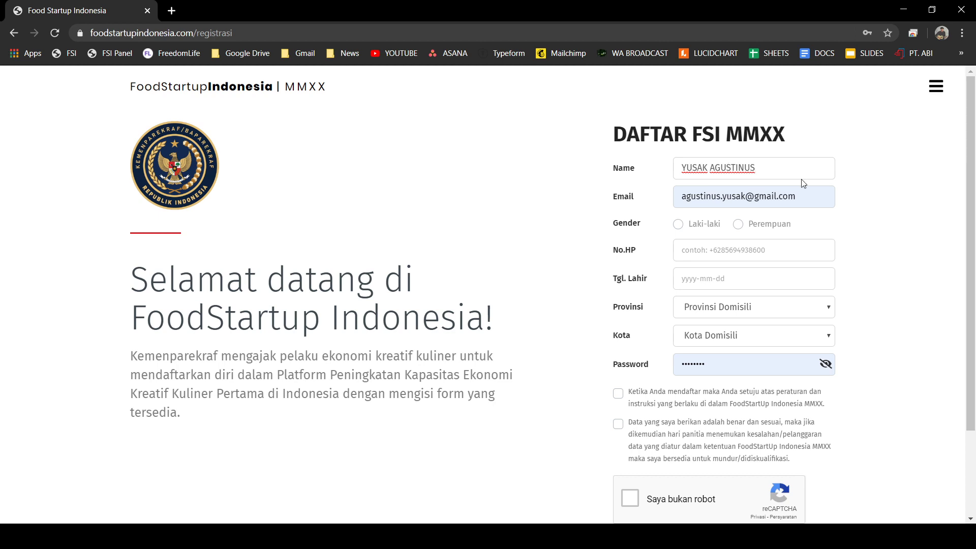
- Replace the old Email value with the new Gmail address
drag(809, 196, 592, 185)
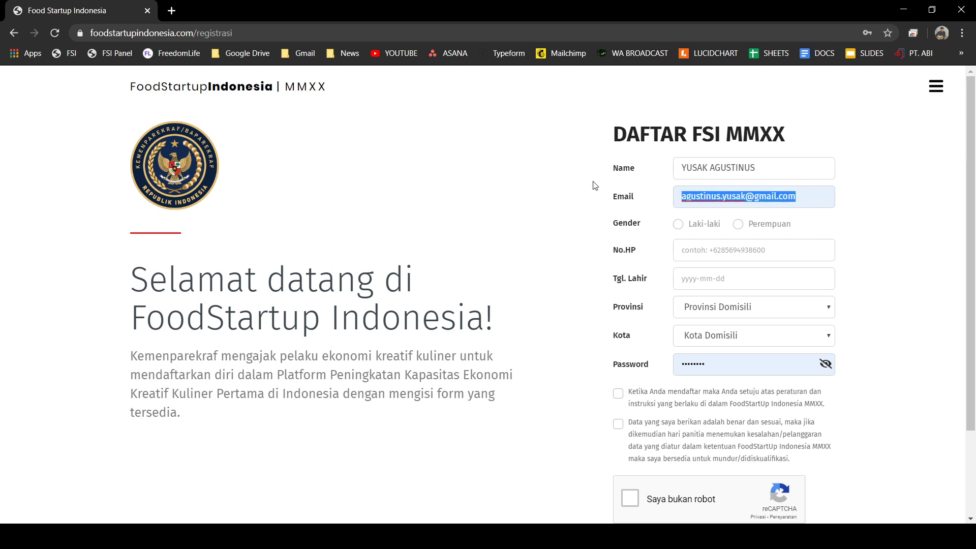
key(BackSpace)
text(YUSAK)
key(BackSpace)
key(BackSpace)
key(BackSpace)
key(BackSpace)
key(BackSpace)
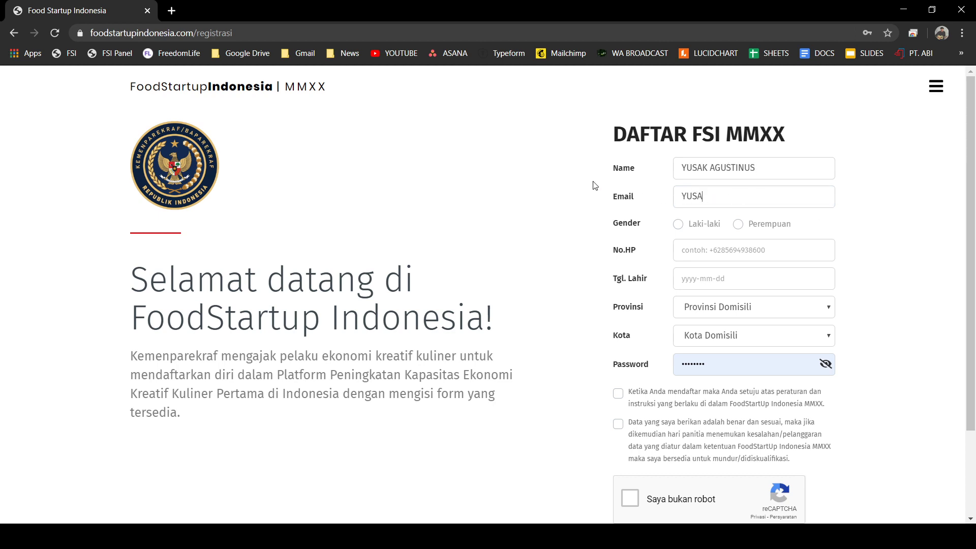
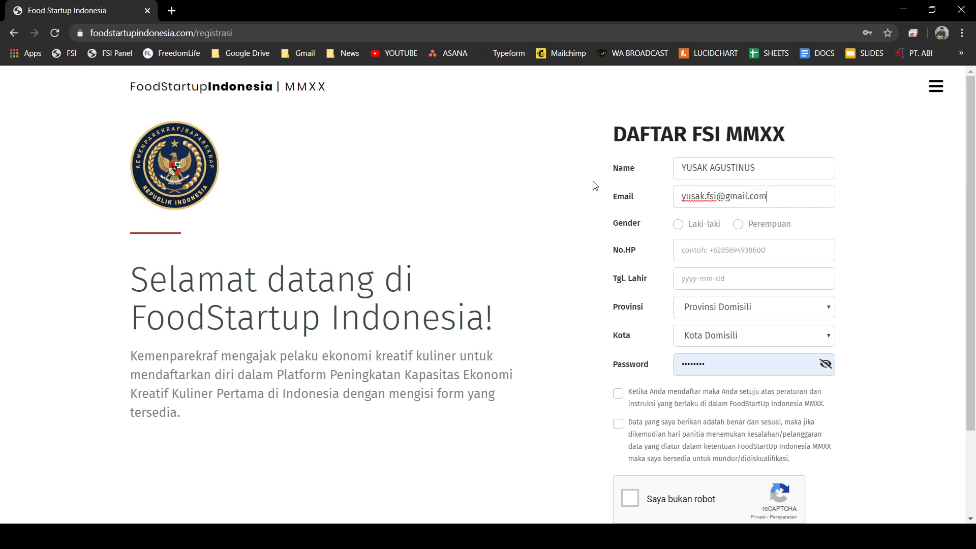
- Set gender to Laki-laki and enter the phone number in No.HP
click(679, 225)
click(730, 251)
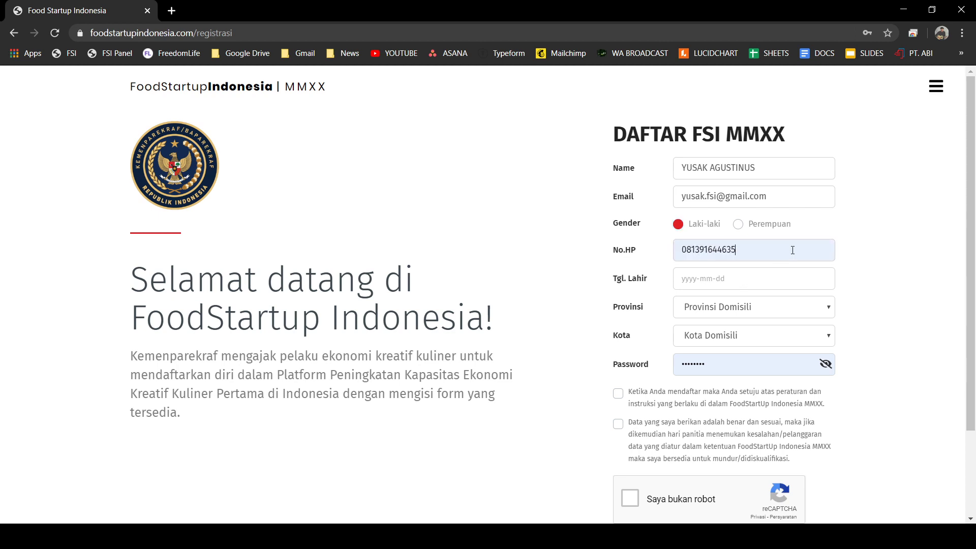
scroll(802, 247, down, 2)
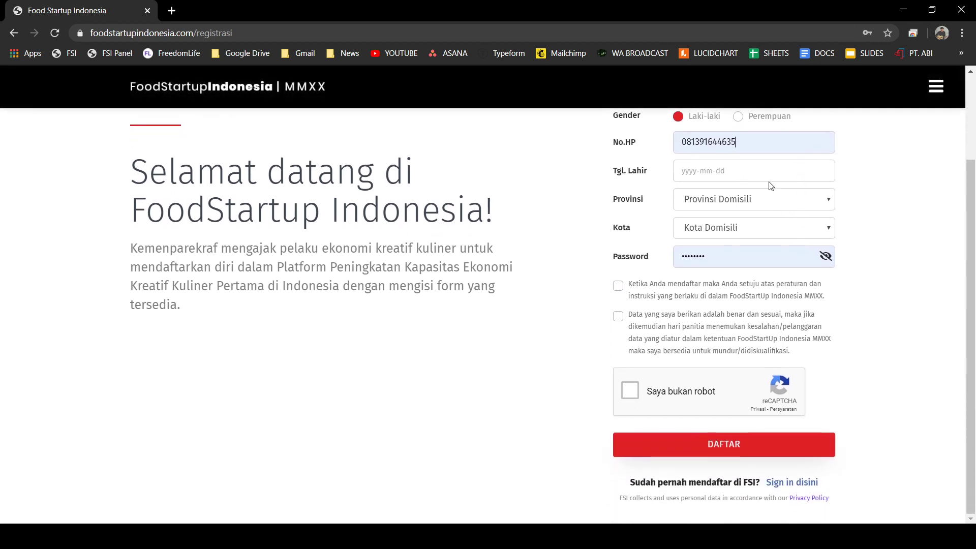
- Open the Tgl. Lahir calendar and navigate back to the 1990-1999 decade
click(759, 174)
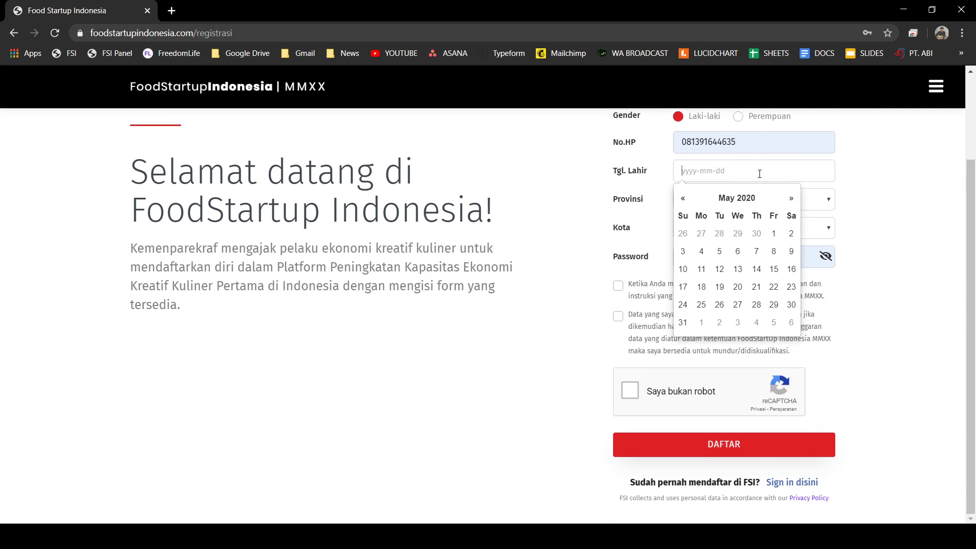
click(743, 200)
click(743, 201)
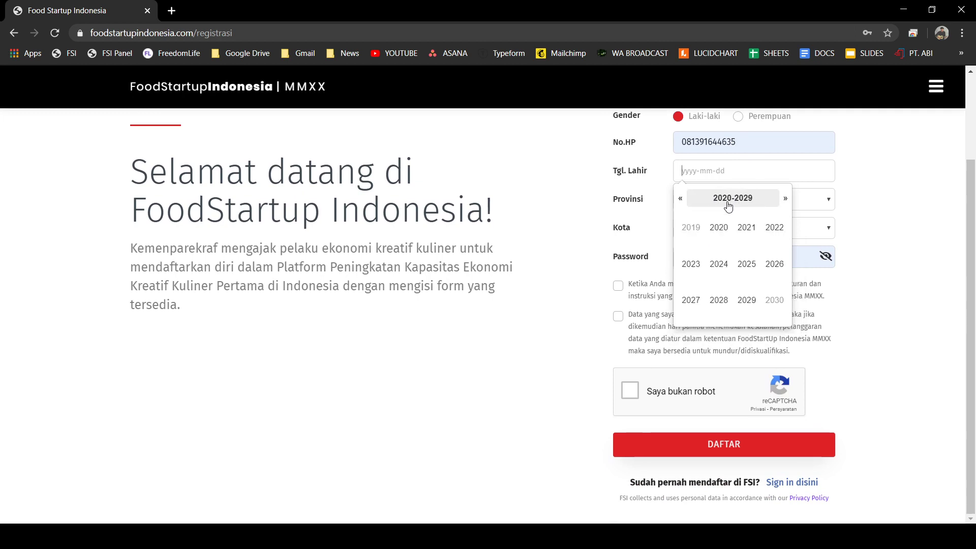
click(845, 172)
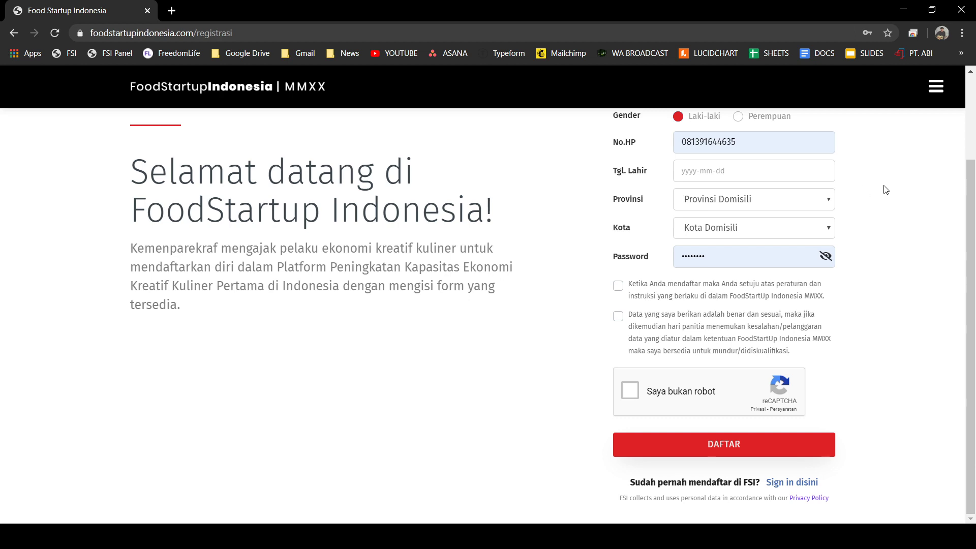
click(701, 173)
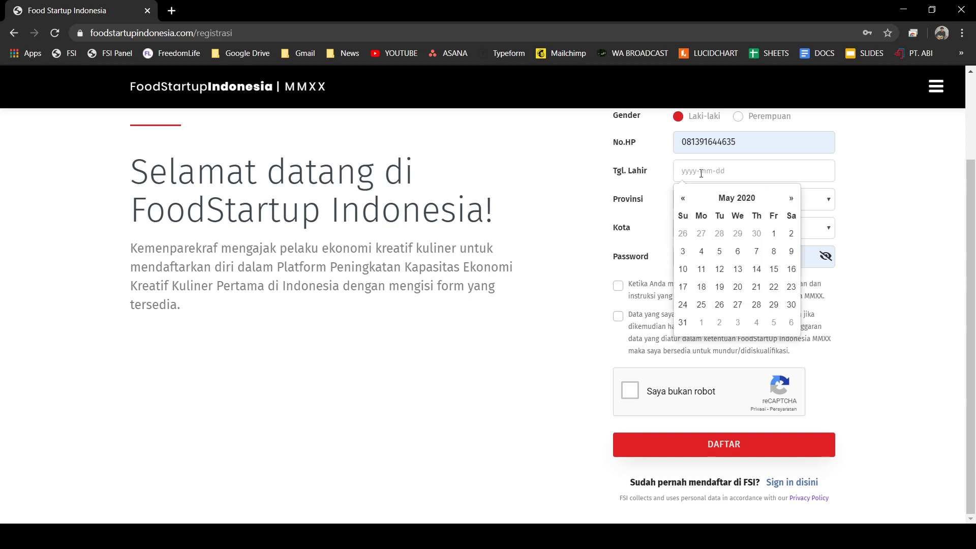
click(738, 200)
click(736, 200)
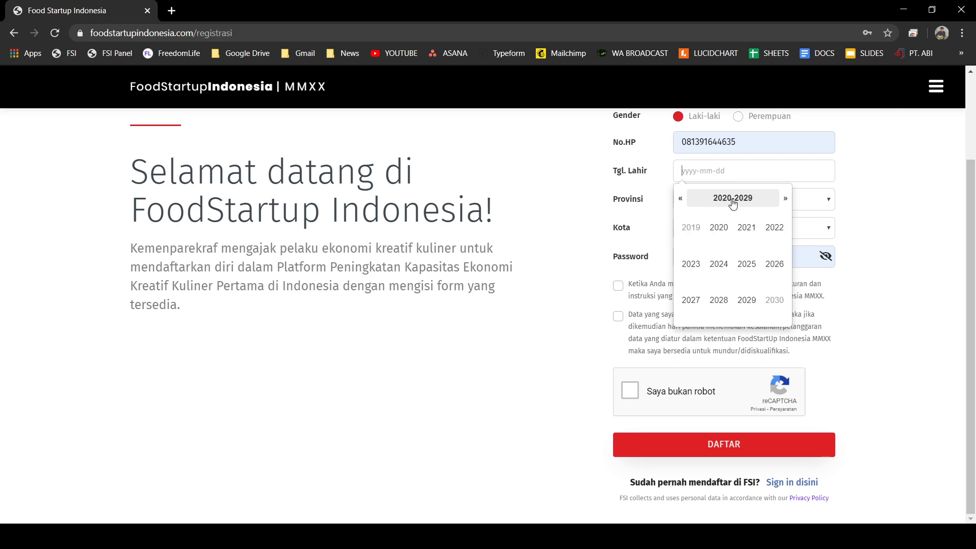
click(679, 200)
click(679, 199)
click(681, 200)
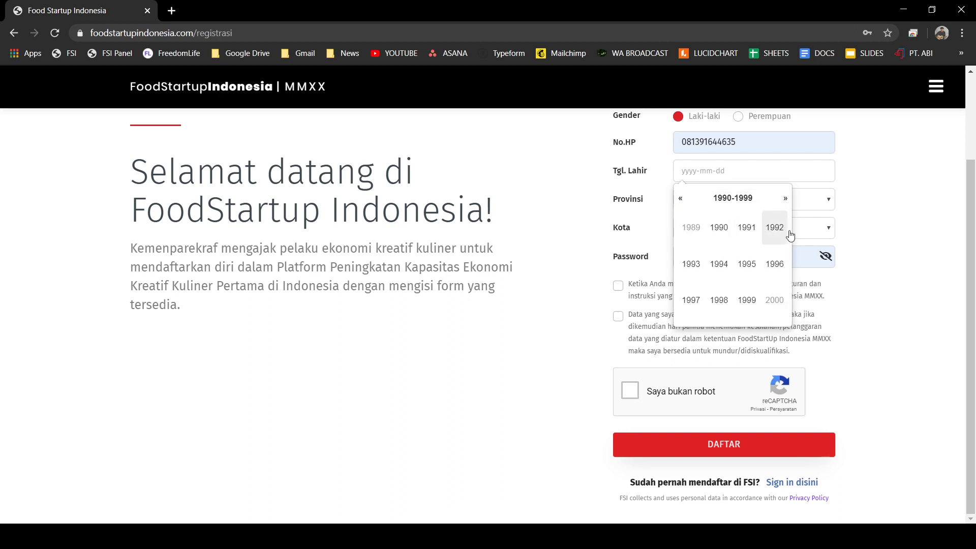
click(691, 264)
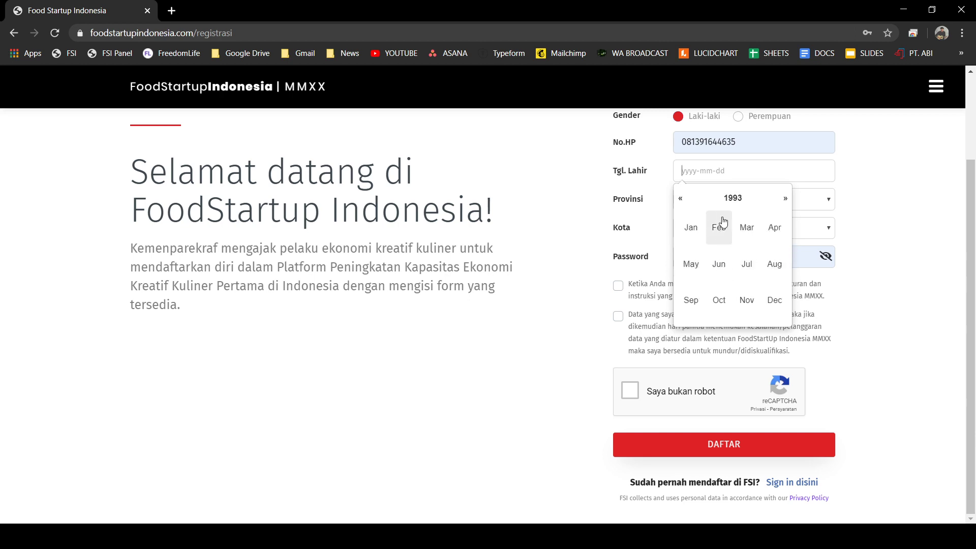
click(775, 267)
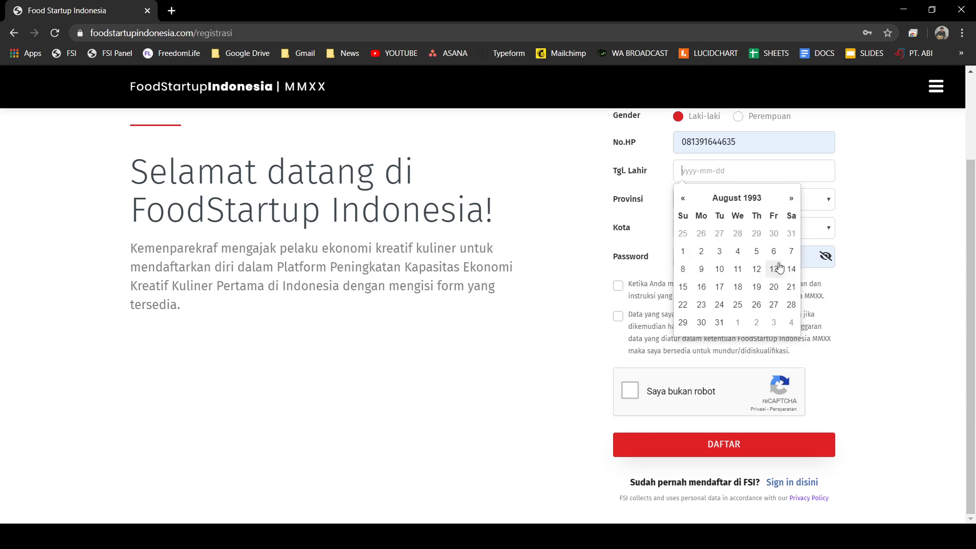
click(757, 305)
click(885, 181)
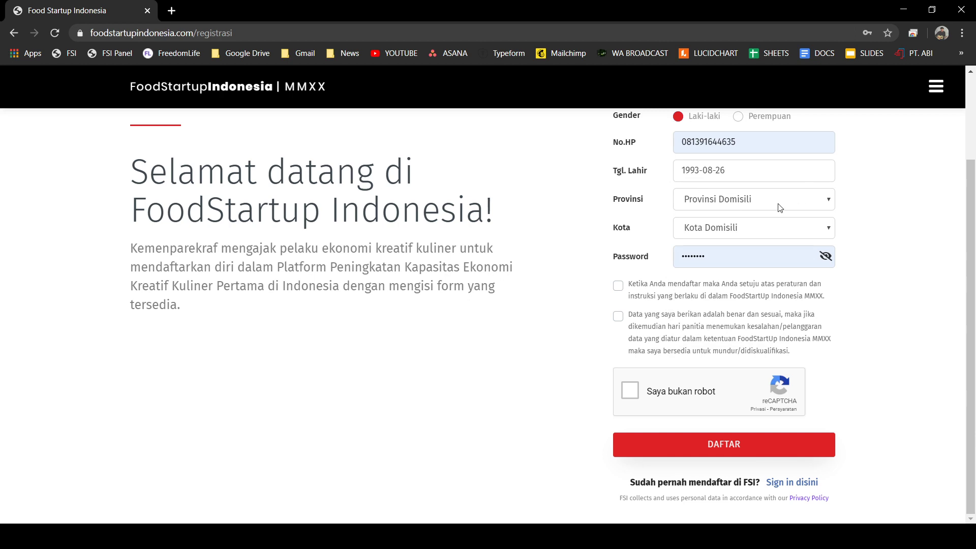
key(k)
key(k)
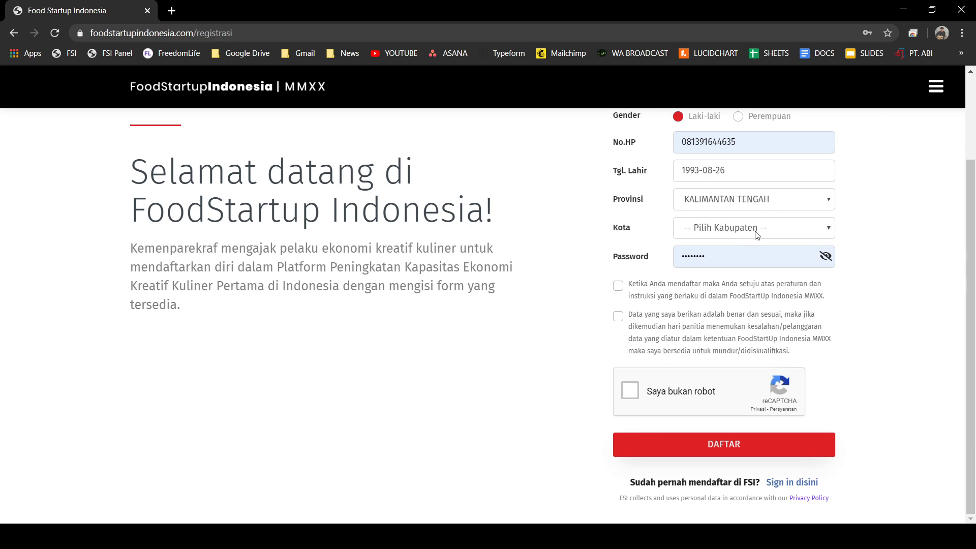
- Set city to KABUPATEN BARITO TIMUR, retype the password, and tick the FSI terms agreement
click(757, 234)
click(791, 270)
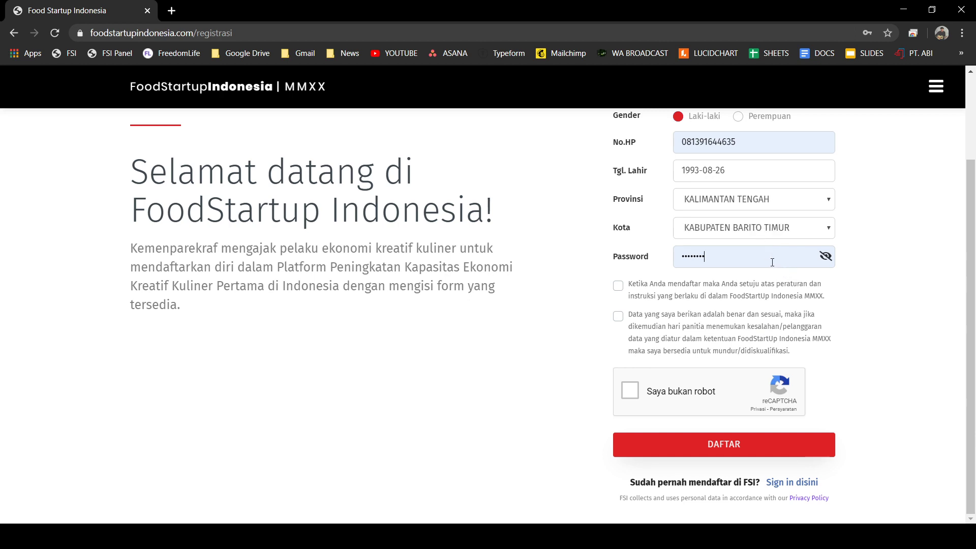
drag(725, 261, 621, 261)
text(fo)
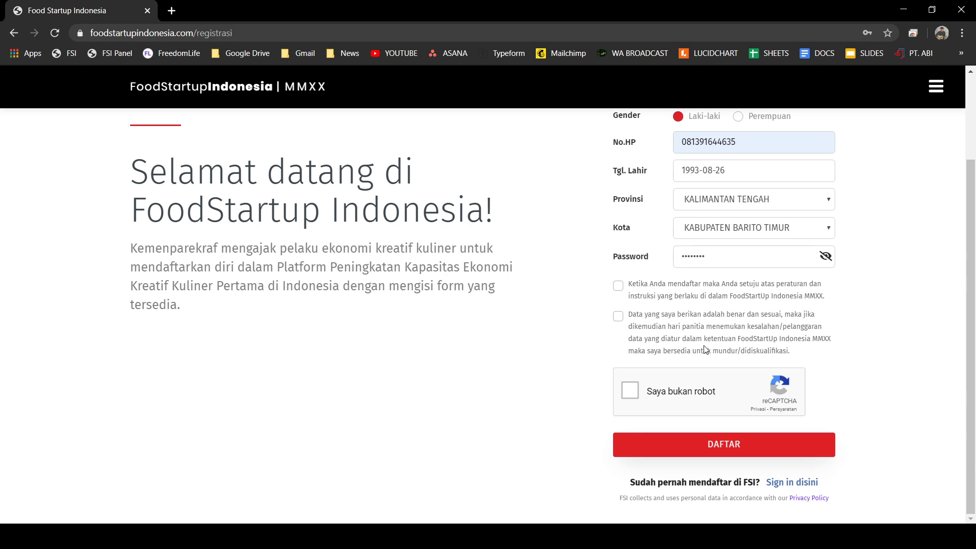
click(617, 287)
- Tick the data-truthfulness consent and reCAPTCHA, then try submitting the form
click(618, 316)
click(630, 396)
click(618, 320)
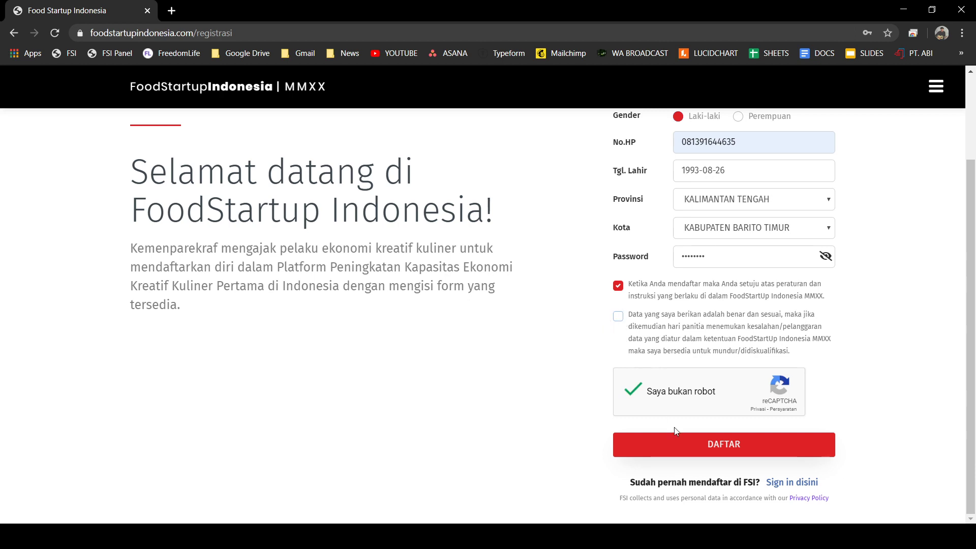
click(716, 446)
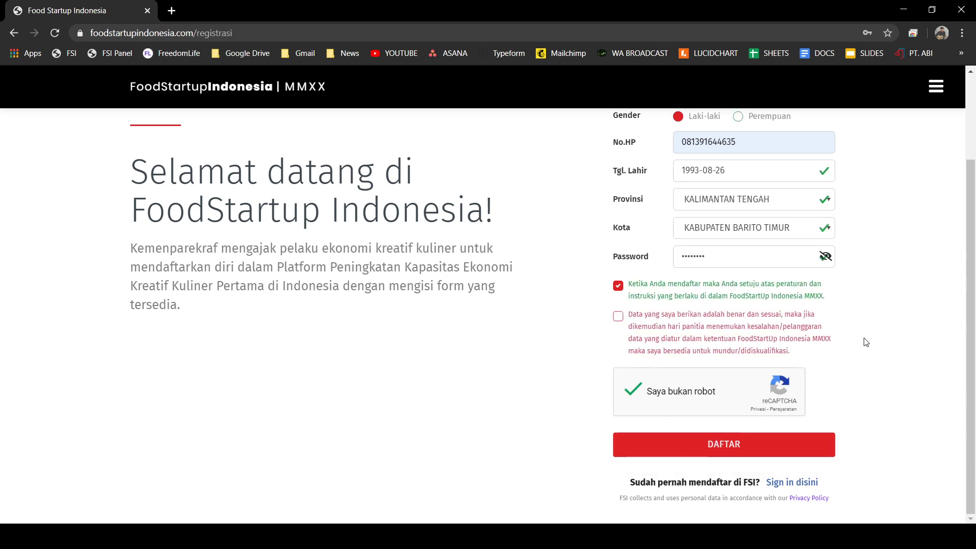
- Re-tick both agreement checkboxes and submit the registration with DAFTAR
click(618, 317)
click(619, 287)
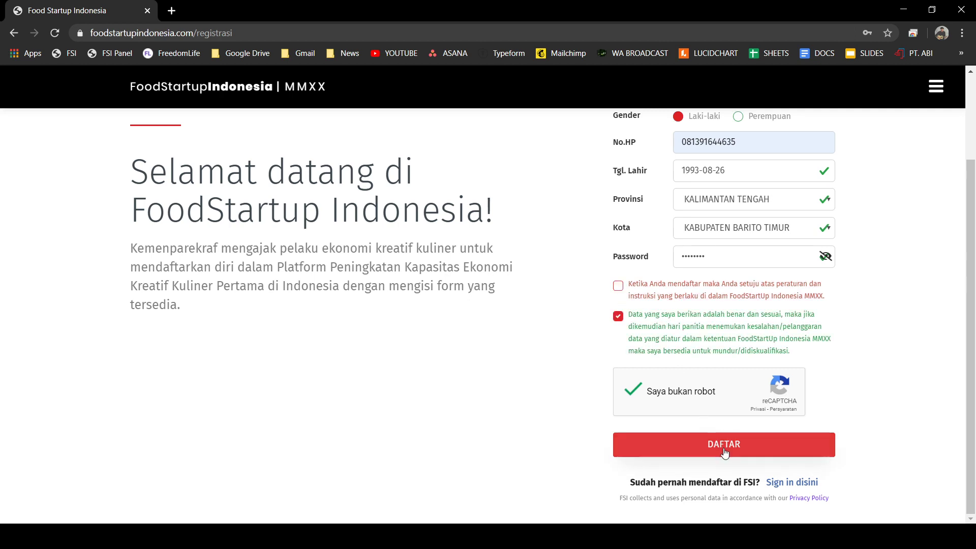
scroll(793, 350, up, 2)
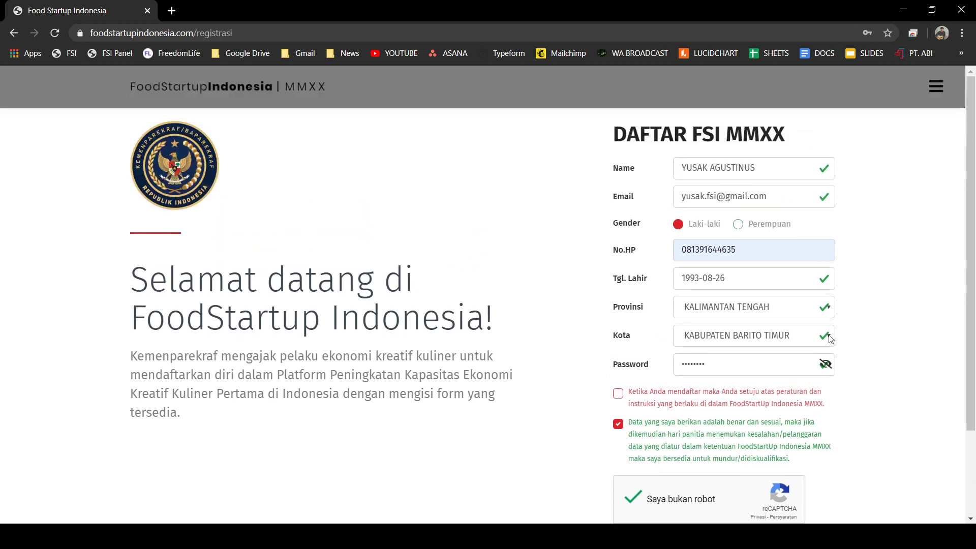
scroll(773, 341, down, 2)
click(619, 286)
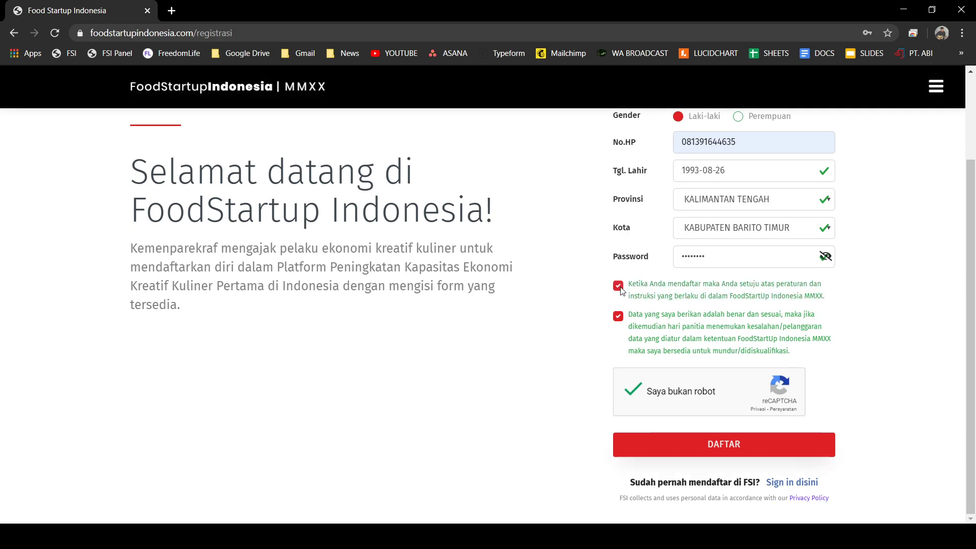
scroll(686, 327, up, 2)
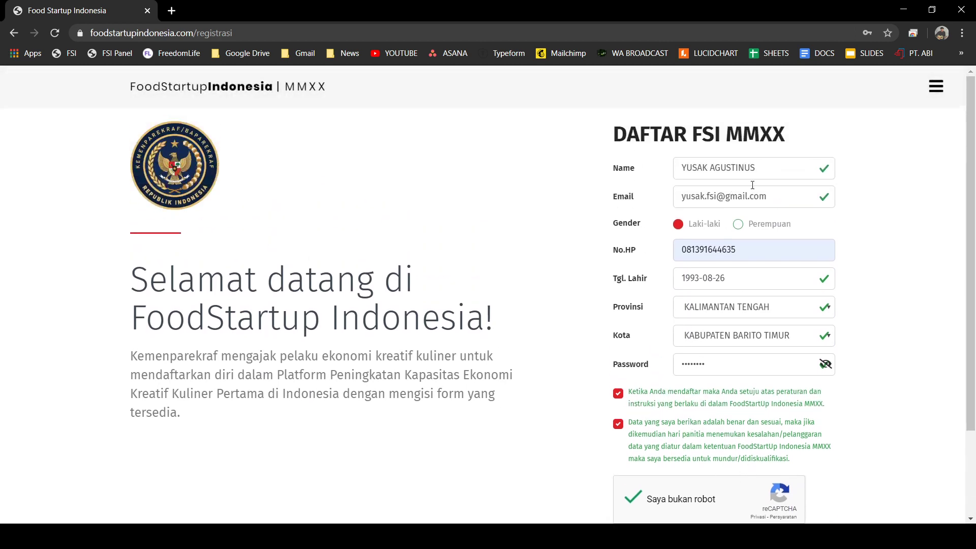
scroll(752, 327, down, 2)
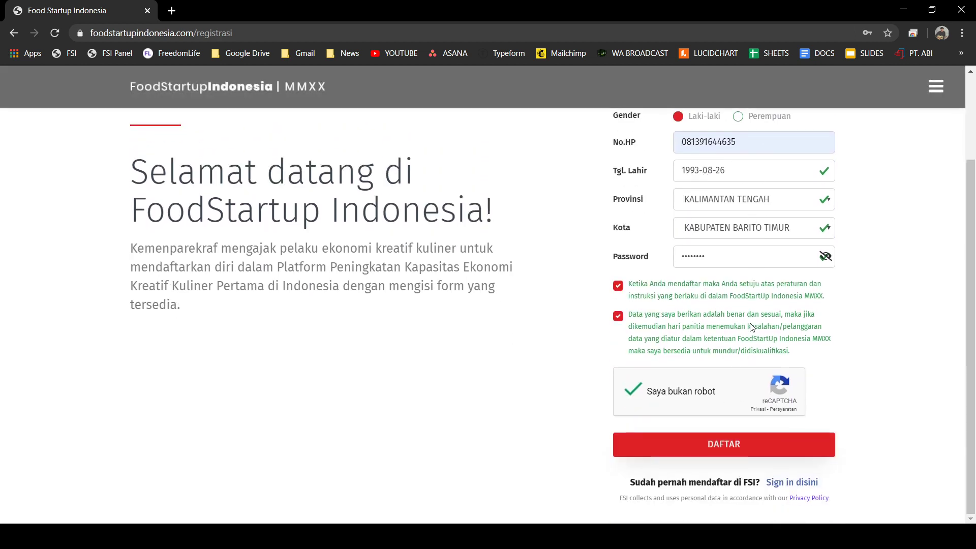
click(726, 454)
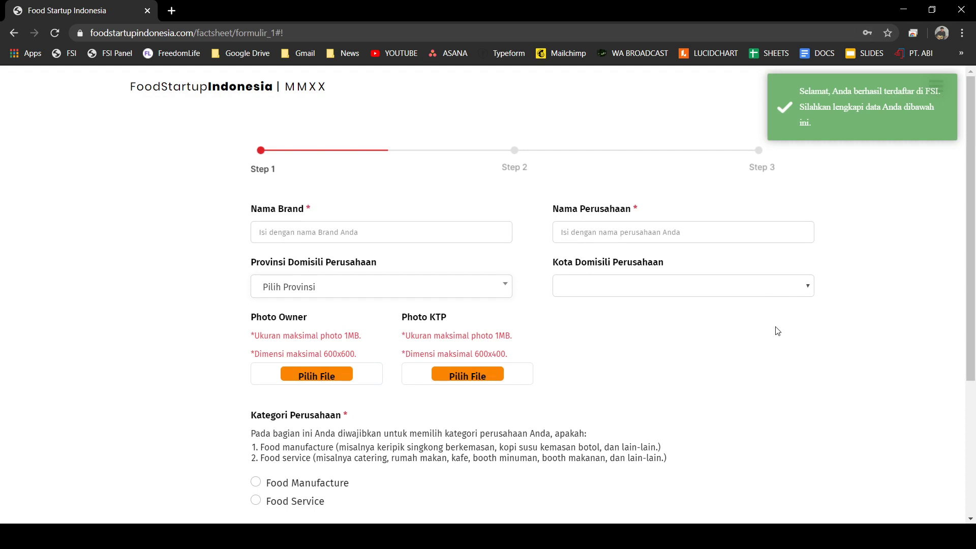
scroll(755, 332, down, 1)
scroll(755, 333, up, 1)
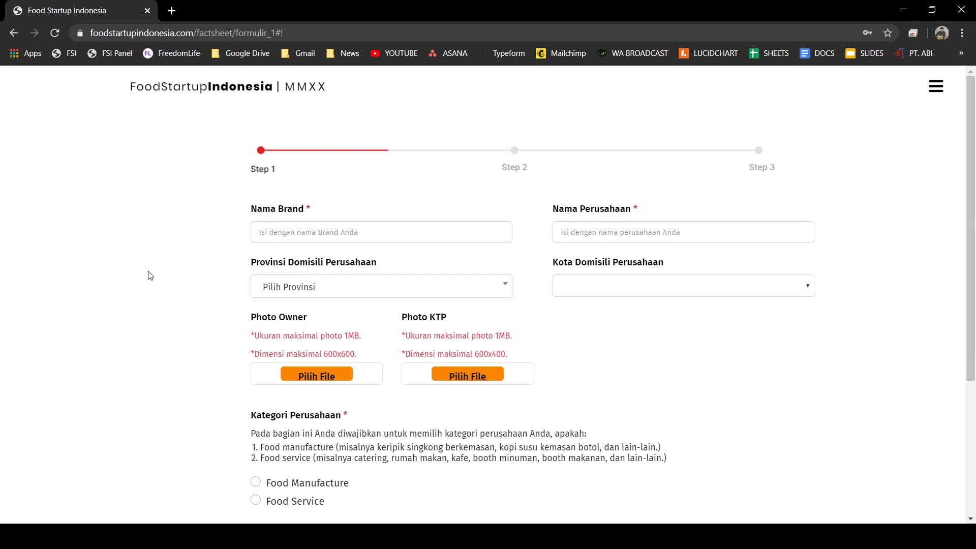
scroll(148, 275, down, 4)
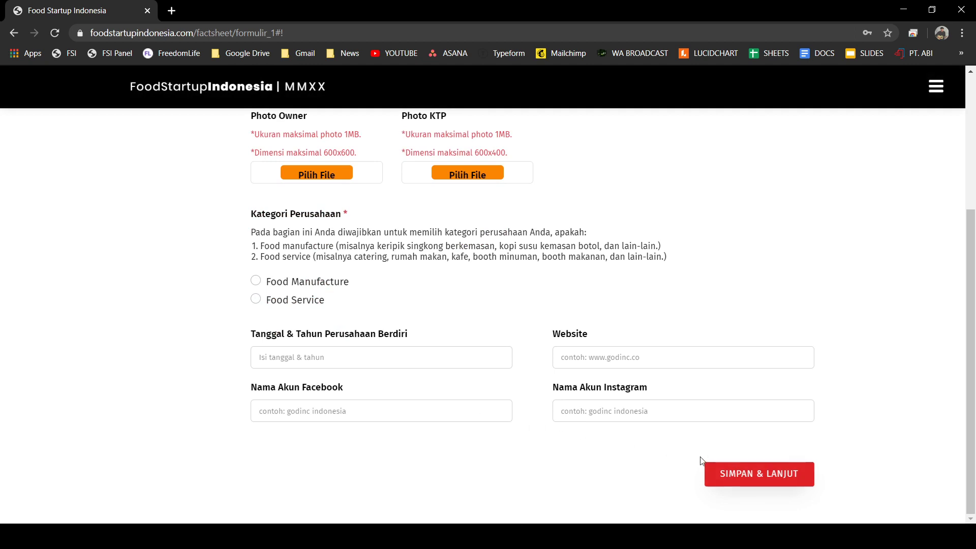
click(782, 483)
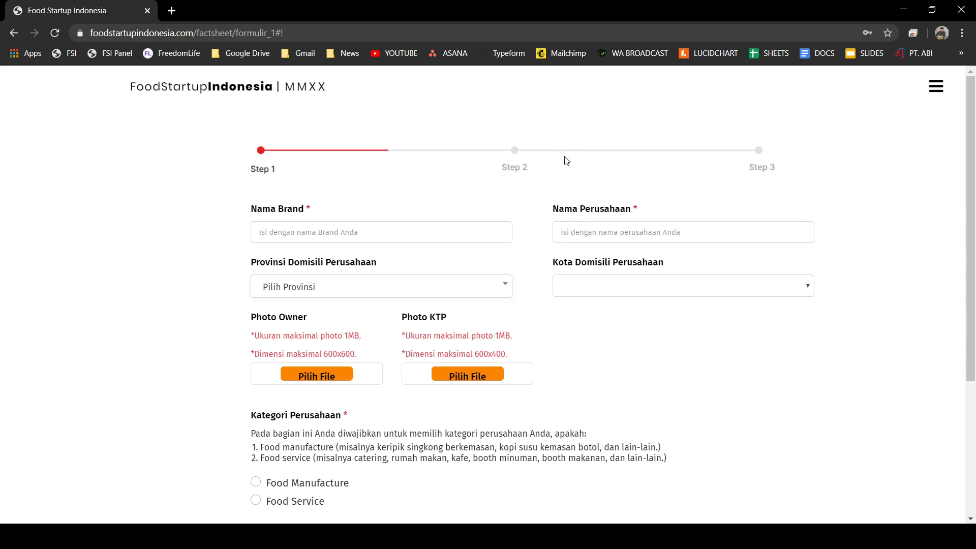
- Enter the Keripik Singkong brand name and fill the company name from autofill
click(355, 226)
text(Keripik Singkong)
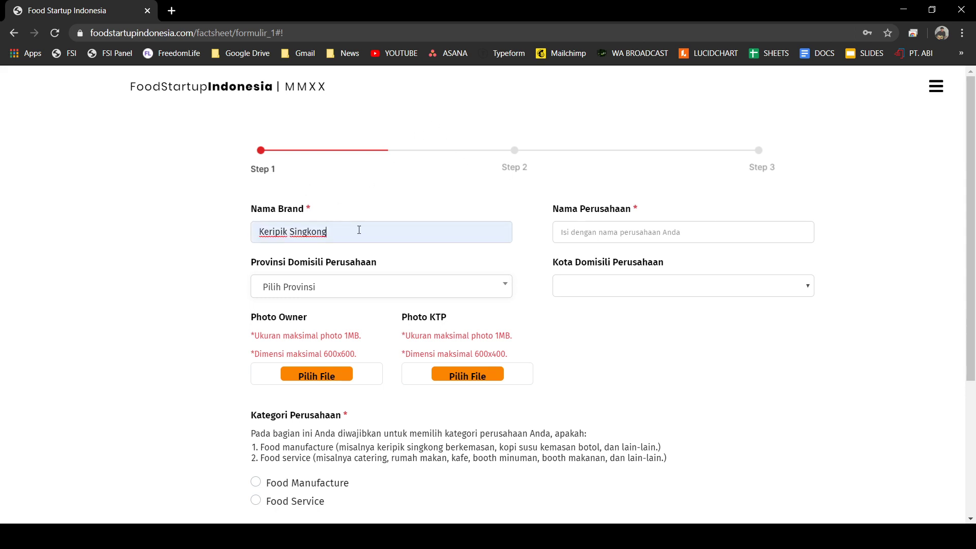
text(Yusak)
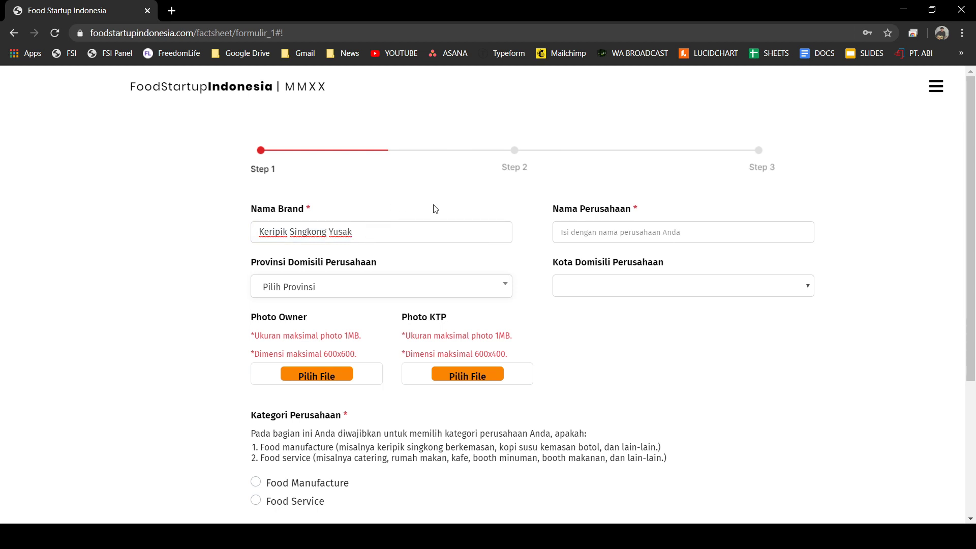
click(444, 179)
click(635, 235)
click(660, 263)
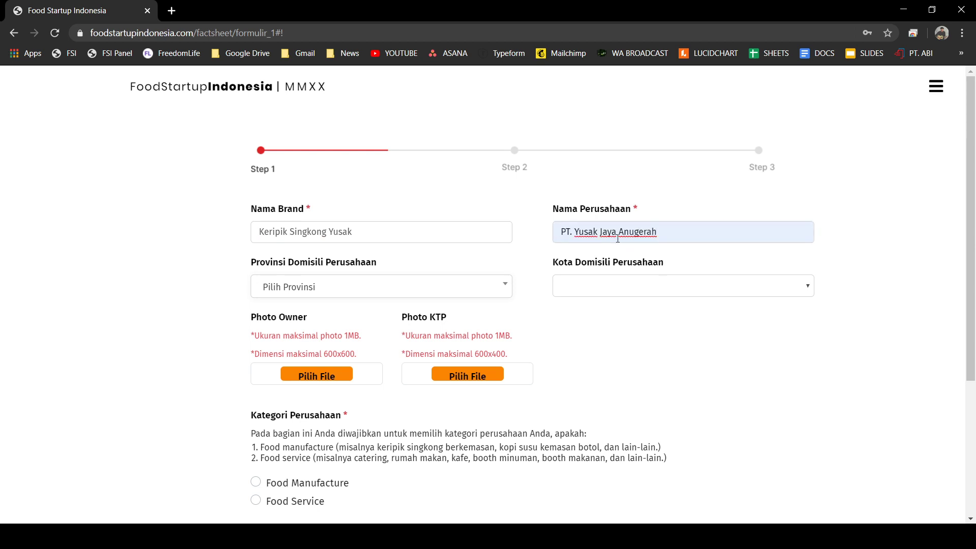
click(695, 196)
- Search 'kali' to choose province KALIMANTAN TENGAH, then set city KABUPATEN BARITO TIMUR
click(314, 288)
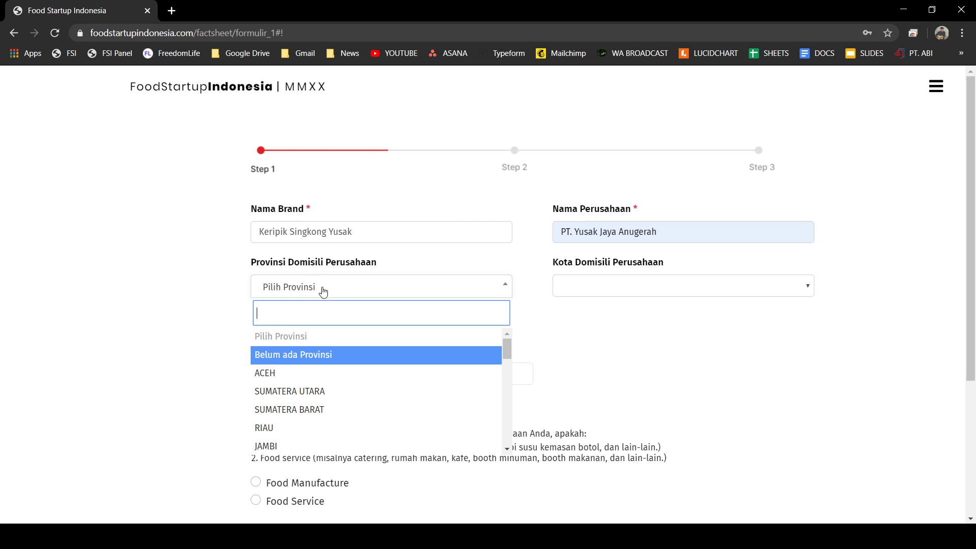
text(kali)
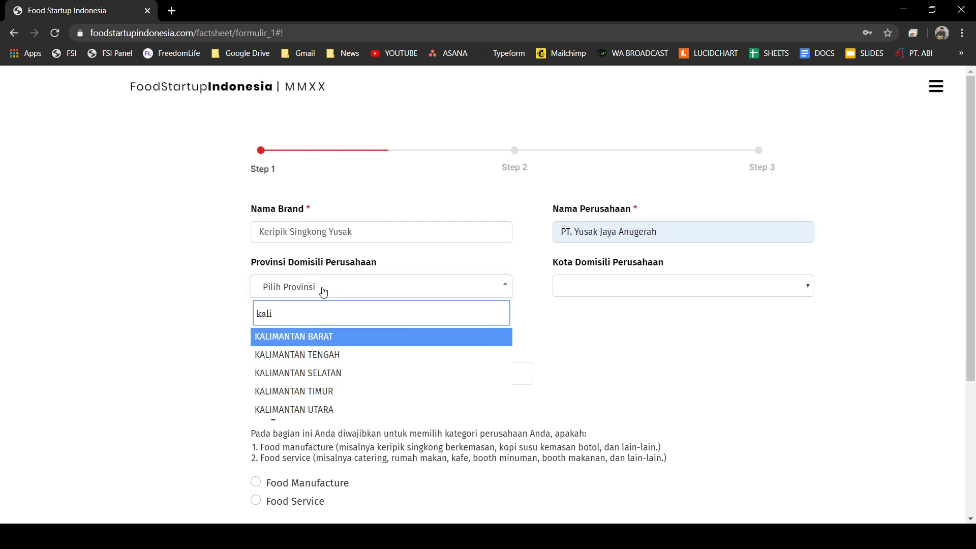
click(327, 356)
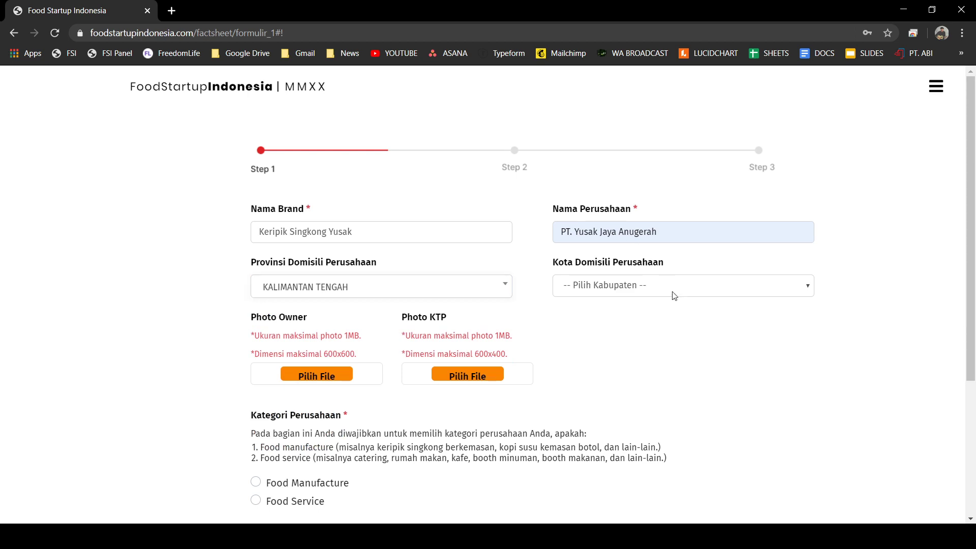
click(674, 323)
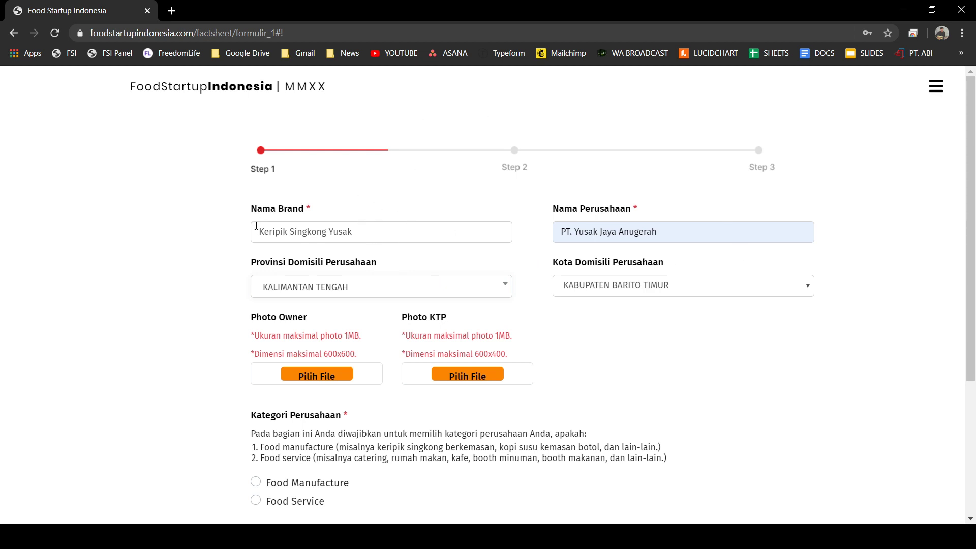
scroll(222, 271, down, 3)
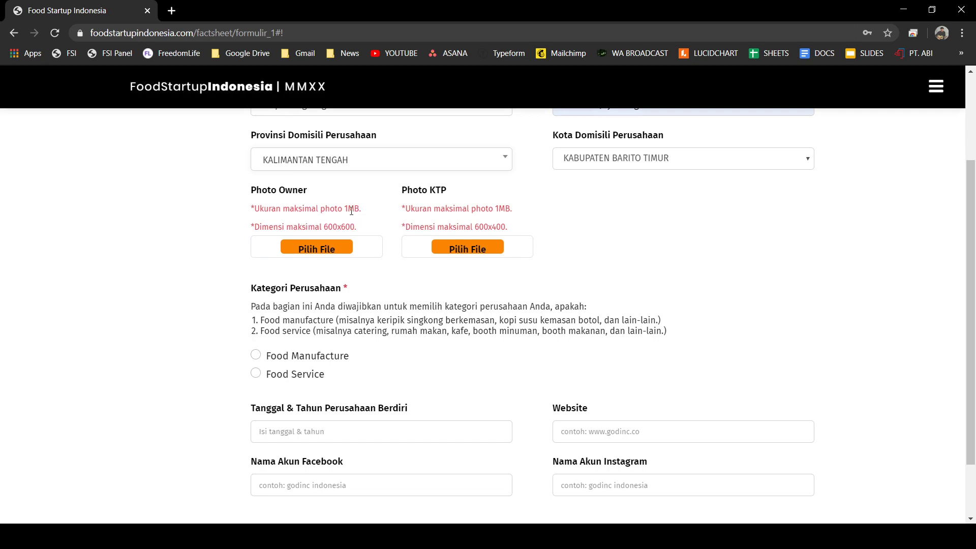
- Upload the owner's photo under Photo Owner, minding the 1MB size limit
drag(345, 210, 359, 209)
click(331, 251)
click(813, 466)
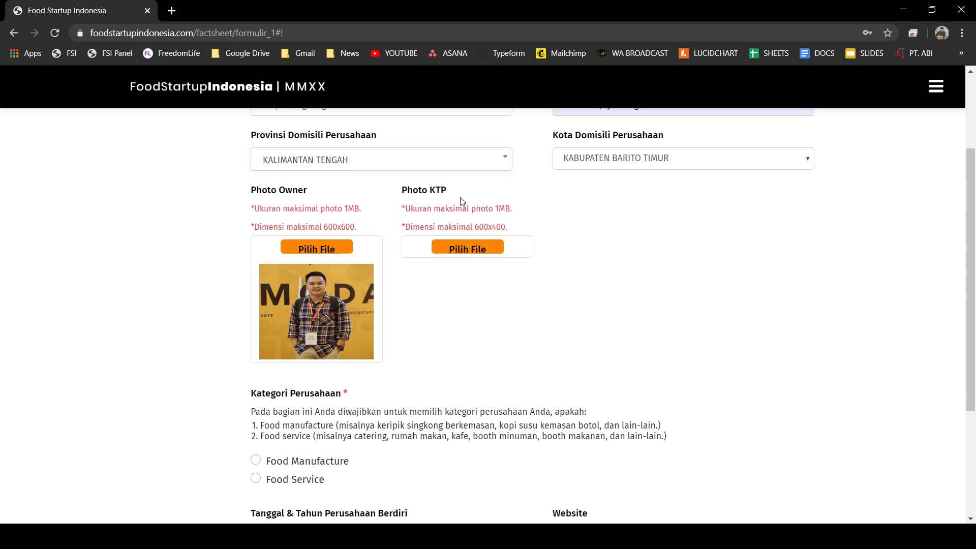
- Upload the KTP identity card image under Photo KTP
click(468, 250)
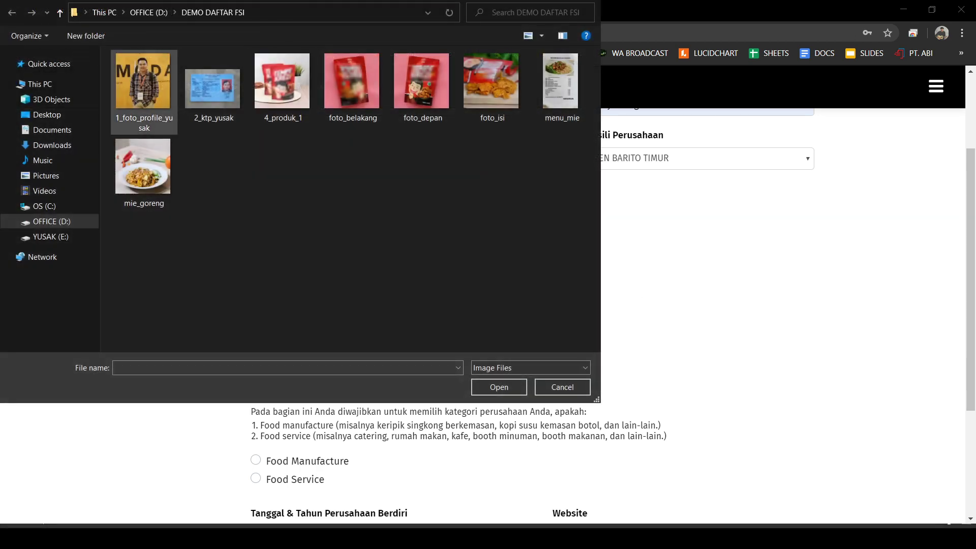
click(221, 77)
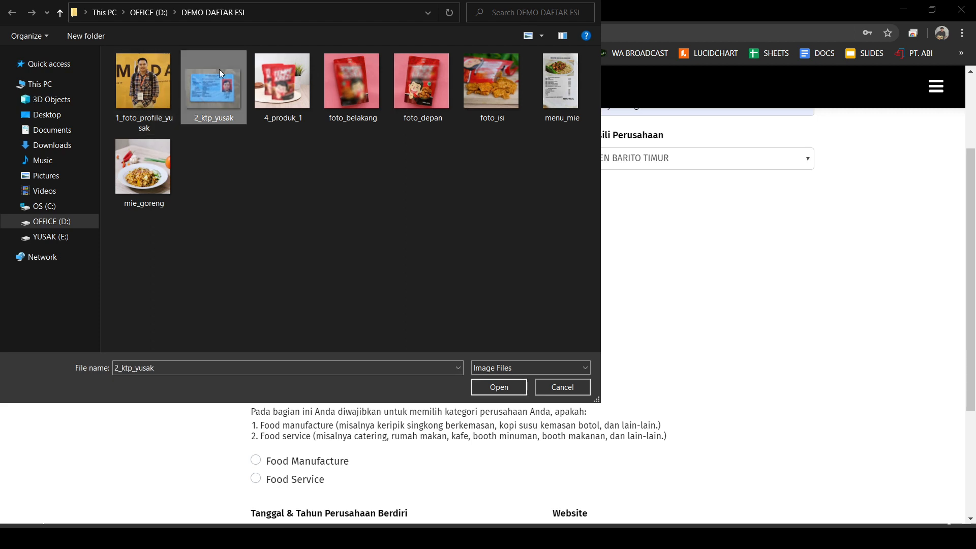
click(499, 389)
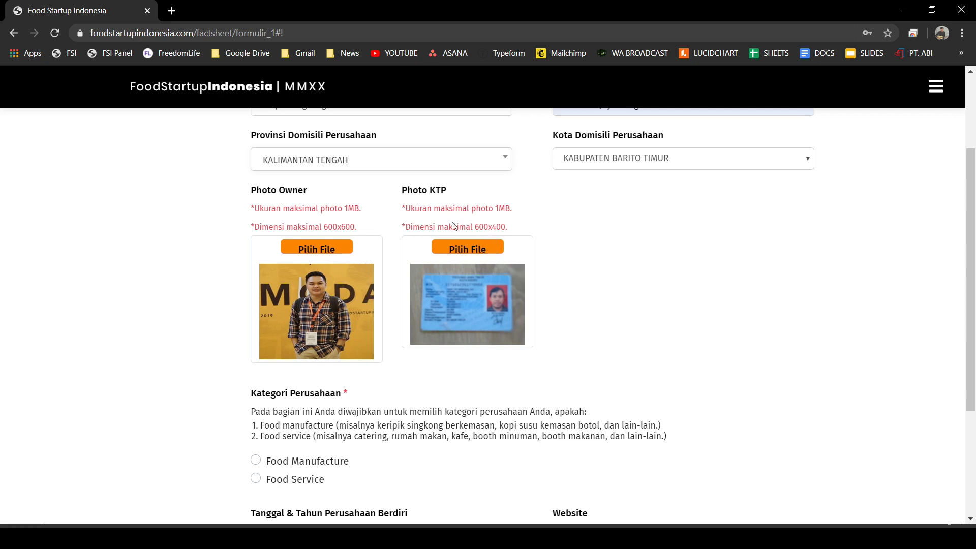
scroll(639, 267, down, 3)
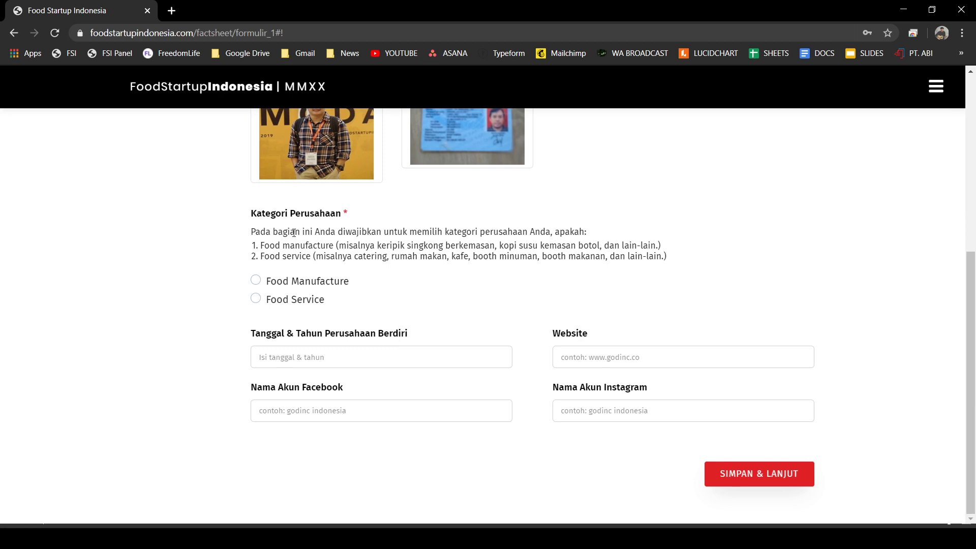
- Choose Food Manufacture under Kategori Perusahaan
scroll(308, 244, up, 2)
scroll(440, 283, down, 1)
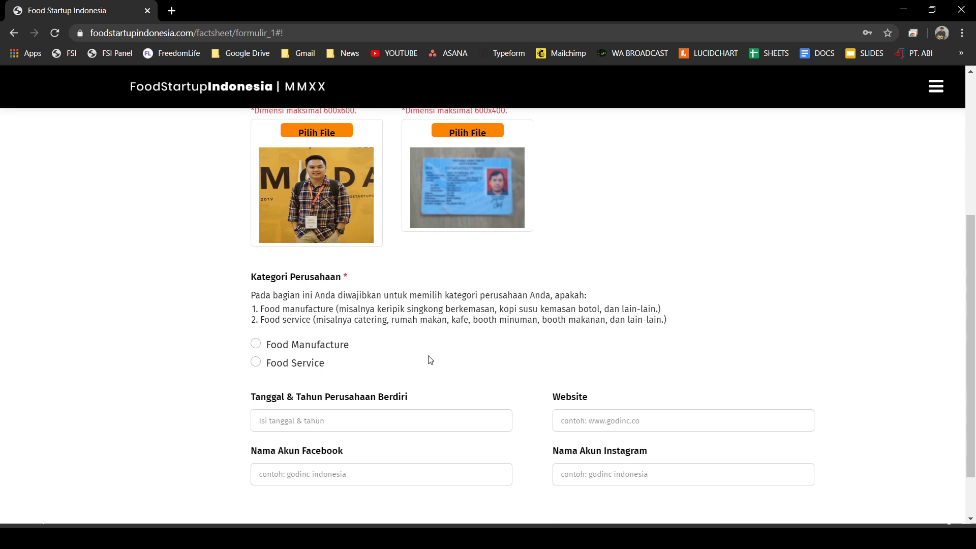
click(256, 344)
scroll(424, 321, down, 1)
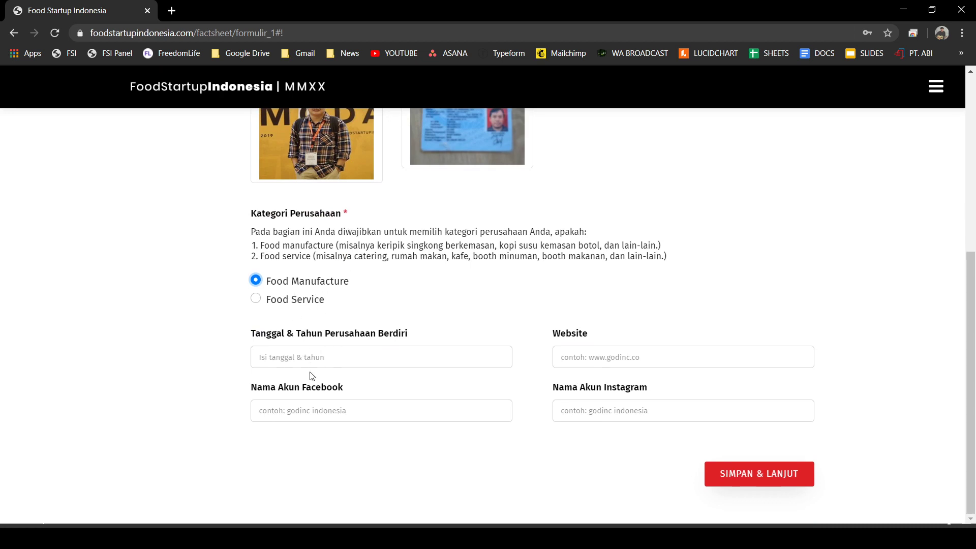
- Set the founding date to 5 May 2005 using the date picker
click(307, 359)
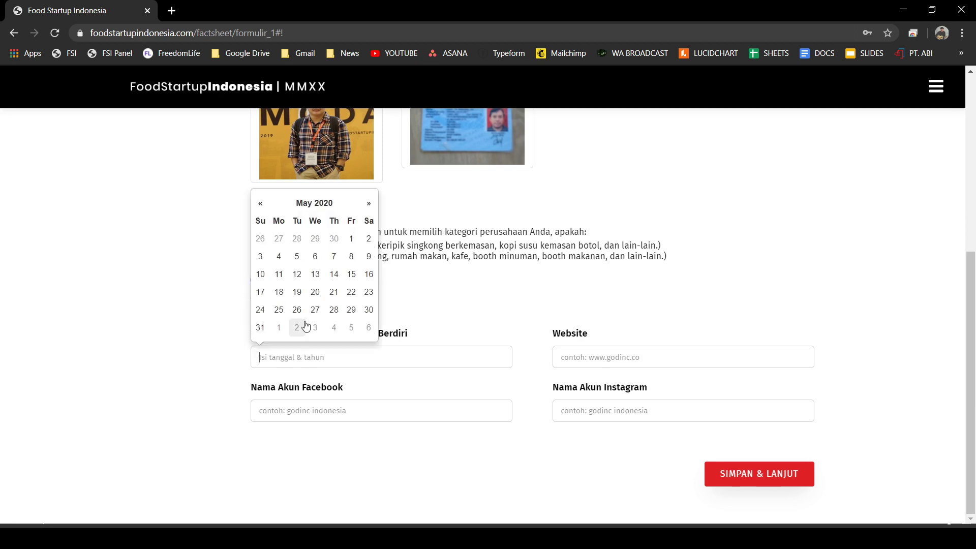
click(316, 206)
click(315, 218)
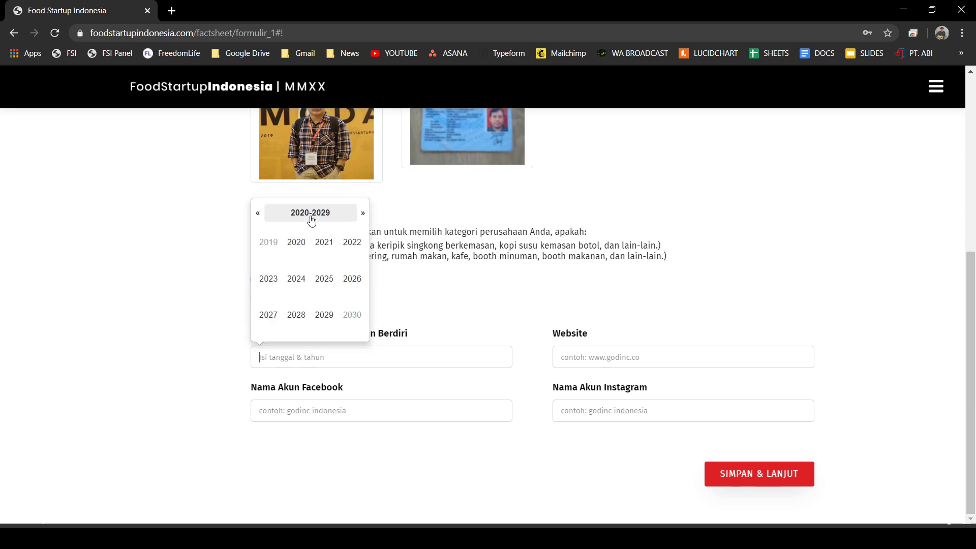
click(257, 216)
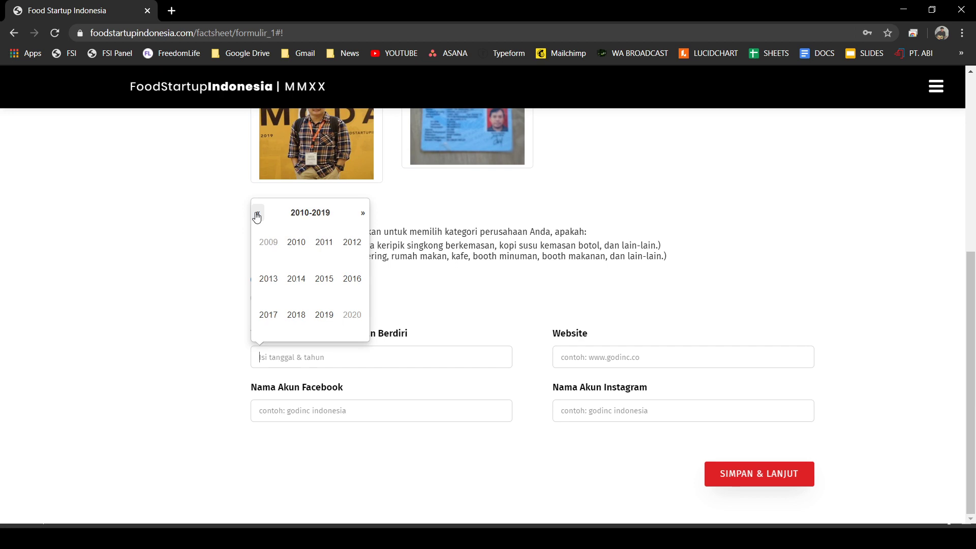
click(258, 216)
click(328, 284)
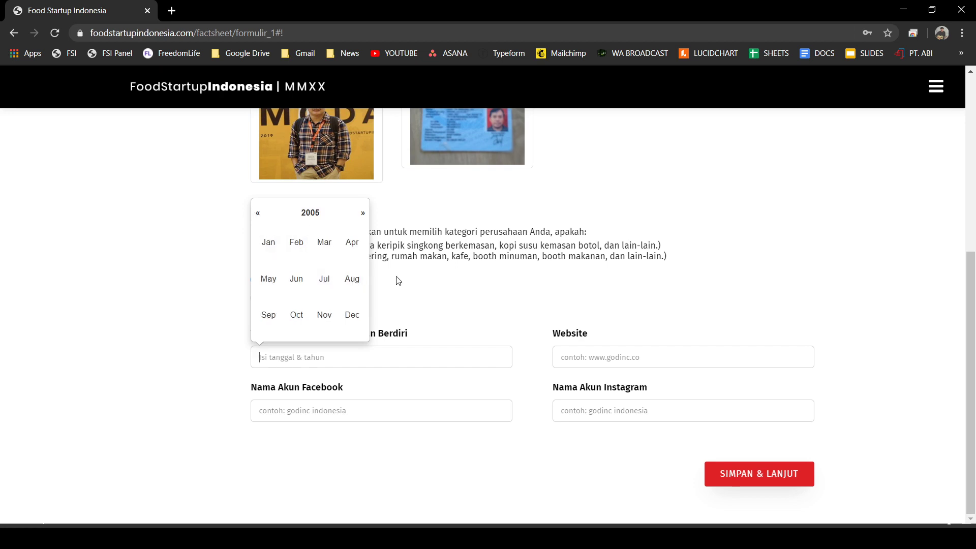
click(264, 283)
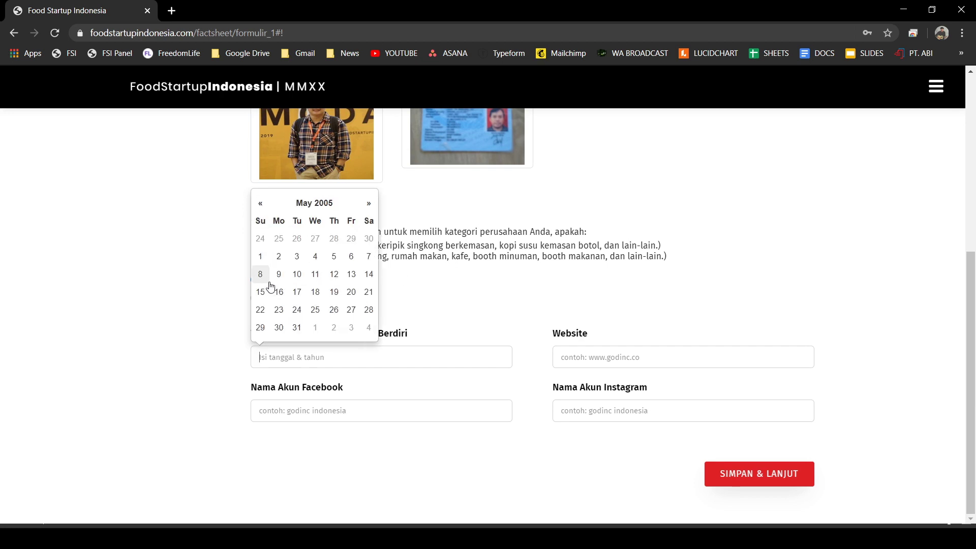
click(335, 256)
click(426, 276)
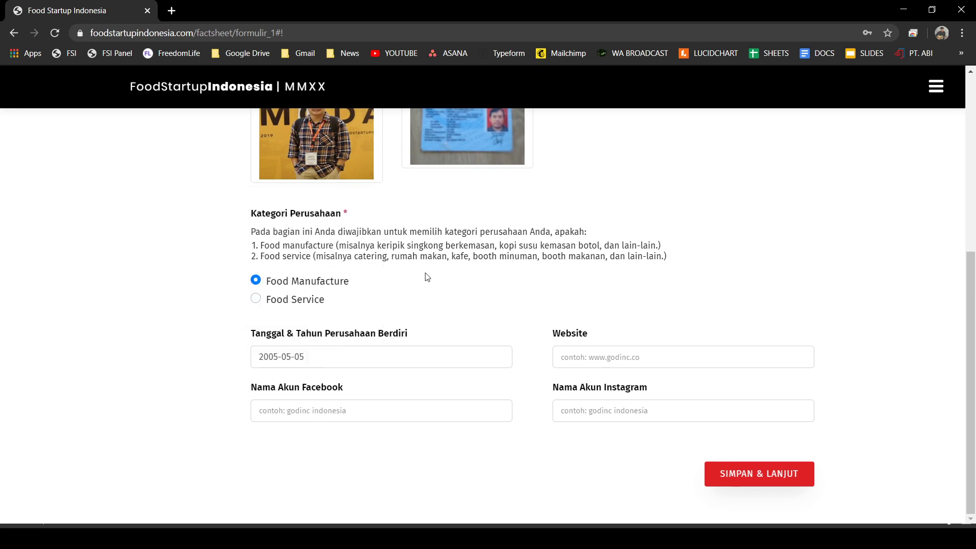
- Fill the Website field from the browser's autofill suggestion
click(634, 355)
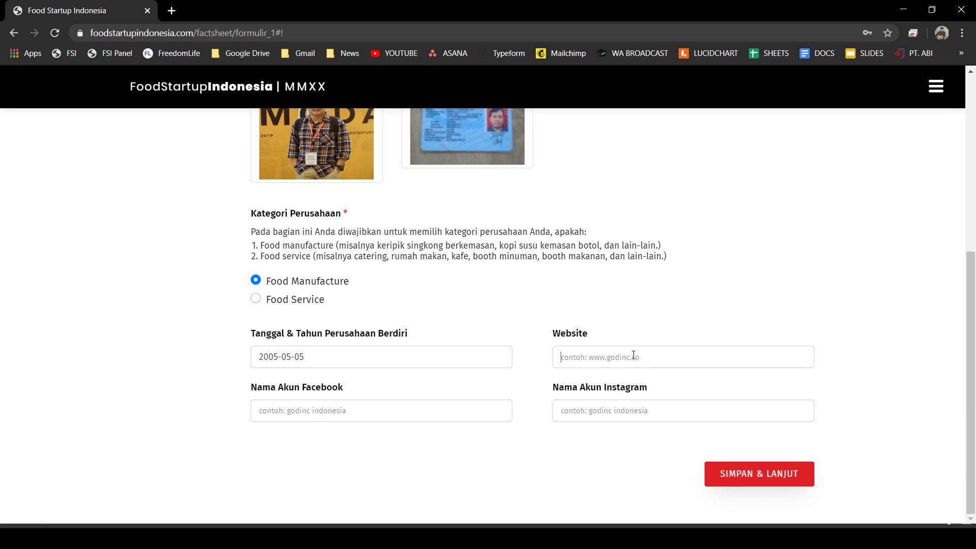
click(669, 405)
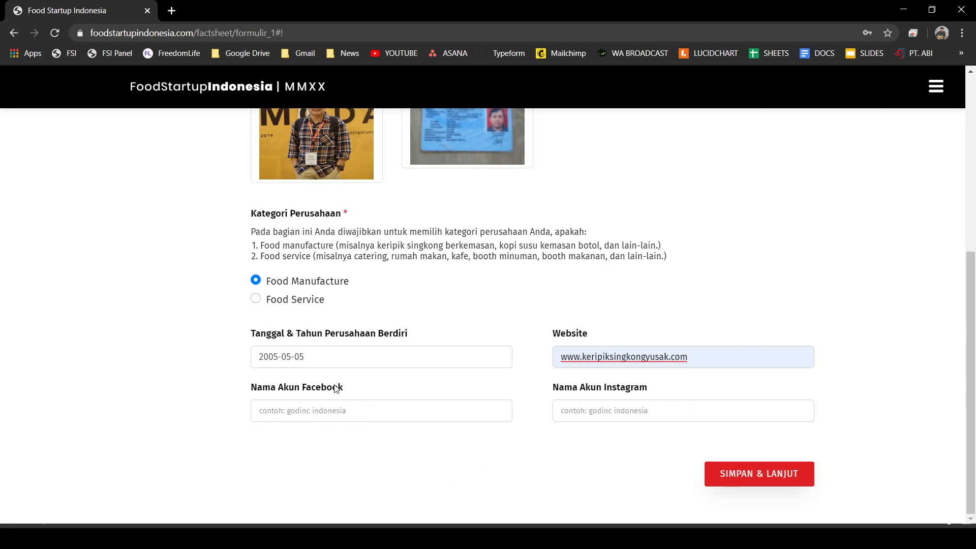
drag(324, 390, 342, 390)
drag(567, 333, 589, 333)
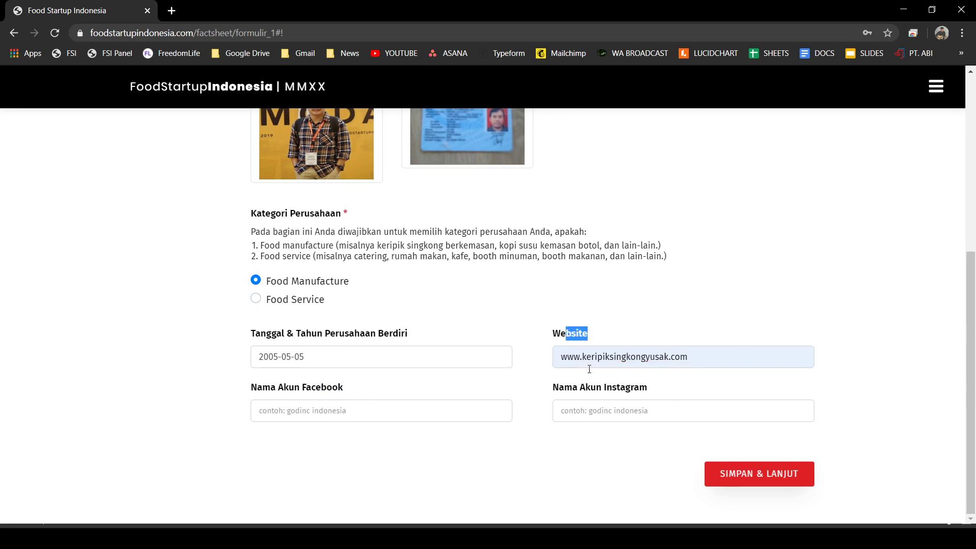
drag(586, 389, 606, 389)
click(515, 307)
- Paste the Facebook and Instagram account names into their fields
click(346, 411)
text(Keripik Singkong Yusak)
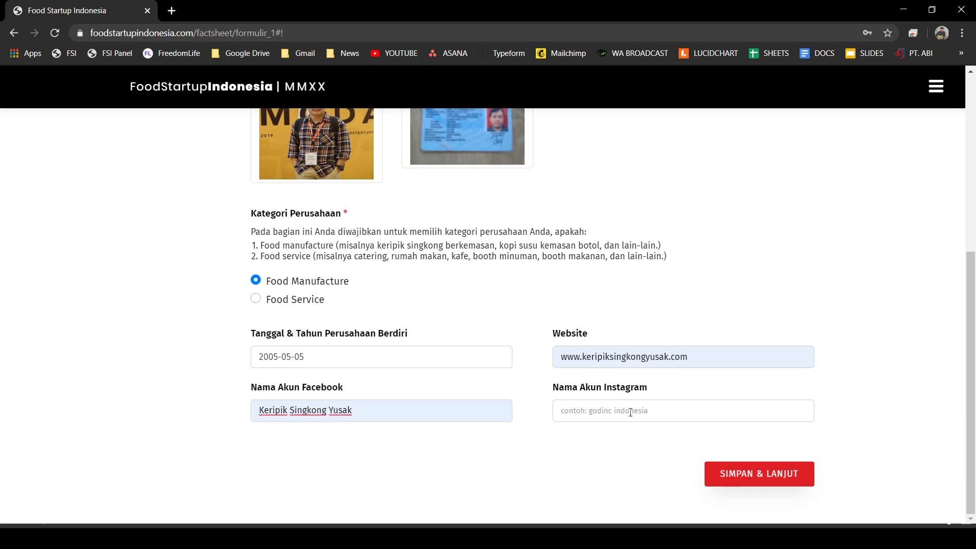
click(630, 410)
text(Keripik_Singkong_Yusak)
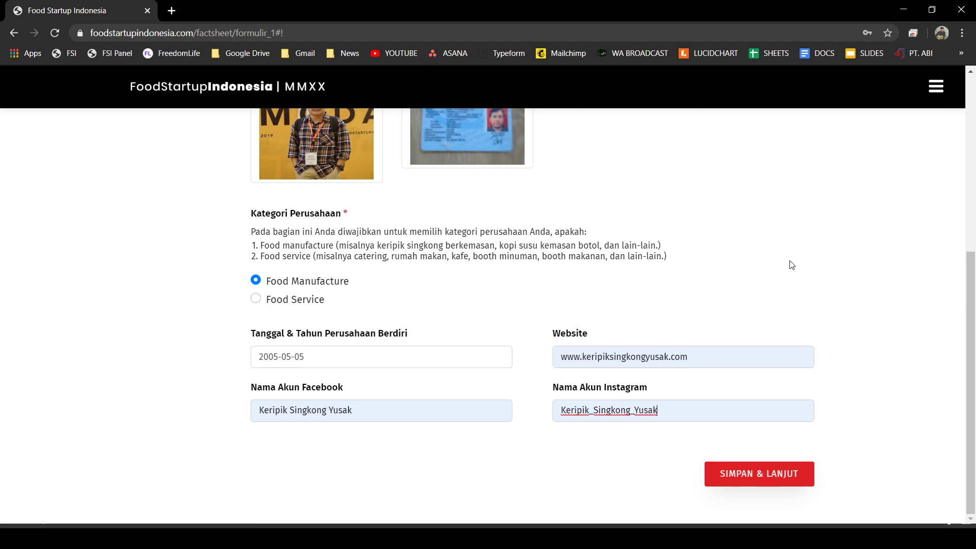
click(768, 268)
scroll(575, 404, up, 6)
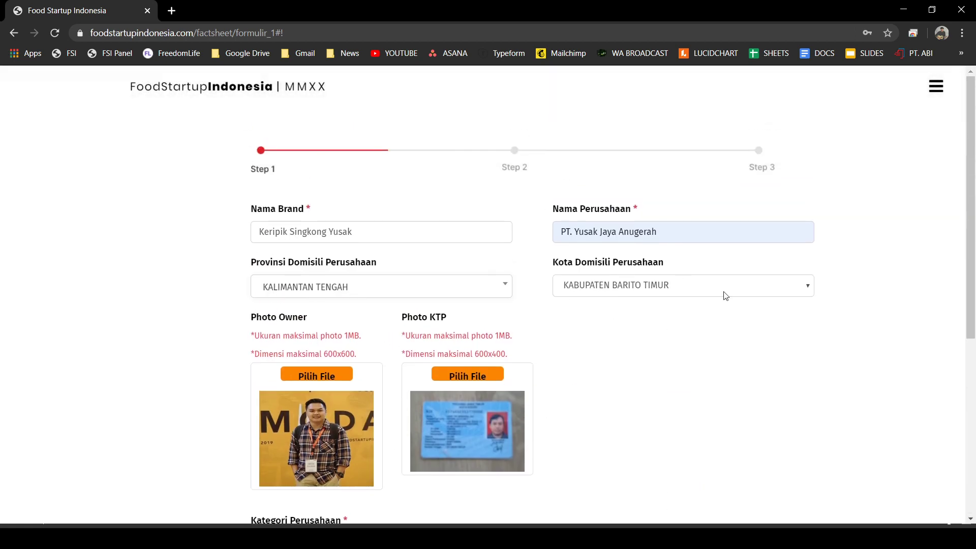
scroll(532, 251, down, 5)
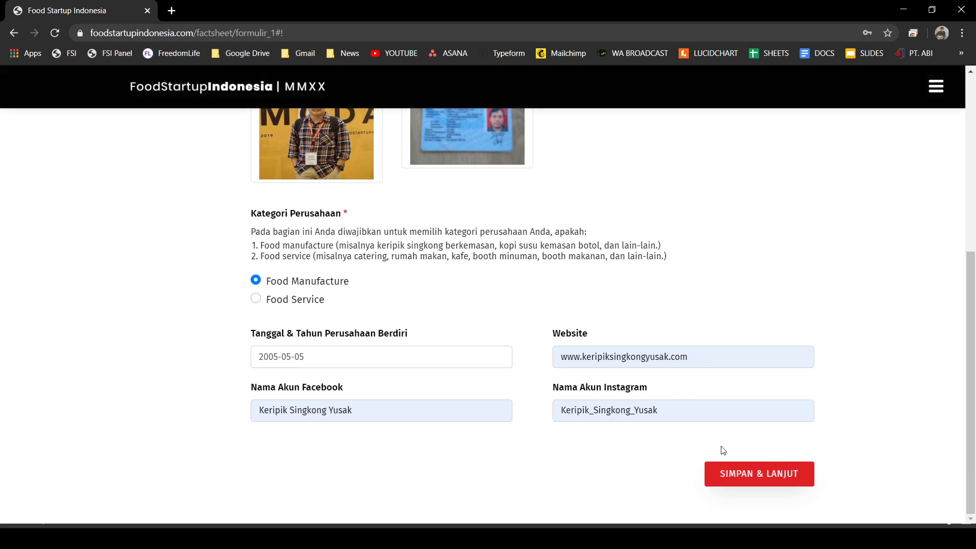
- Save Step 1 and, on Step 2, try each business category option in turn
click(760, 480)
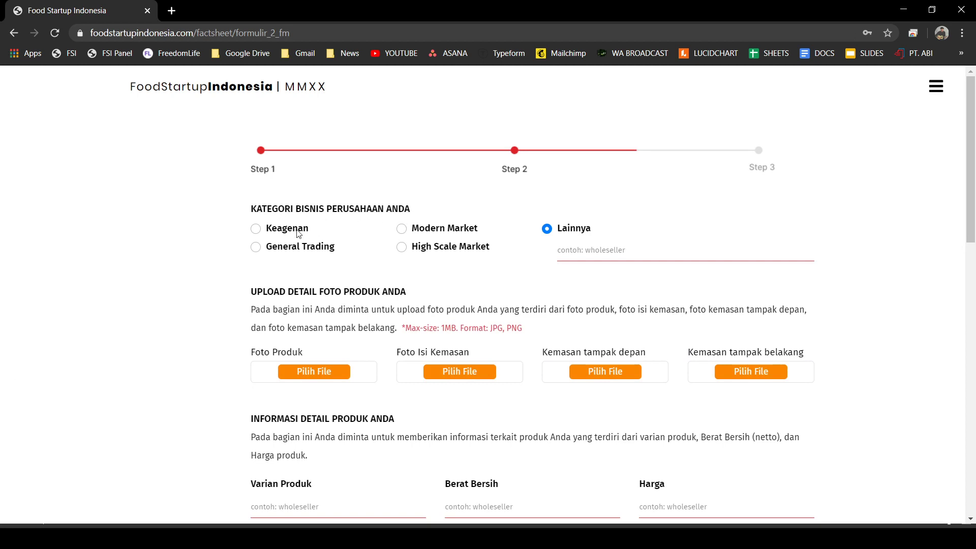
click(258, 232)
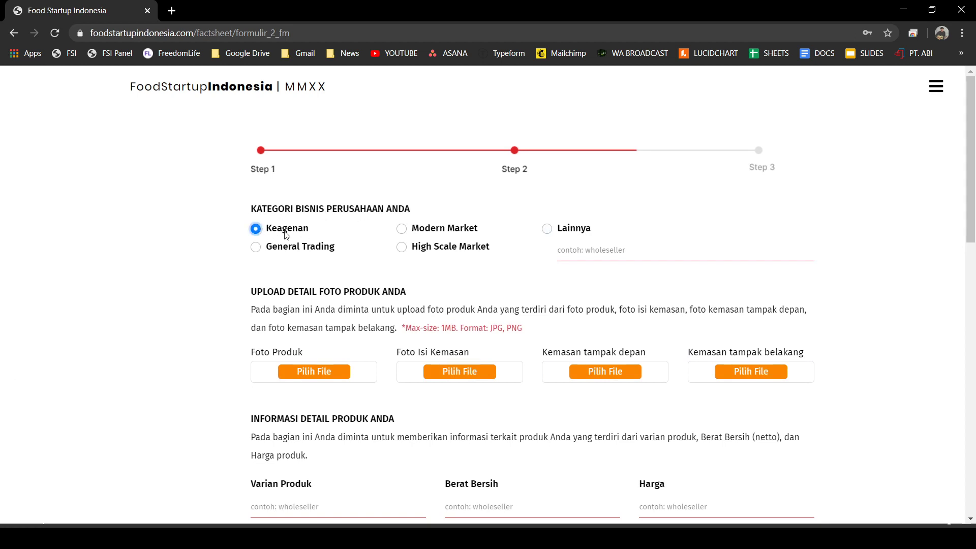
click(255, 248)
click(401, 229)
click(402, 248)
click(548, 232)
- Settle on Modern Market as the business category after toggling between options
click(446, 206)
click(400, 232)
click(401, 248)
click(257, 229)
click(404, 231)
click(255, 246)
click(403, 229)
click(257, 247)
click(401, 228)
click(255, 229)
click(402, 229)
- Scroll down to the empty product photo upload slots below the category
scroll(195, 250, down, 1)
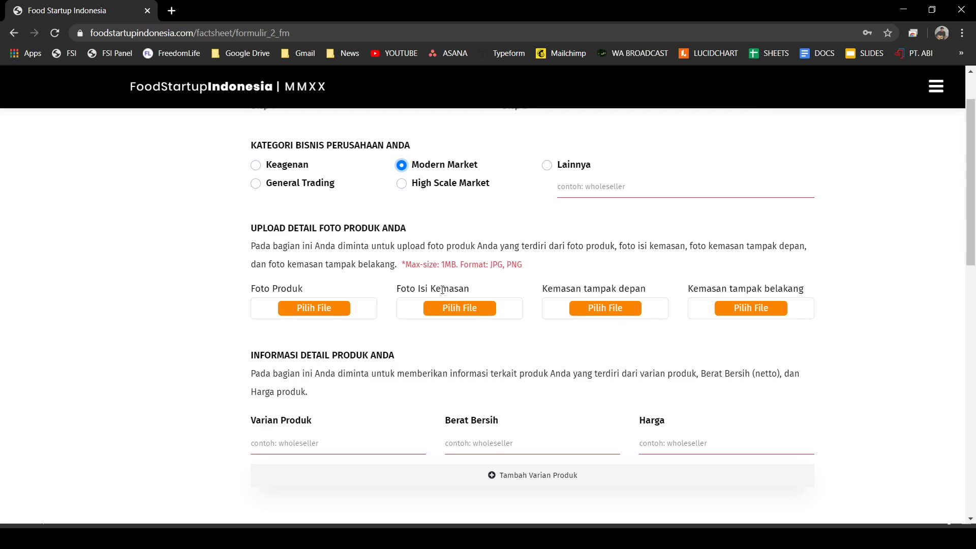
- Upload 4_produk_1 as the product photo and foto_isi as the package contents photo
click(308, 308)
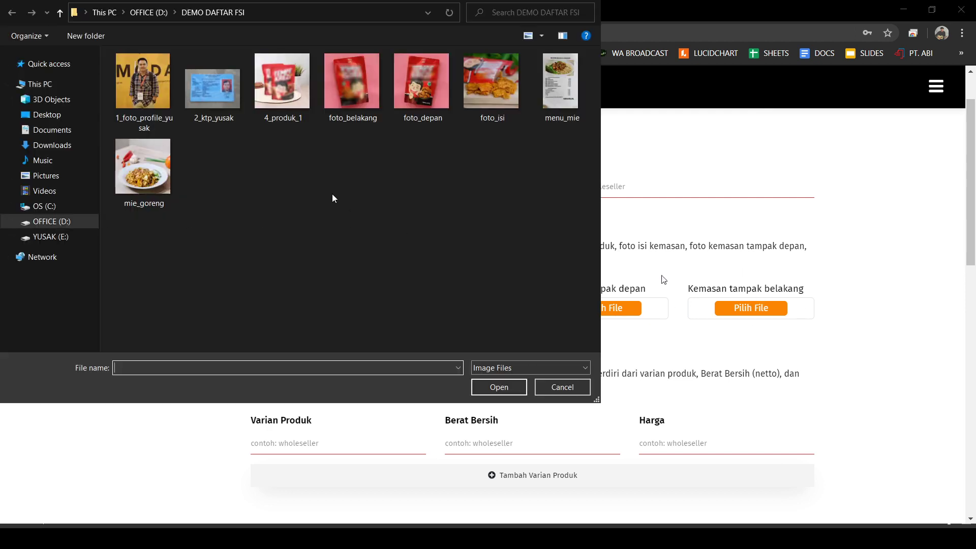
click(282, 88)
click(499, 387)
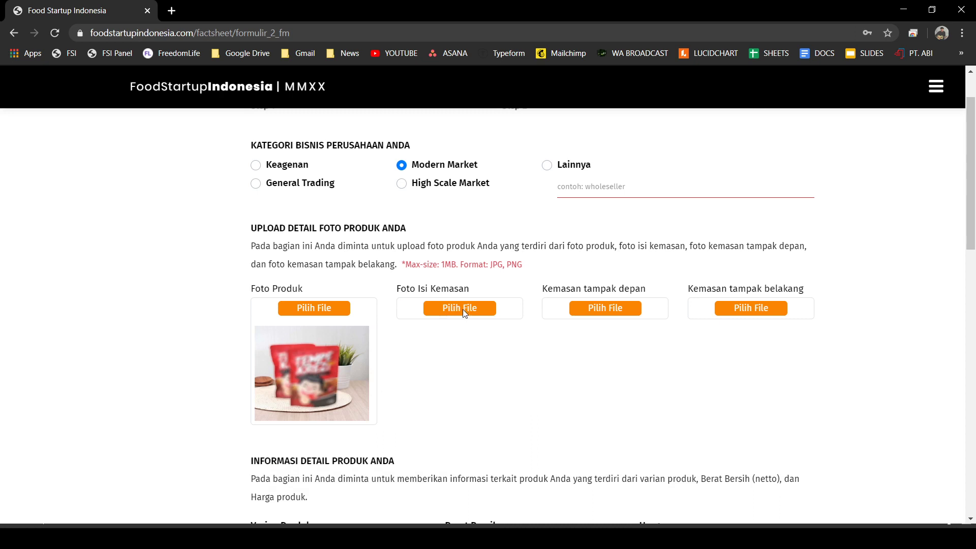
click(463, 309)
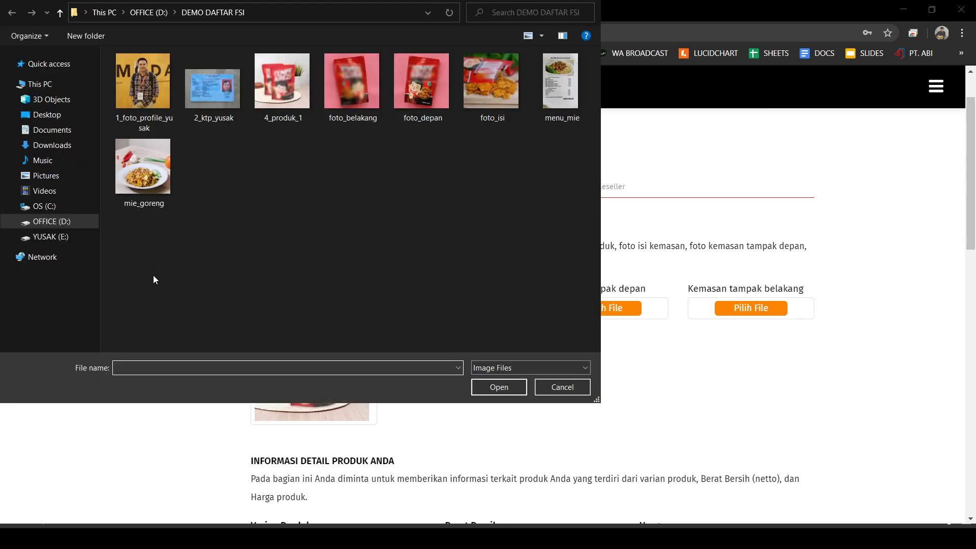
click(480, 91)
click(508, 389)
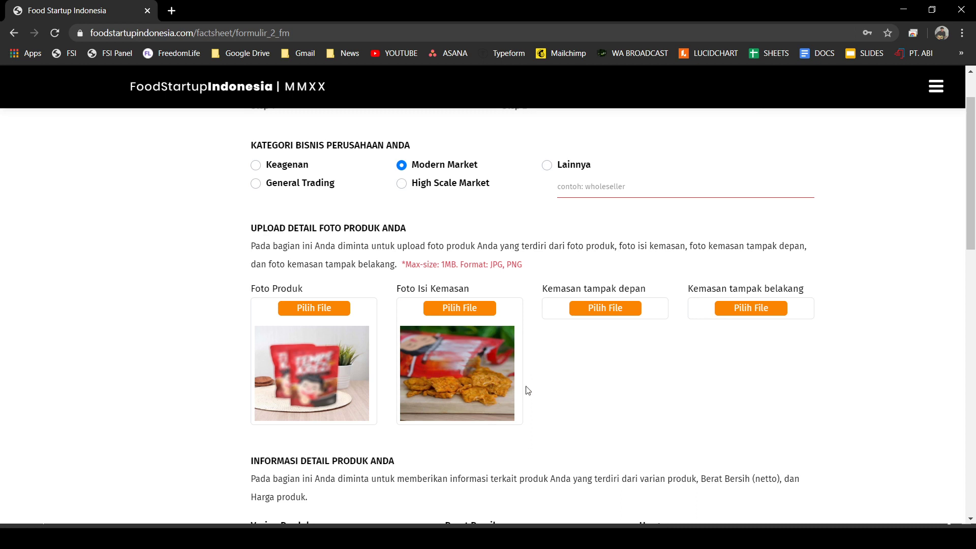
- Upload foto_depan and foto_belakang as the package front and back photos
click(624, 309)
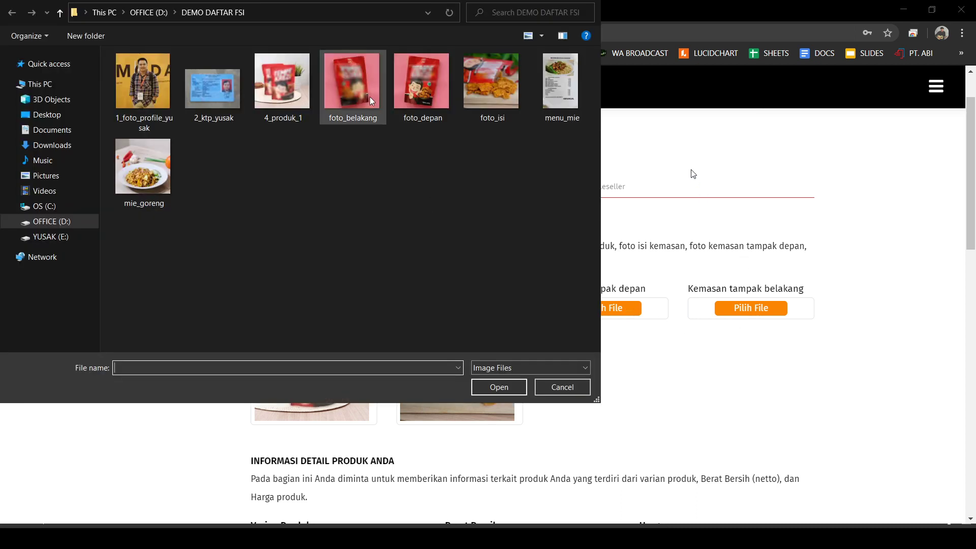
click(421, 92)
click(482, 384)
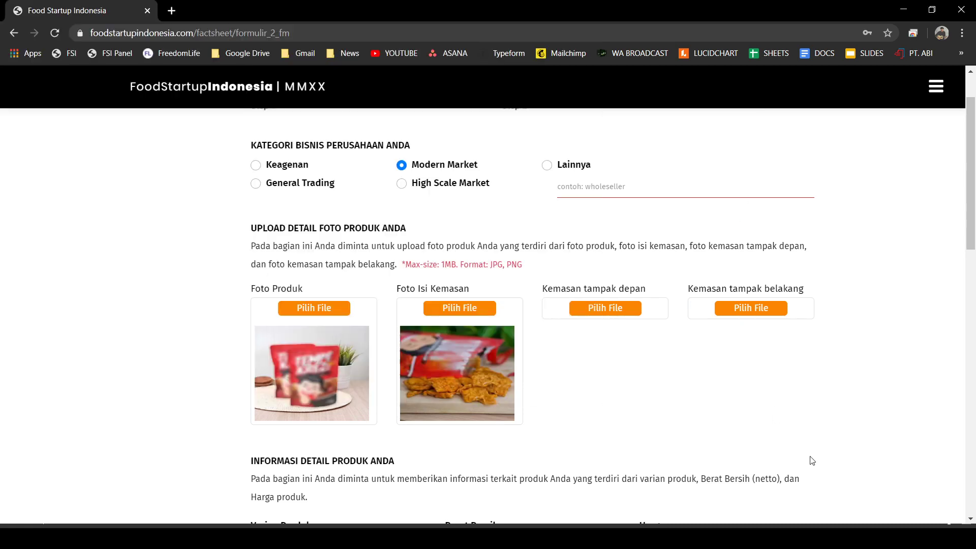
click(756, 308)
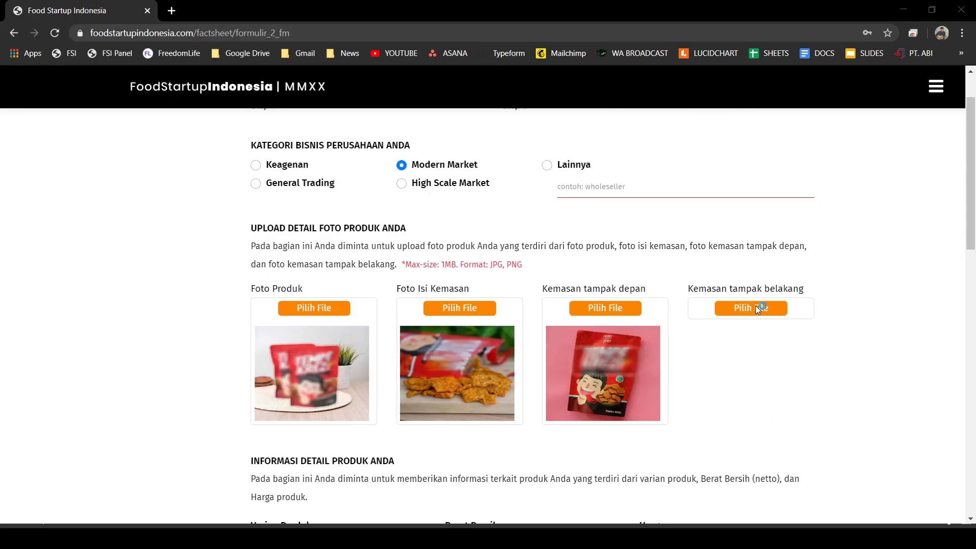
click(355, 77)
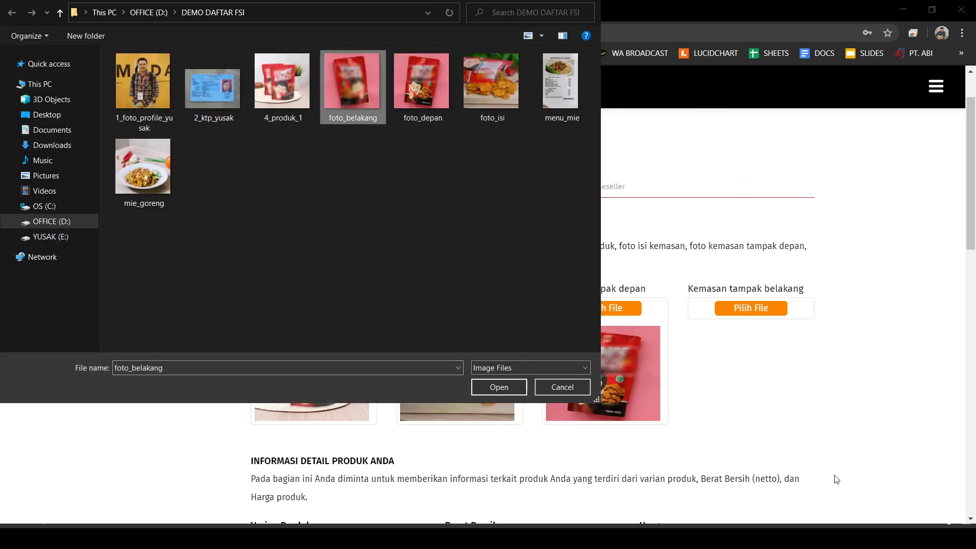
key(Return)
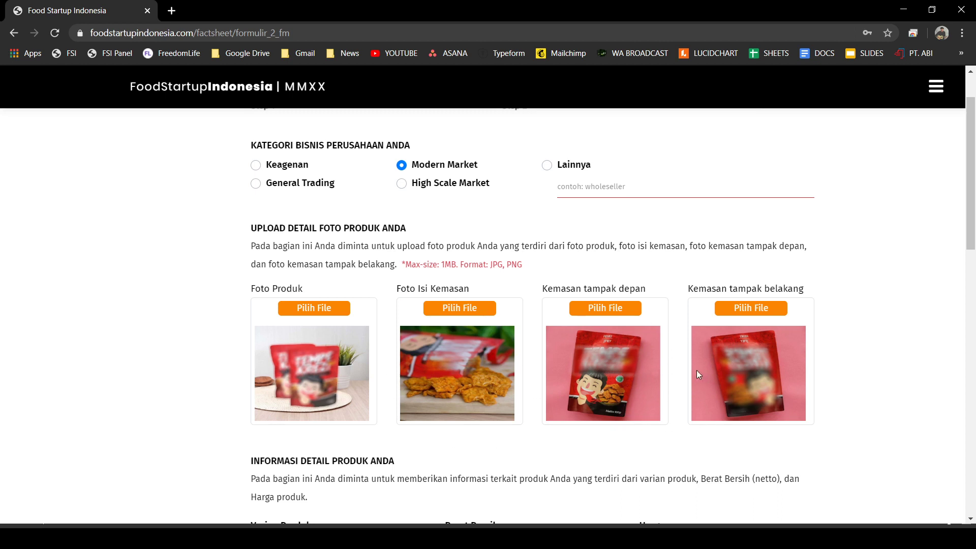
scroll(442, 323, down, 5)
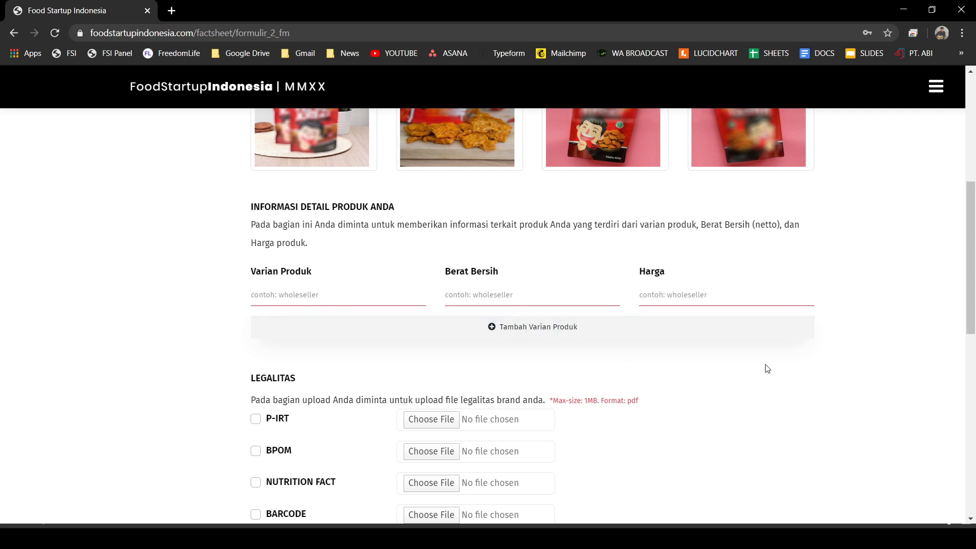
- Add three more product variant rows, making four in total
click(492, 328)
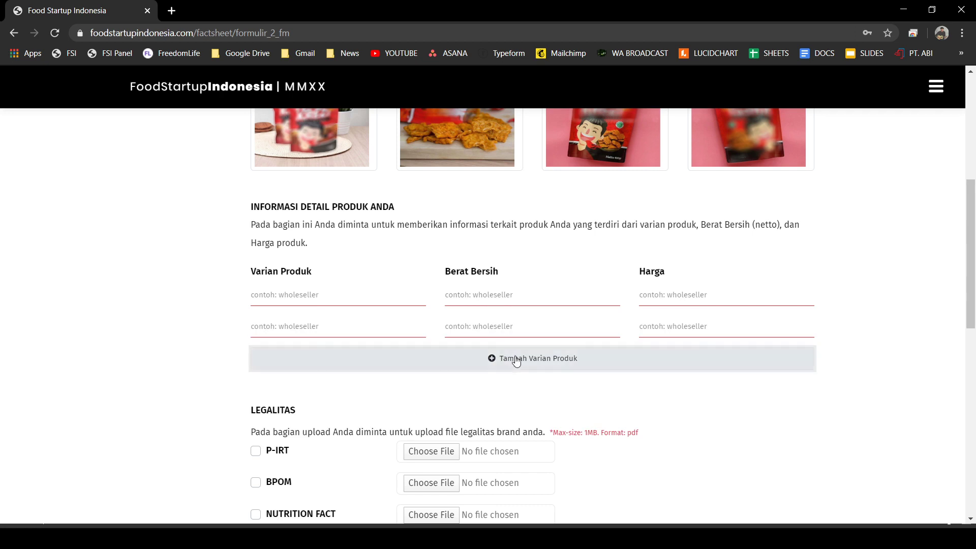
click(534, 360)
click(537, 392)
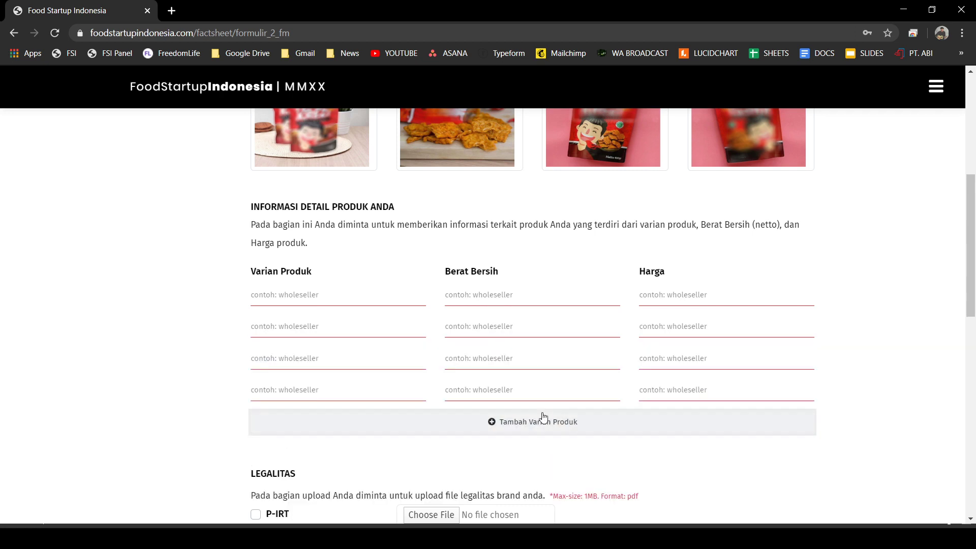
- Fill the first variant row with Singkong Asin, 50gr, price 5000
click(361, 288)
text(Singkong Balado)
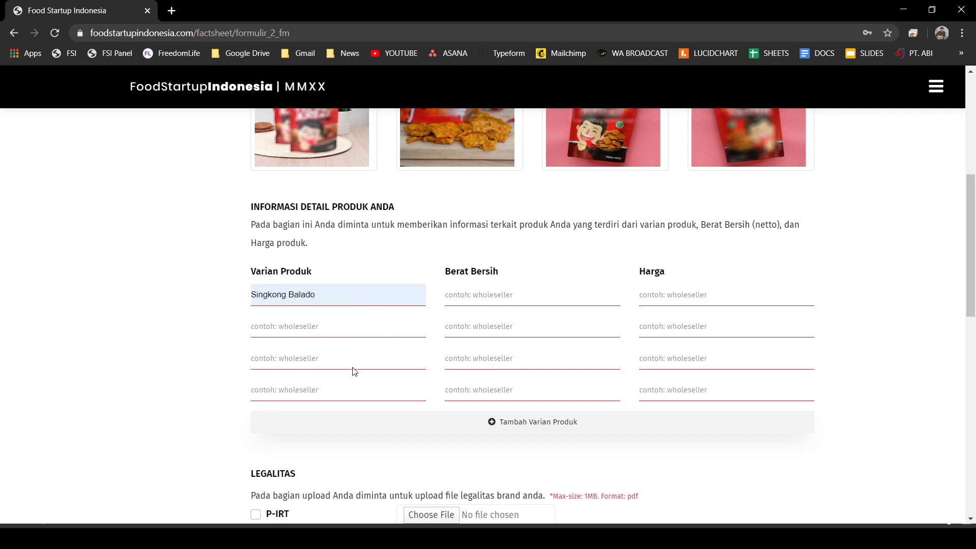
key(BackSpace)
key(BackSpace)
key(BackSpace)
key(BackSpace)
key(BackSpace)
key(BackSpace)
key(BackSpace)
key(BackSpace)
key(BackSpace)
key(BackSpace)
key(BackSpace)
key(BackSpace)
key(BackSpace)
key(BackSpace)
key(BackSpace)
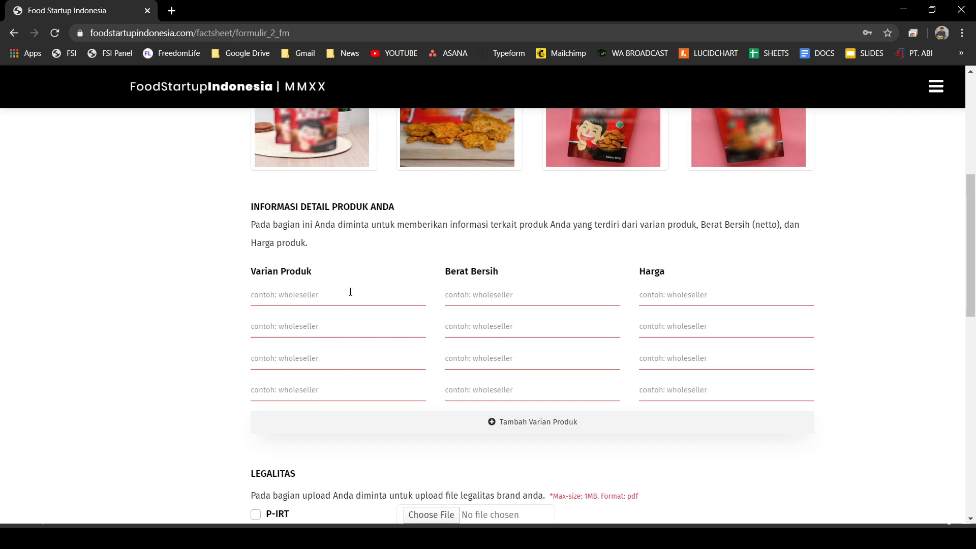
text(Singkonf)
key(BackSpace)
text(g Asin)
click(464, 296)
text(50gr)
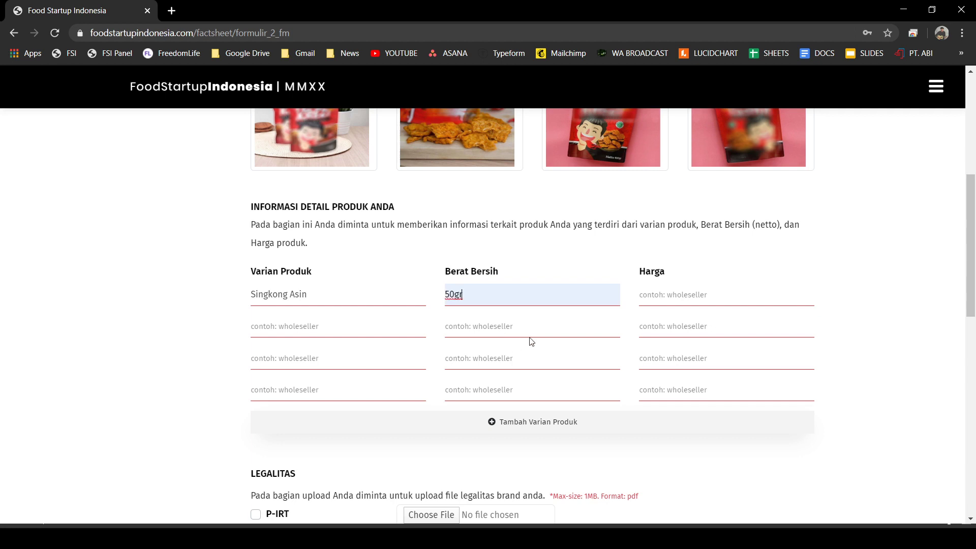
key(Tab)
text(5000)
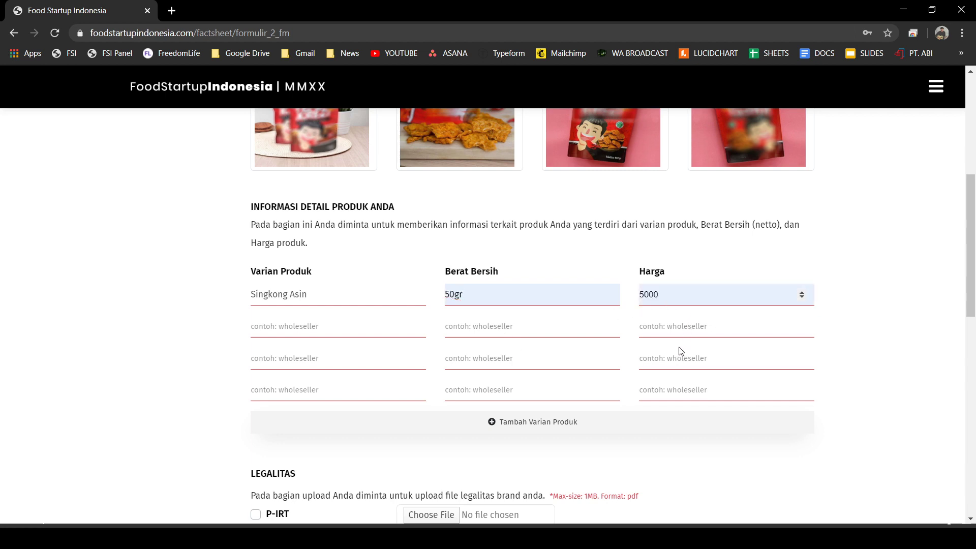
- Fill the second variant row with Singkong Balado, 50gr, price 6000
click(308, 330)
text(Singkong Balado)
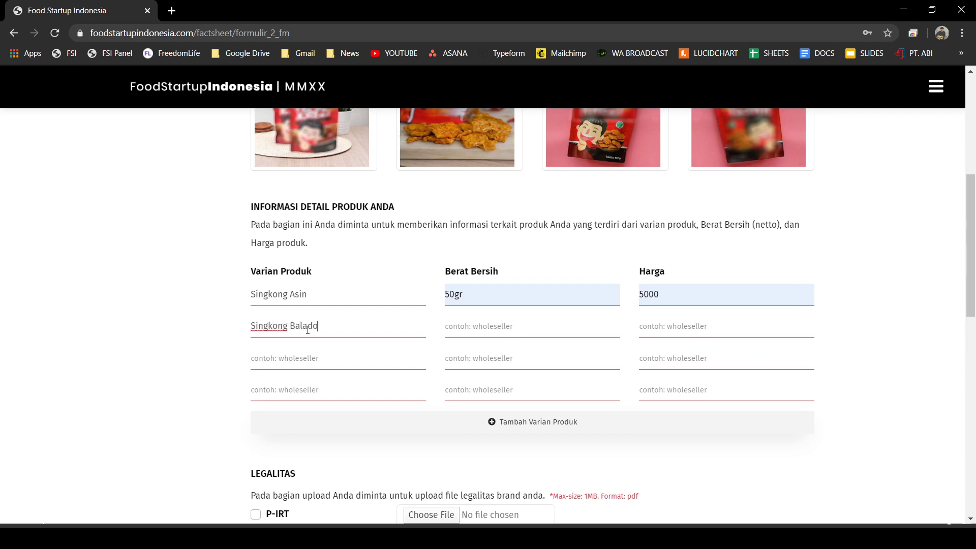
click(460, 327)
click(477, 346)
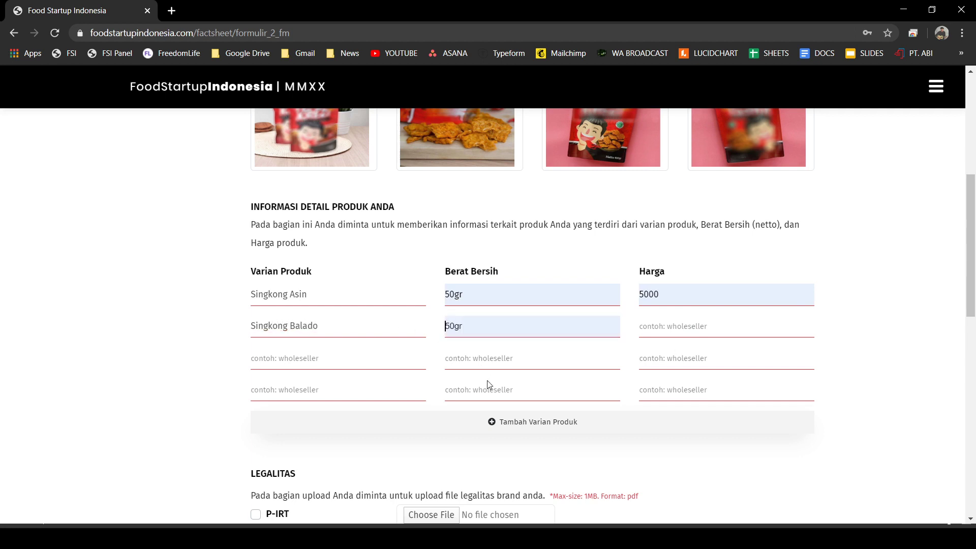
click(699, 324)
click(701, 320)
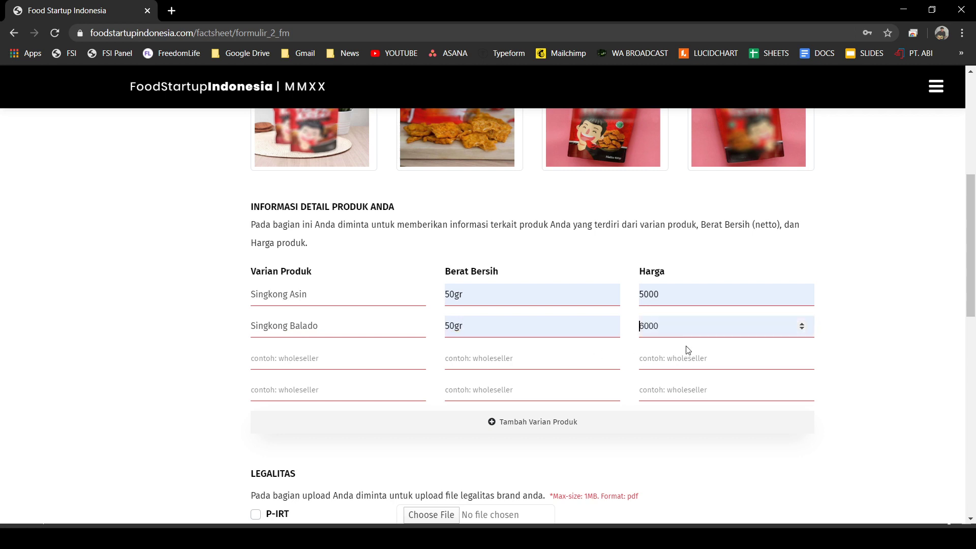
click(687, 350)
- Tick P-IRT and BPOM under LEGALITAS, clearing the mistaken HALAL and no-legality ticks
scroll(132, 324, down, 1)
scroll(127, 322, down, 2)
scroll(131, 331, up, 2)
scroll(412, 390, down, 5)
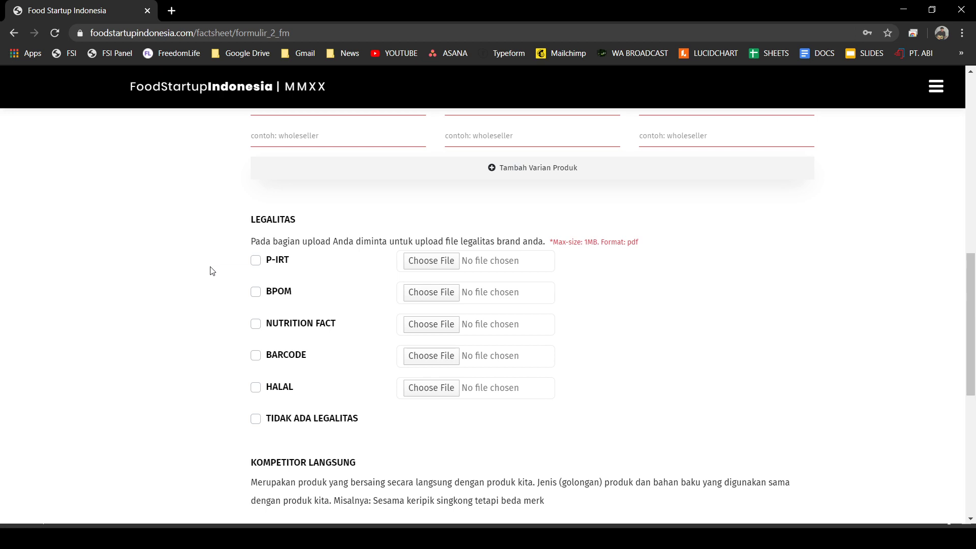
click(254, 419)
click(257, 387)
click(256, 419)
click(257, 261)
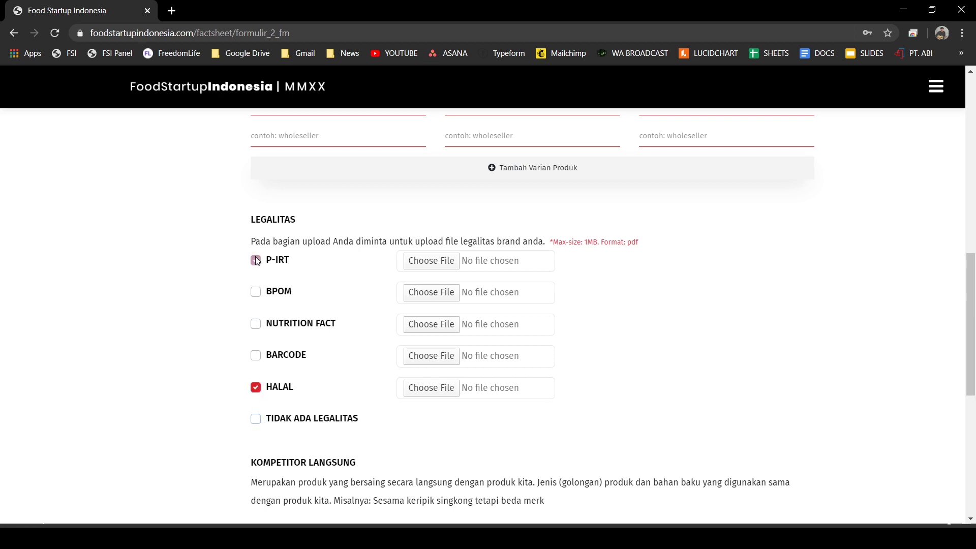
click(256, 388)
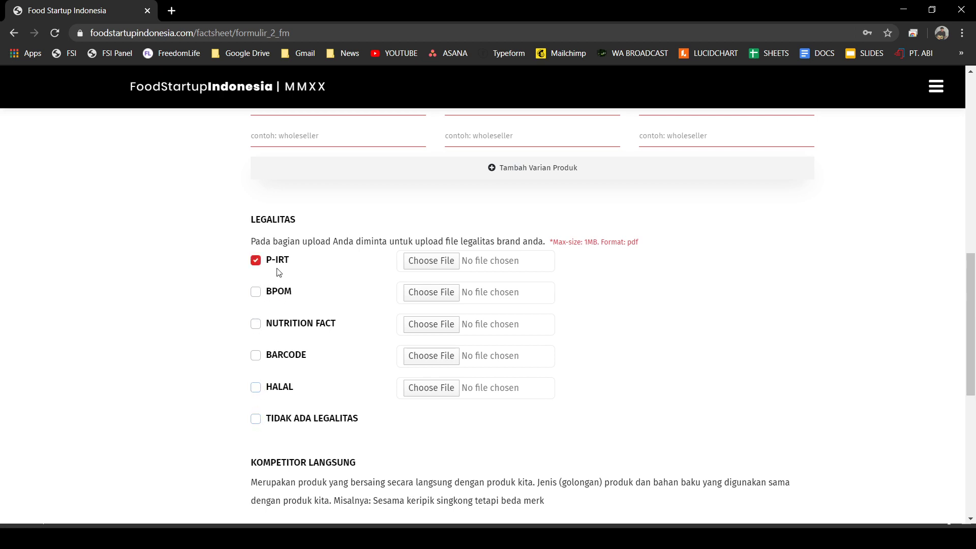
click(256, 294)
- Attach LEGAL 1.pdf as the P-IRT permit document
click(438, 262)
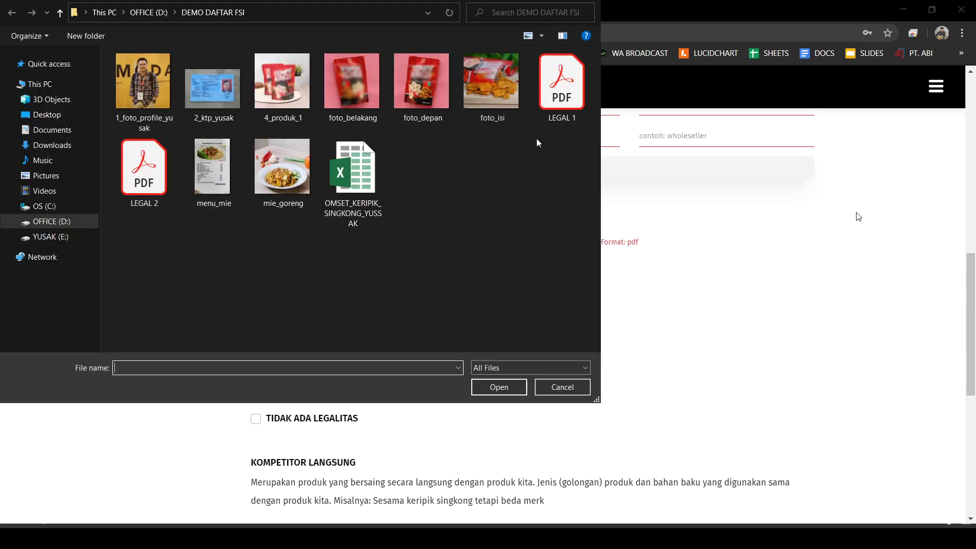
click(562, 99)
double_click(561, 99)
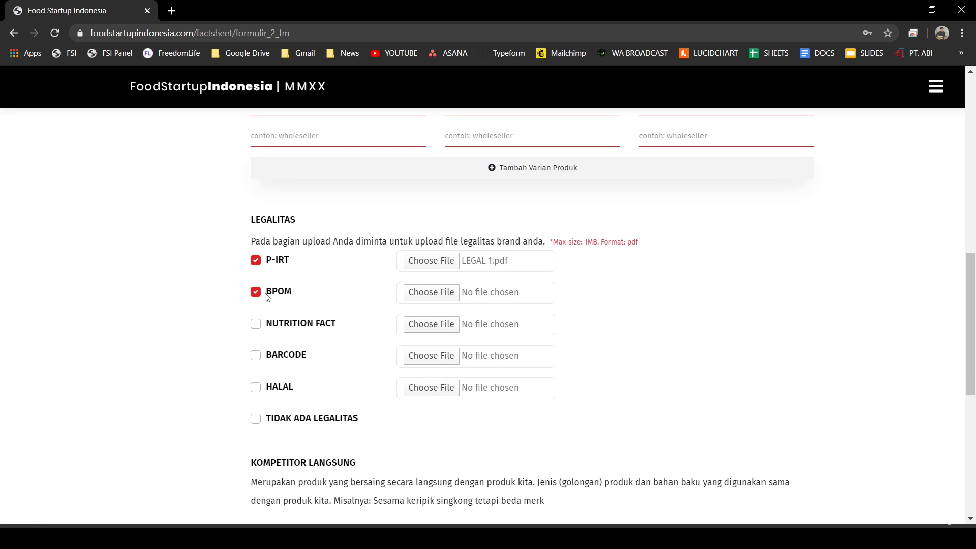
- Attach LEGAL 2.pdf as the BPOM permit document
click(444, 298)
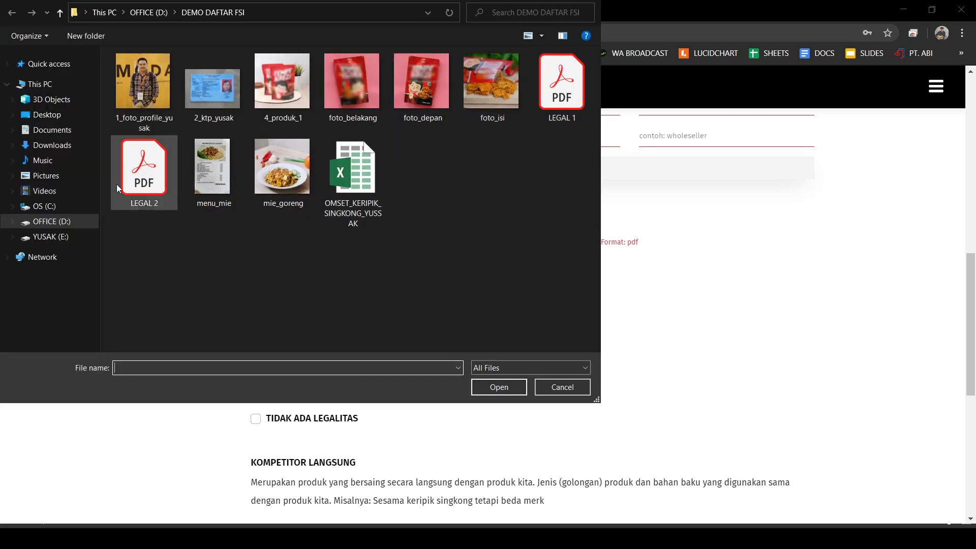
click(133, 180)
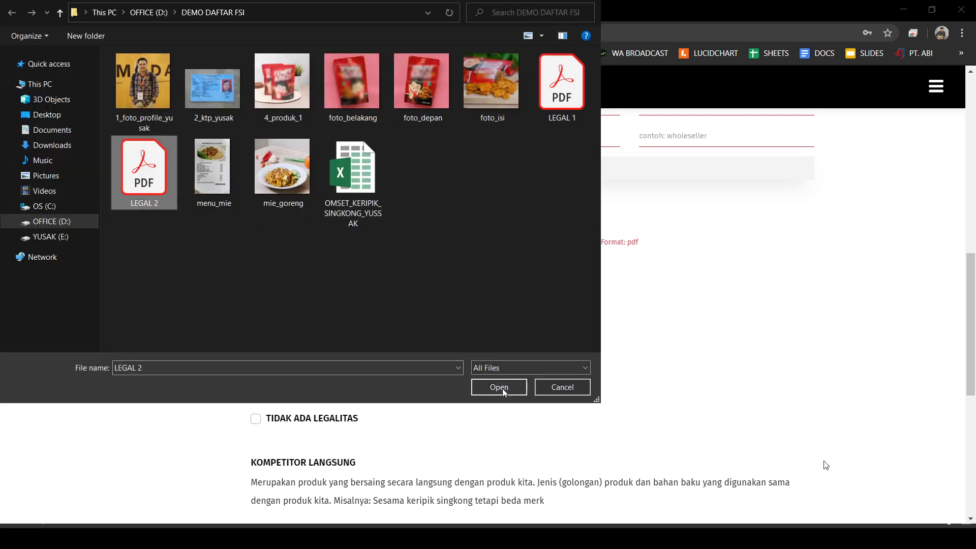
click(499, 388)
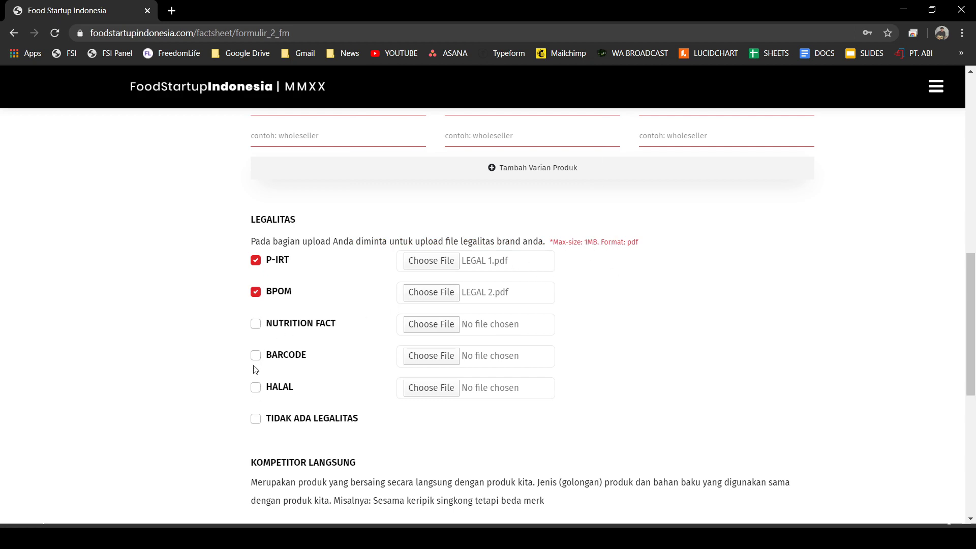
scroll(699, 296, down, 1)
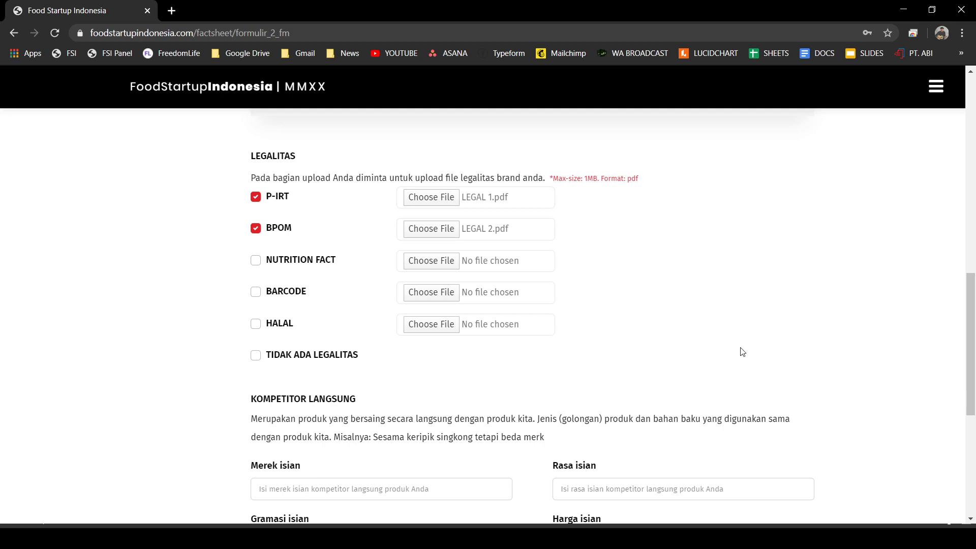
scroll(617, 279, down, 4)
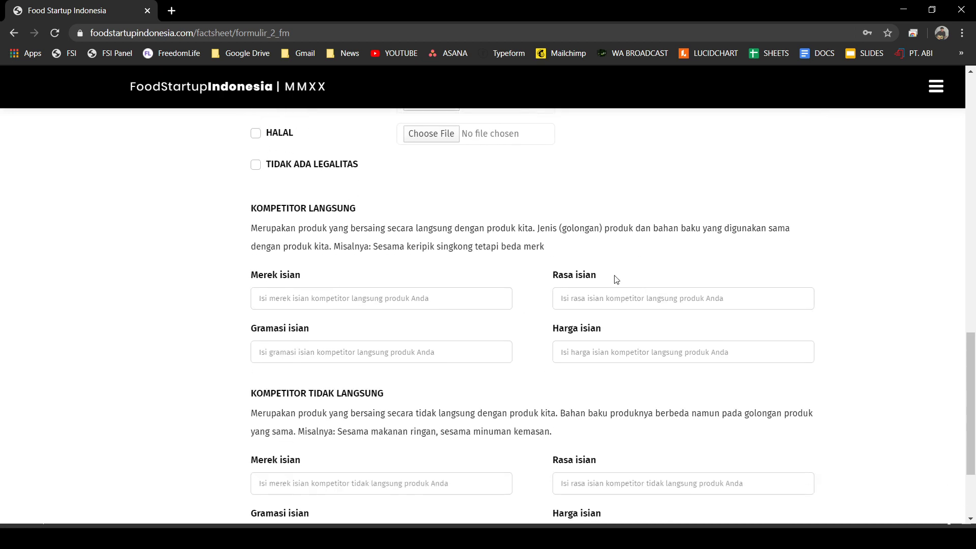
scroll(511, 183, up, 3)
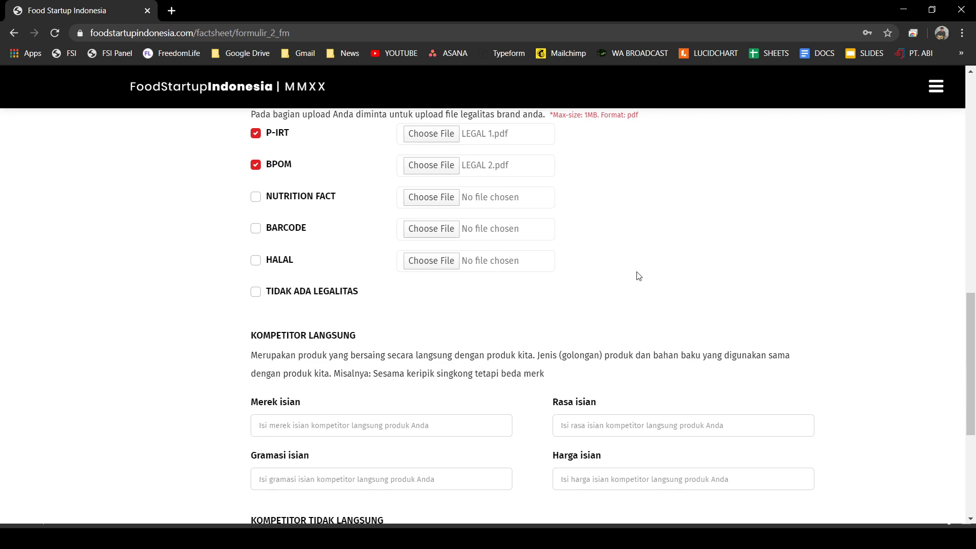
scroll(639, 276, down, 1)
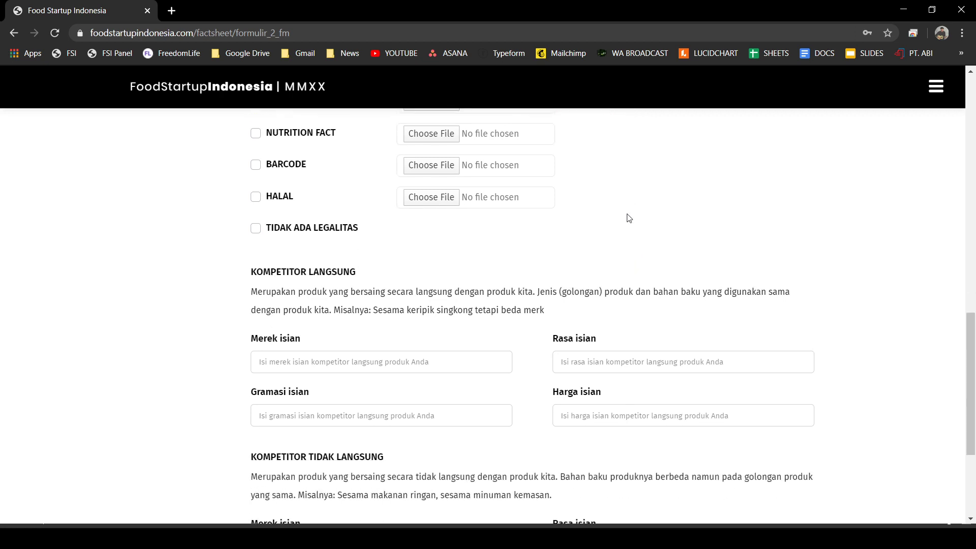
scroll(636, 226, up, 1)
scroll(643, 252, down, 1)
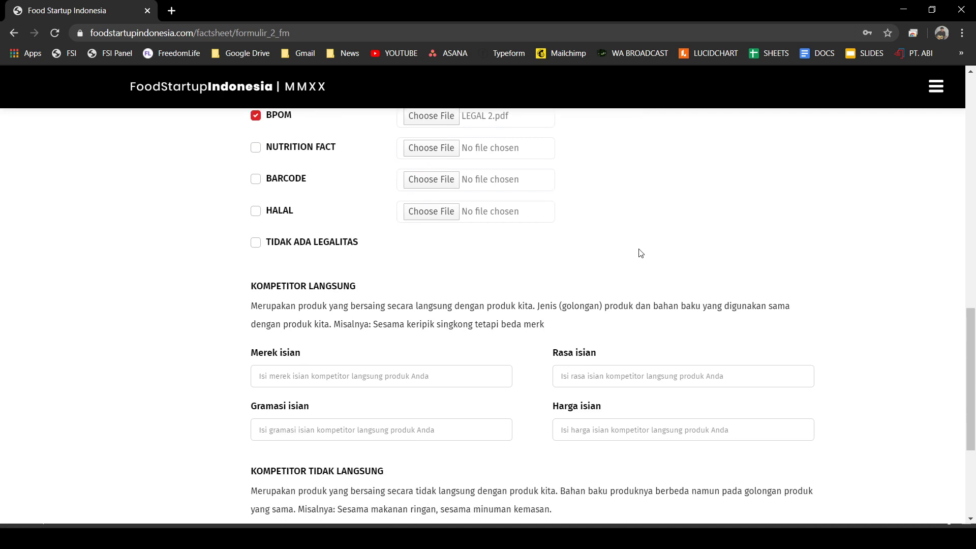
scroll(483, 250, down, 1)
scroll(625, 217, down, 1)
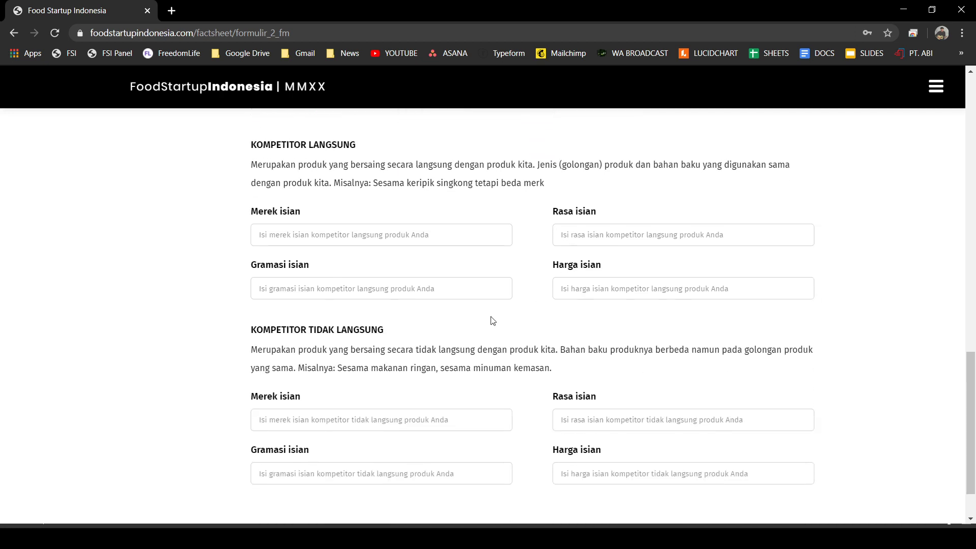
scroll(508, 342, up, 2)
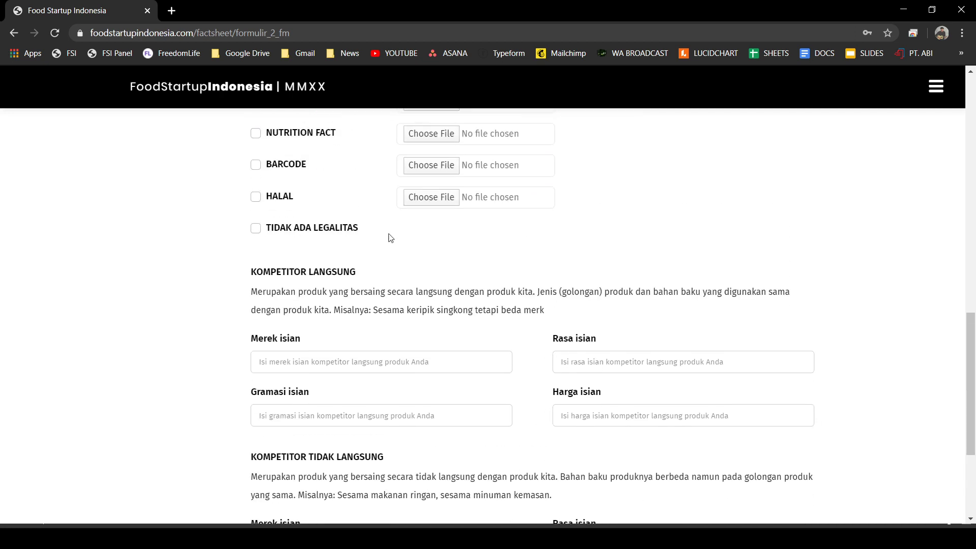
scroll(648, 239, up, 2)
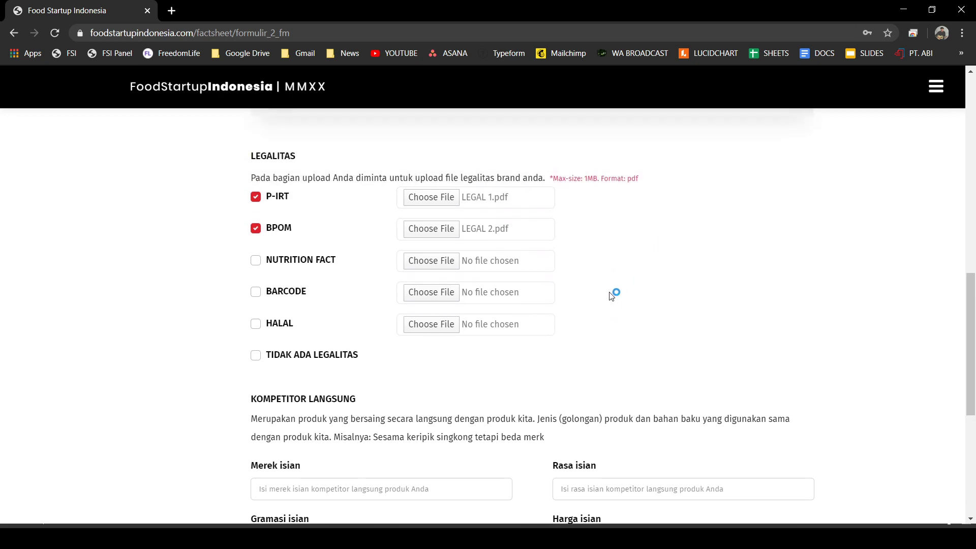
scroll(610, 296, down, 1)
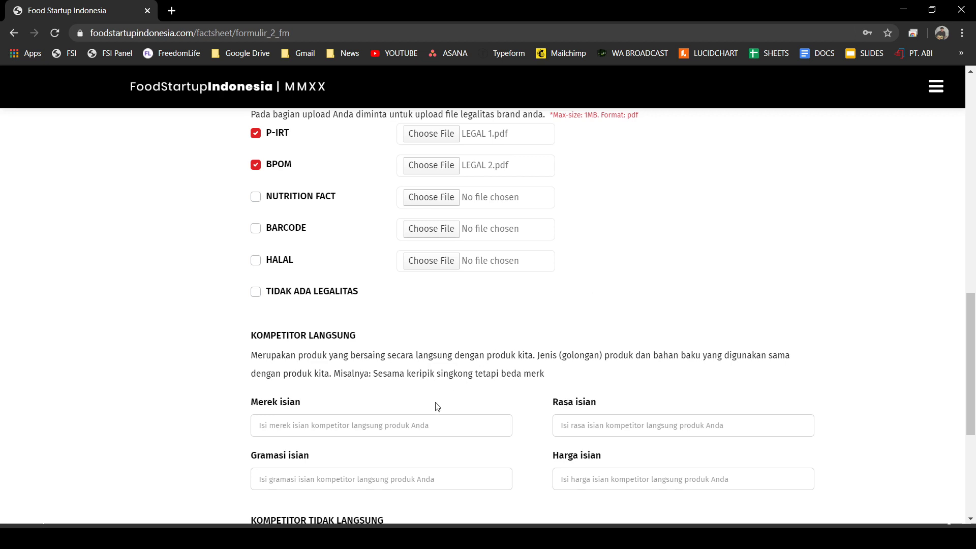
- Enter direct competitor Singkong Kotak Asin, flavour Udang Bakar, 50gr, price 7000
text(Singkong Kotak Asin)
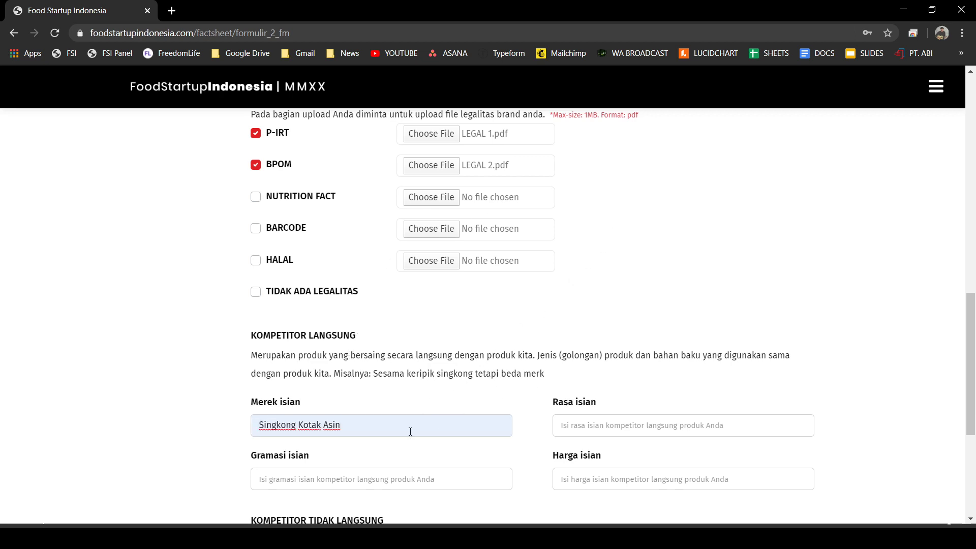
scroll(470, 370, down, 1)
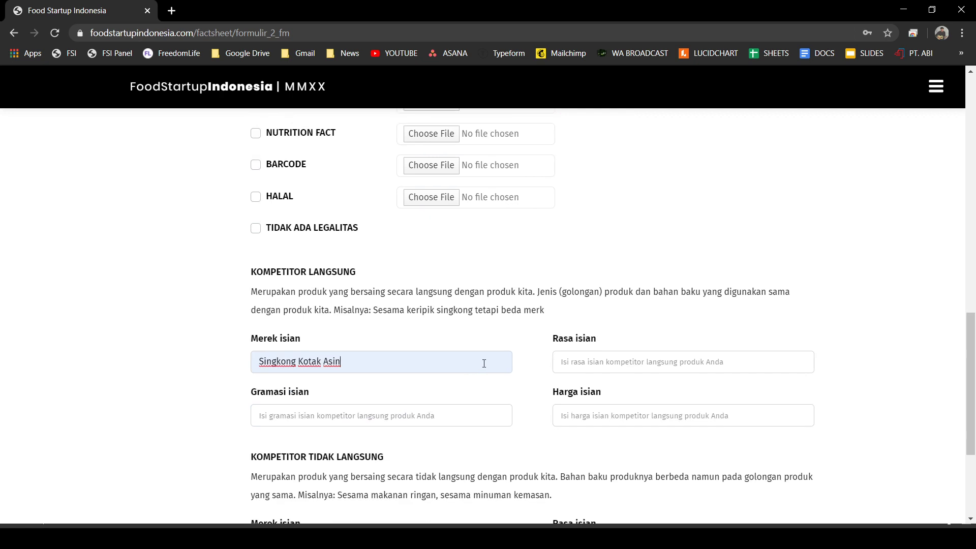
click(616, 364)
text(wrwrw)
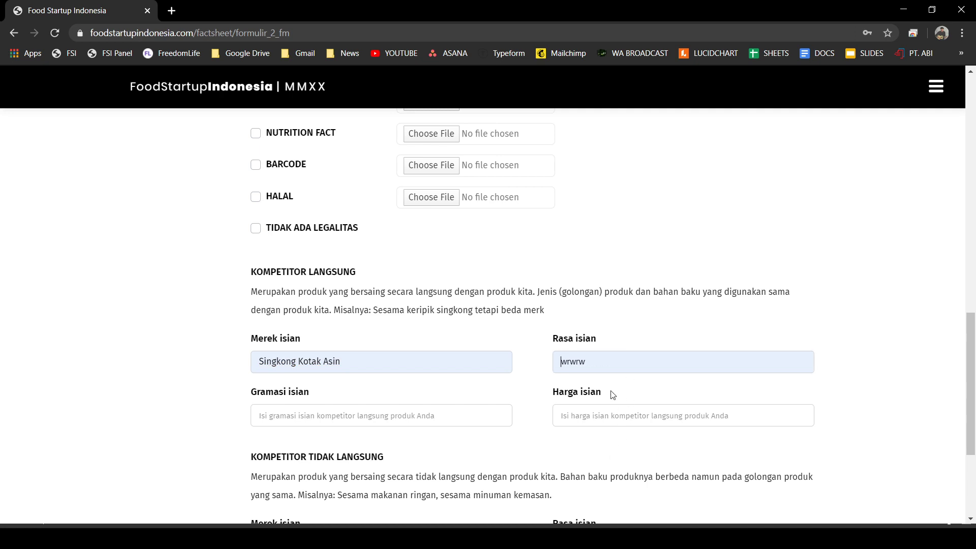
key(BackSpace)
key(BackSpace)
key(BackSpace)
key(BackSpace)
key(BackSpace)
text(Udang Bakar)
click(332, 419)
text(50gr)
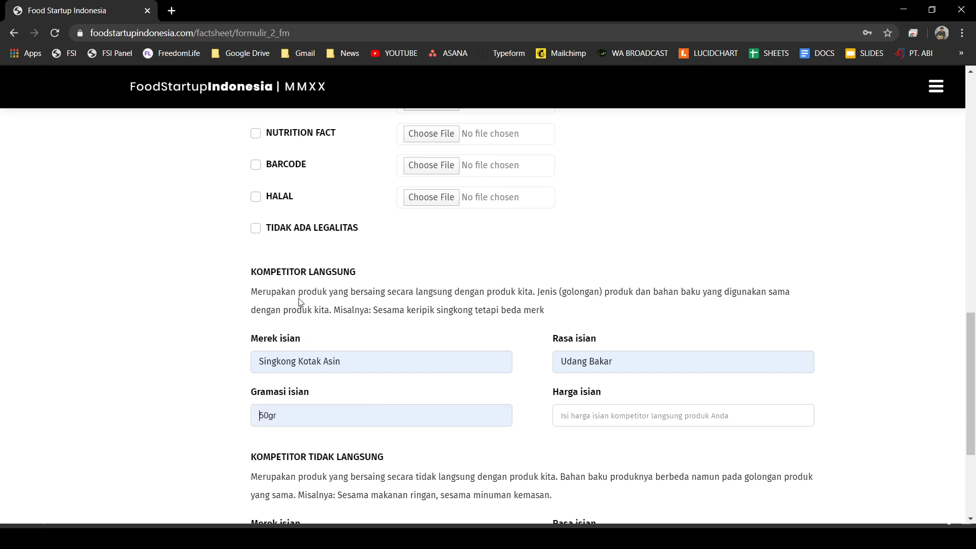
click(624, 416)
text(7000)
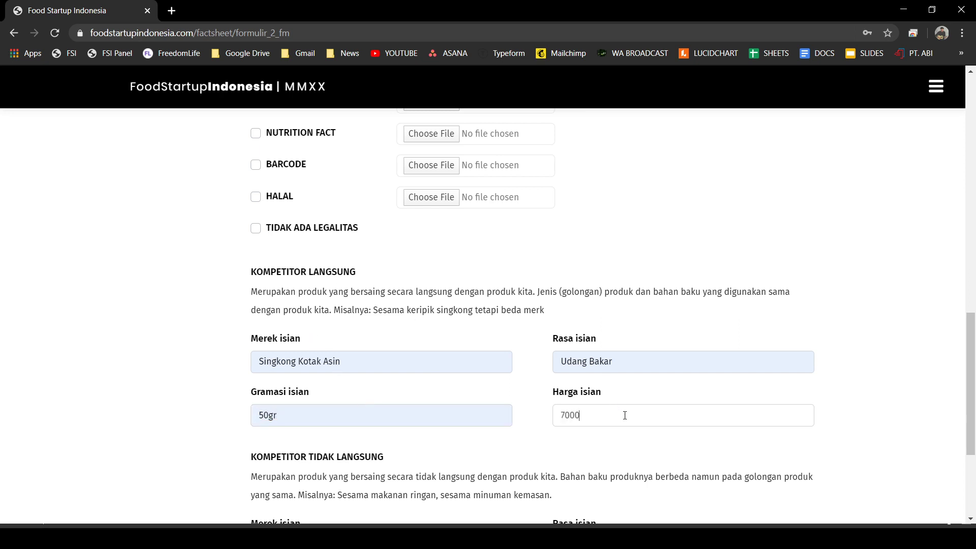
scroll(113, 375, down, 3)
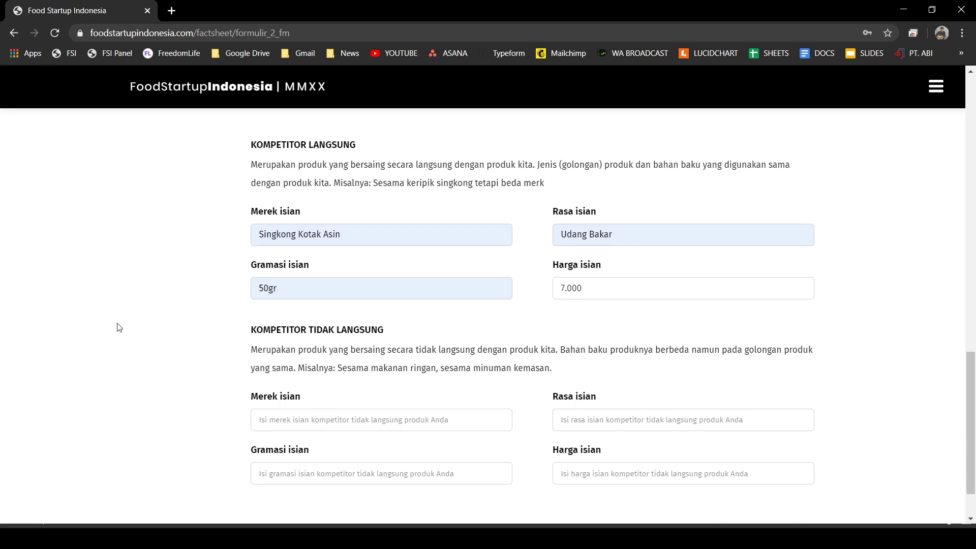
- Enter indirect competitor Keripik Kentang Kaca Mata, Barbeque, 50gr from suggestions, price 4000
scroll(126, 335, down, 1)
scroll(126, 334, down, 1)
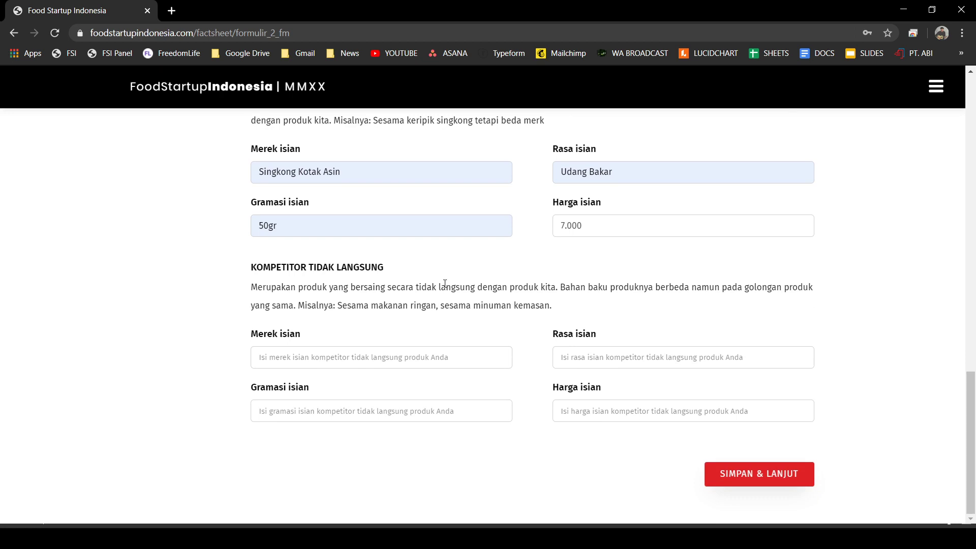
scroll(310, 274, up, 1)
scroll(311, 274, up, 1)
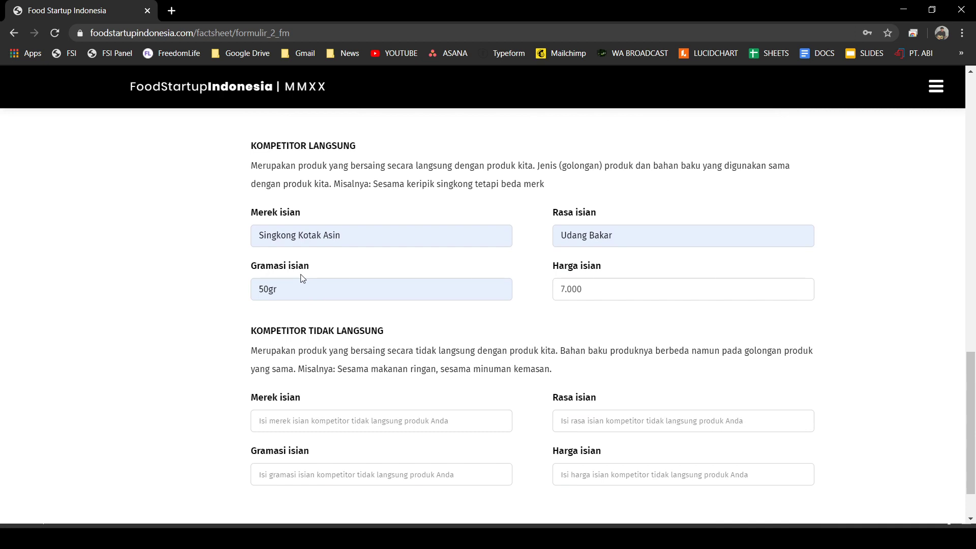
scroll(203, 306, down, 1)
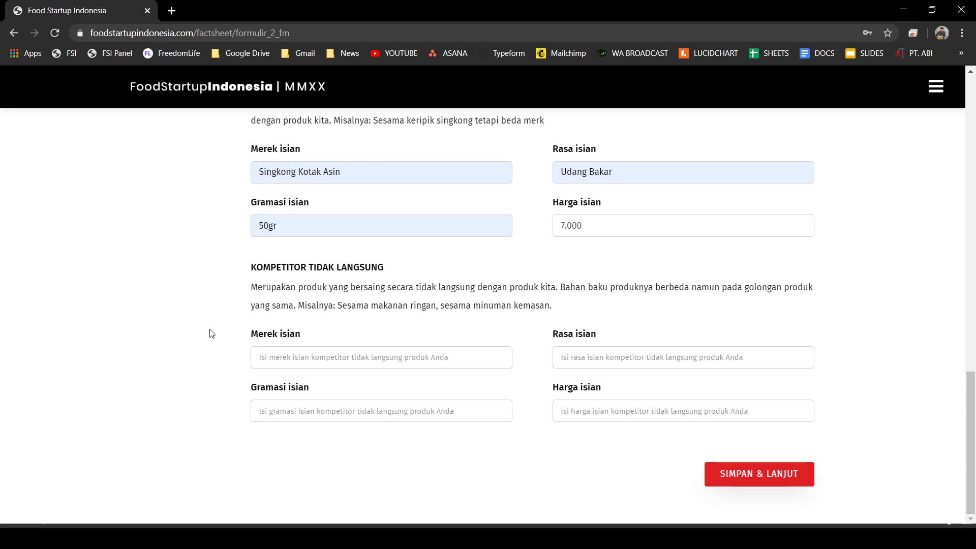
click(309, 352)
click(324, 436)
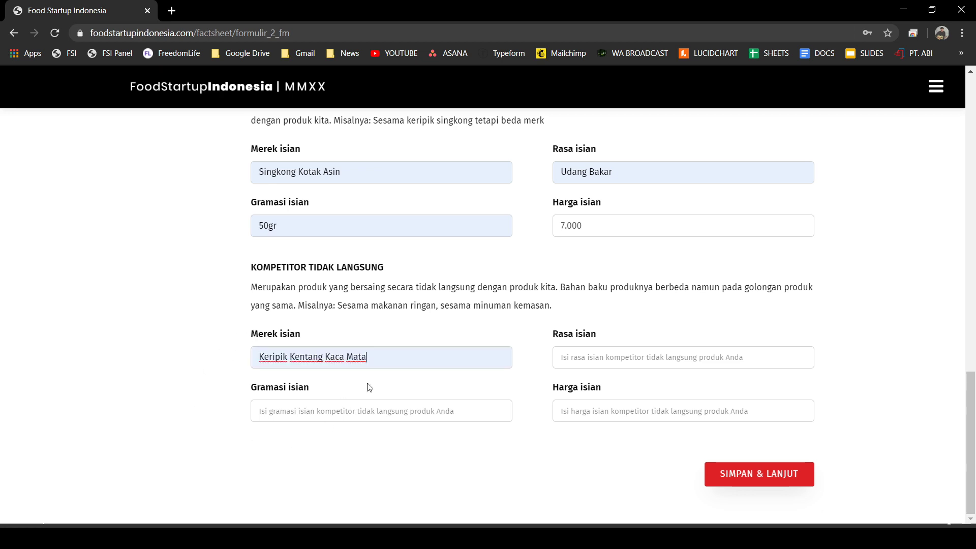
click(615, 360)
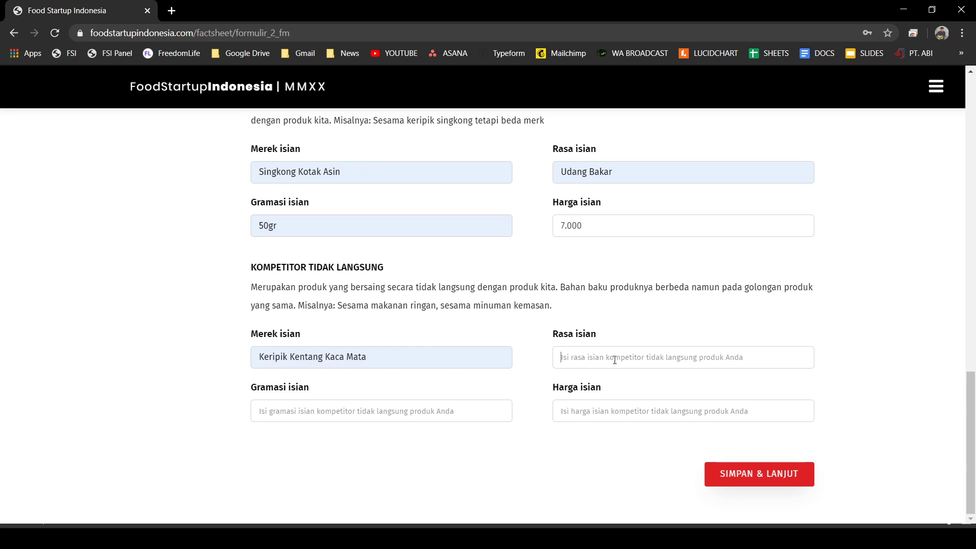
click(615, 431)
click(303, 412)
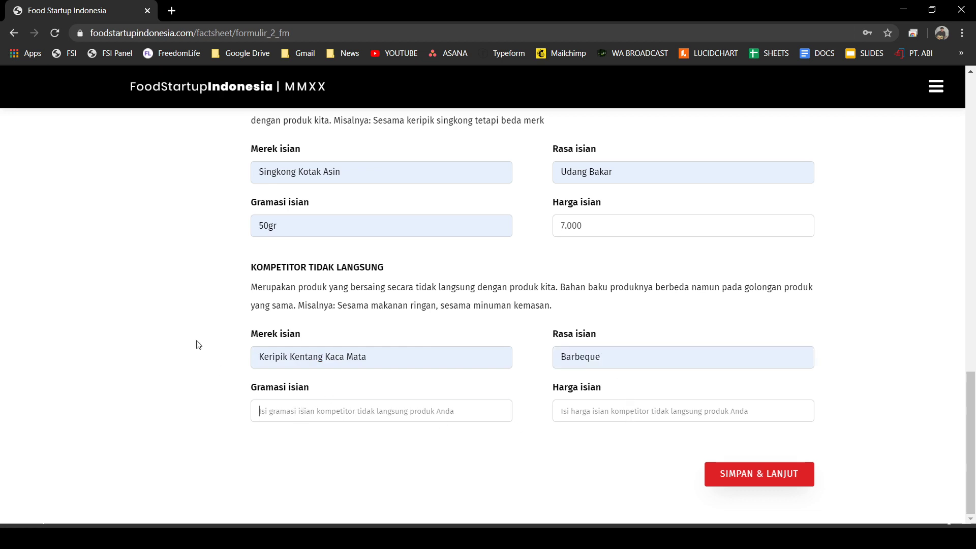
key(Down)
key(Return)
click(585, 416)
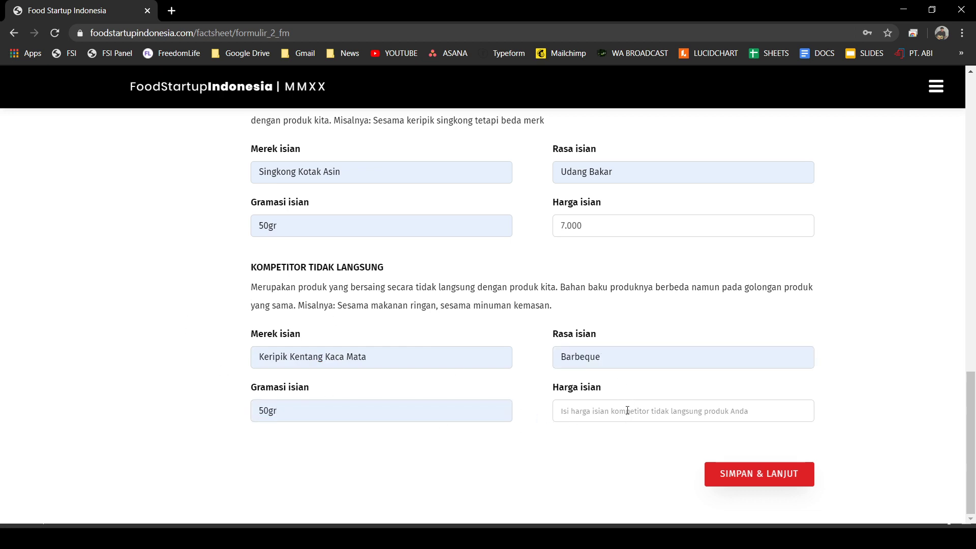
text(4000)
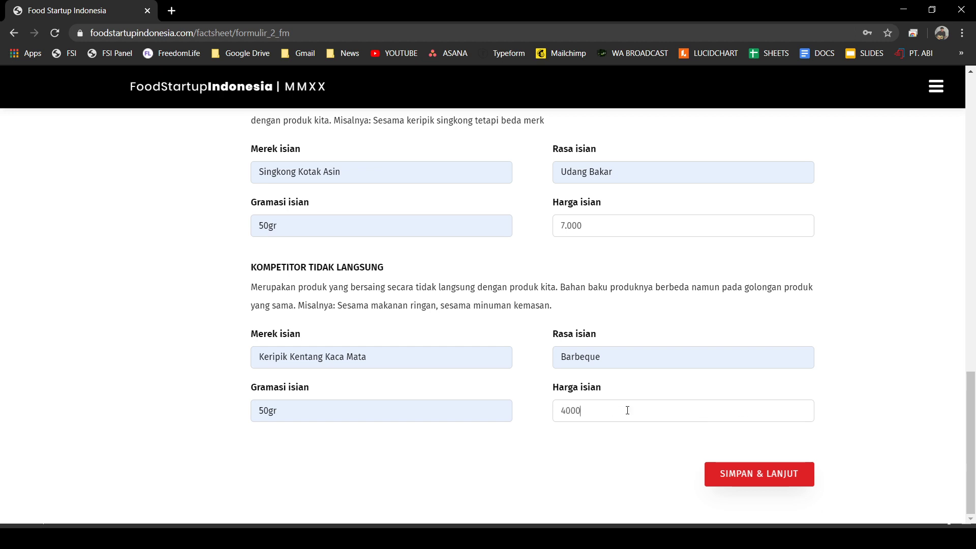
- Save Step 2, then on Step 3 set the target age to 18-25 and scroll toward TRAKSI
click(773, 478)
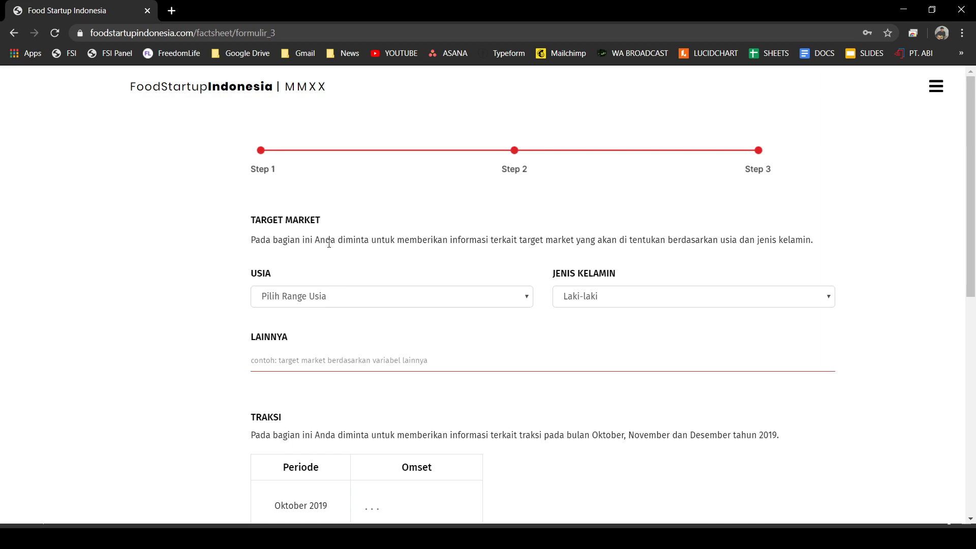
scroll(458, 249, down, 1)
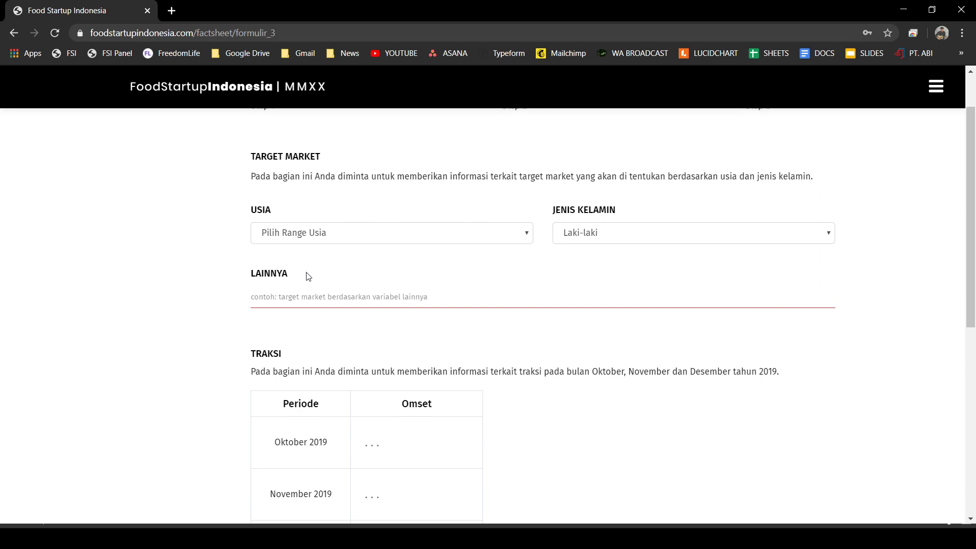
key(Down)
key(Down)
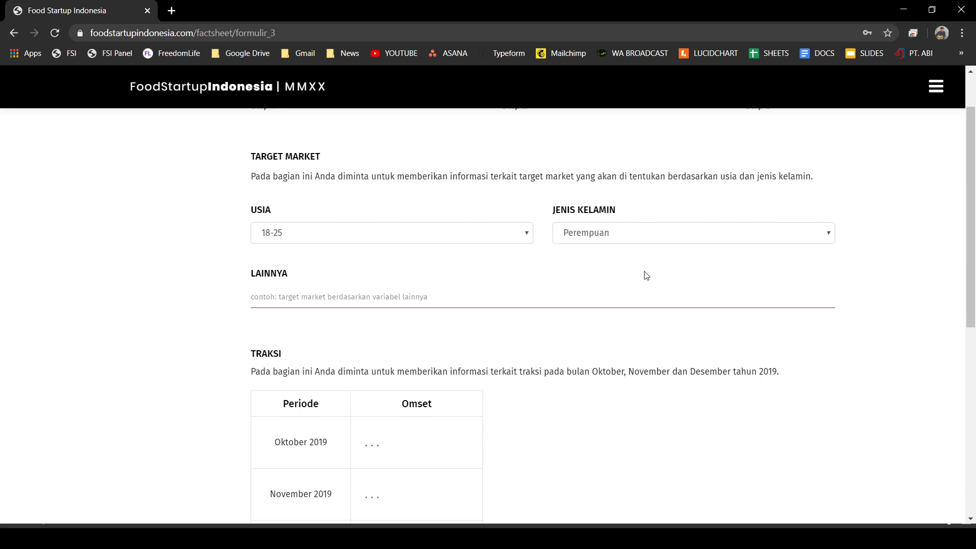
scroll(298, 305, down, 1)
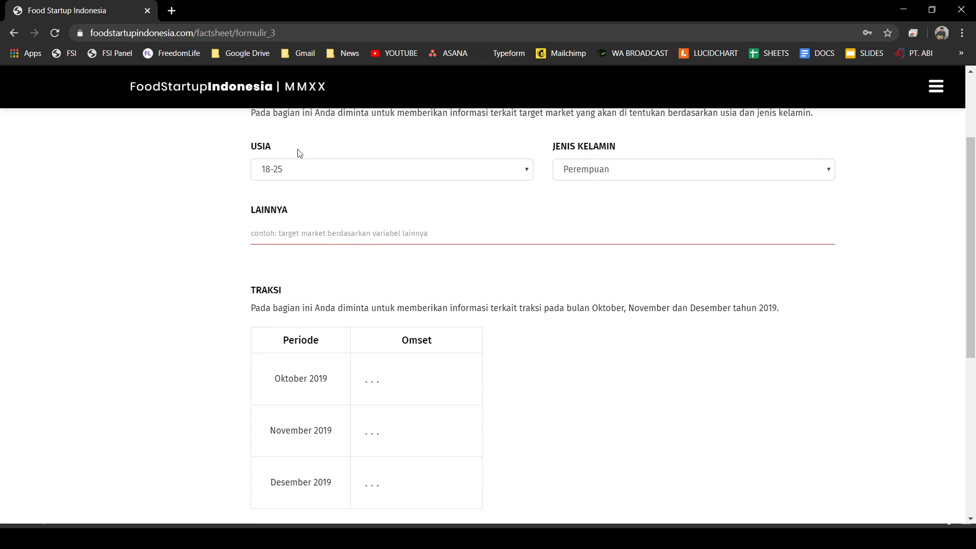
scroll(406, 208, down, 1)
scroll(643, 250, up, 3)
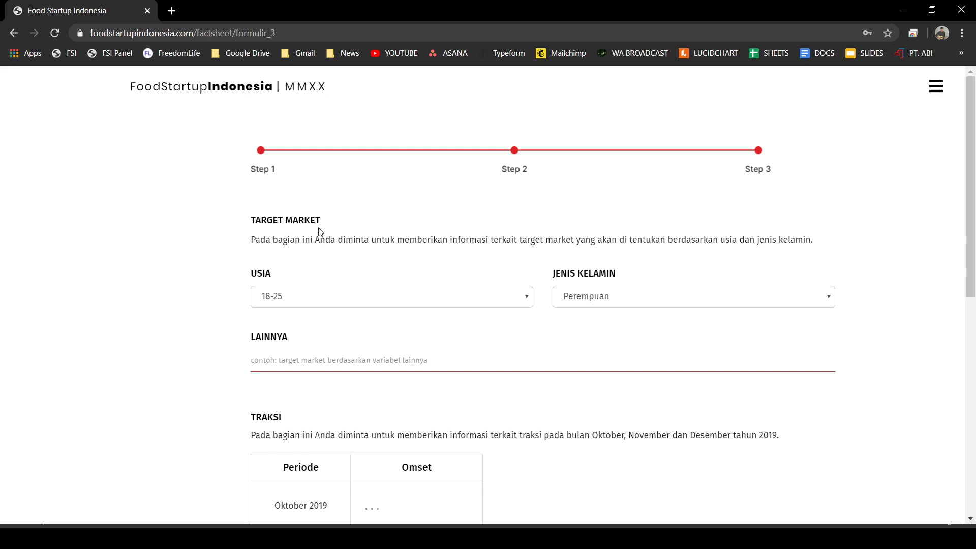
scroll(292, 316, down, 3)
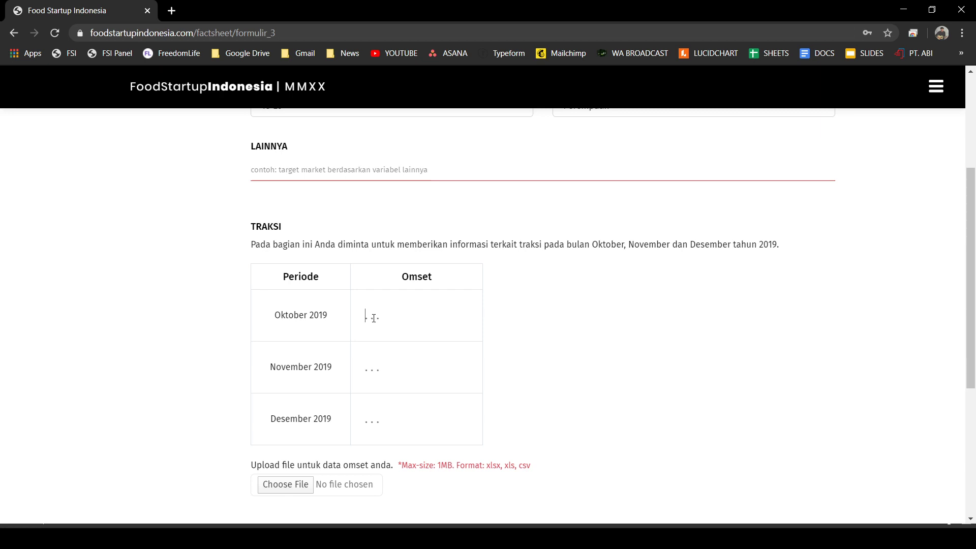
- Enter omset 25.000.000, 30.000.000 and 50.000.000 for October, November, December 2019
click(404, 413)
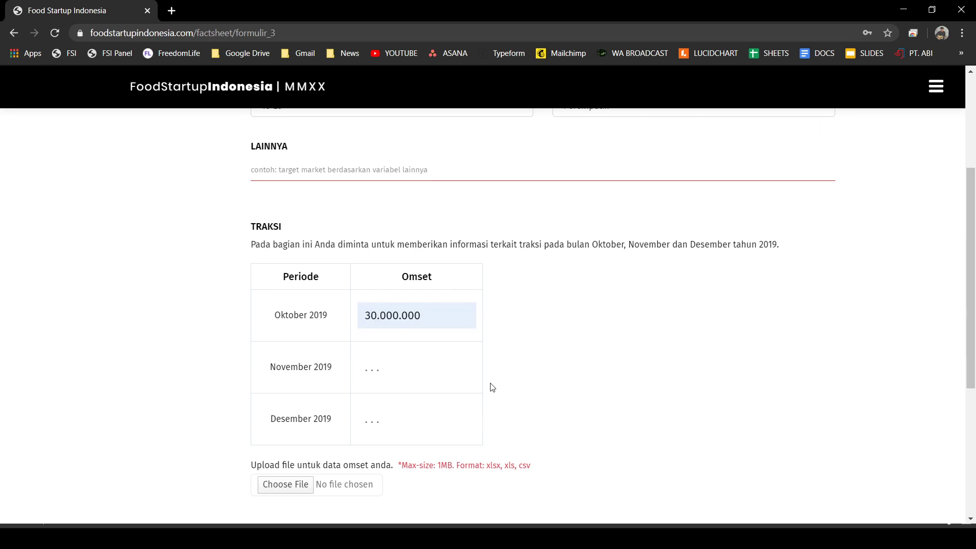
click(395, 367)
double_click(412, 315)
text(25.00)
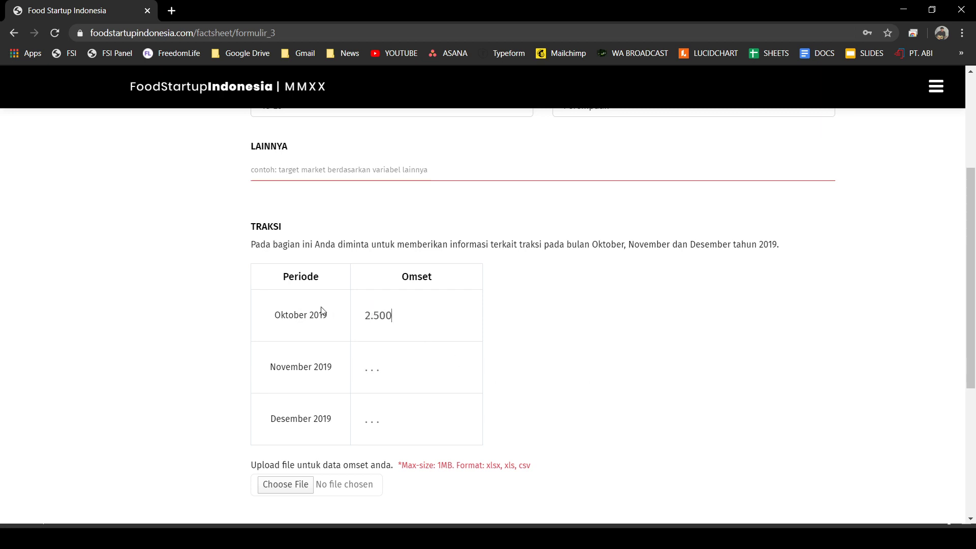
text(0.000)
click(386, 377)
text(30.00)
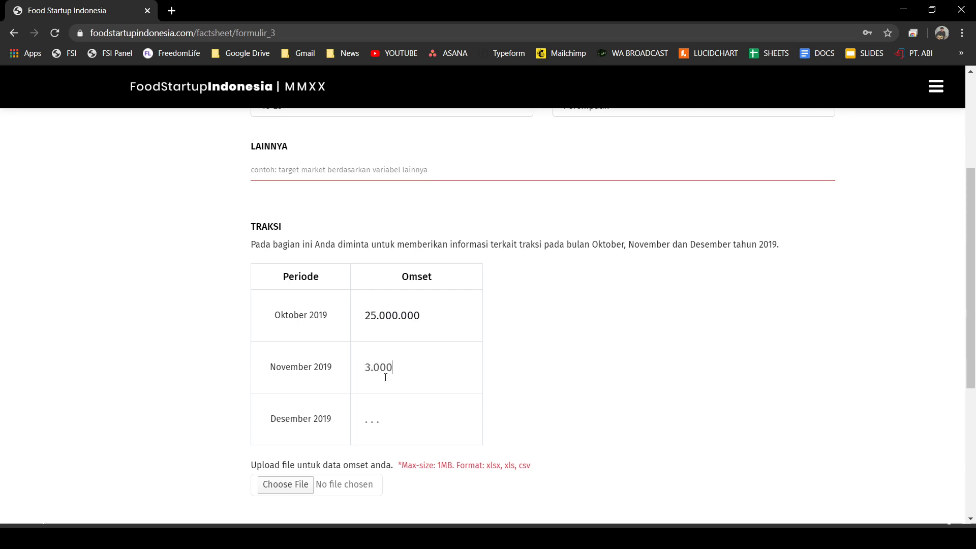
text(0.000)
click(384, 413)
text(50.000.000)
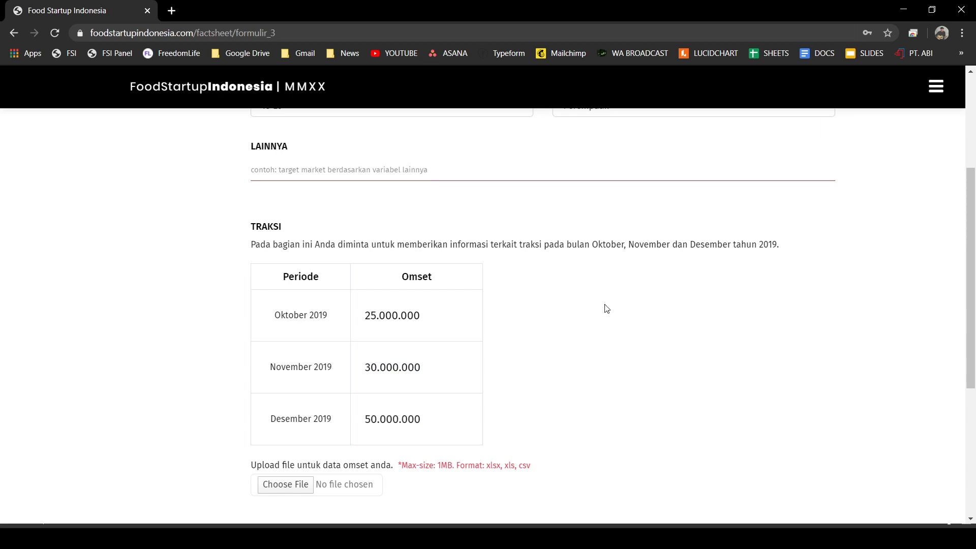
scroll(604, 308, down, 3)
scroll(577, 268, up, 1)
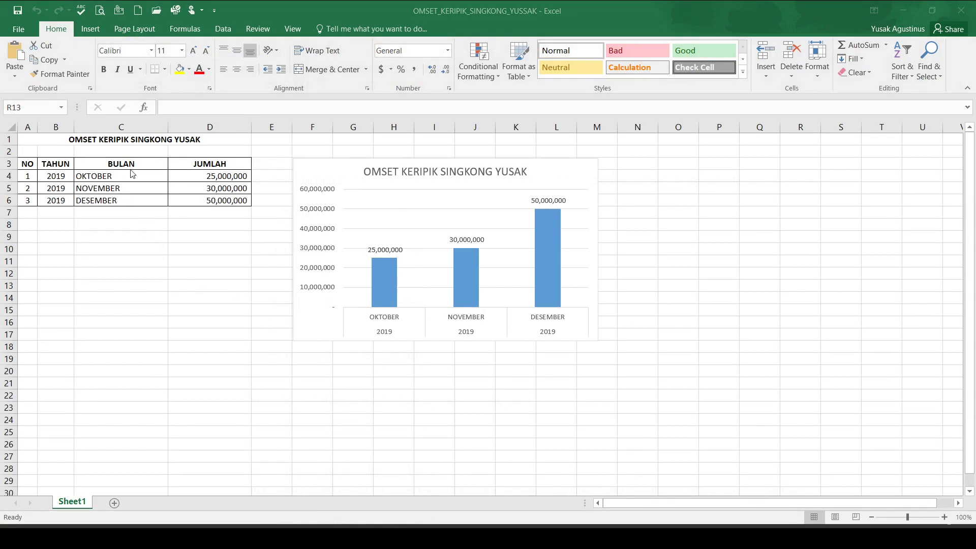
ctrl+scroll(174, 166, up, 4)
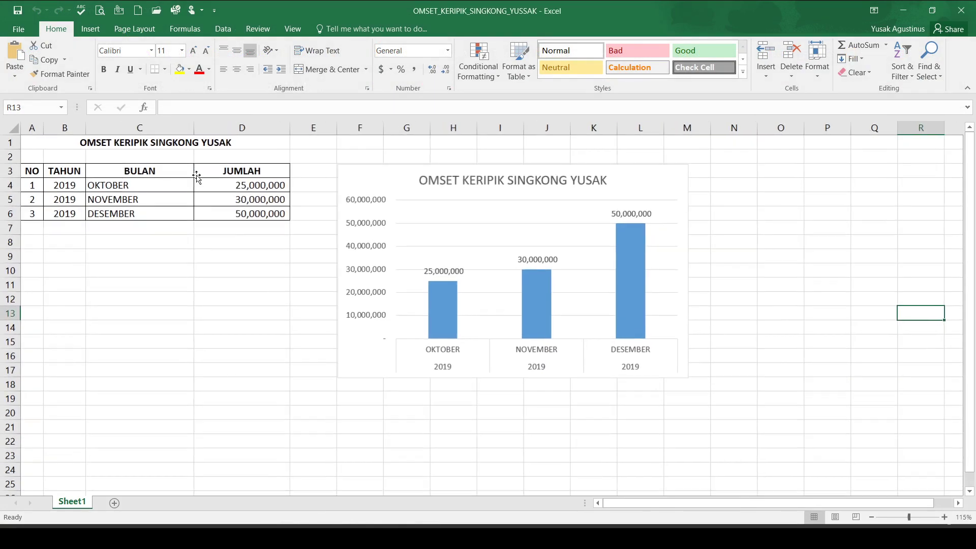
ctrl+scroll(389, 445, down, 1)
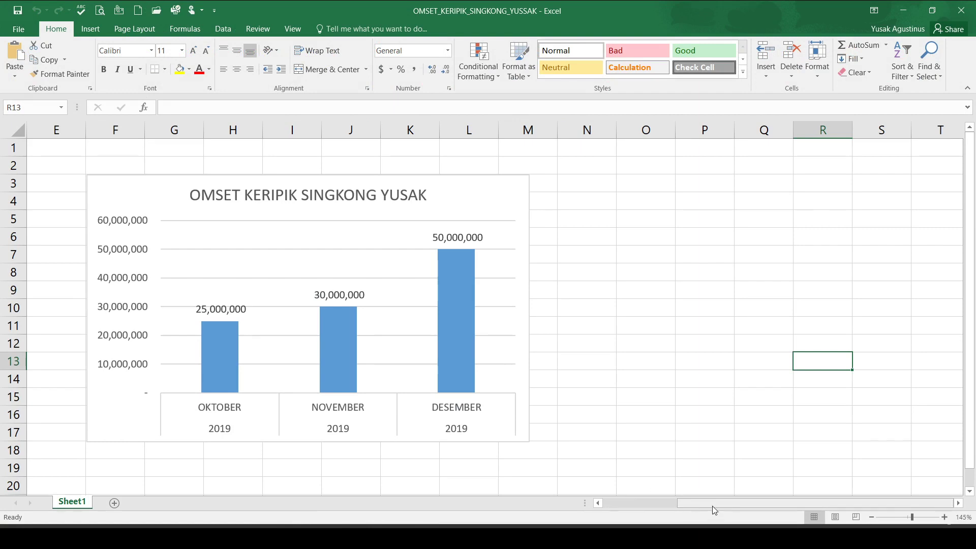
drag(712, 507, 521, 506)
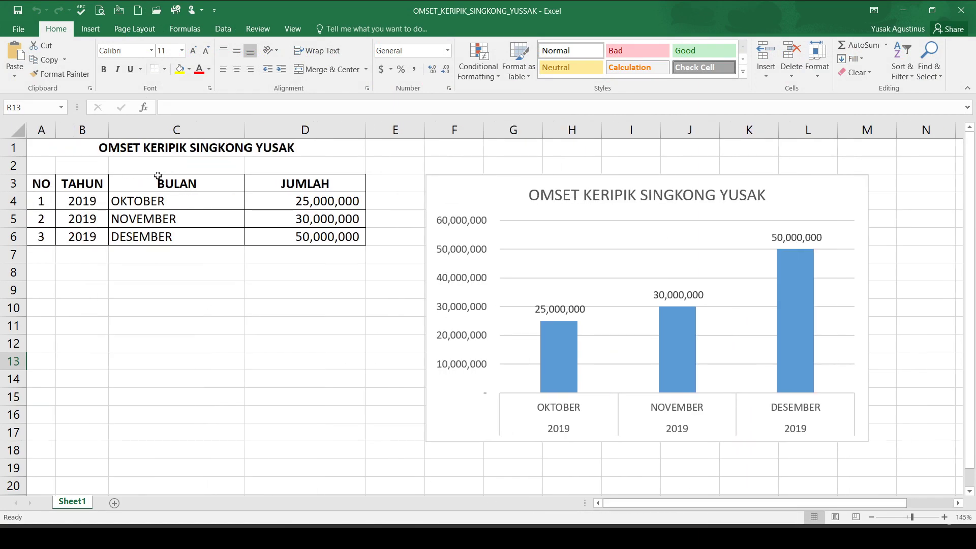
drag(44, 184, 306, 239)
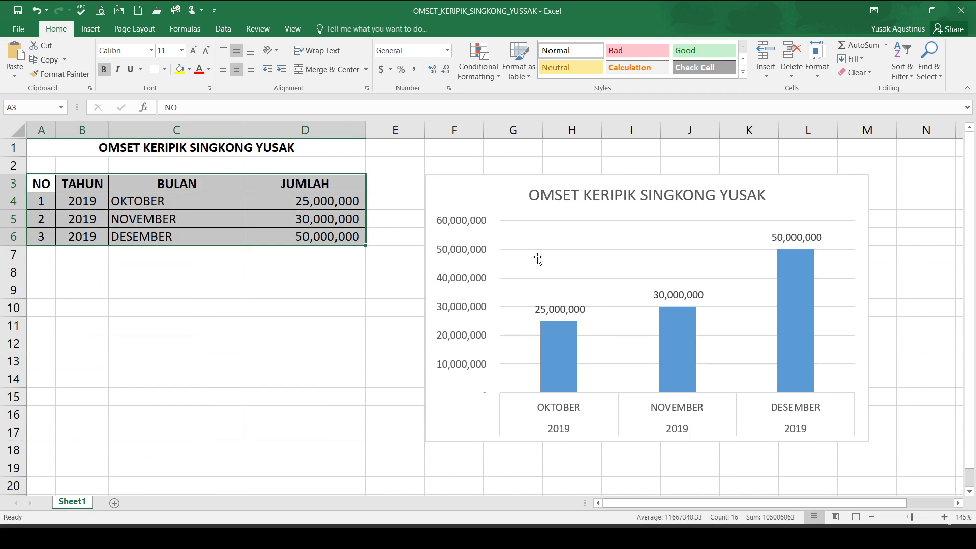
click(545, 167)
click(605, 237)
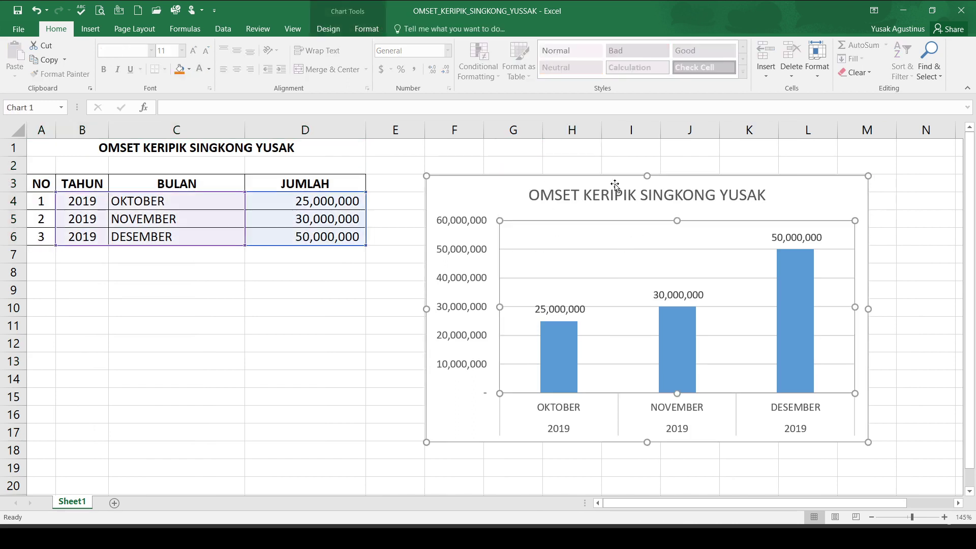
click(250, 348)
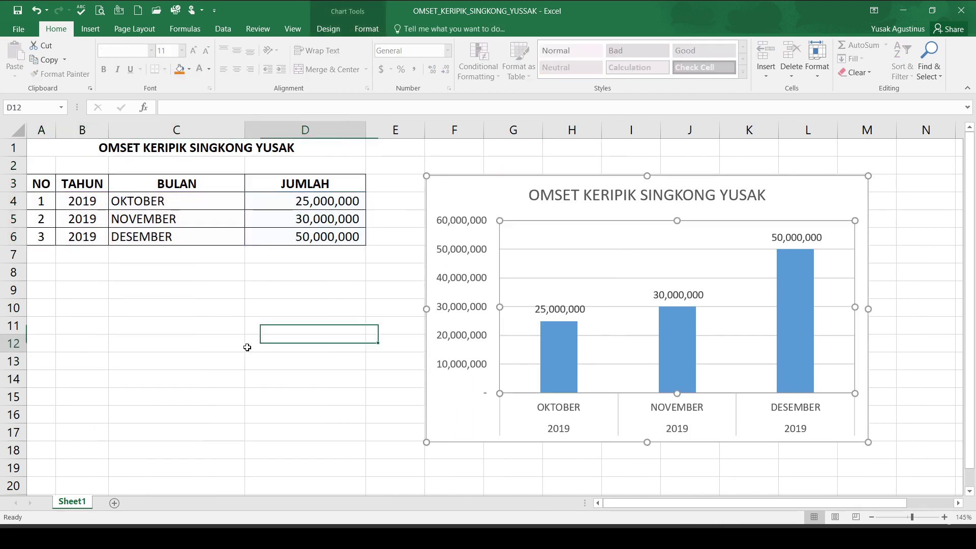
click(560, 308)
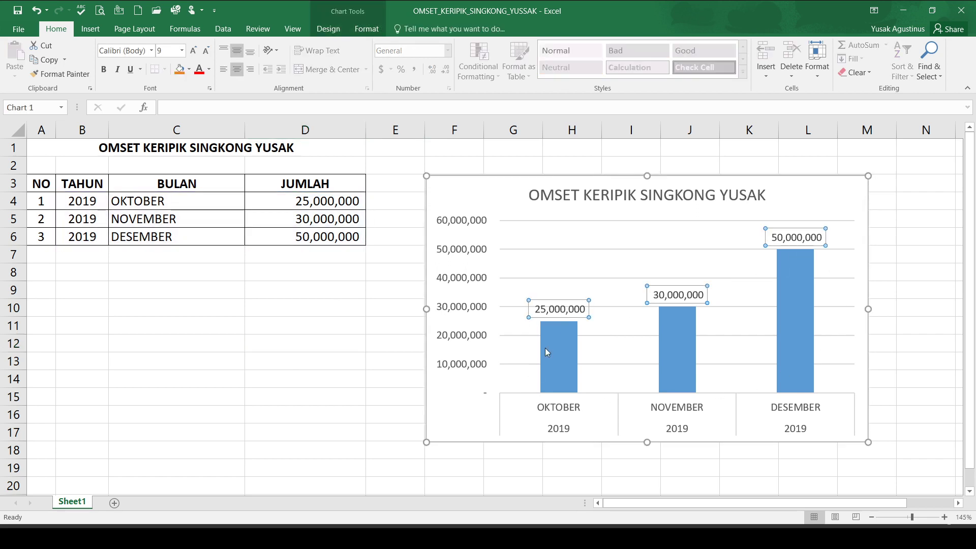
click(919, 300)
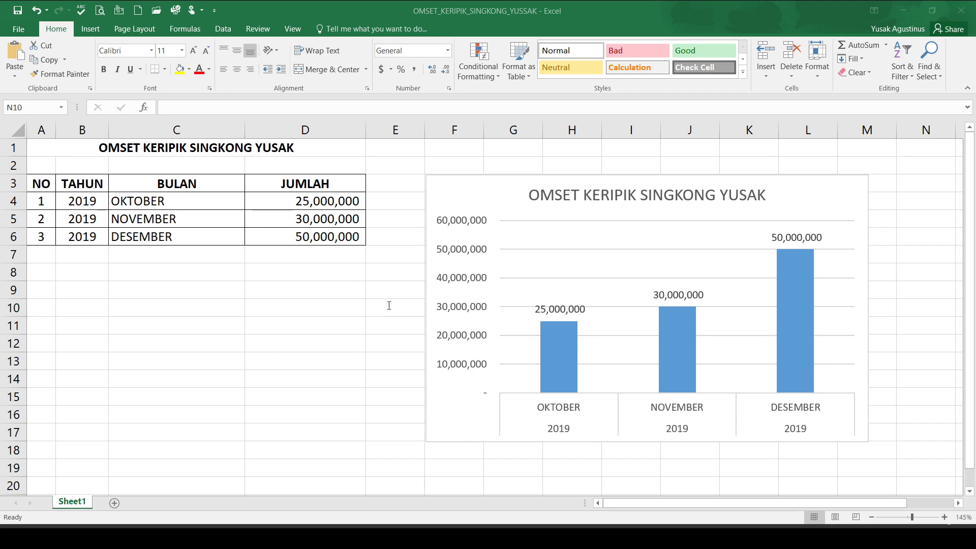
- In the omset workbook, review the OKTOBER, NOVEMBER and DESEMBER 2019 month and year cells
click(379, 523)
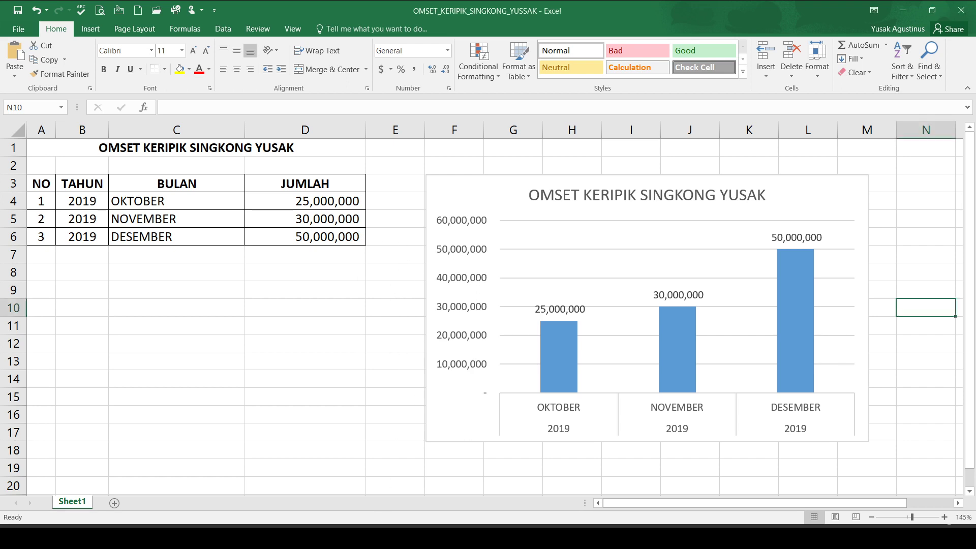
click(135, 199)
click(150, 218)
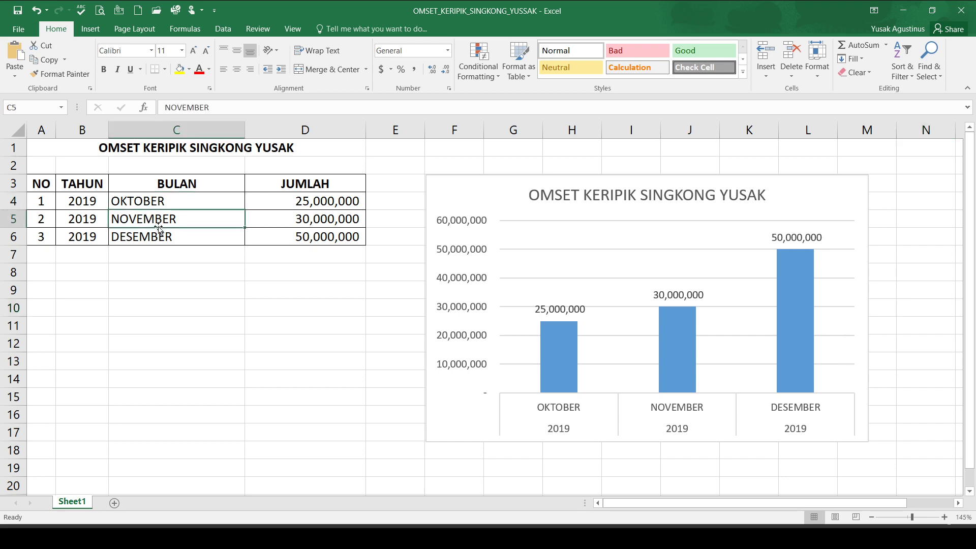
click(155, 234)
click(86, 203)
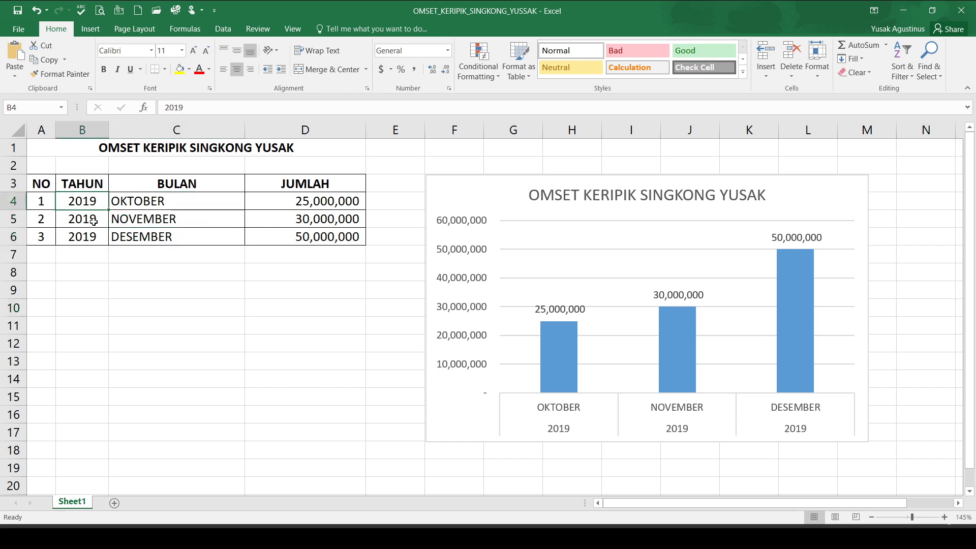
click(94, 222)
click(96, 235)
click(92, 203)
click(94, 220)
click(94, 235)
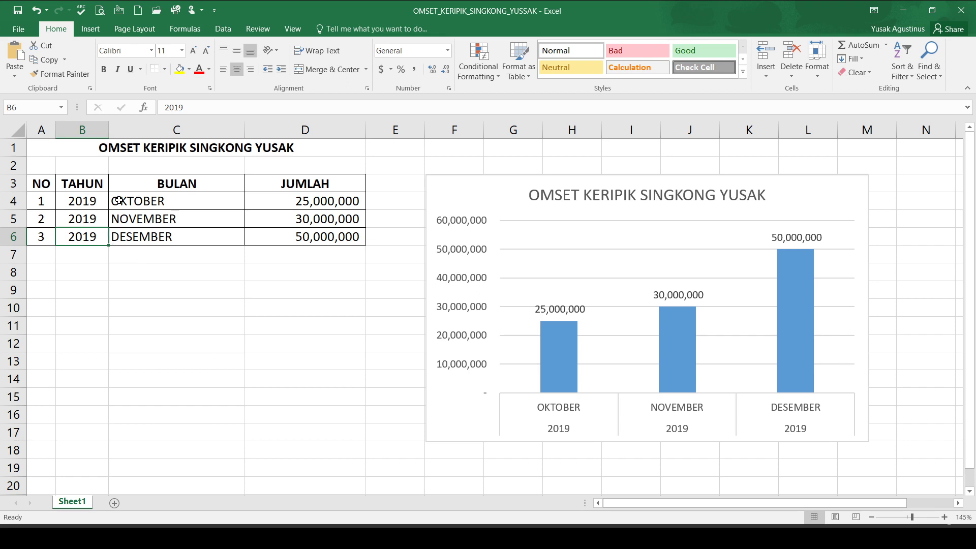
- Reselect the OKTOBER and NOVEMBER cells, then minimize Excel to return to the Traksi form
drag(81, 254, 311, 489)
scroll(324, 367, up, 1)
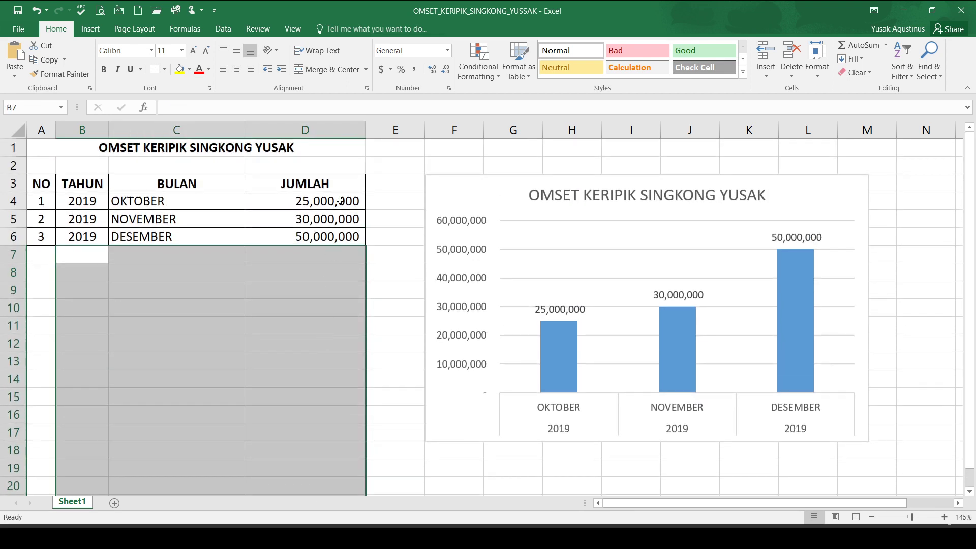
click(322, 164)
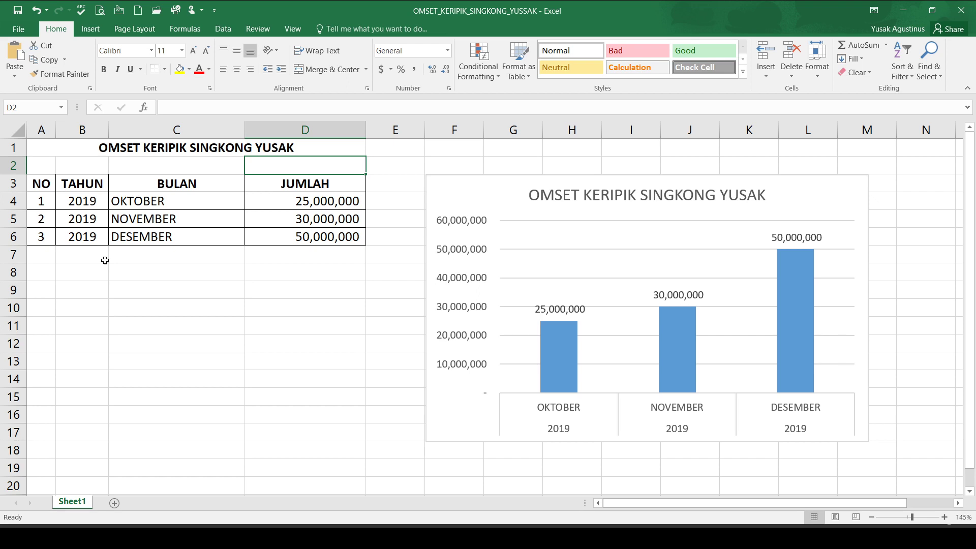
drag(117, 202, 149, 228)
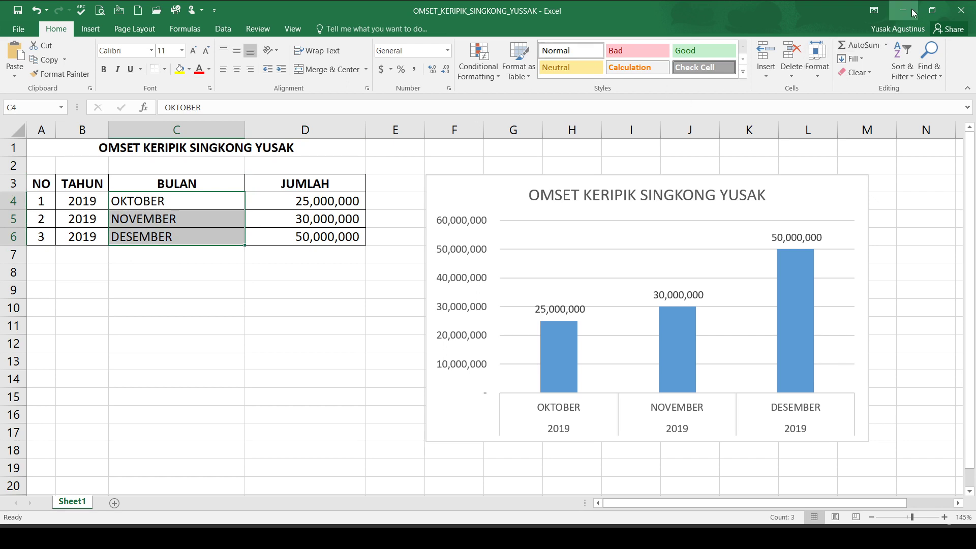
click(914, 12)
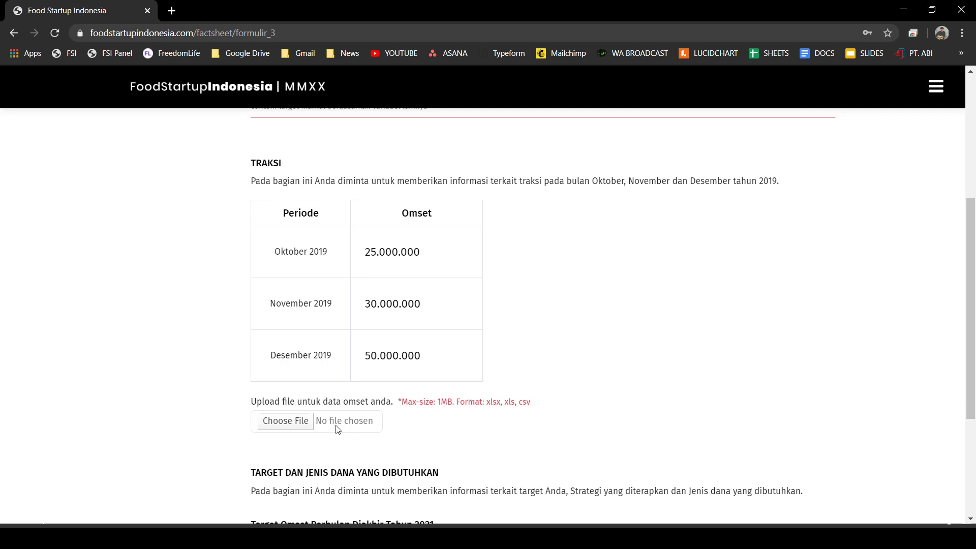
- Attach the OMSET_KERIPIK_SINGKONG Excel file to the Traksi upload field
click(286, 421)
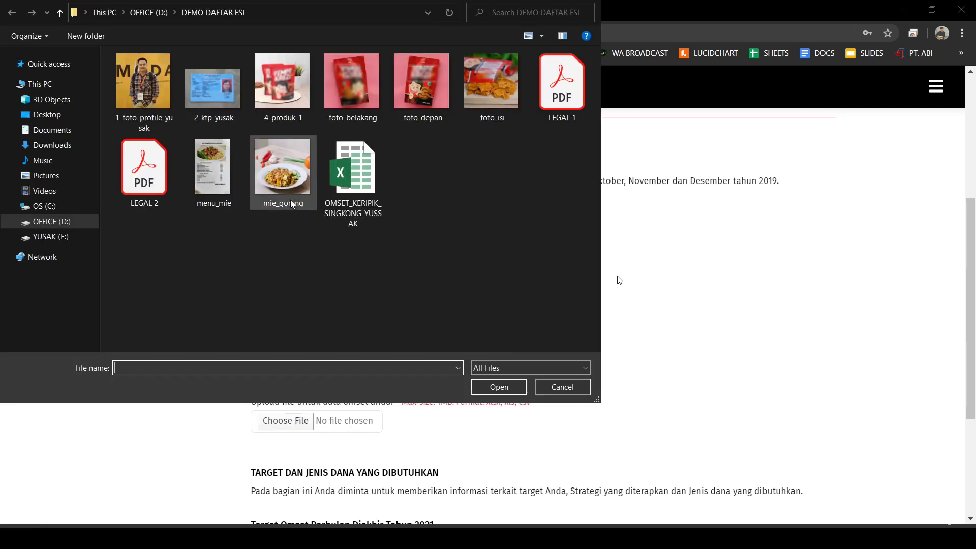
key(Return)
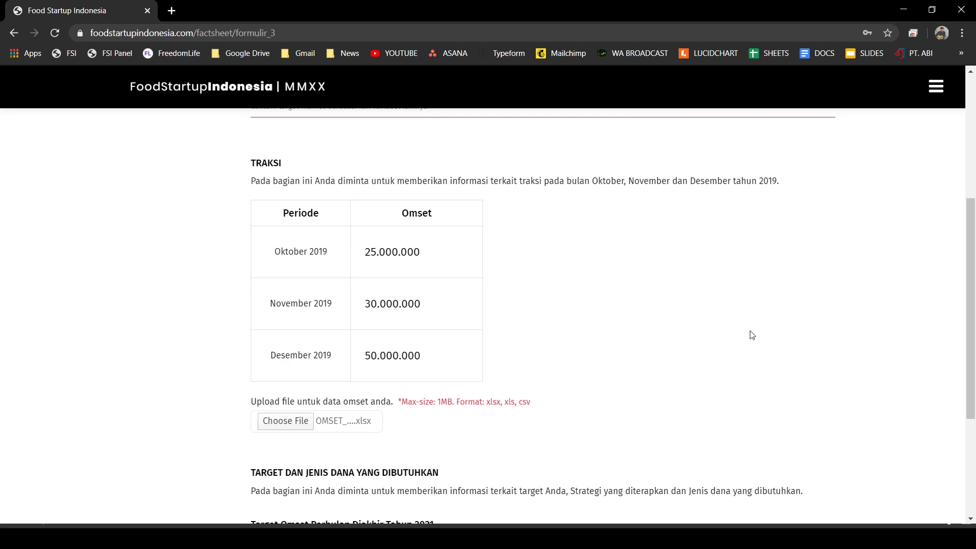
scroll(712, 322, down, 4)
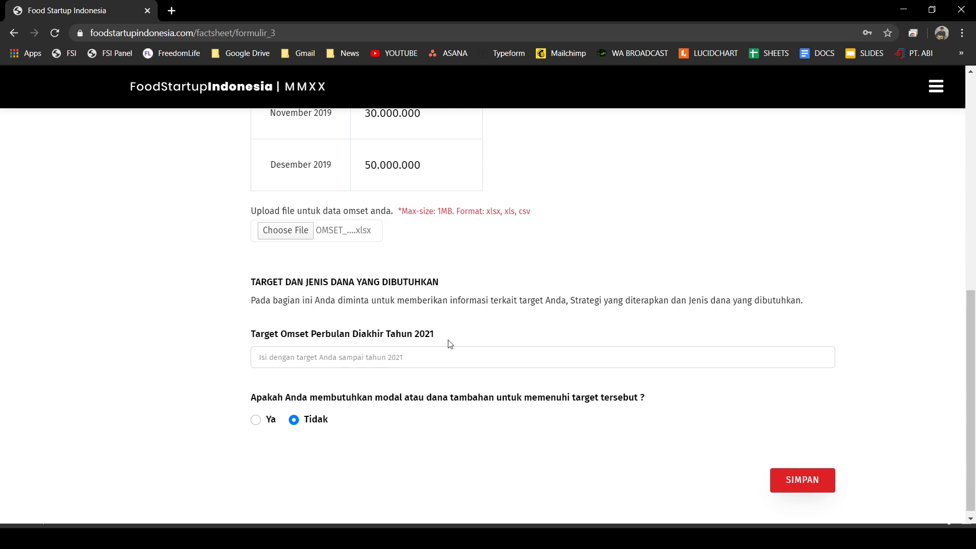
- Enter 500.000.000 as the monthly omset target for the end of 2021
scroll(449, 344, up, 1)
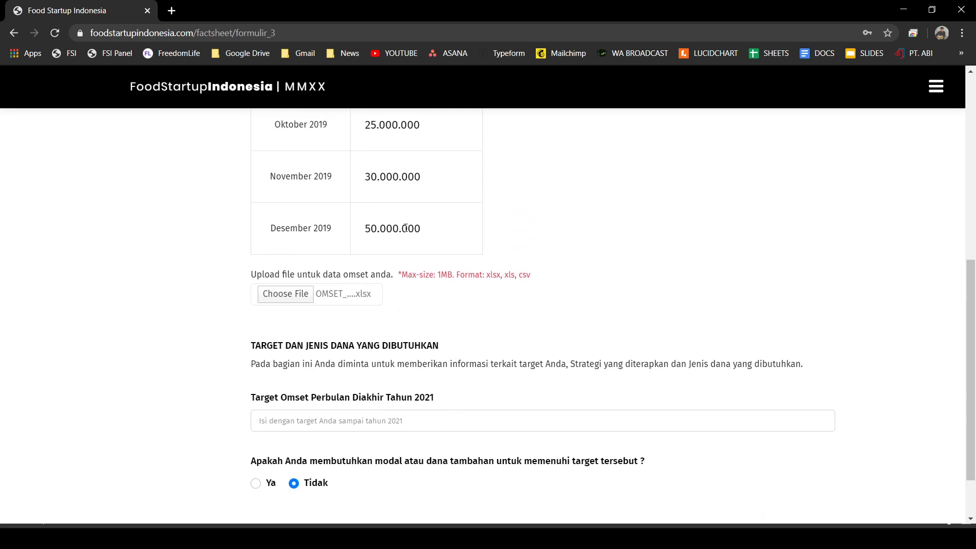
scroll(399, 302, down, 1)
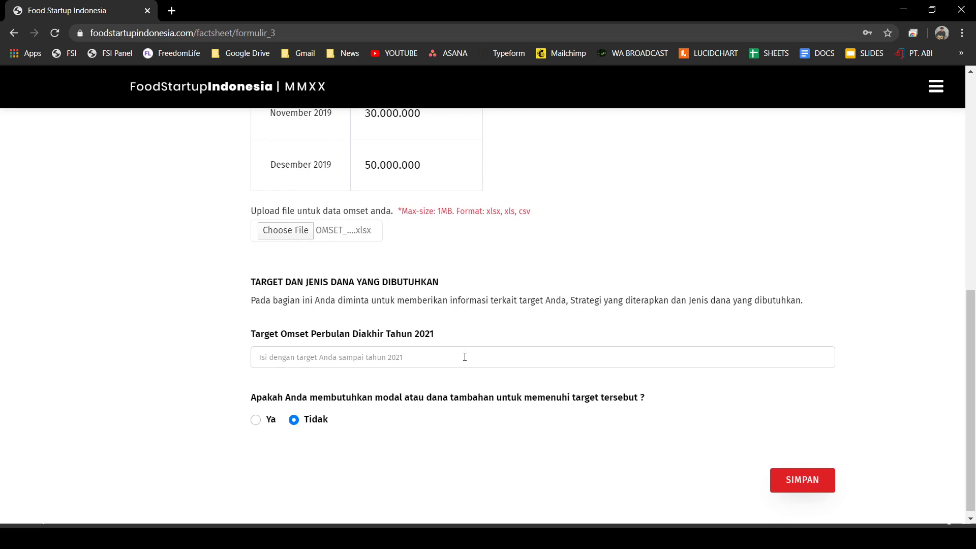
text(200)
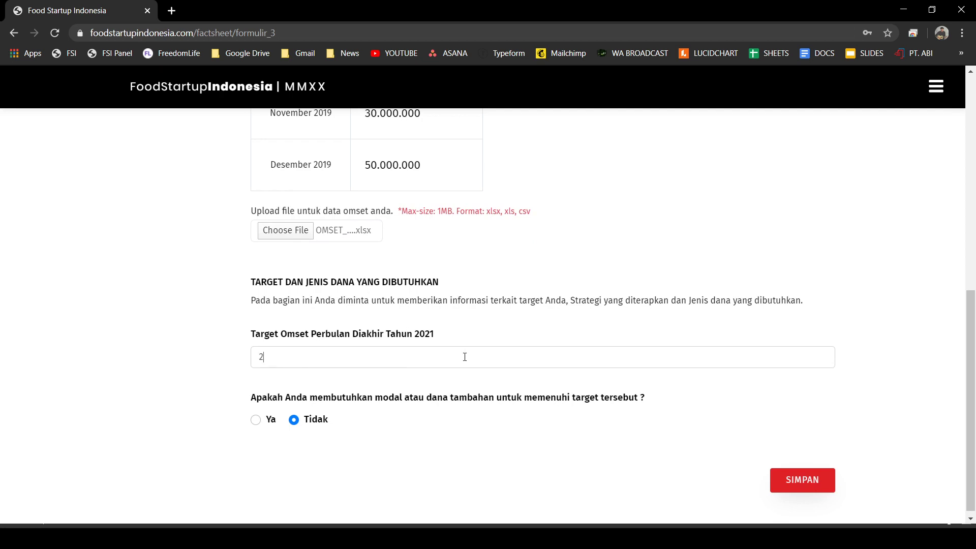
key(BackSpace)
key(BackSpace)
key(BackSpace)
text(50)
text(.000.0000)
- Answer Ya to needing additional funding and check the funding-type options that appear
click(256, 420)
scroll(143, 393, down, 3)
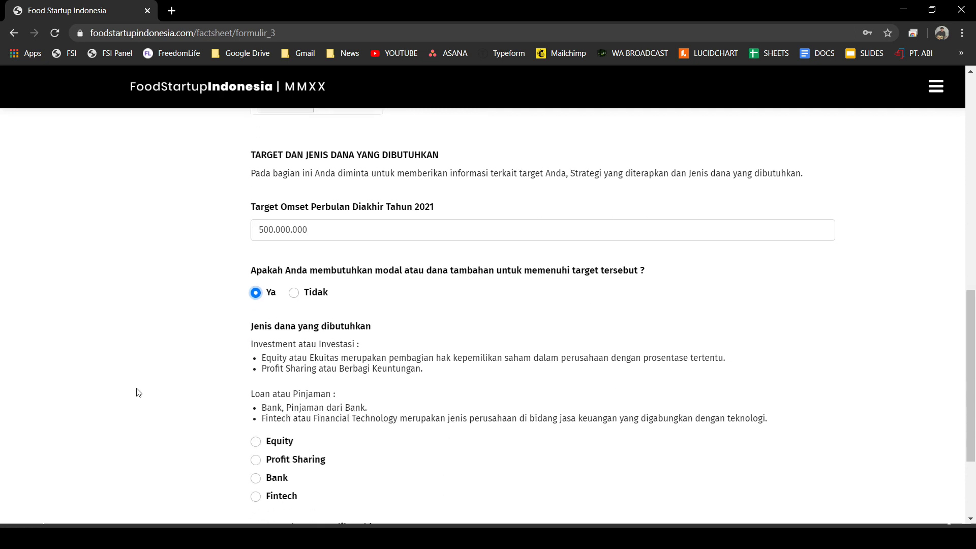
scroll(137, 392, down, 3)
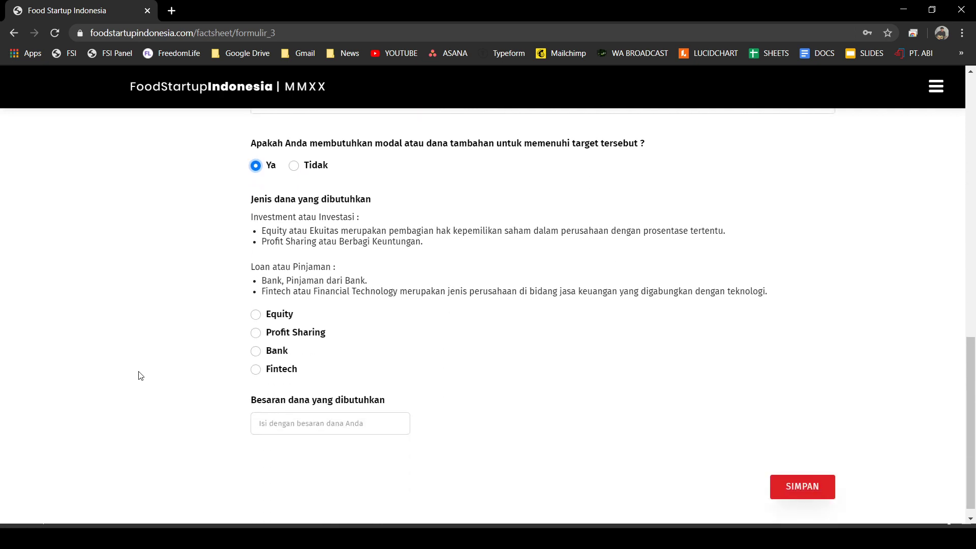
scroll(137, 377, up, 1)
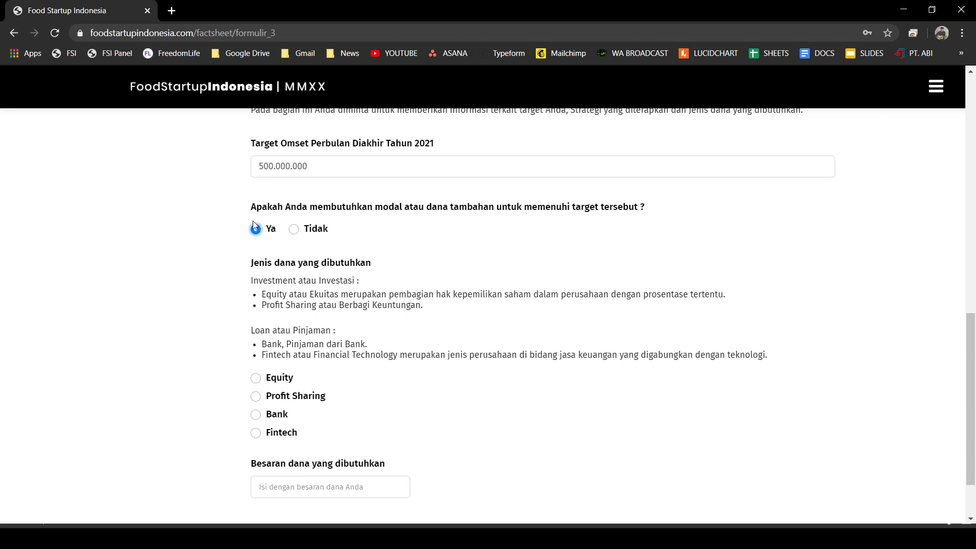
- Choose Profit Sharing as the funding type and enter 100.000.000 as the funding amount needed
scroll(365, 321, down, 1)
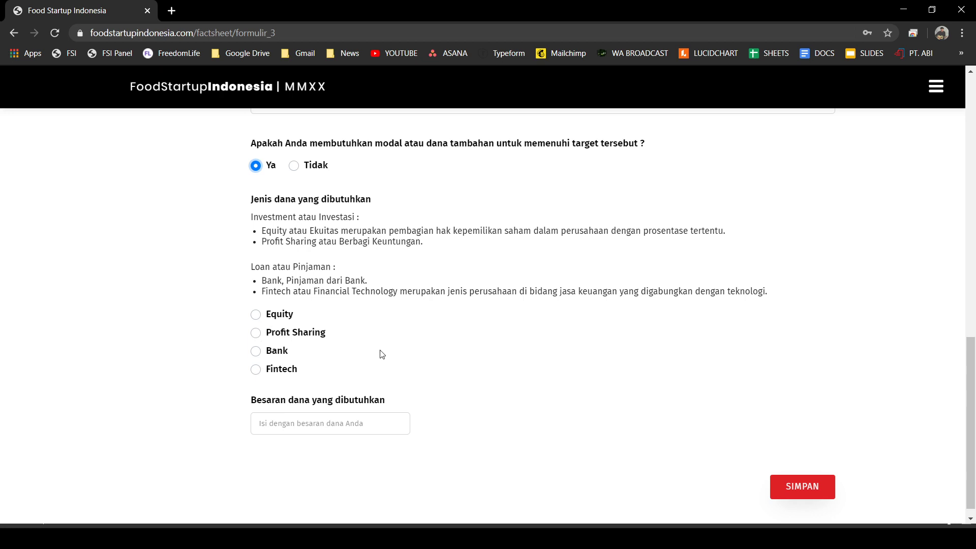
click(255, 315)
click(256, 334)
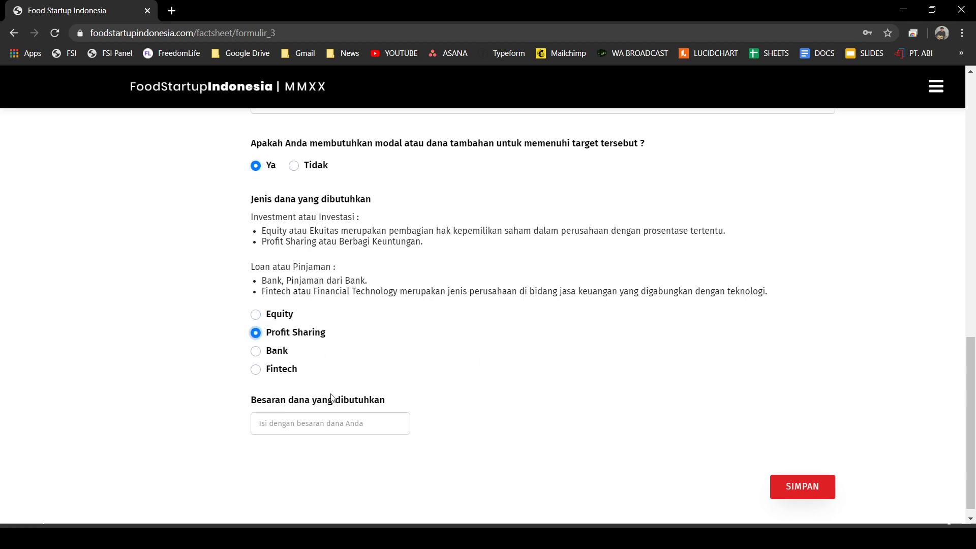
click(339, 420)
text(100)
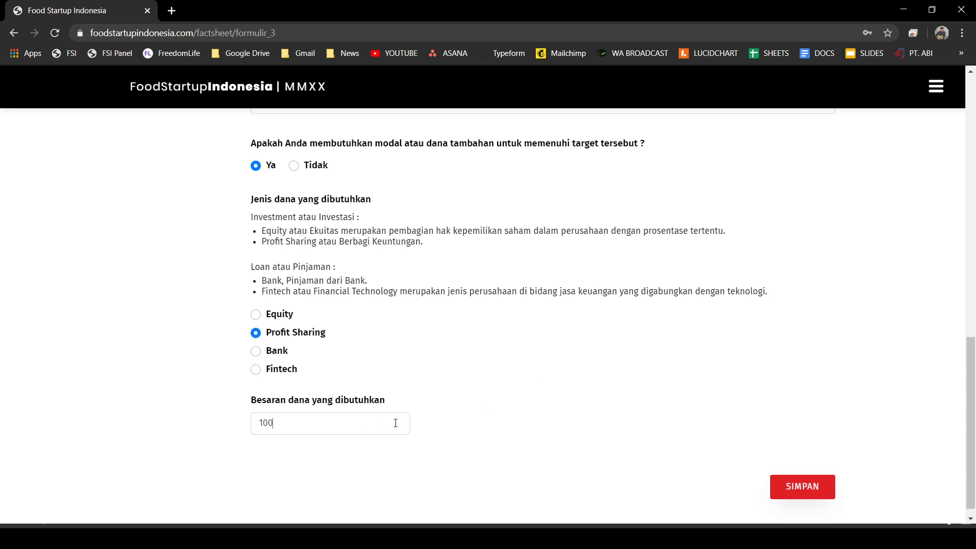
text(.000.000)
scroll(824, 460, down, 1)
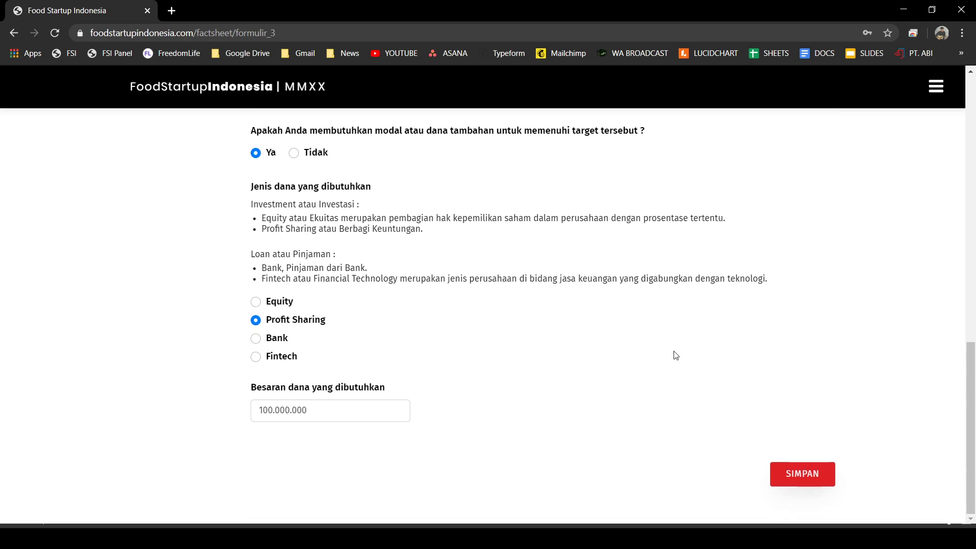
scroll(671, 354, up, 12)
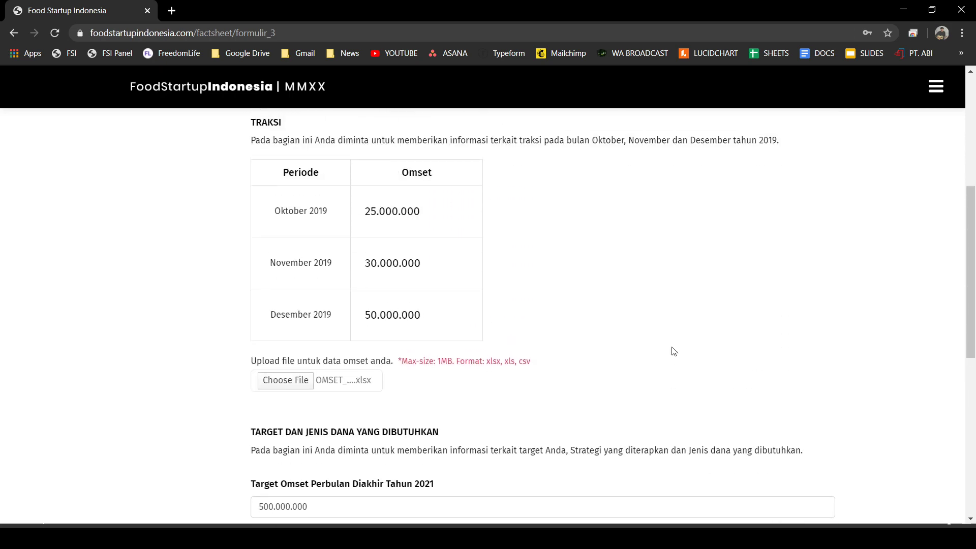
scroll(638, 336, up, 2)
scroll(648, 349, down, 12)
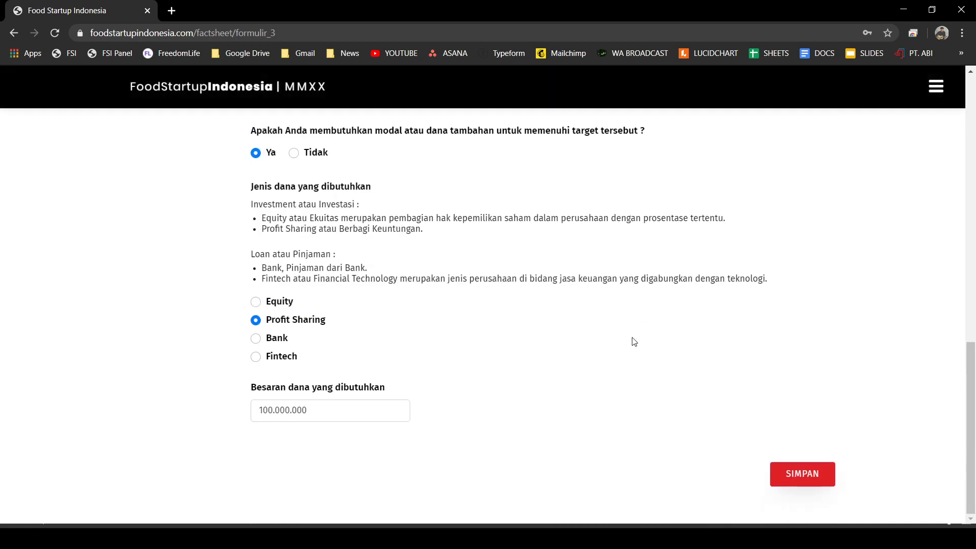
- Save the Formulir 3 answers, bringing the profile to 96% complete
click(809, 480)
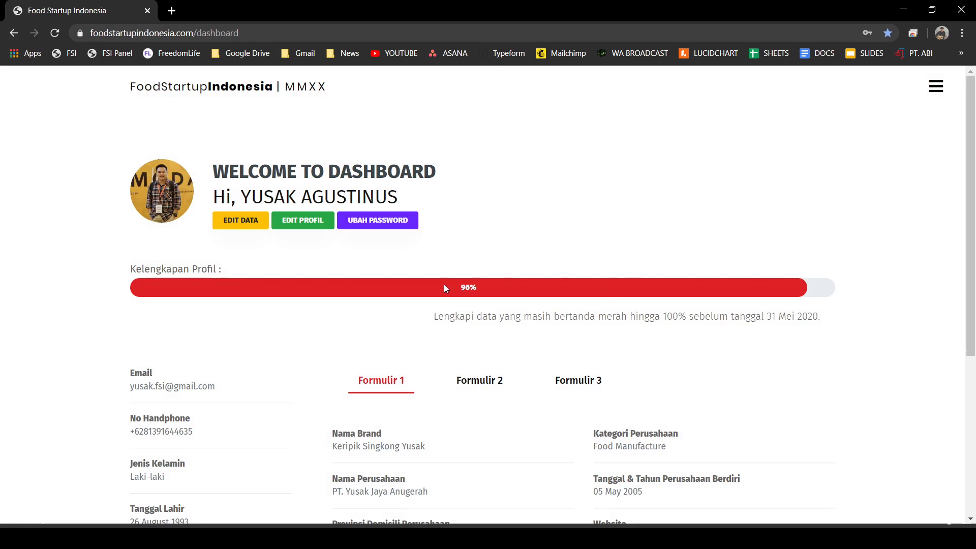
scroll(458, 264, down, 1)
scroll(480, 234, down, 4)
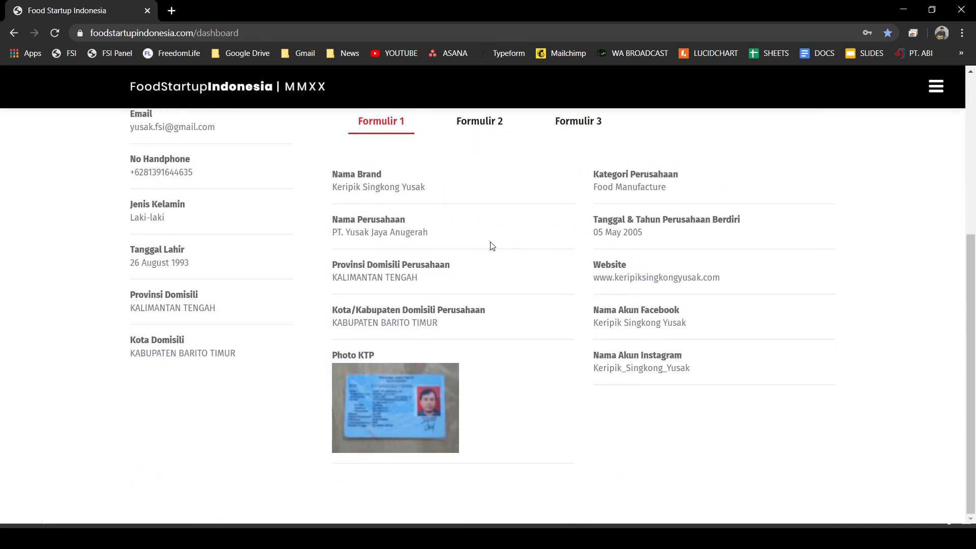
scroll(542, 305, up, 1)
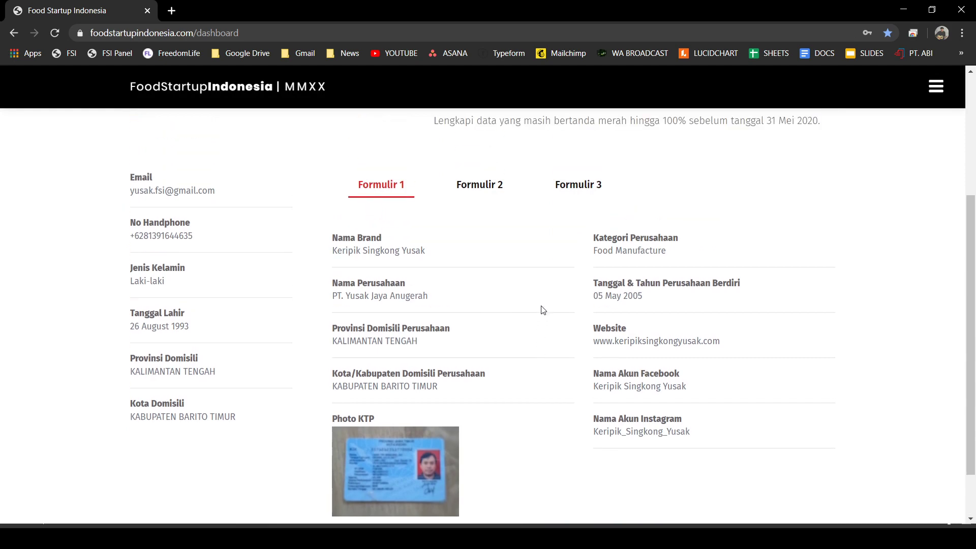
- Review the saved Formulir 2, 3 and 1 details, then reopen the factsheet for editing
click(479, 188)
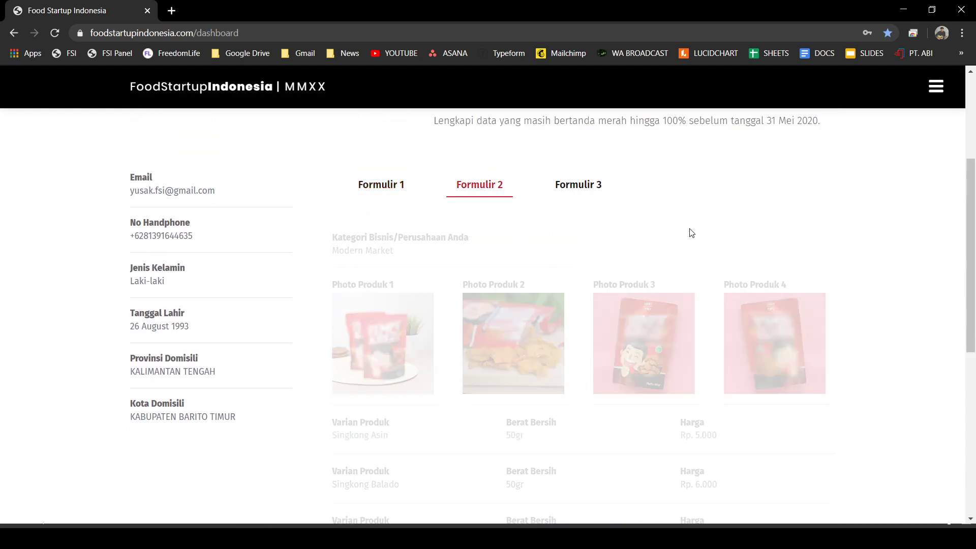
scroll(783, 289, down, 4)
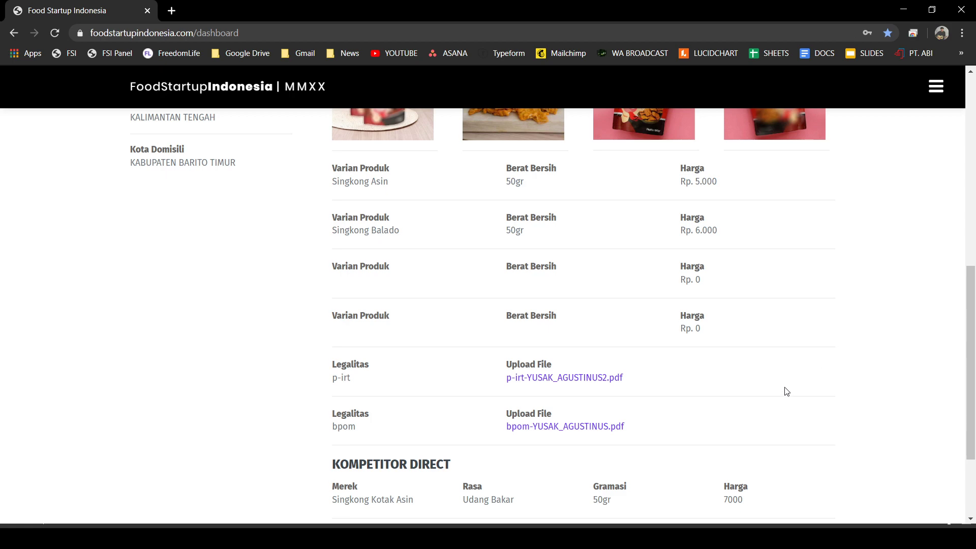
scroll(763, 392, down, 2)
scroll(522, 408, up, 9)
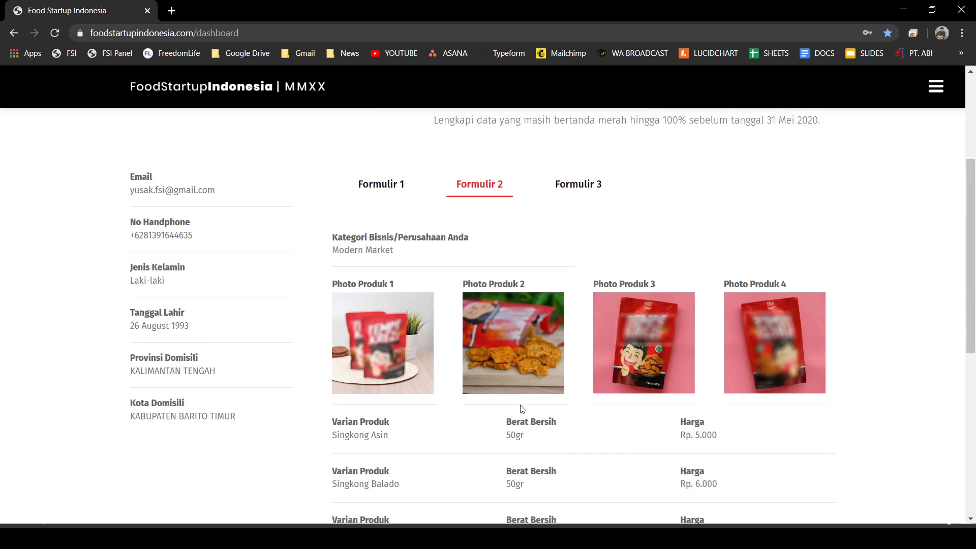
click(572, 377)
scroll(763, 375, down, 3)
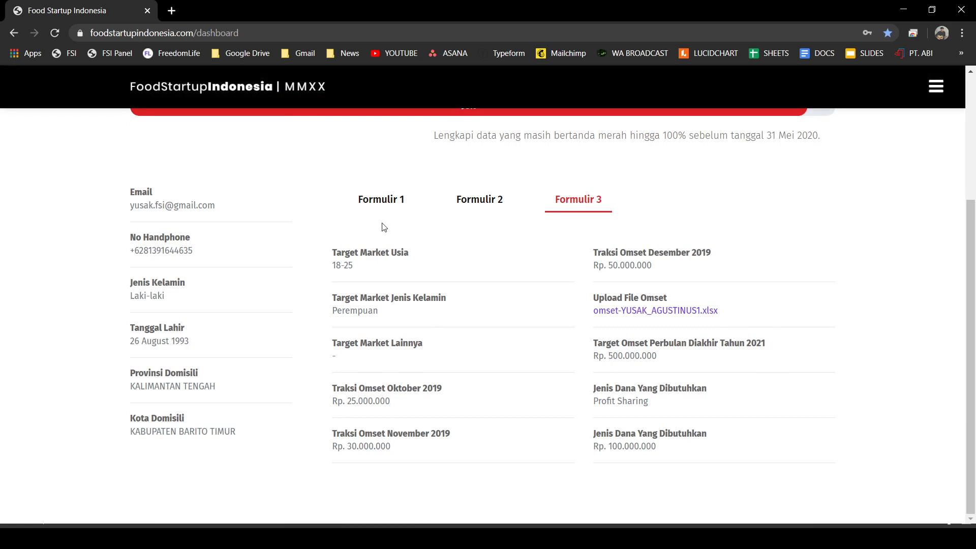
click(382, 200)
scroll(506, 253, up, 3)
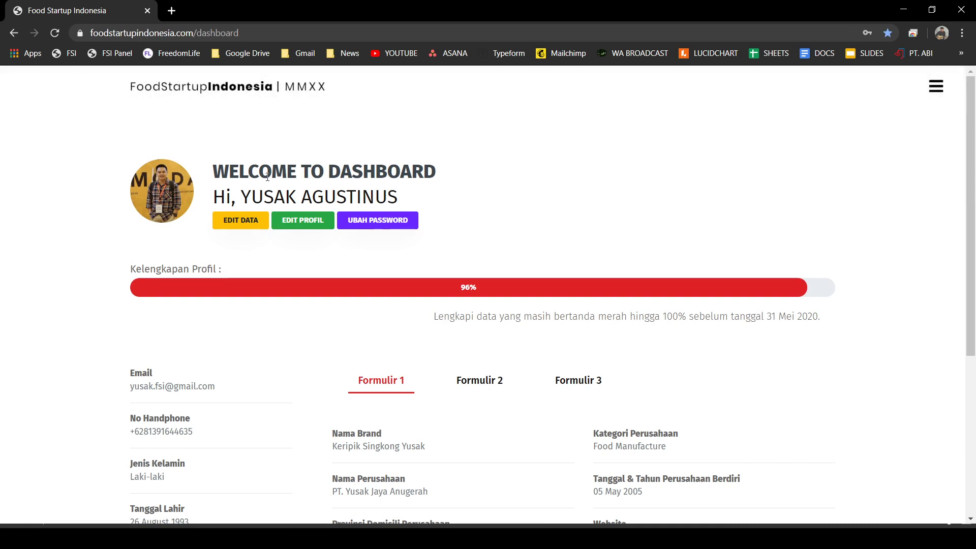
click(249, 231)
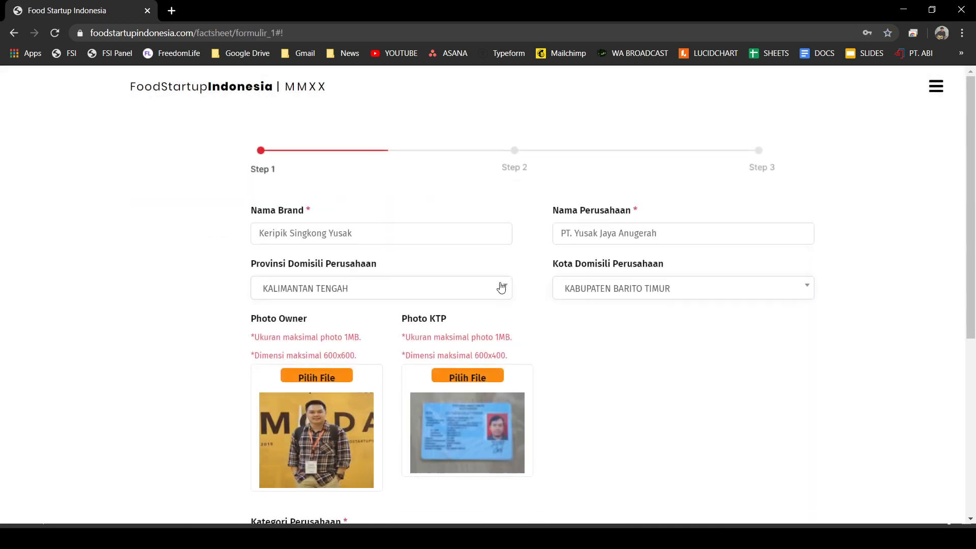
- Resave Step 1 of the factsheet unchanged and continue to Step 2
scroll(731, 324, down, 1)
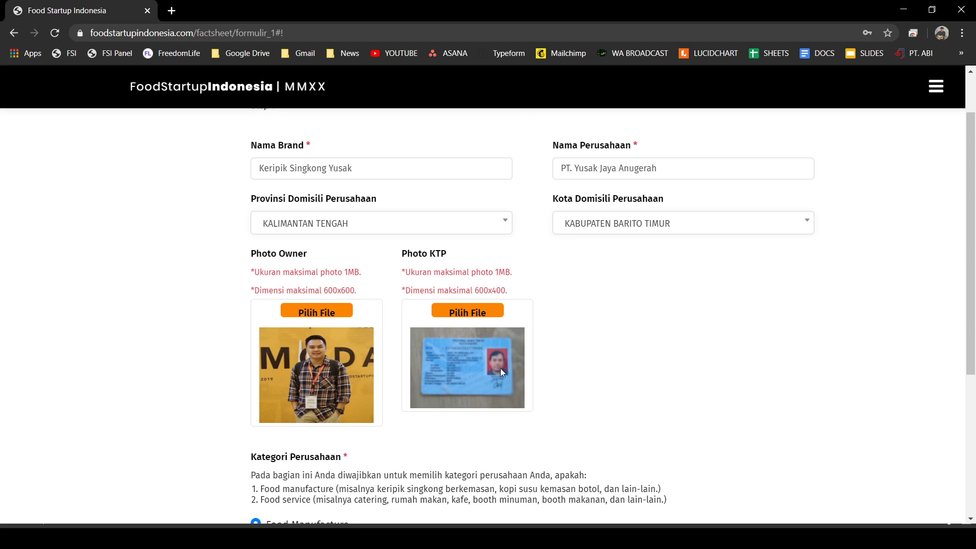
scroll(739, 396, up, 1)
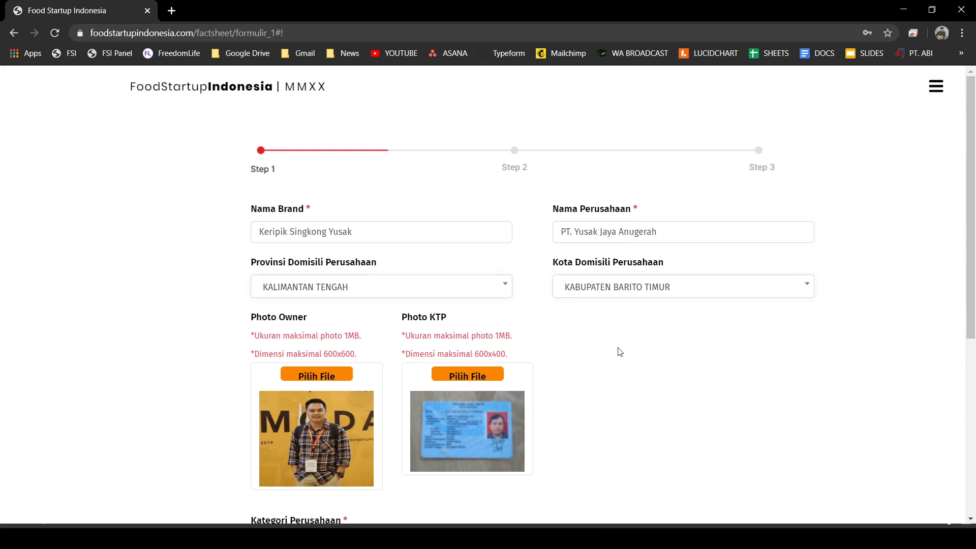
click(418, 236)
scroll(701, 223, down, 5)
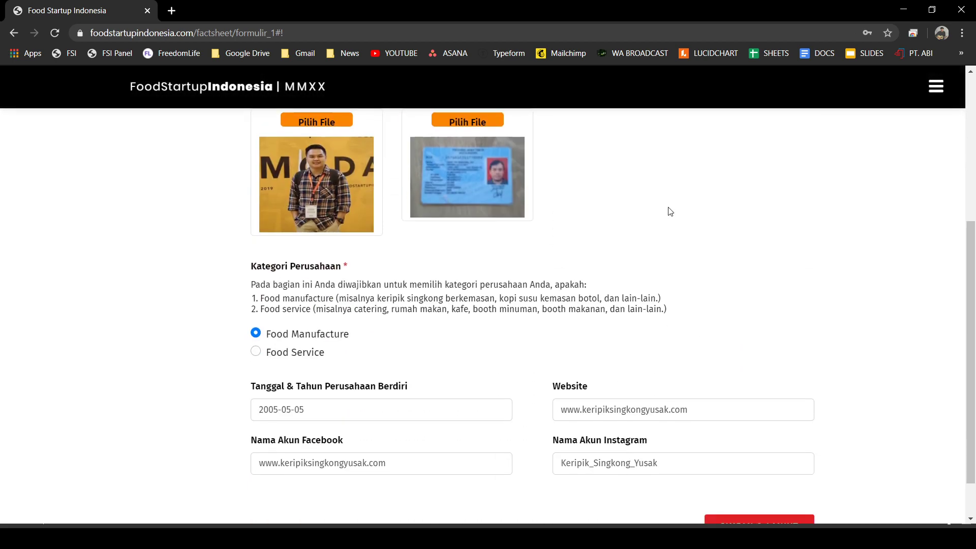
scroll(620, 209, down, 1)
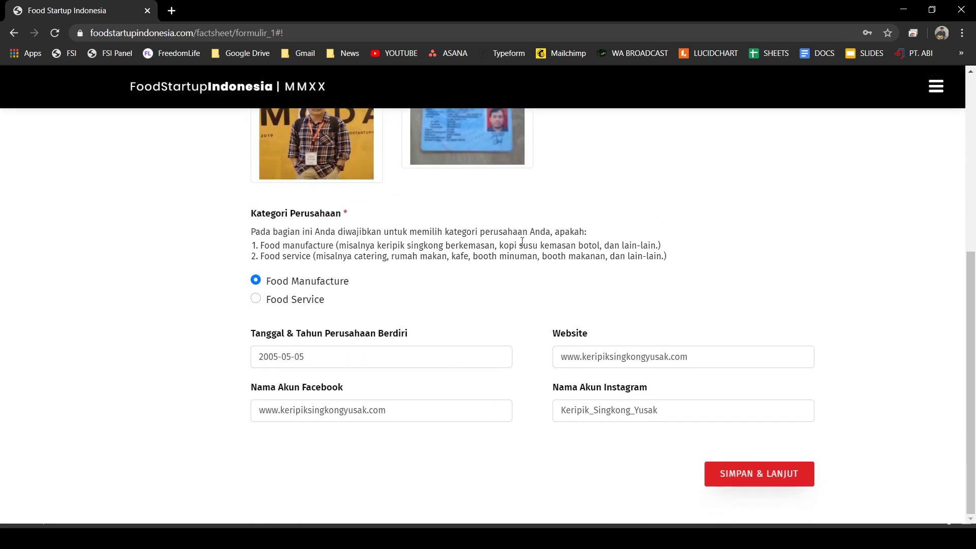
click(756, 476)
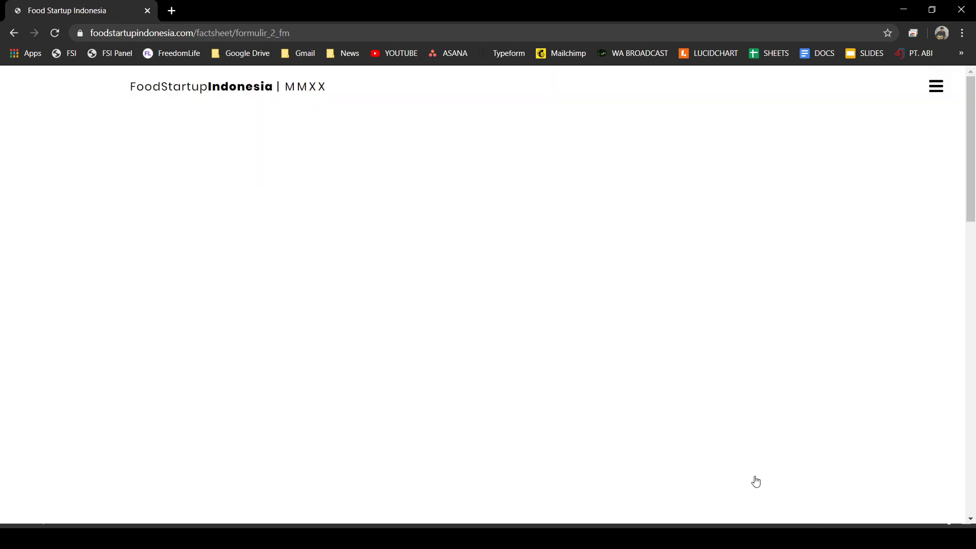
- Clear the 0 from the third and fourth price fields and save Step 2
scroll(726, 236, down, 2)
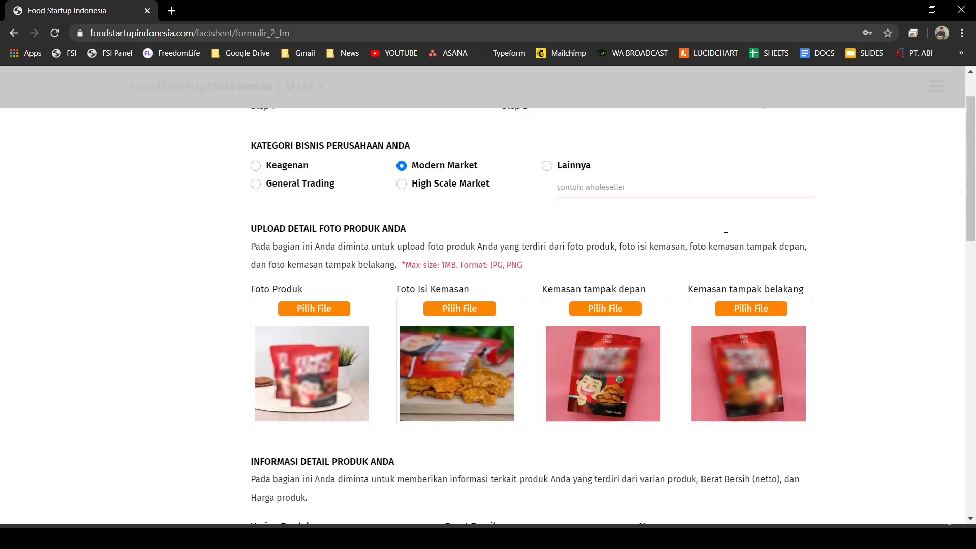
scroll(726, 236, down, 3)
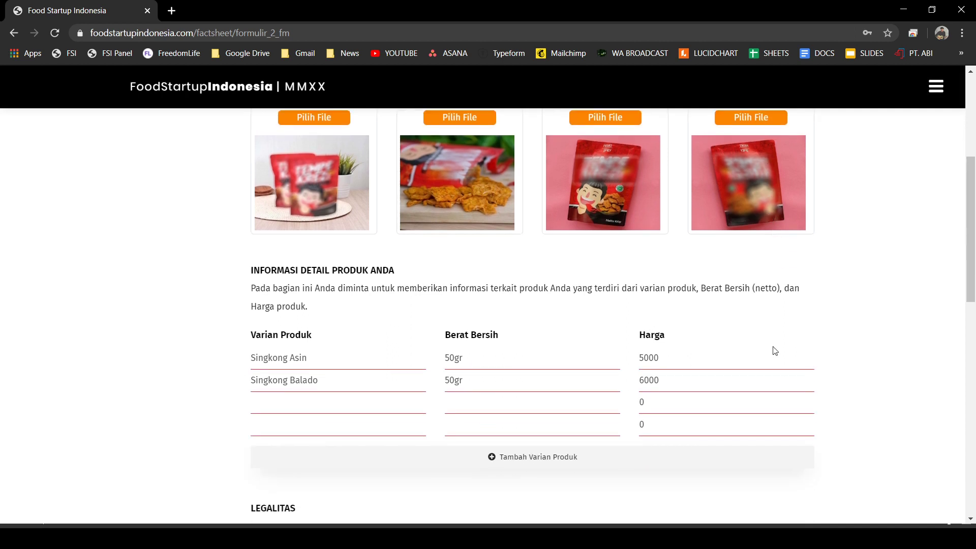
key(BackSpace)
click(660, 425)
key(BackSpace)
scroll(859, 269, down, 2)
scroll(869, 267, down, 3)
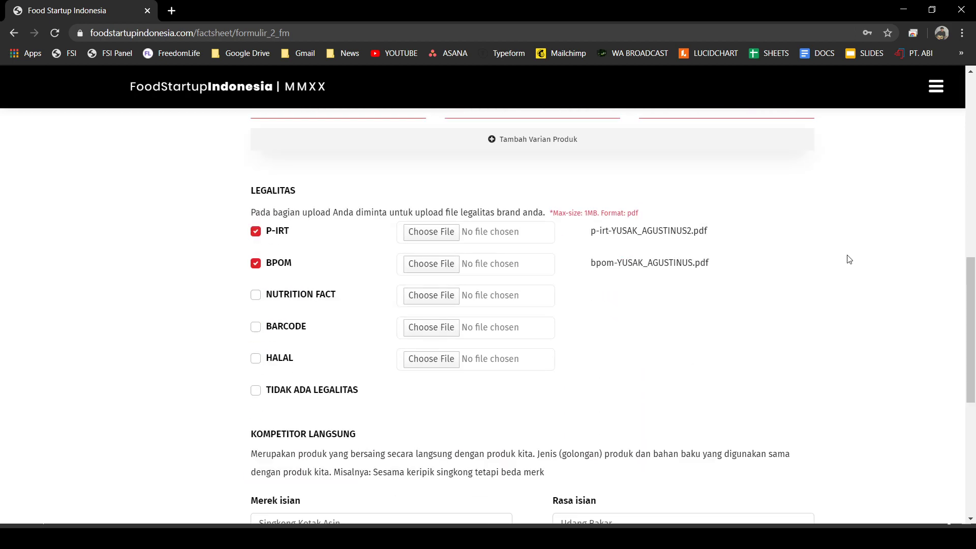
scroll(578, 235, down, 3)
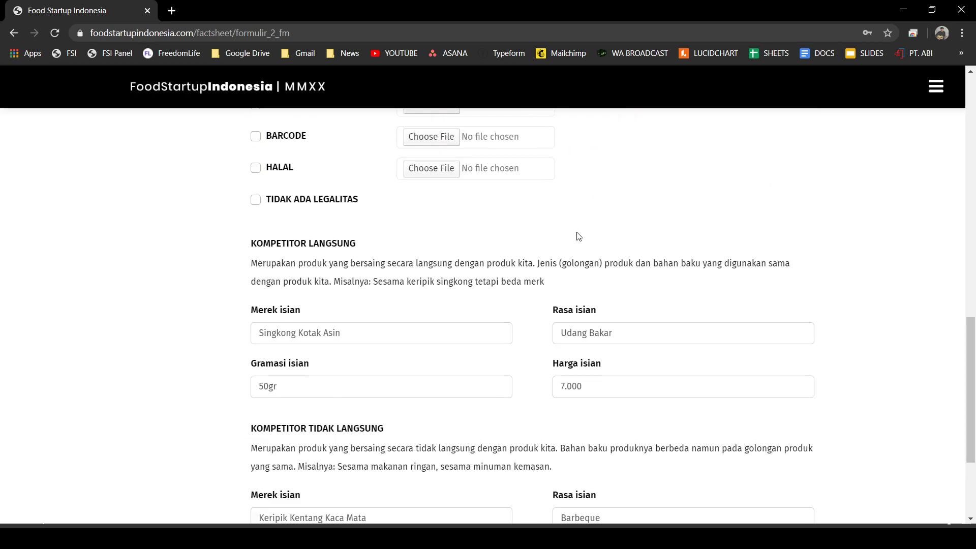
scroll(577, 238, down, 3)
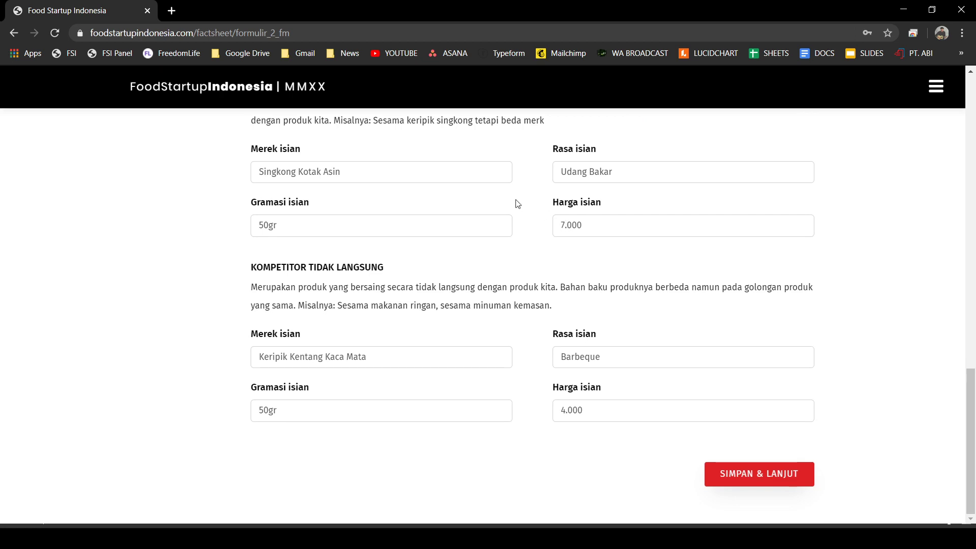
click(760, 474)
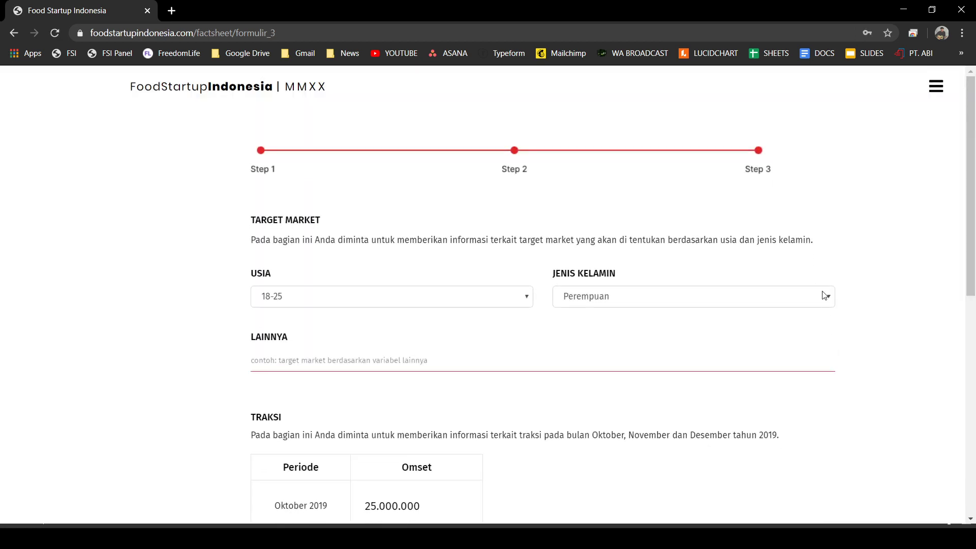
- Answer Ya to additional funding on Step 3, save it and dismiss the success message
scroll(355, 323, down, 1)
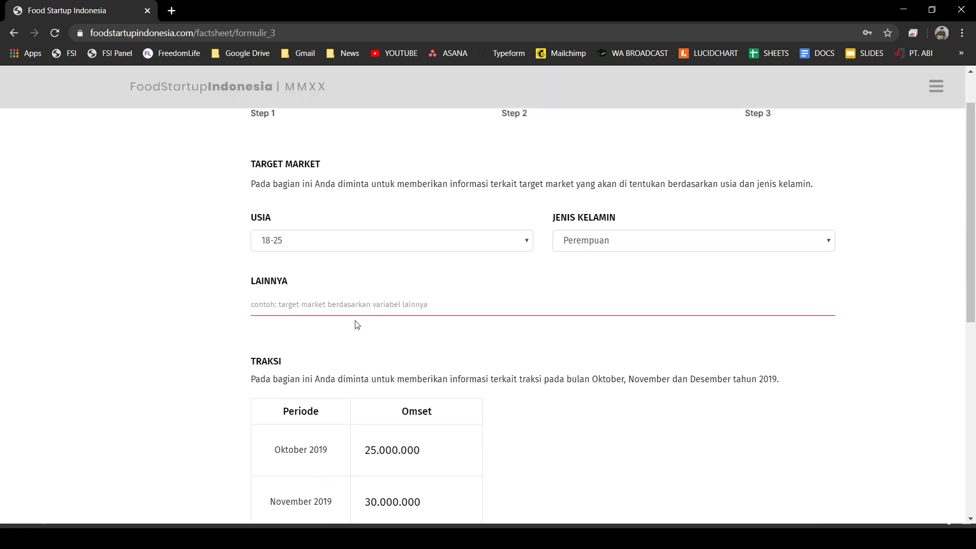
scroll(318, 305, up, 2)
scroll(564, 293, down, 9)
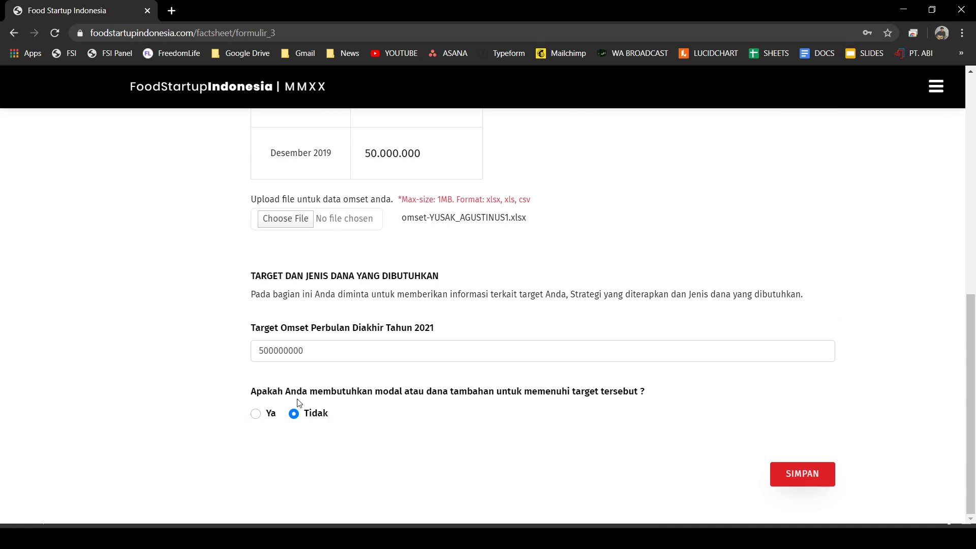
click(257, 414)
scroll(352, 374, down, 2)
scroll(352, 376, down, 3)
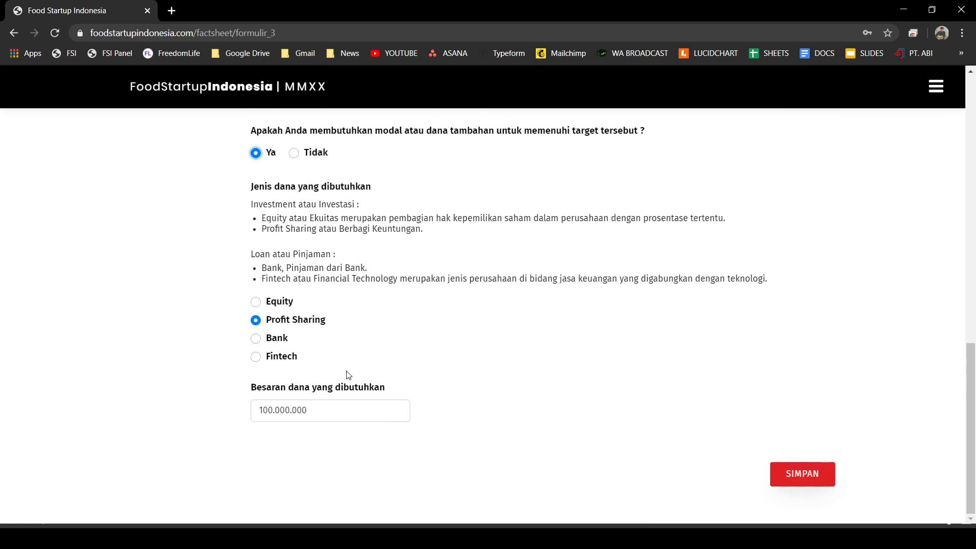
click(802, 473)
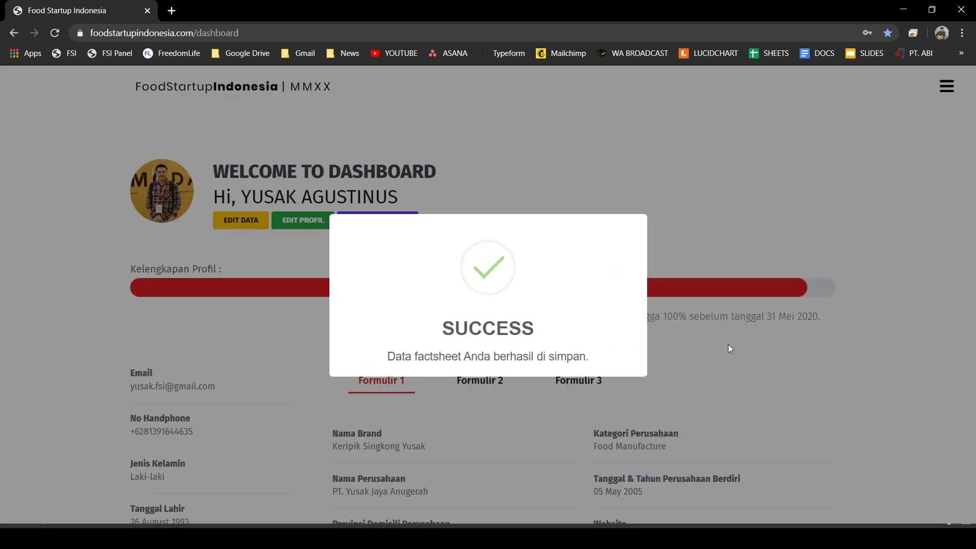
click(678, 395)
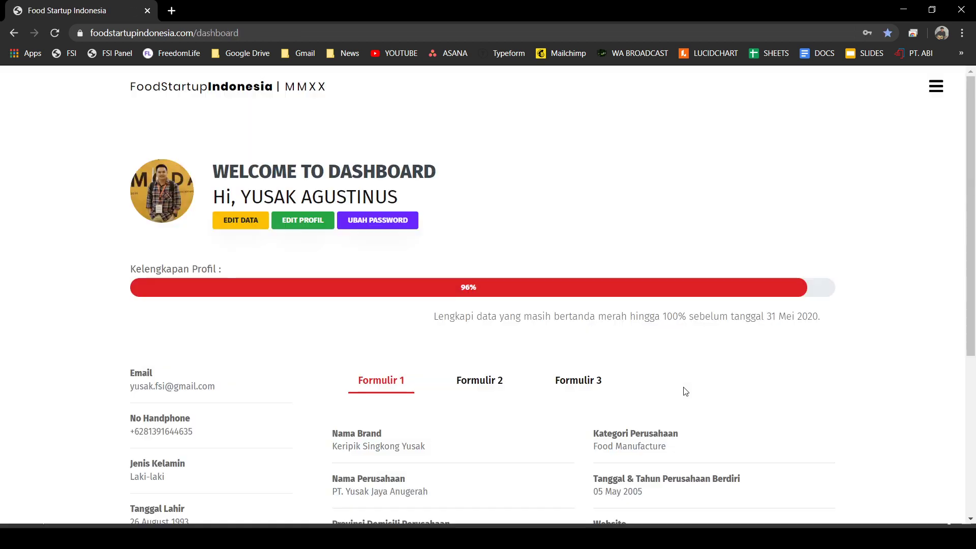
scroll(686, 392, down, 5)
scroll(246, 198, up, 5)
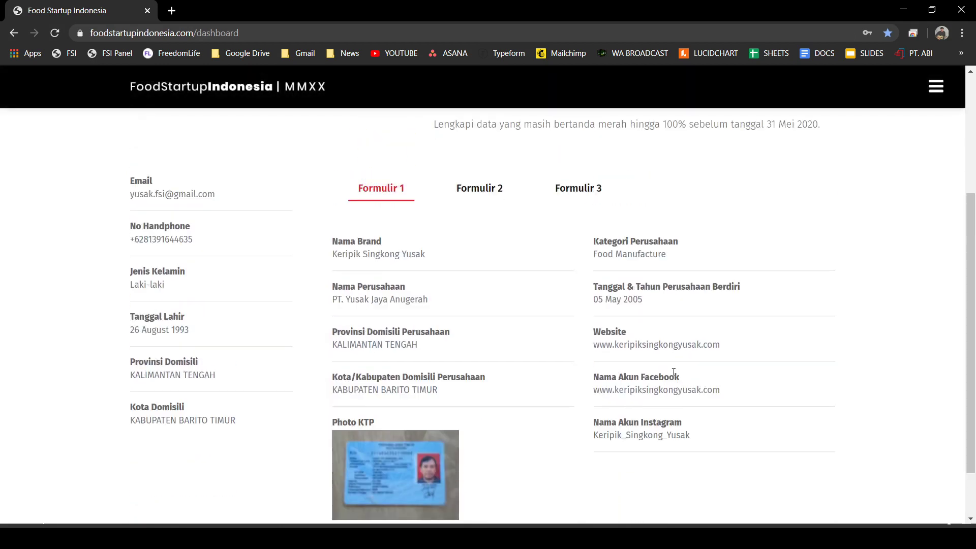
- Resave Formulir 1 without changes and continue to Step 2
click(244, 224)
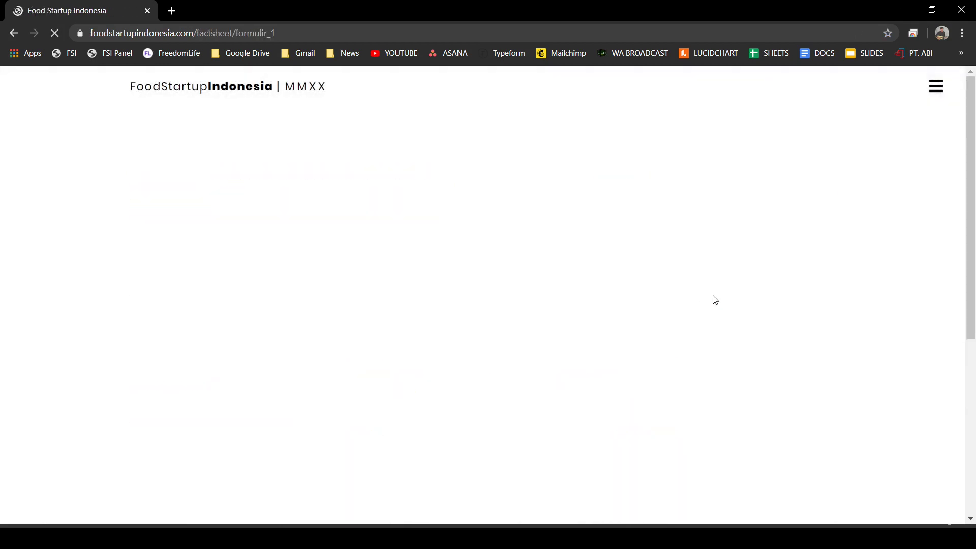
scroll(728, 305, down, 5)
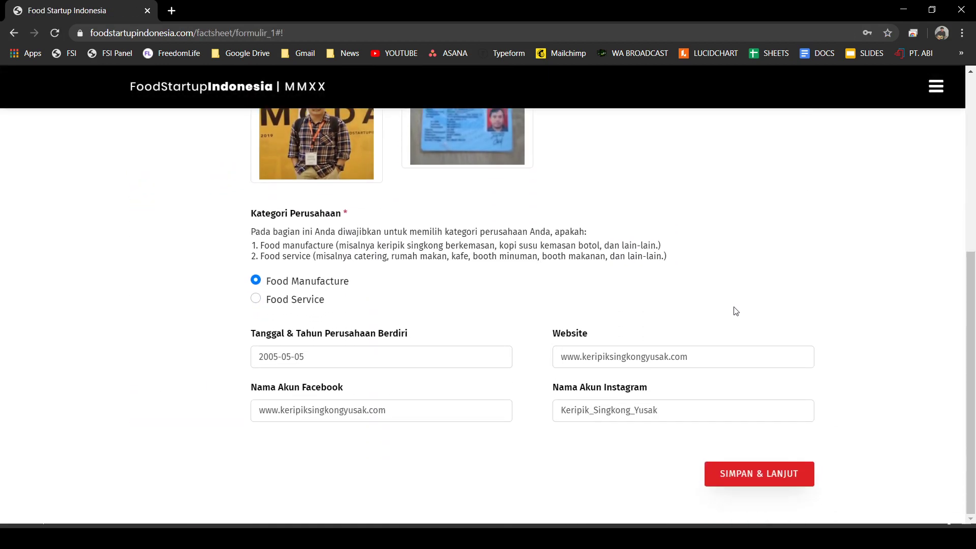
scroll(603, 296, up, 5)
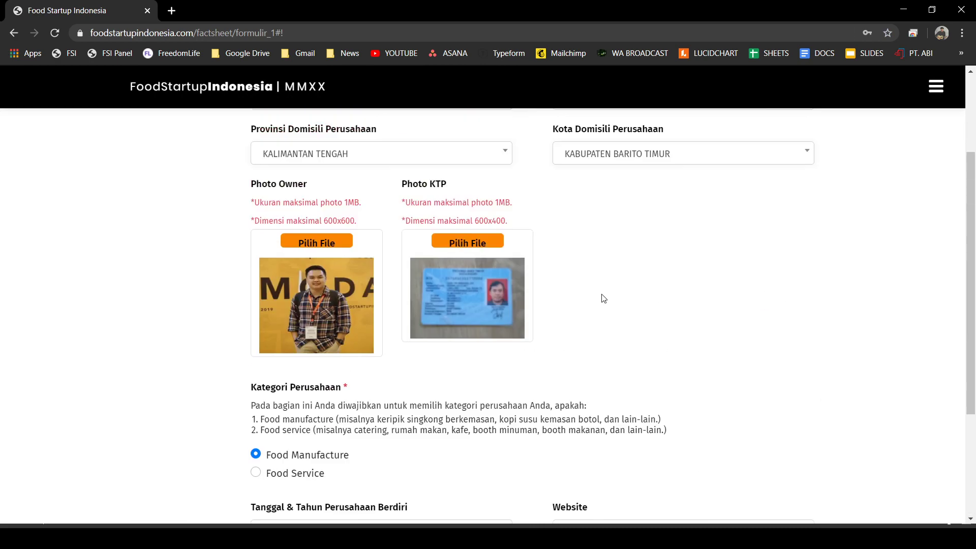
scroll(447, 290, down, 5)
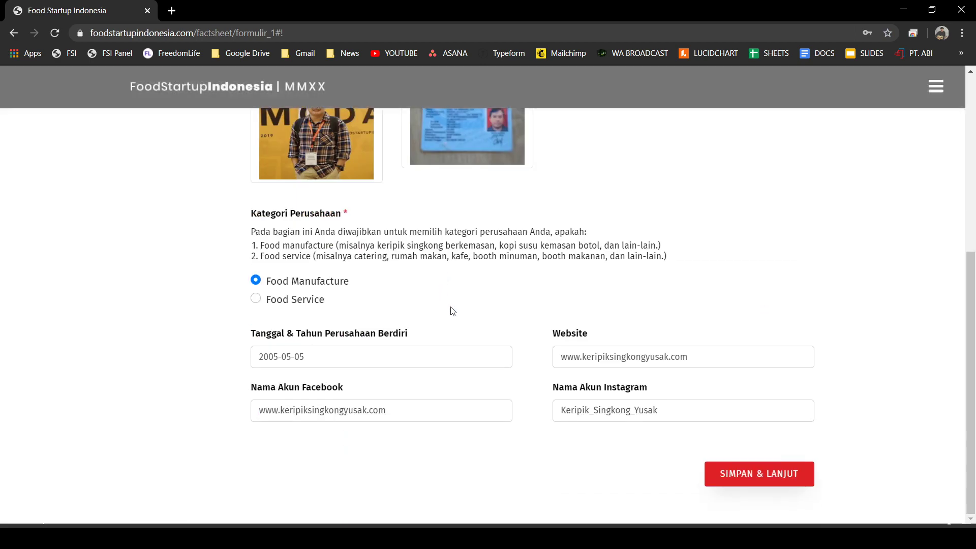
click(794, 473)
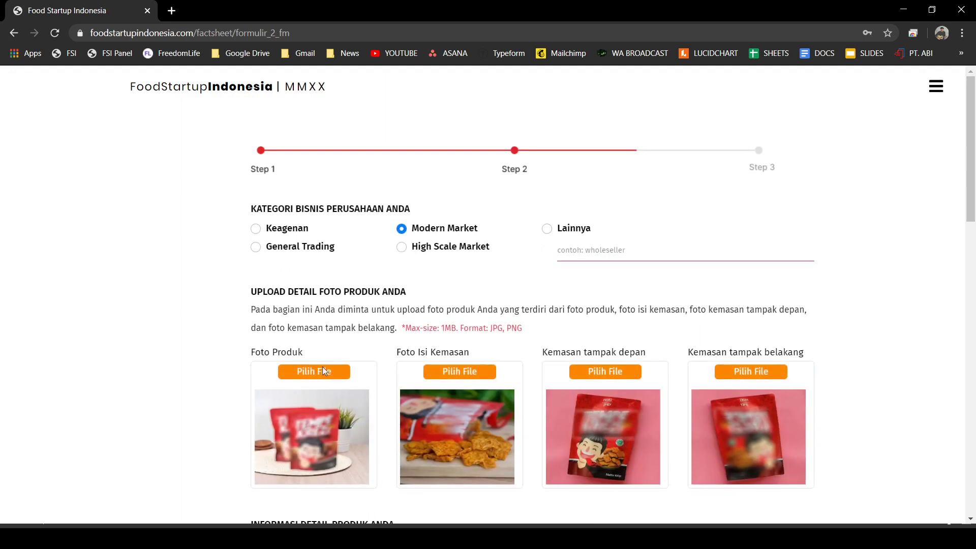
- Upload 4_produk_1 as the product photo and foto_isi as the package contents photo
click(316, 378)
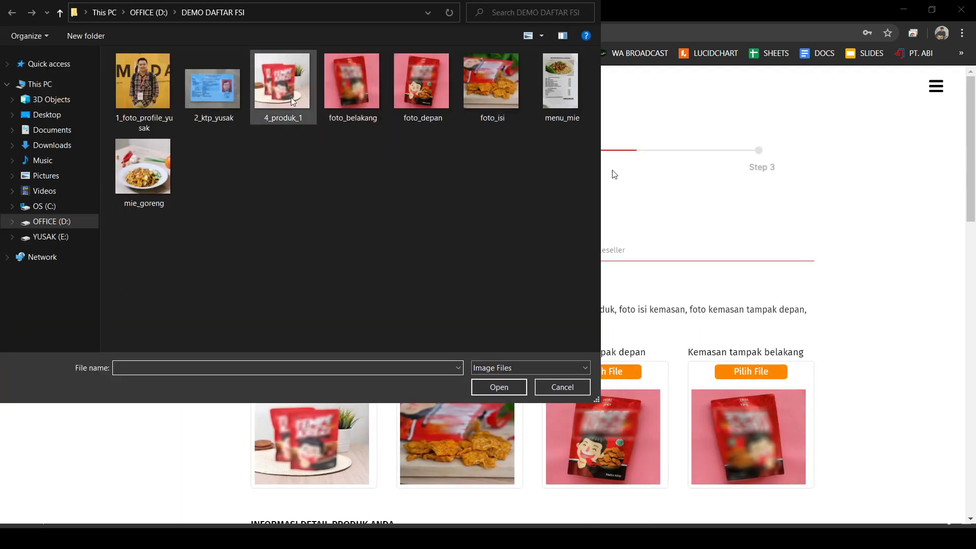
click(287, 85)
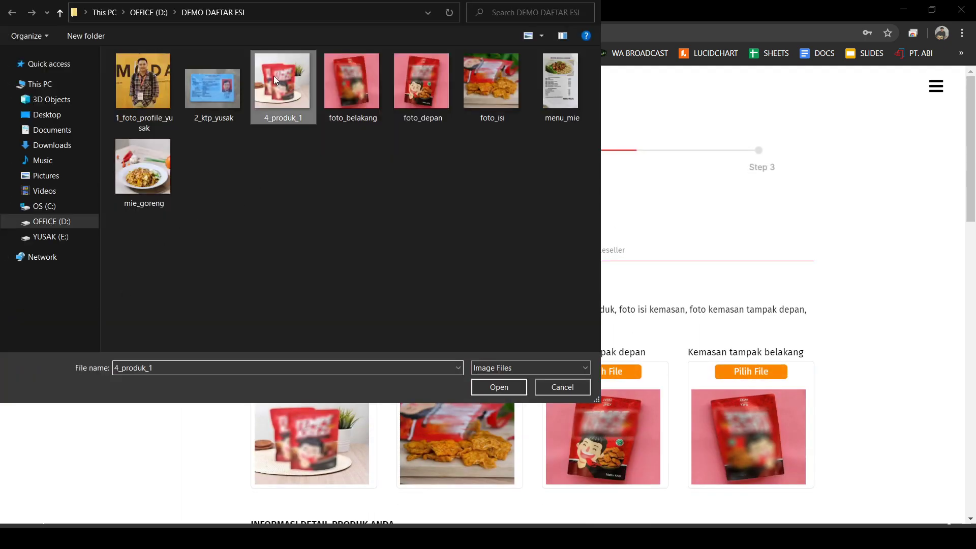
click(497, 387)
scroll(627, 419, down, 2)
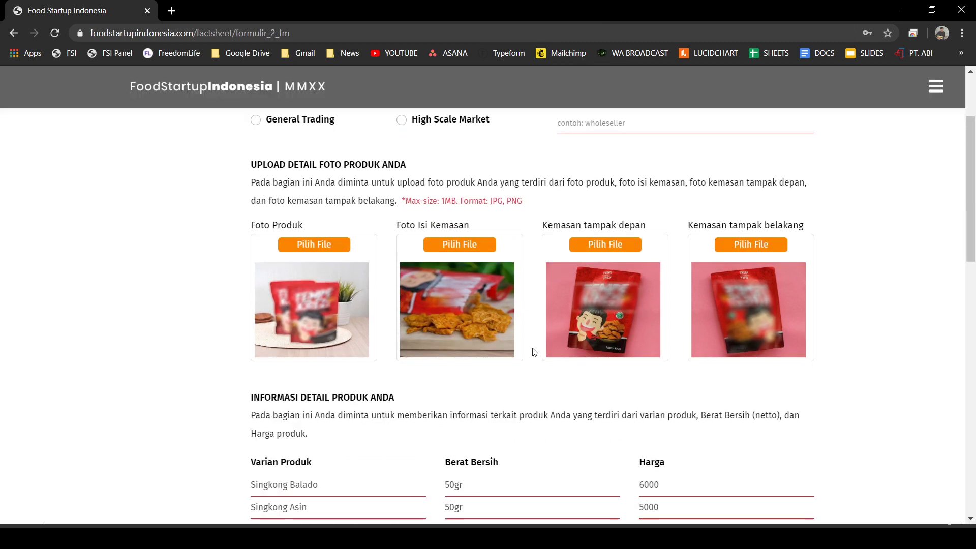
click(462, 243)
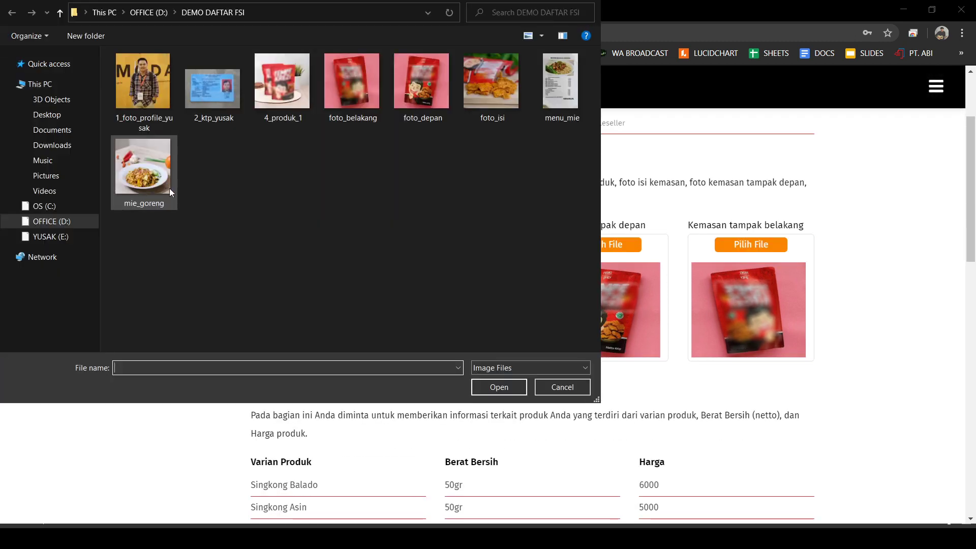
click(359, 84)
click(478, 90)
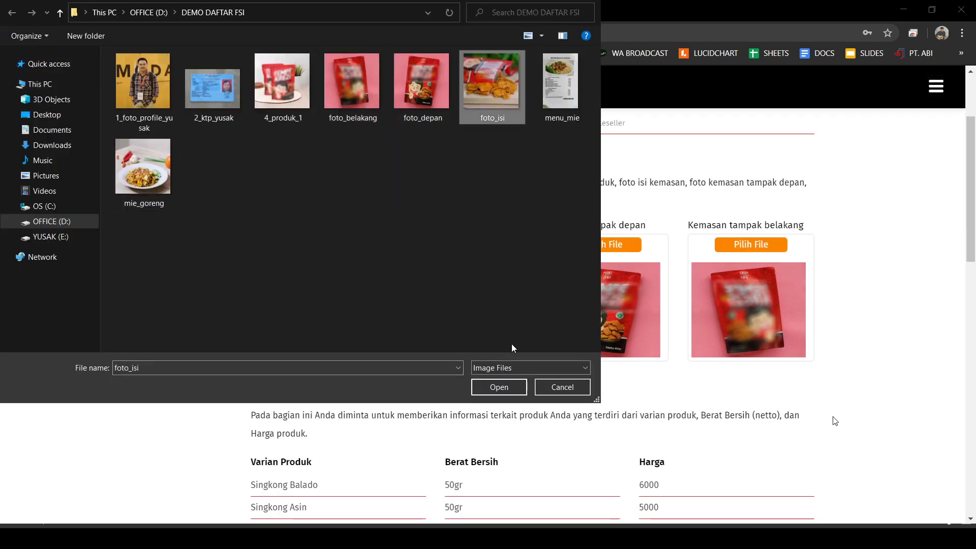
click(499, 388)
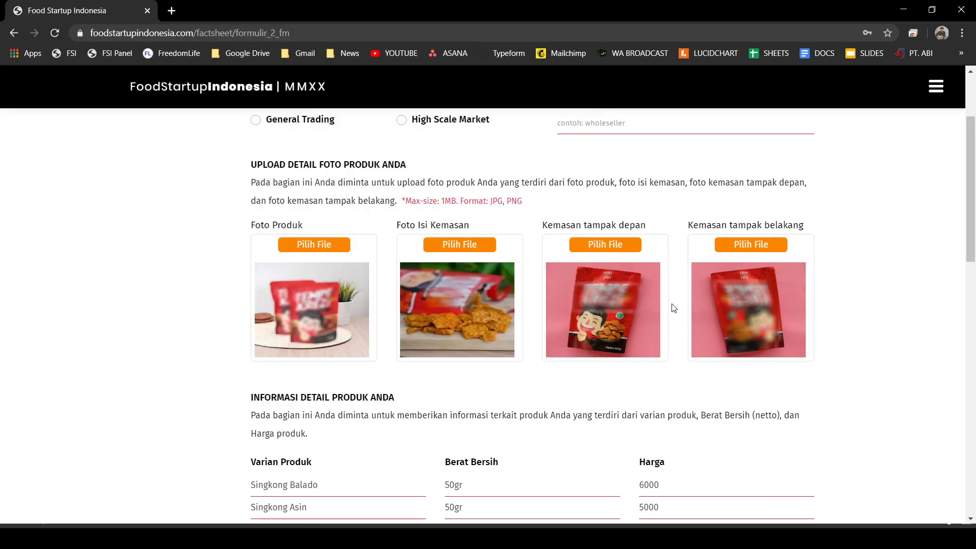
- Upload foto_depan as the front packaging photo and foto_belakang as the back packaging photo
click(620, 242)
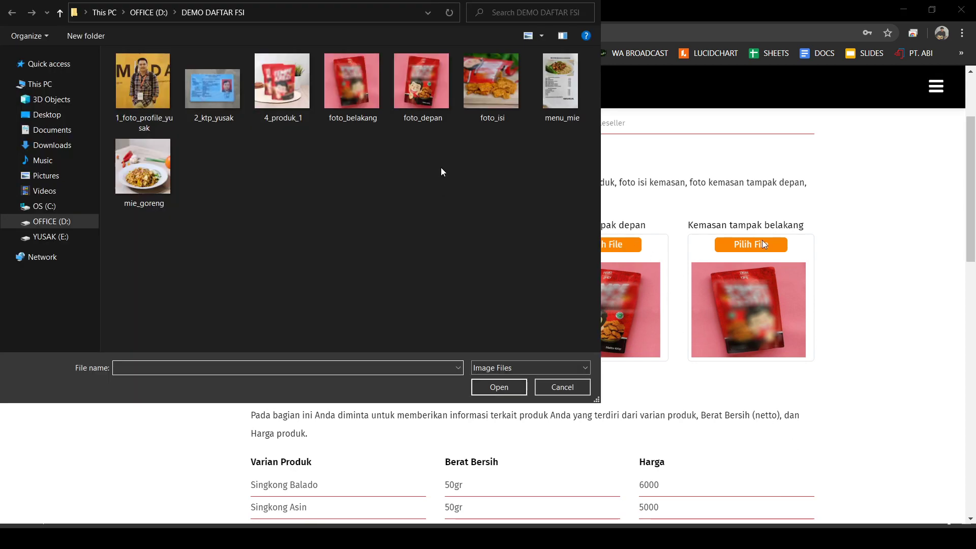
click(422, 91)
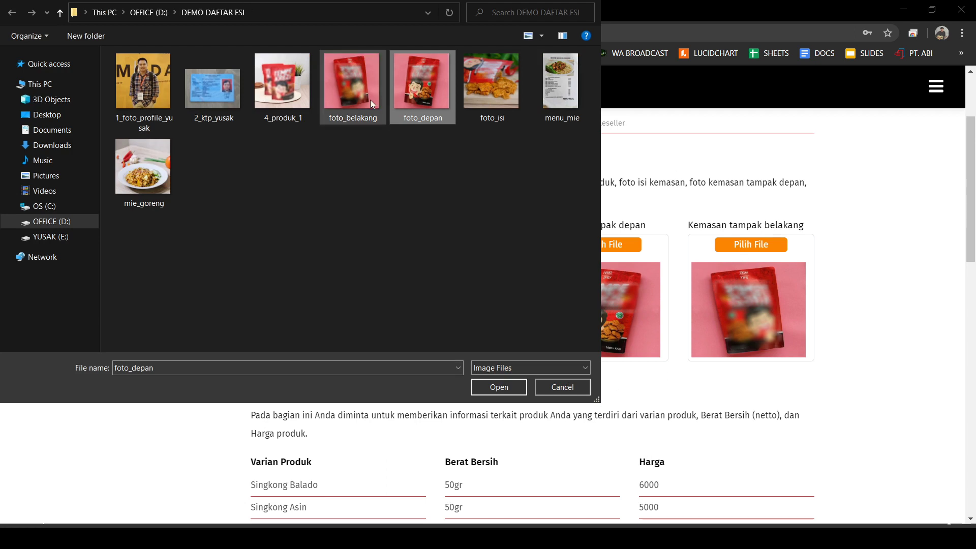
click(352, 82)
key(Escape)
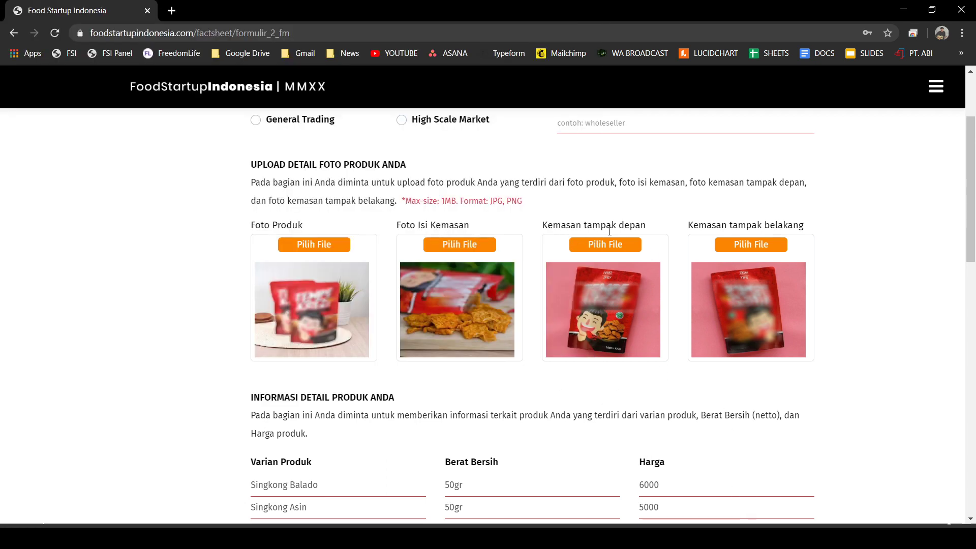
click(615, 246)
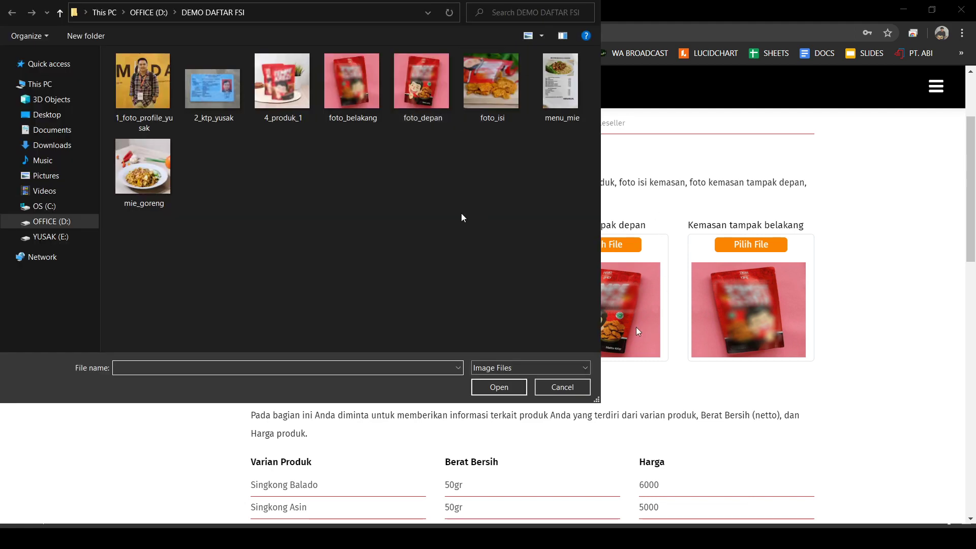
click(416, 96)
key(Return)
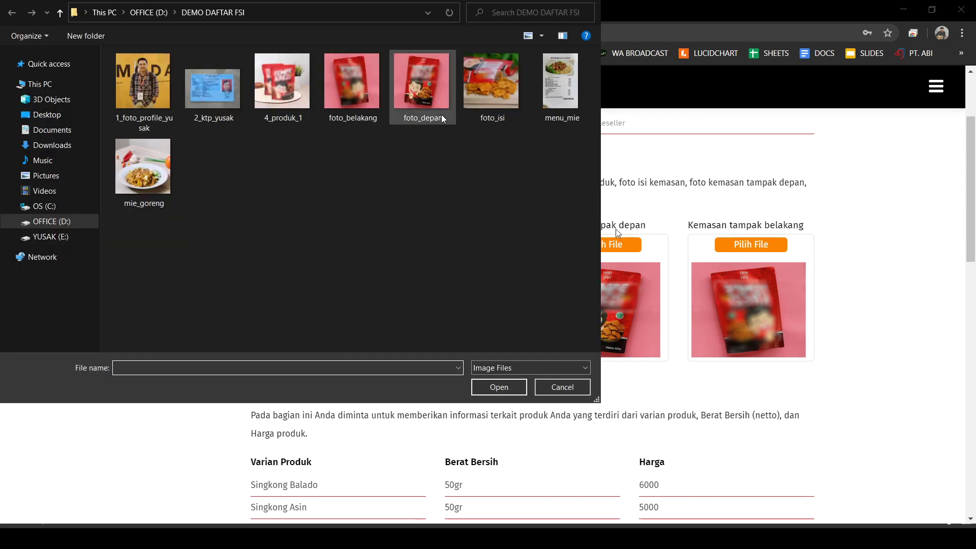
click(356, 97)
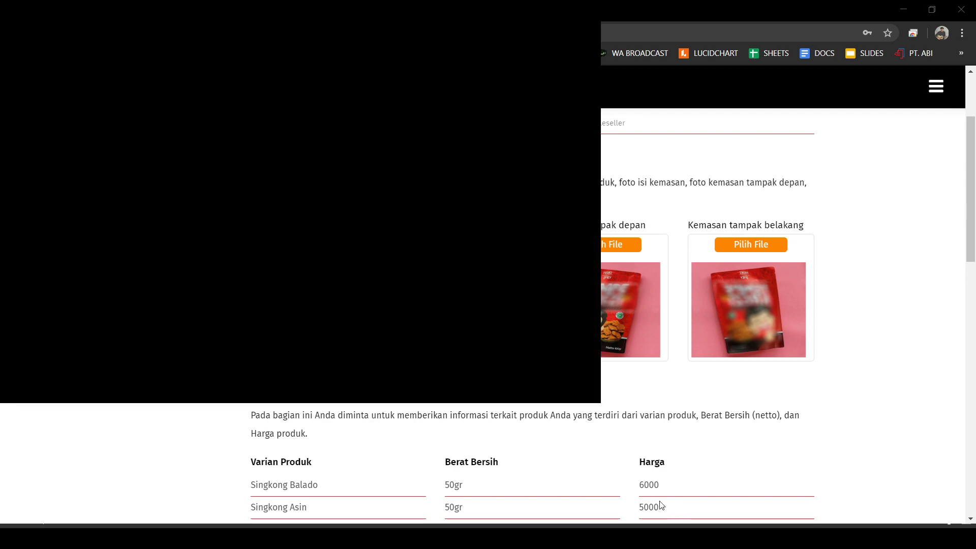
click(499, 391)
- Add a third product variant, Singkong udang, 50gr, priced at 5000
scroll(525, 402, down, 3)
scroll(525, 401, down, 1)
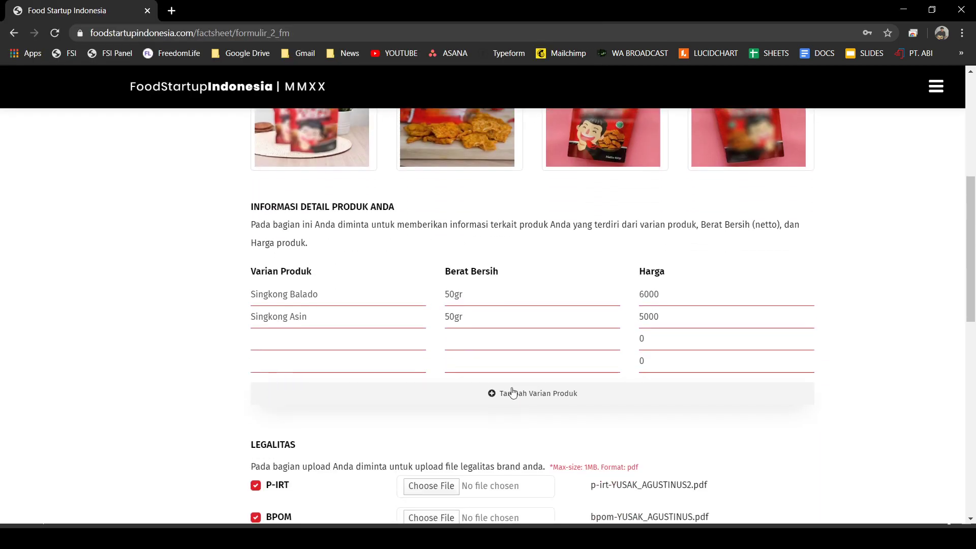
scroll(554, 342, down, 1)
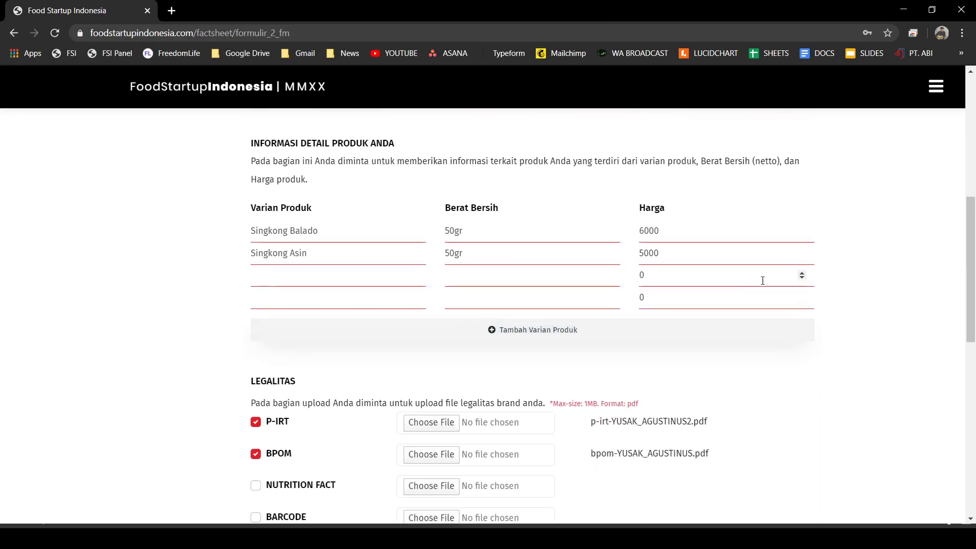
double_click(739, 281)
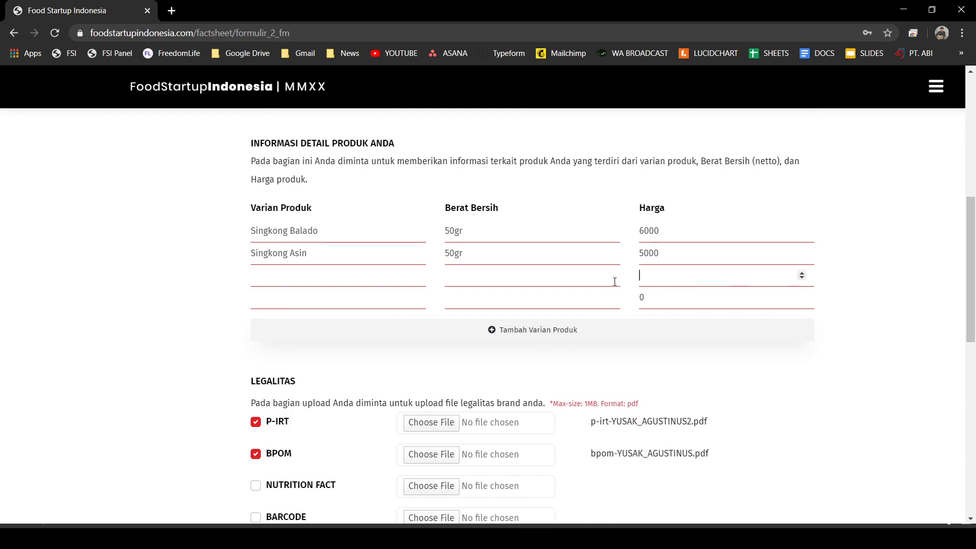
click(668, 302)
click(310, 303)
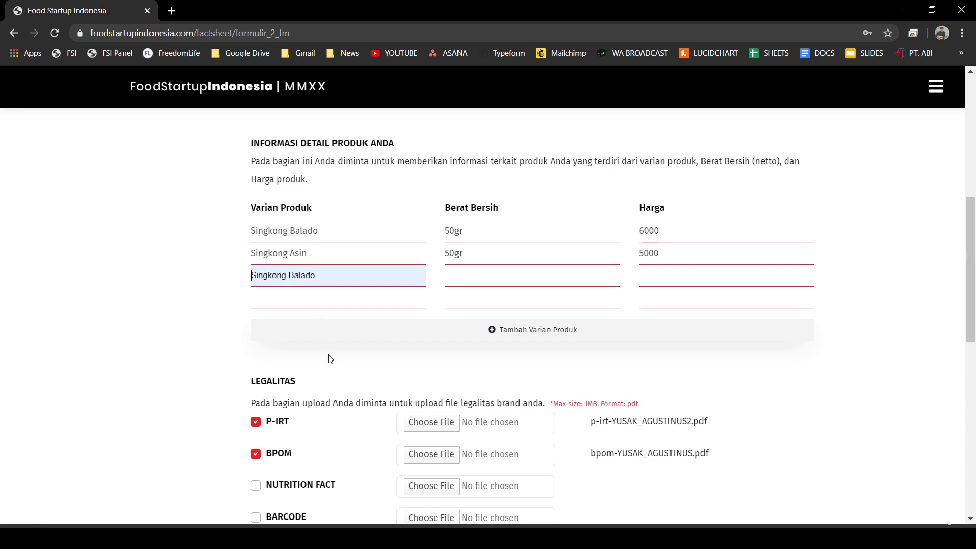
double_click(311, 274)
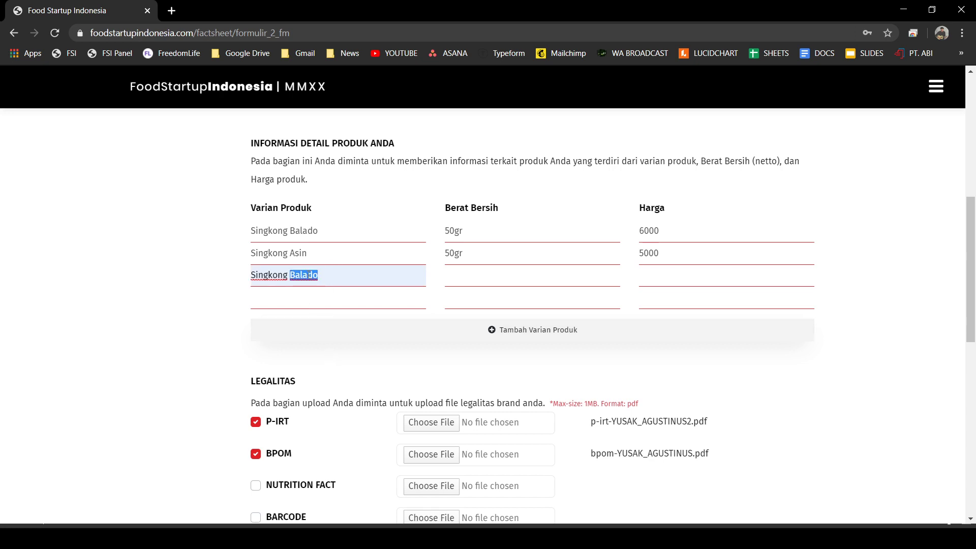
text(udang)
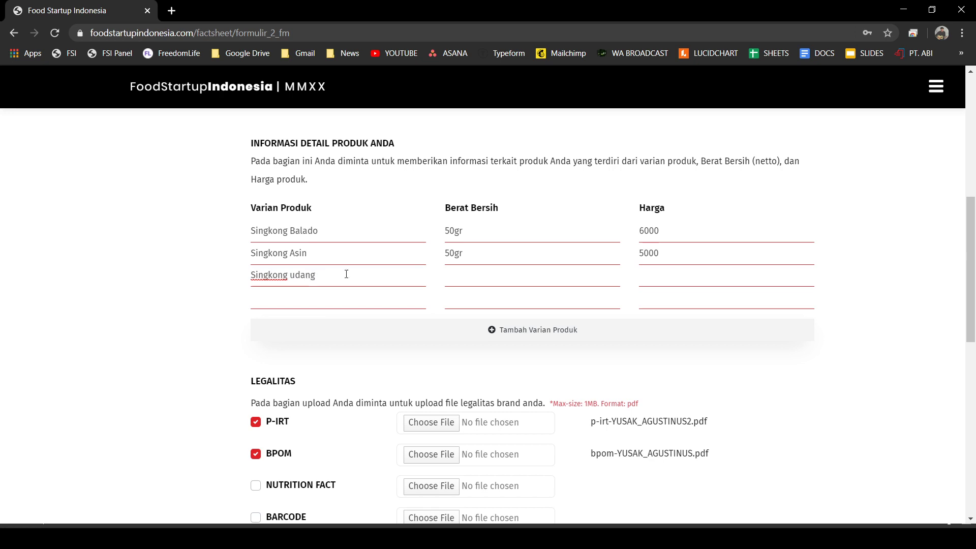
click(488, 282)
click(504, 311)
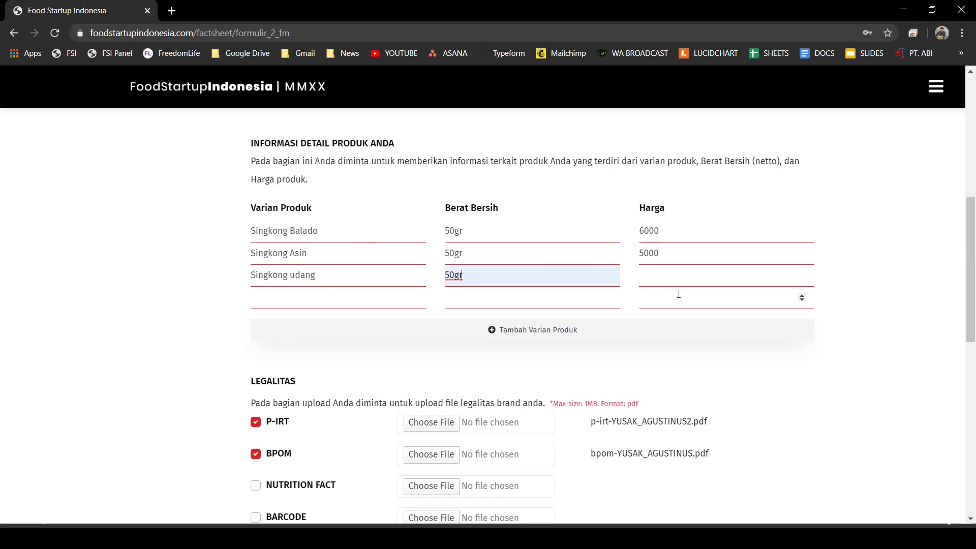
click(681, 280)
click(680, 321)
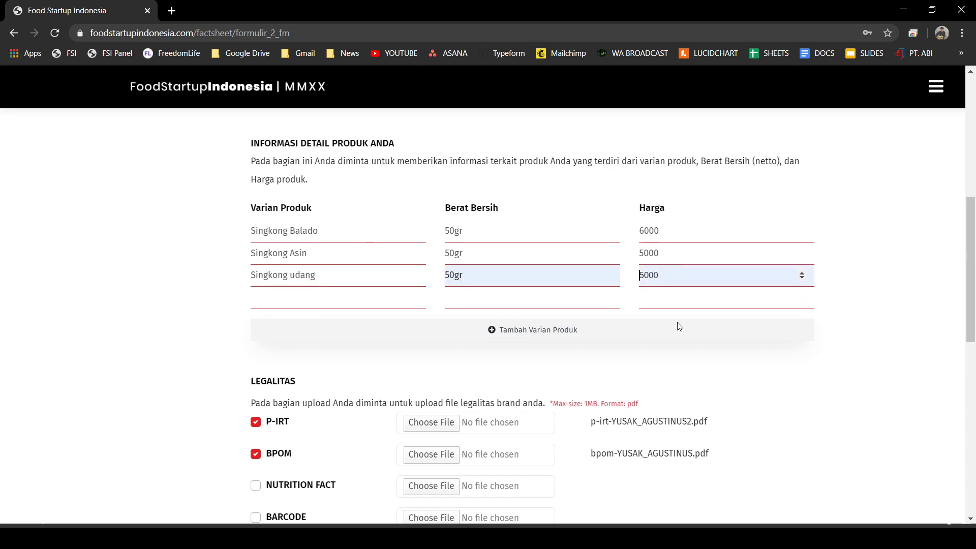
- Add a fourth product variant, Singkong ikan tengiri, 50gr, priced at 5000
click(316, 342)
double_click(304, 298)
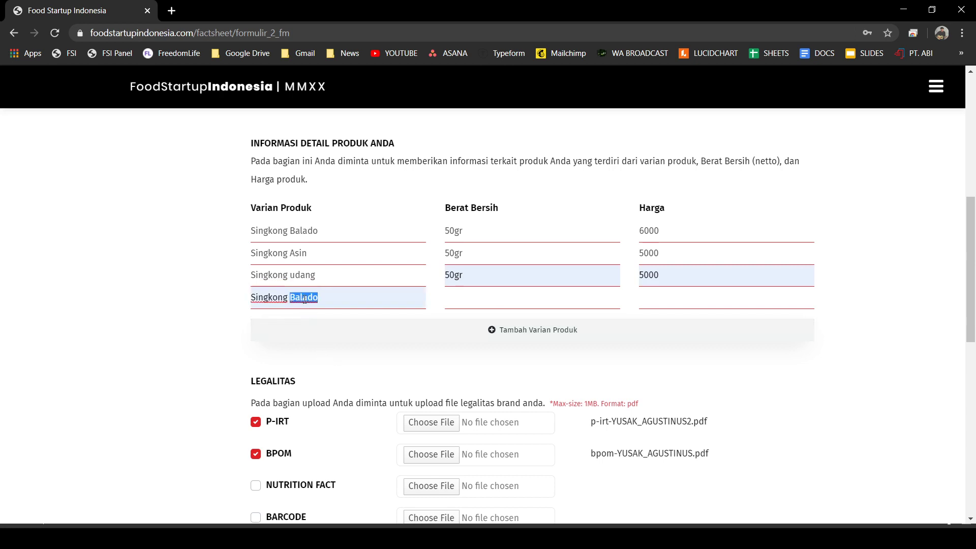
text(ikan)
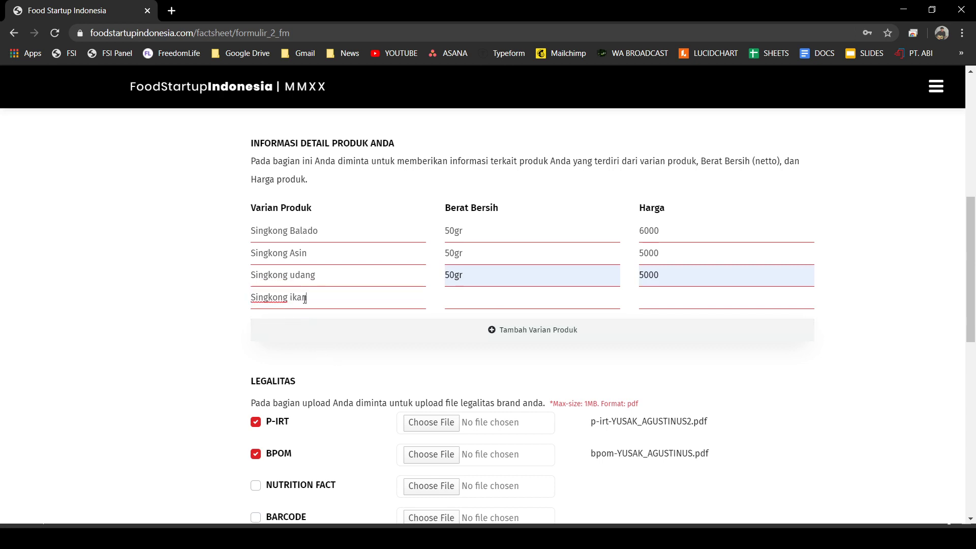
text( tyengiri)
click(316, 299)
key(BackSpace)
click(458, 298)
click(504, 327)
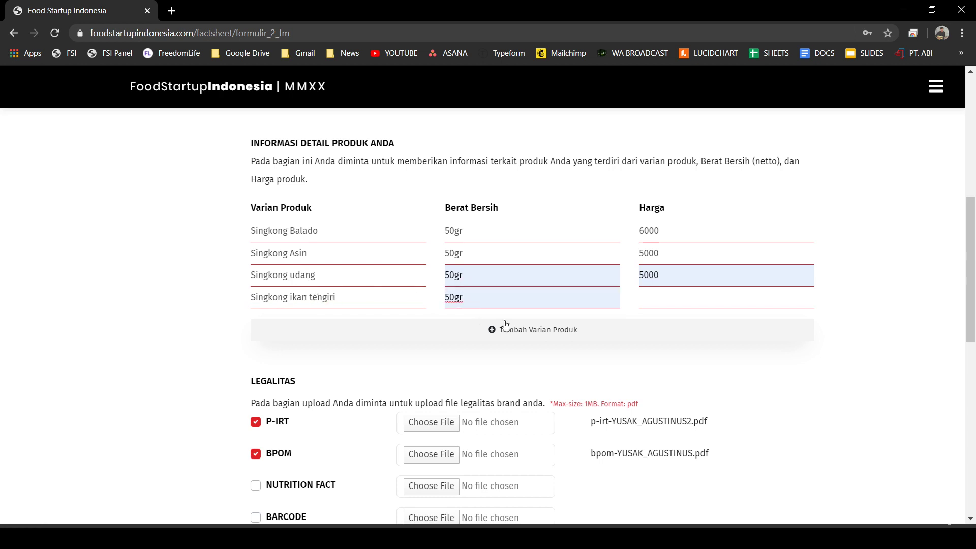
click(700, 295)
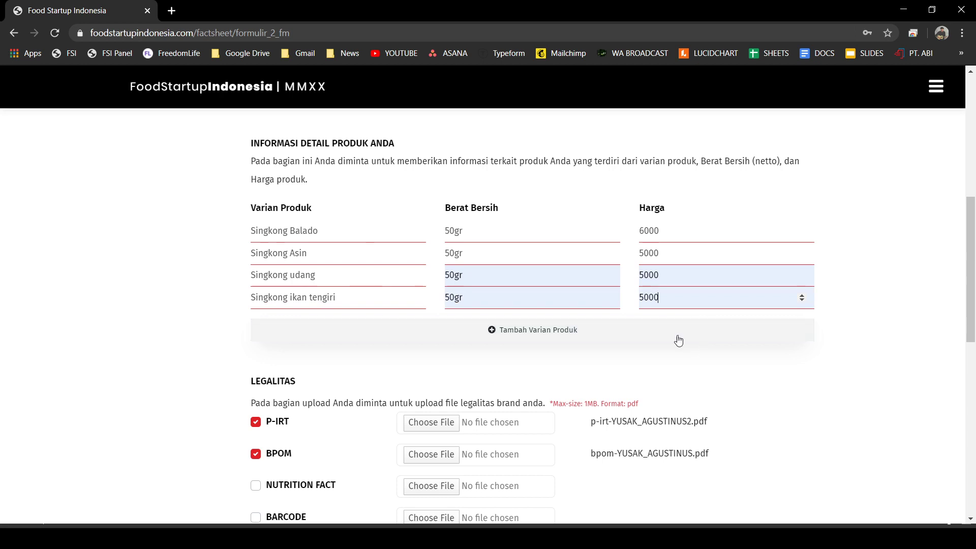
scroll(676, 338, down, 3)
scroll(544, 225, down, 3)
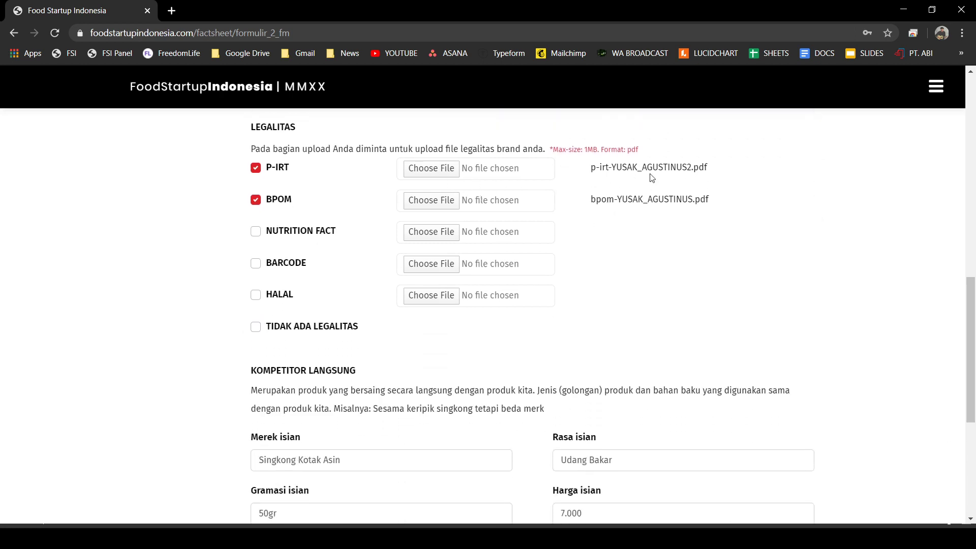
scroll(488, 193, down, 3)
scroll(448, 244, down, 3)
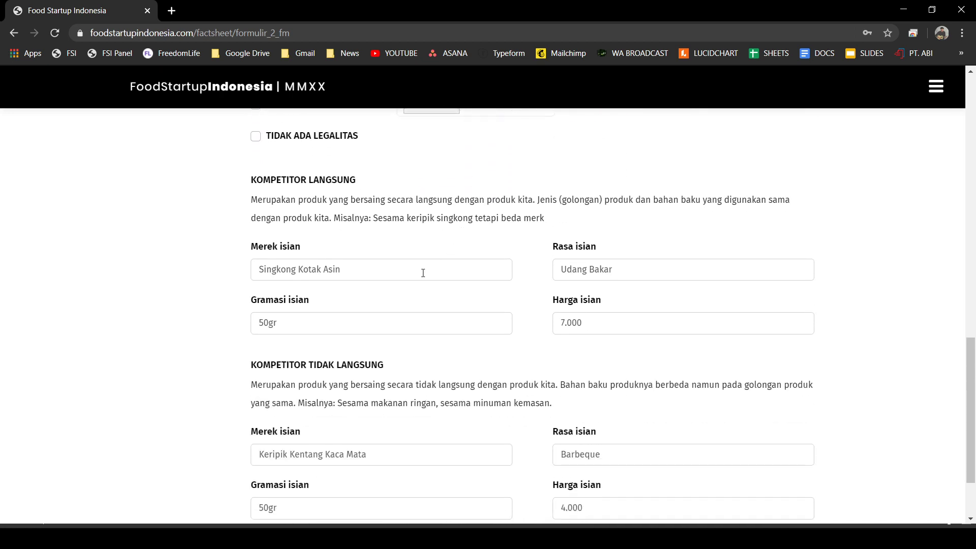
- Save Step 2, then answer Ya with Equity funding on Step 3 and save the form
click(753, 480)
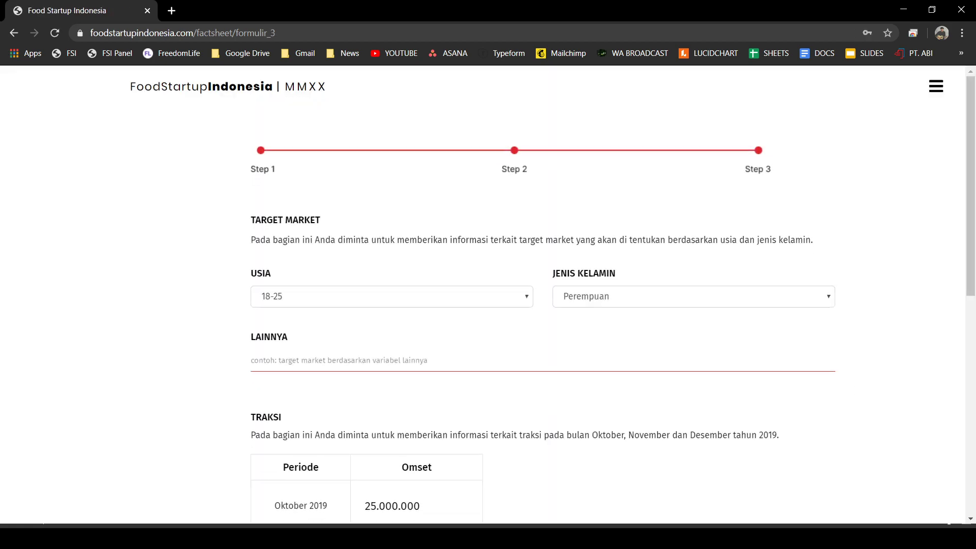
scroll(661, 381, down, 9)
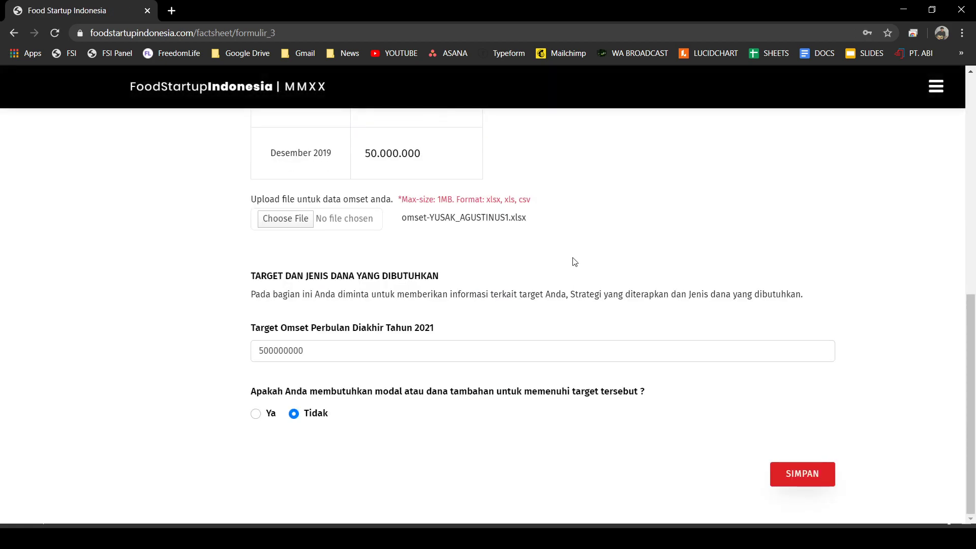
click(255, 413)
scroll(292, 403, down, 4)
scroll(292, 403, down, 1)
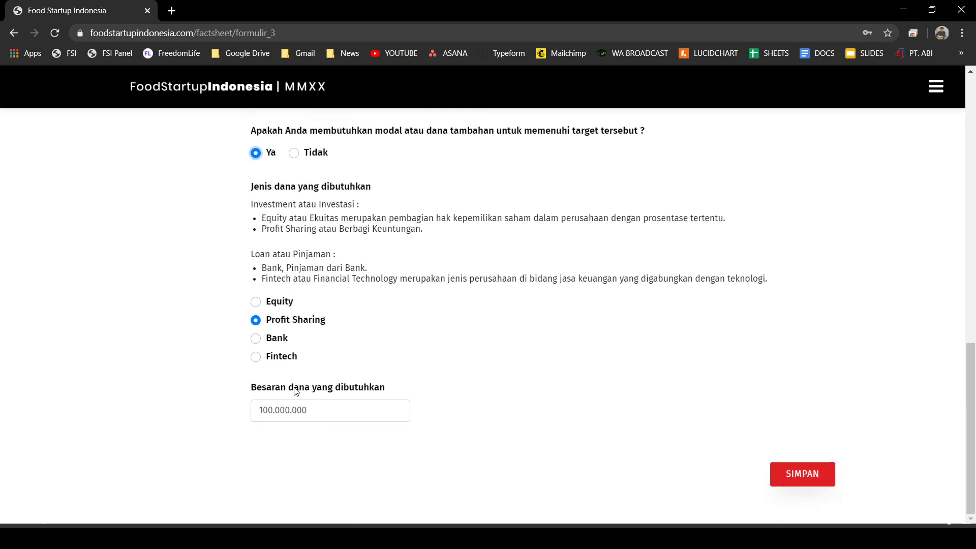
click(256, 302)
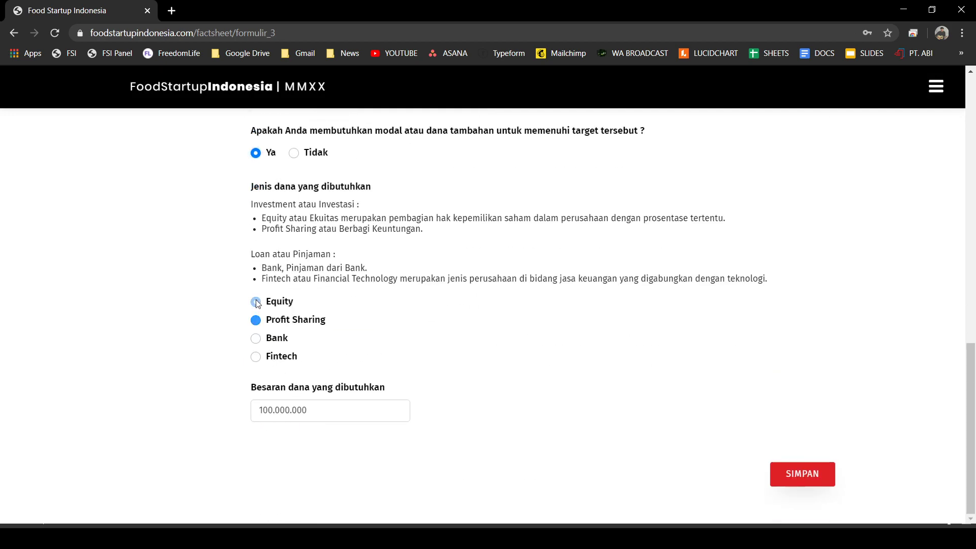
click(272, 320)
click(802, 473)
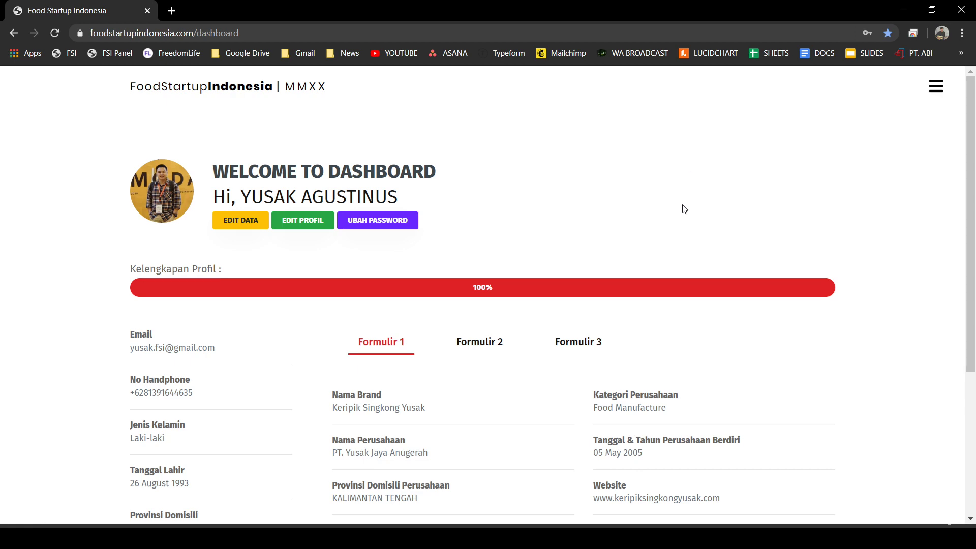
- Review the Formulir 2 product rows, highlighting the variant names and prices
scroll(684, 207, down, 4)
scroll(663, 218, up, 1)
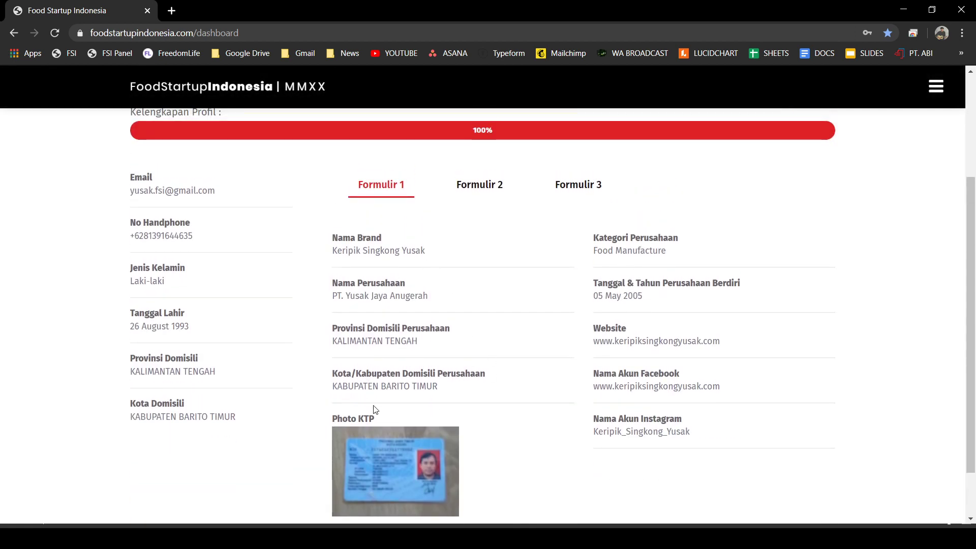
click(476, 189)
scroll(402, 346, down, 4)
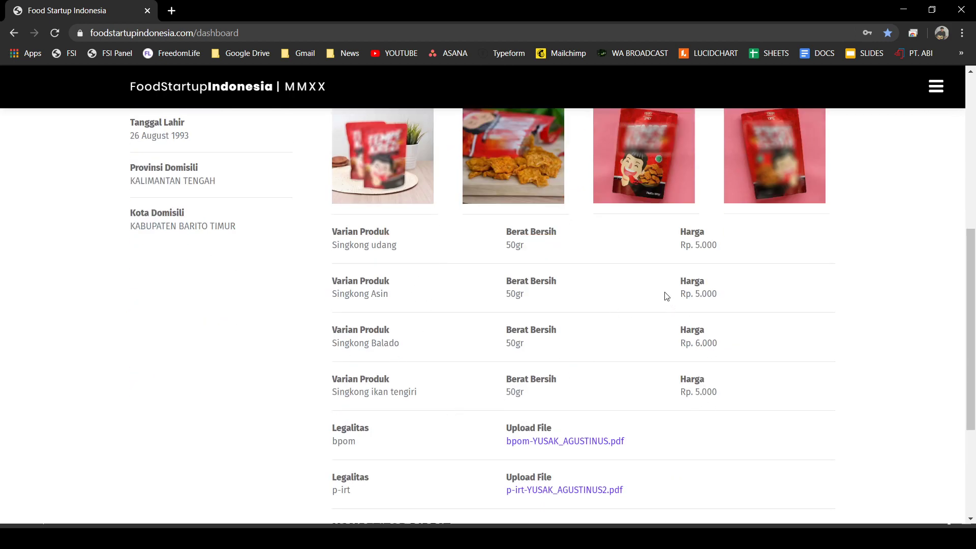
triple_click(692, 345)
drag(681, 392, 707, 392)
drag(395, 350, 354, 344)
drag(503, 354, 532, 355)
drag(370, 392, 395, 392)
drag(502, 399, 601, 393)
scroll(635, 395, up, 6)
- Show the Formulir 3 details: target market 18-25, Perempuan, and Equity funding
click(577, 316)
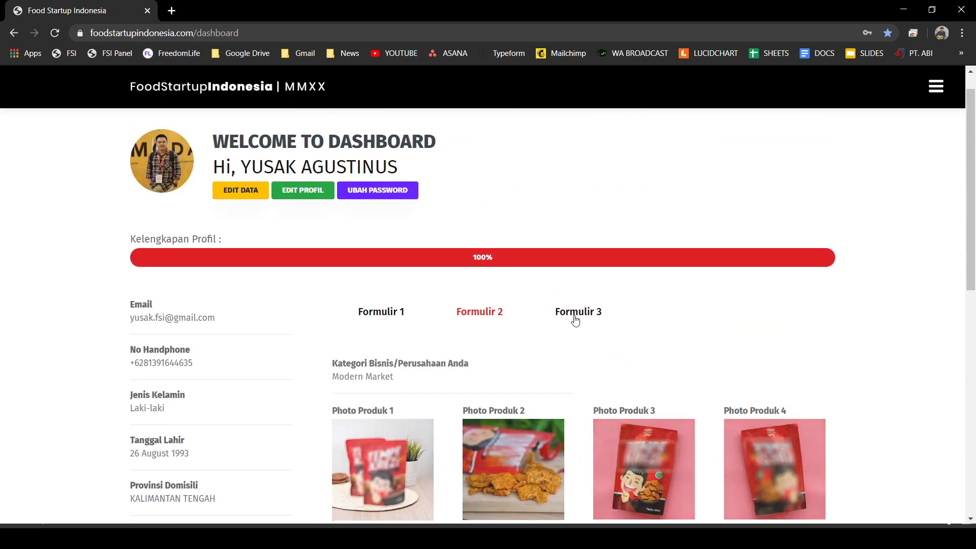
scroll(661, 356, down, 2)
scroll(652, 381, up, 3)
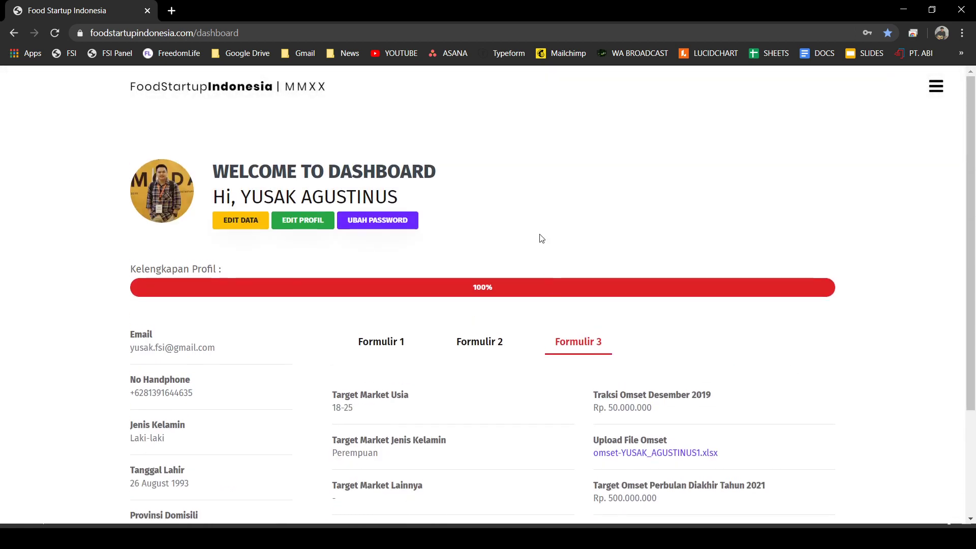
scroll(654, 228, down, 1)
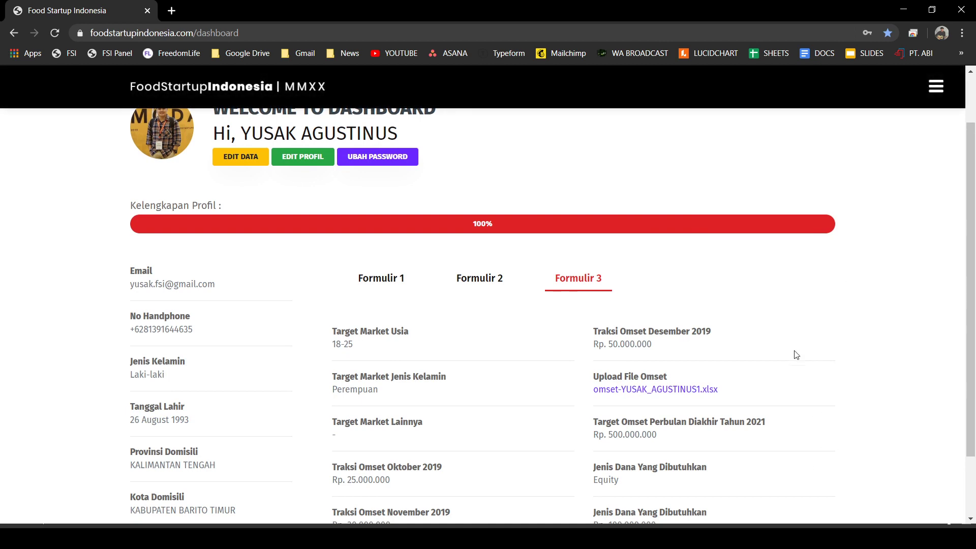
click(666, 389)
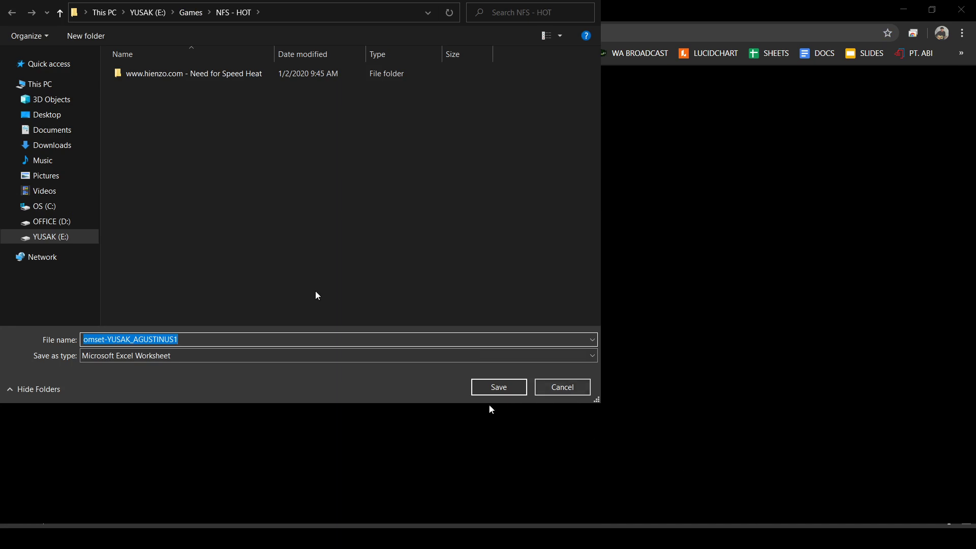
click(48, 222)
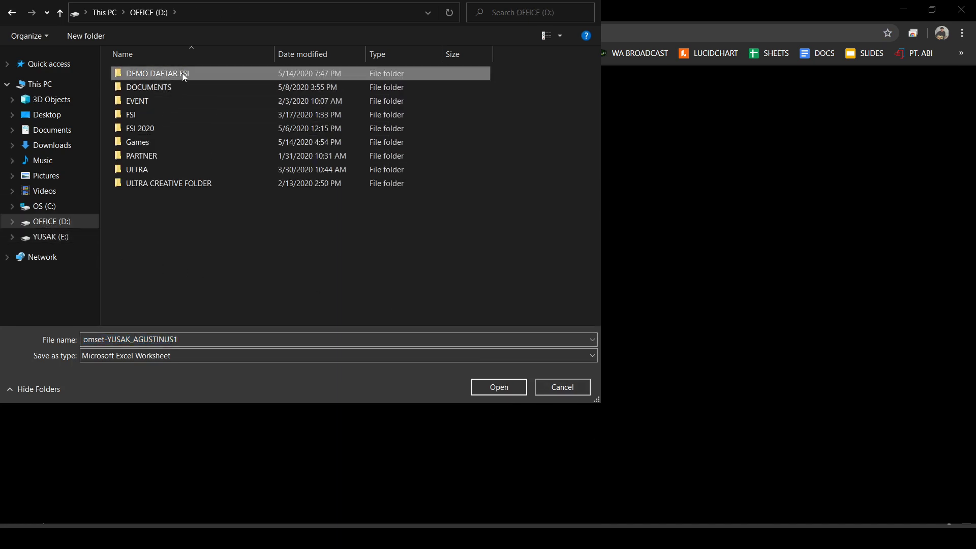
double_click(182, 73)
click(564, 389)
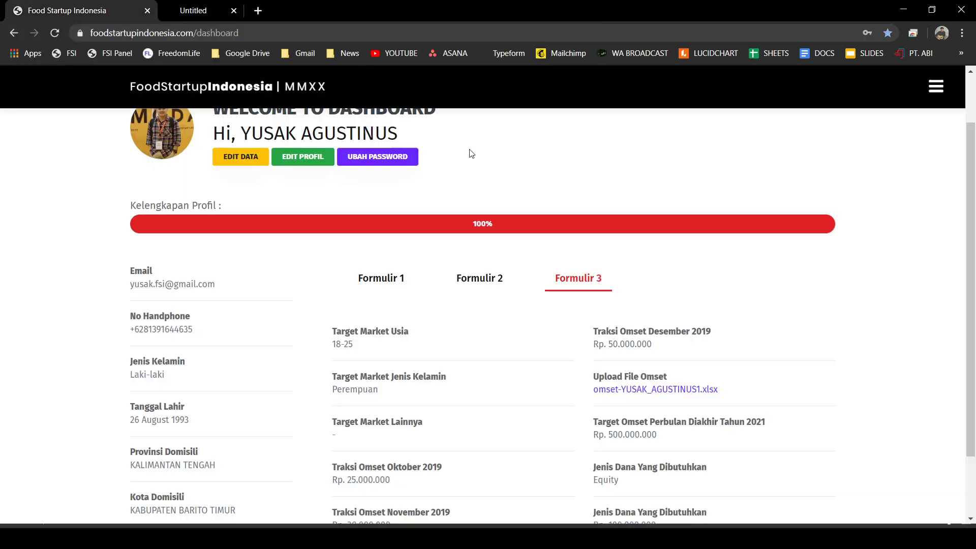
scroll(588, 340, down, 1)
scroll(560, 305, down, 1)
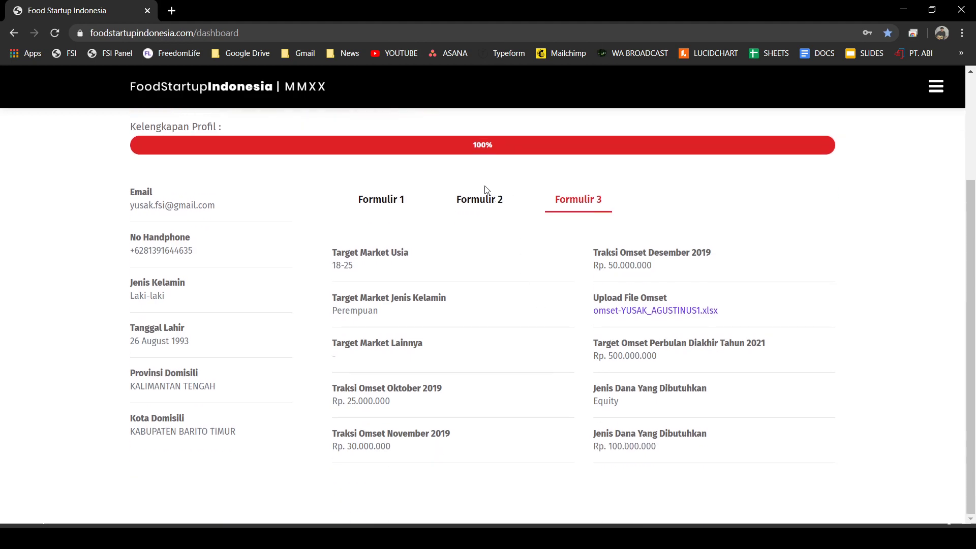
click(485, 200)
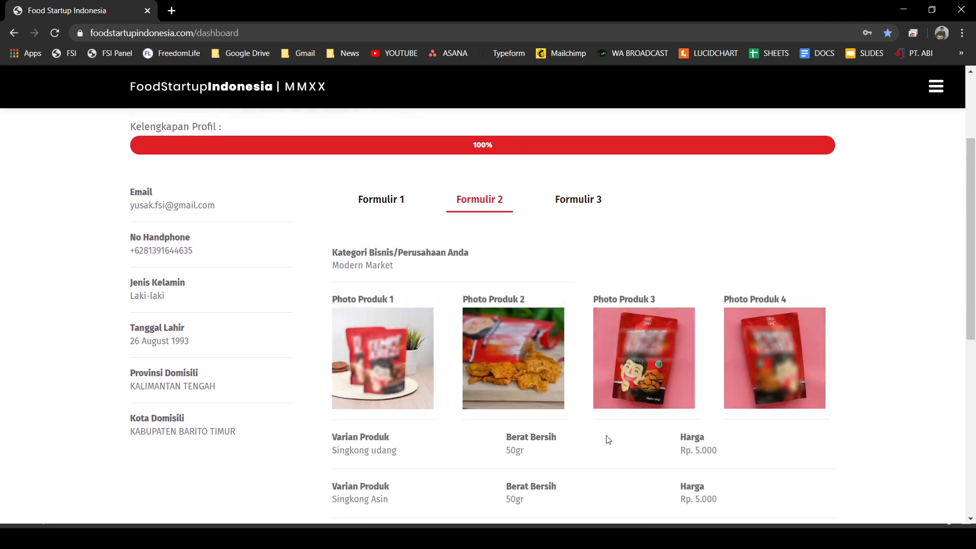
scroll(606, 438, down, 8)
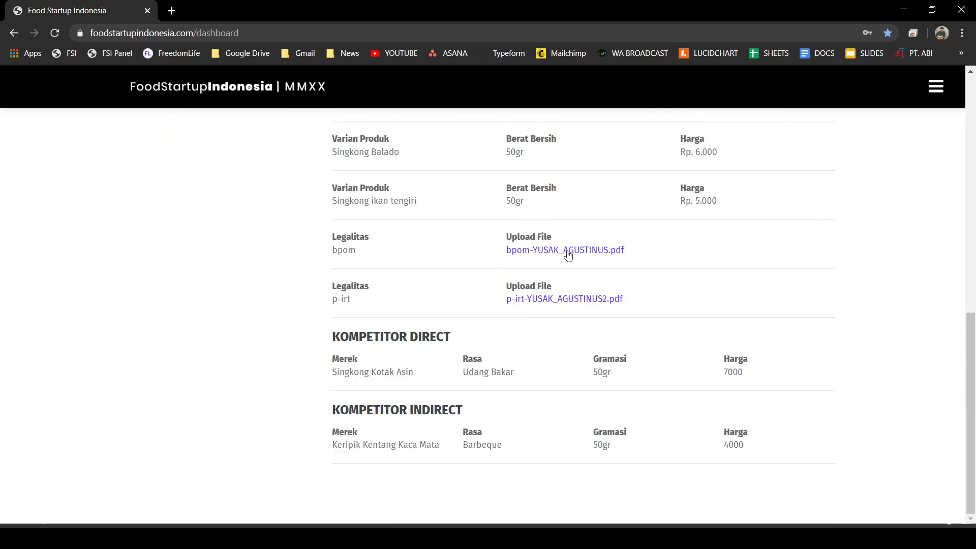
click(558, 251)
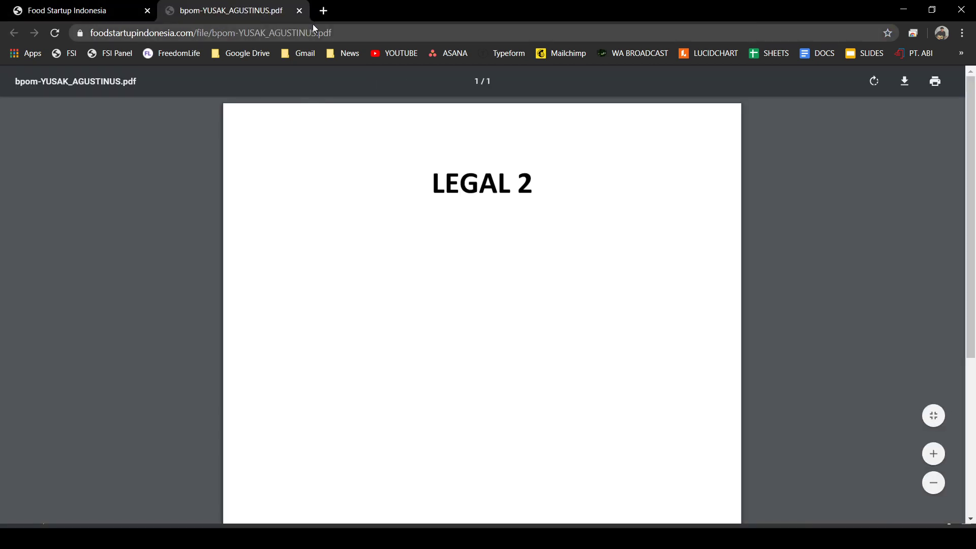
click(299, 11)
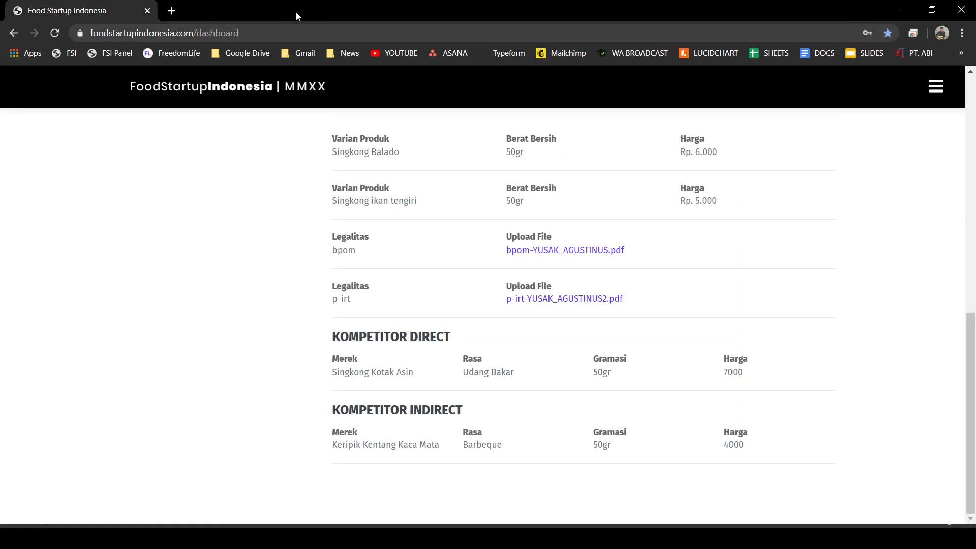
click(591, 299)
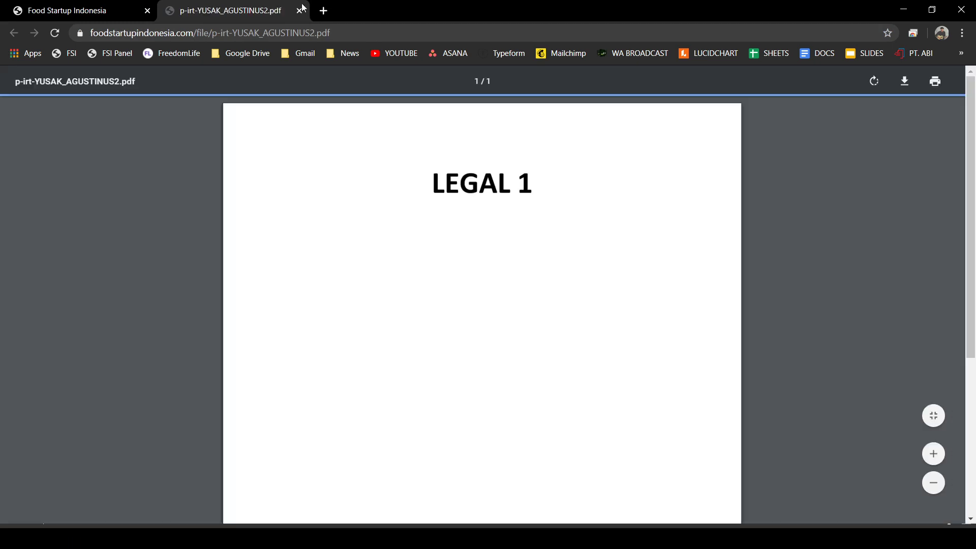
click(299, 10)
scroll(579, 331, up, 15)
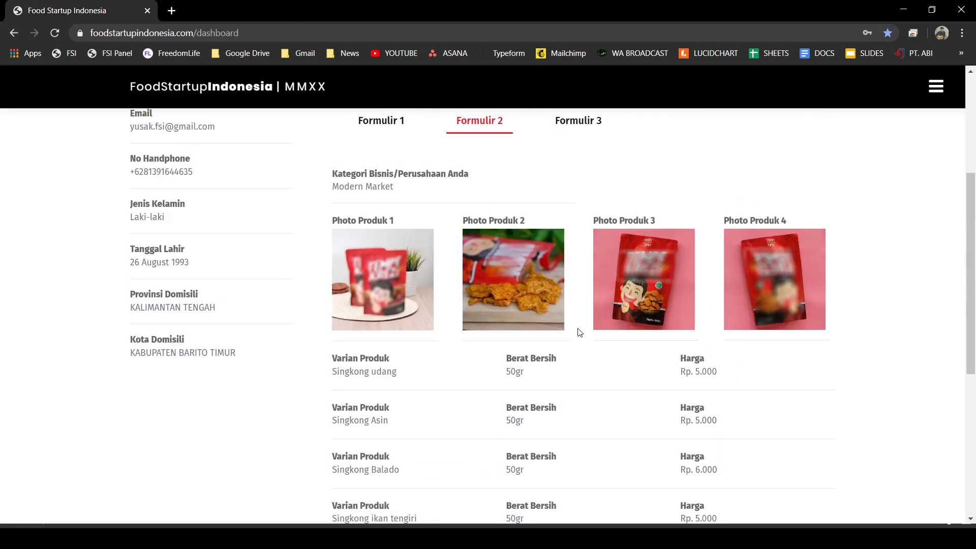
scroll(579, 331, down, 1)
click(571, 279)
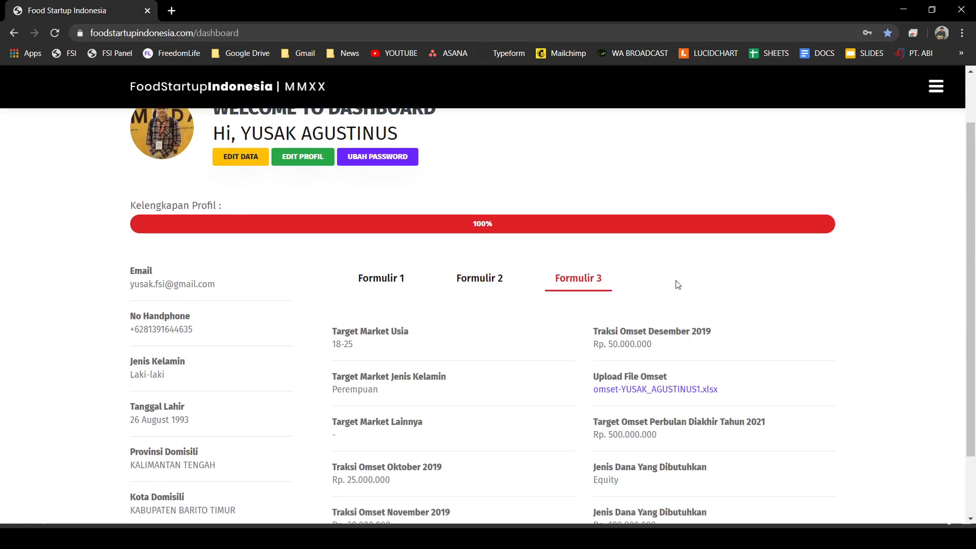
- Review the Formulir 1 brand, company and KTP photo details, then open Step 1 for editing
click(388, 283)
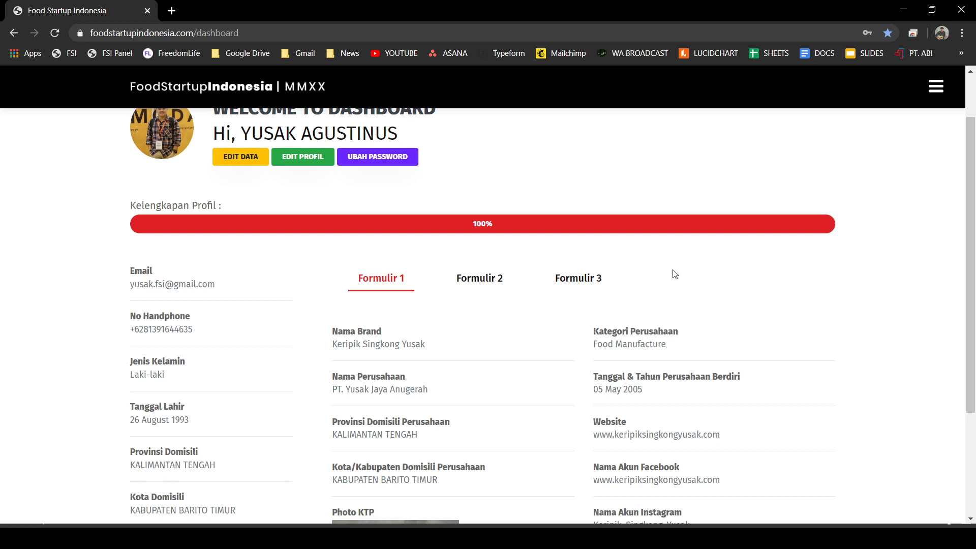
scroll(680, 267, down, 1)
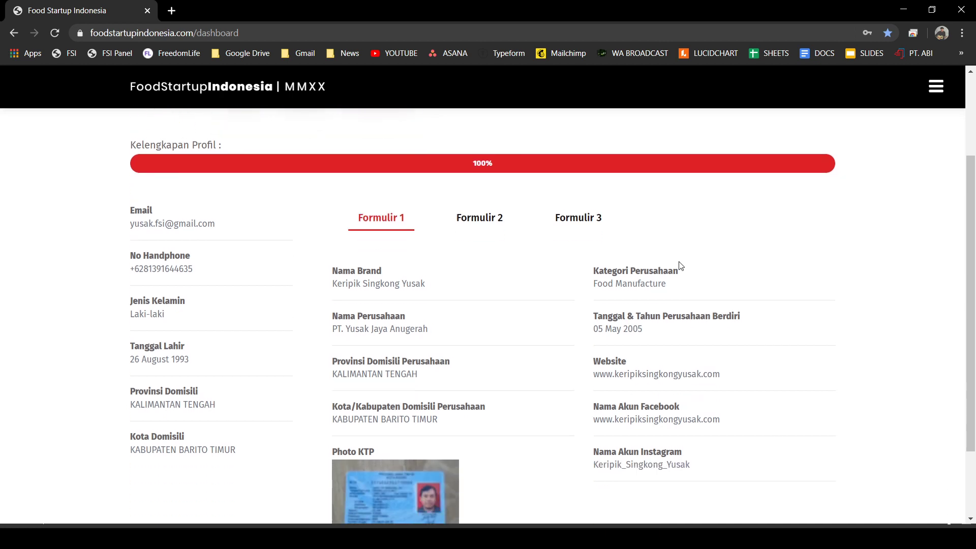
scroll(601, 253, up, 1)
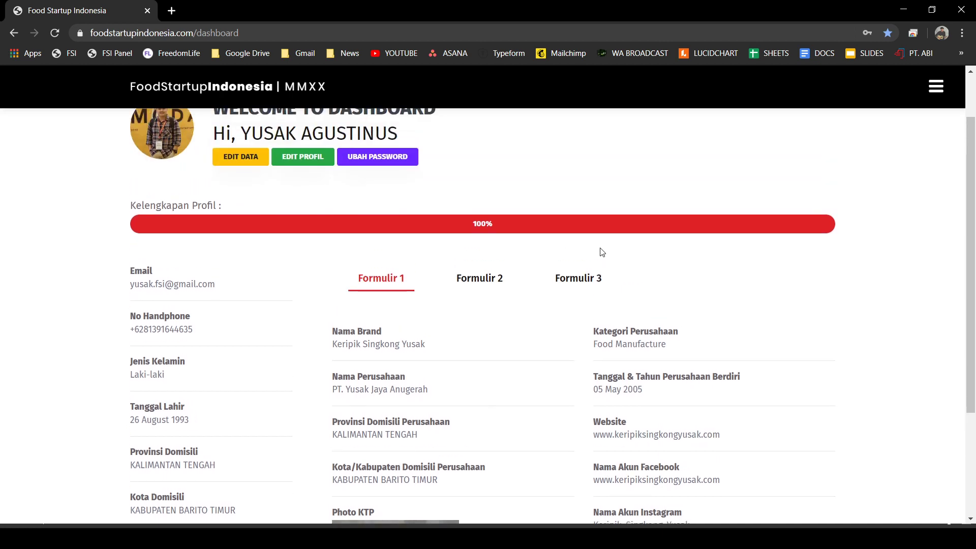
scroll(617, 255, up, 1)
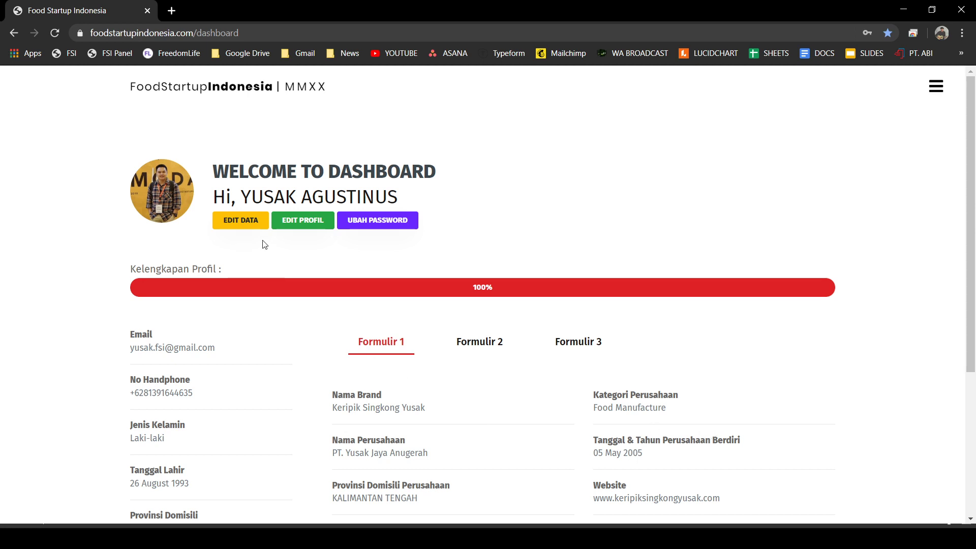
scroll(367, 275, down, 4)
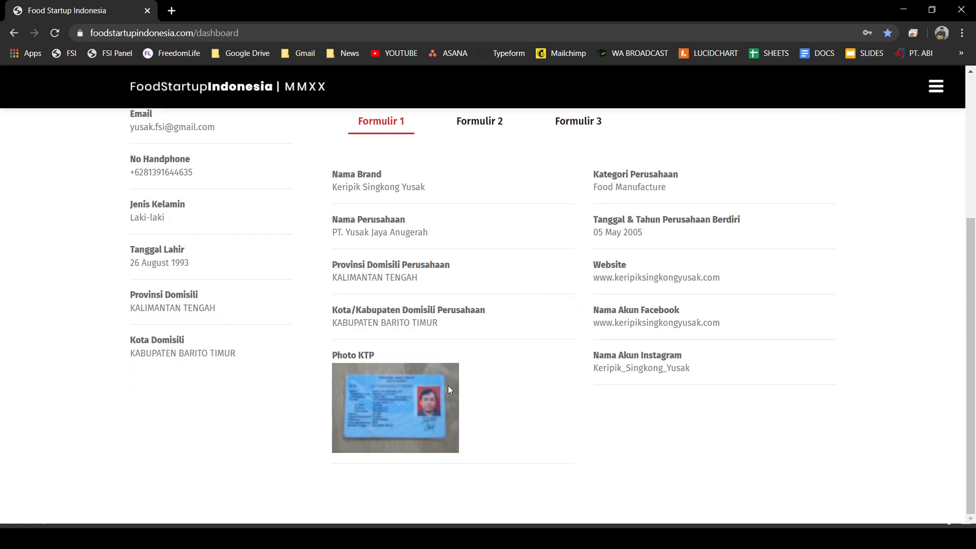
scroll(544, 305, up, 2)
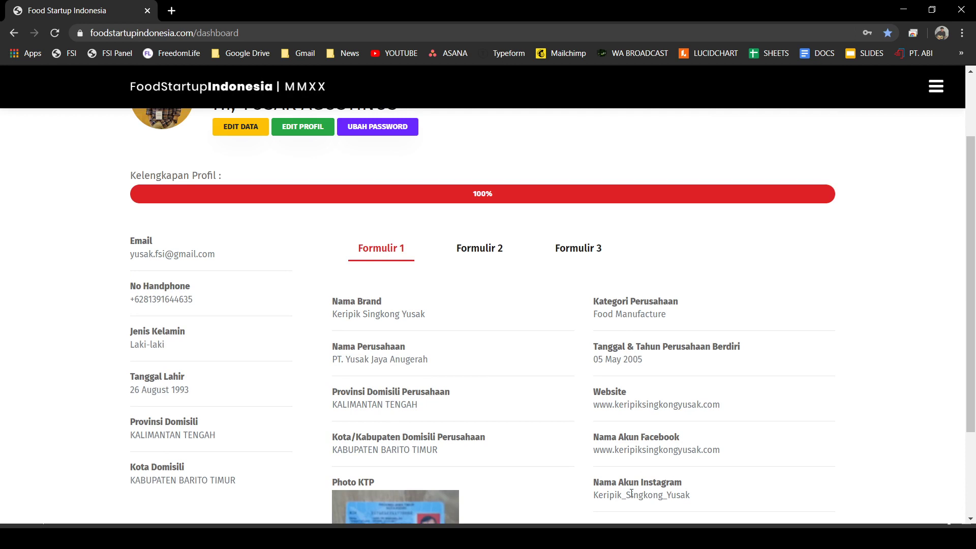
scroll(312, 443, up, 2)
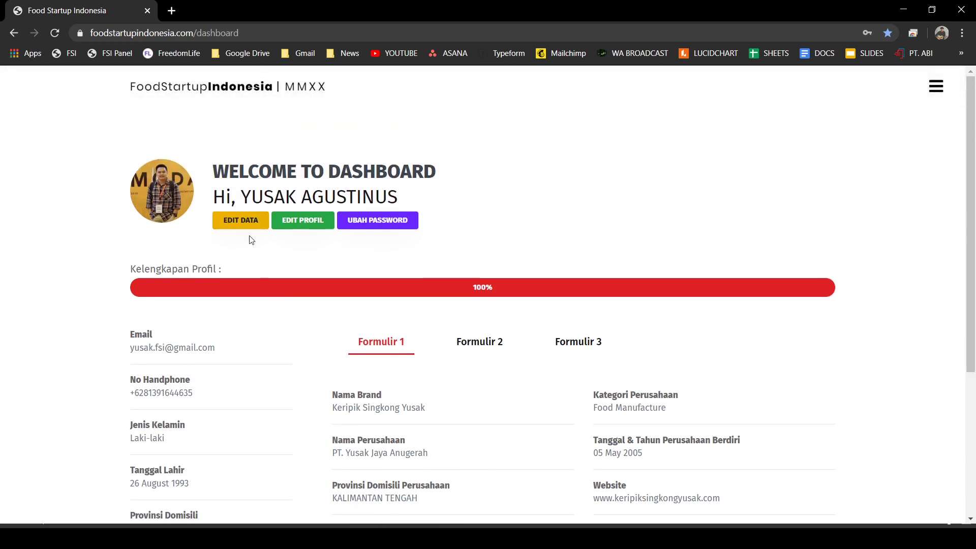
click(242, 229)
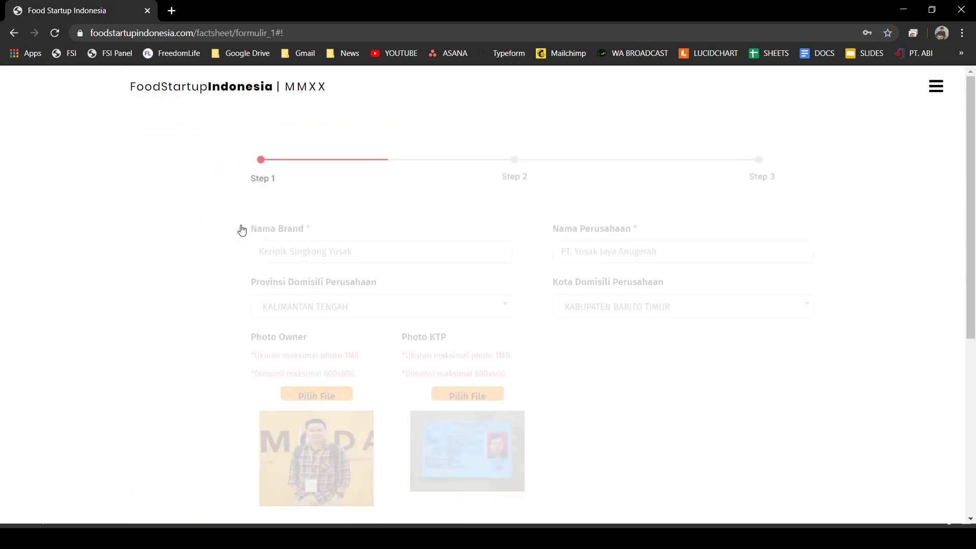
- Remove the last word from the brand name
scroll(377, 318, down, 5)
scroll(554, 381, up, 5)
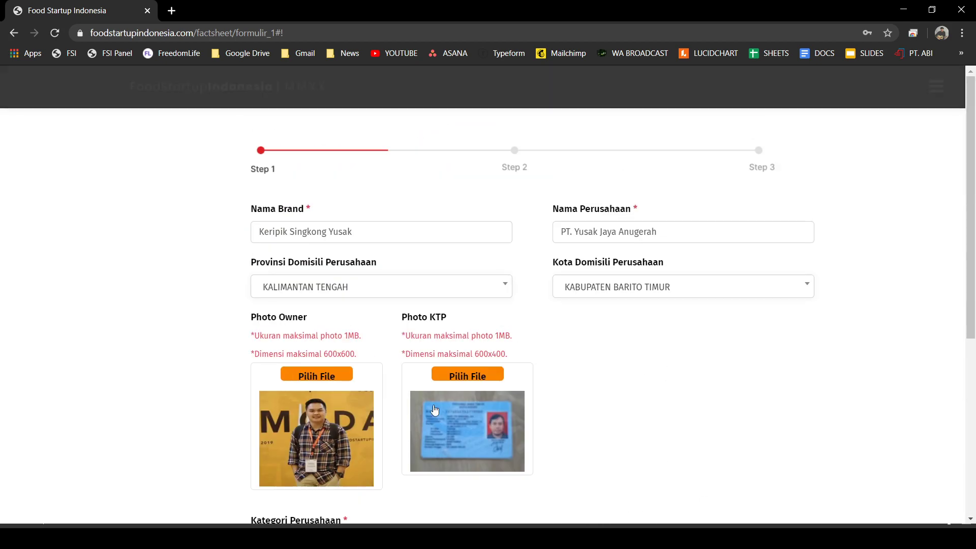
double_click(330, 233)
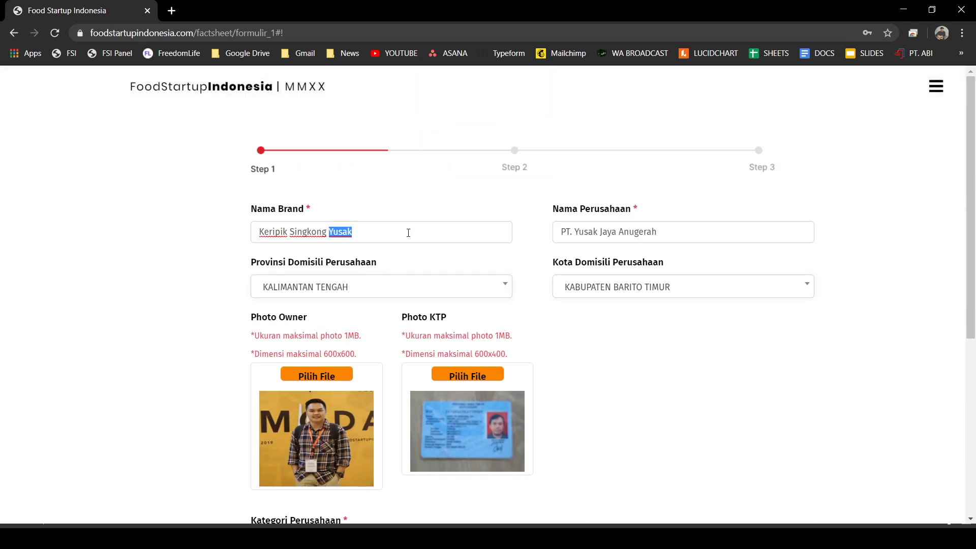
key(BackSpace)
- Clear the Website, Instagram and Facebook fields
scroll(337, 274, down, 3)
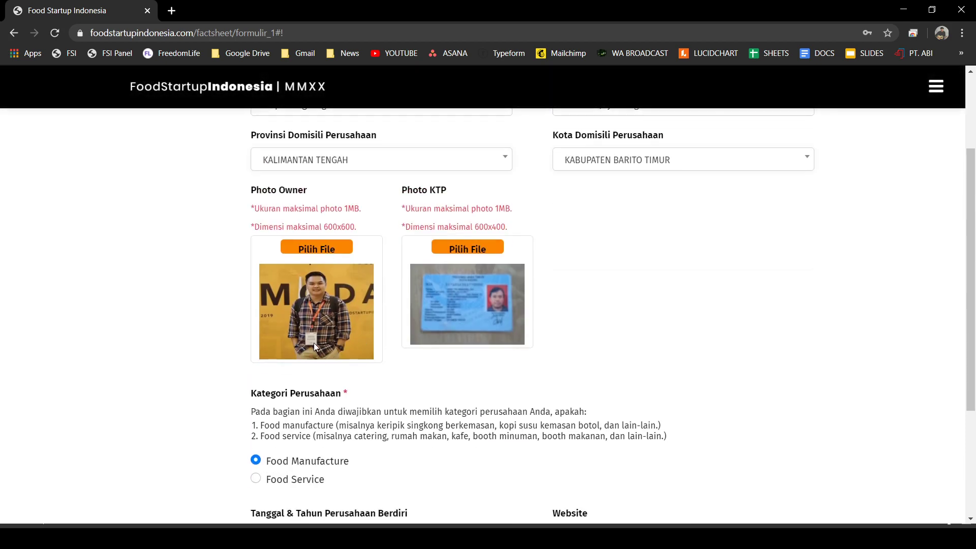
scroll(313, 342, down, 1)
scroll(516, 220, down, 2)
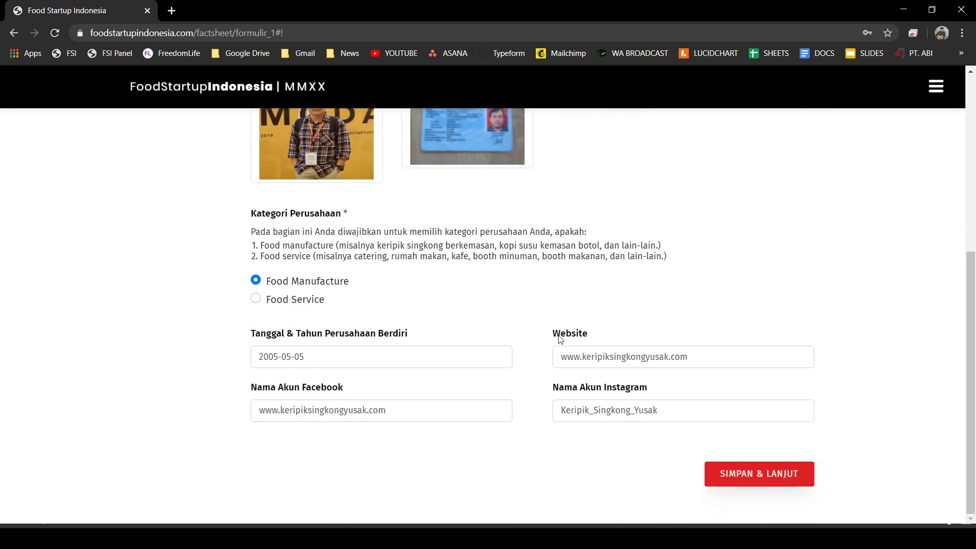
drag(724, 359, 550, 342)
key(BackSpace)
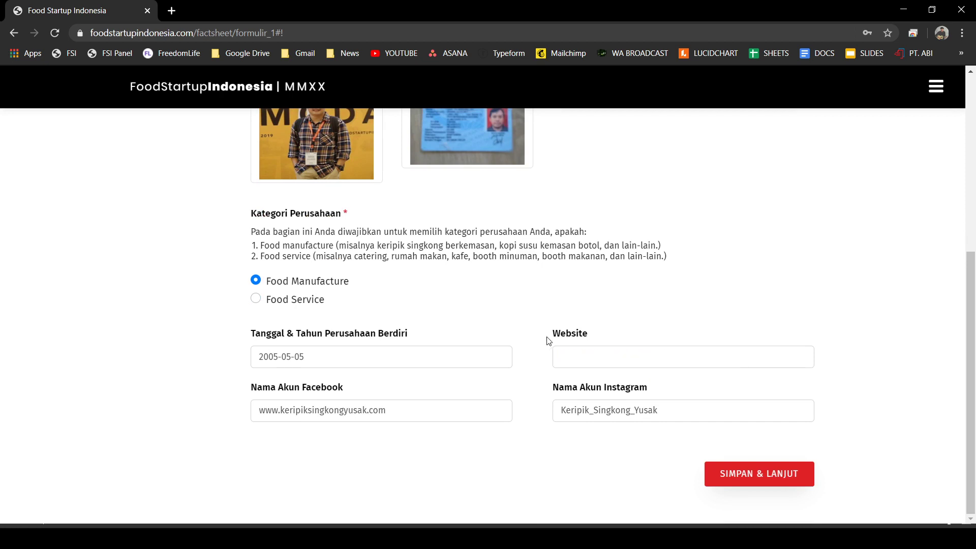
drag(660, 410, 176, 408)
key(BackSpace)
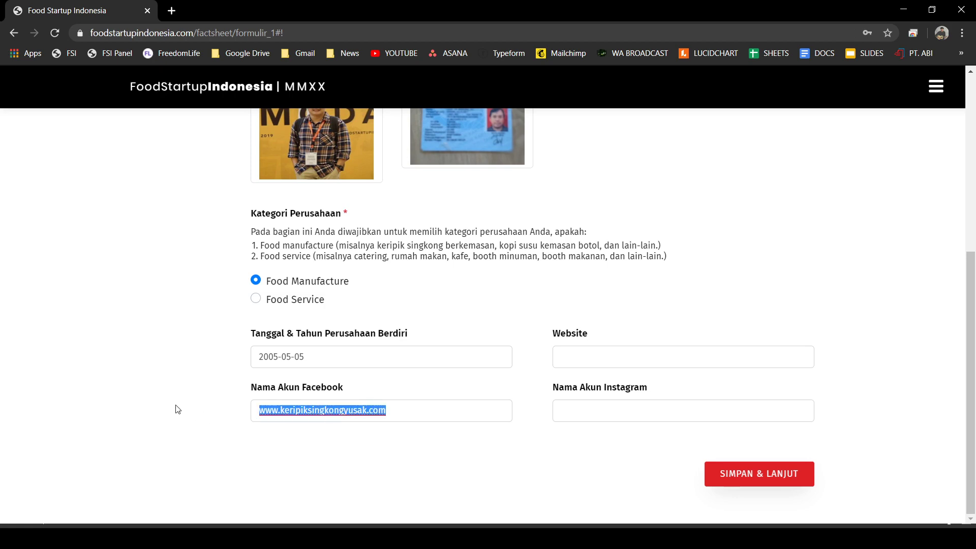
key(BackSpace)
- Save steps 1 and 2 and submit step 3 of the registration
click(751, 477)
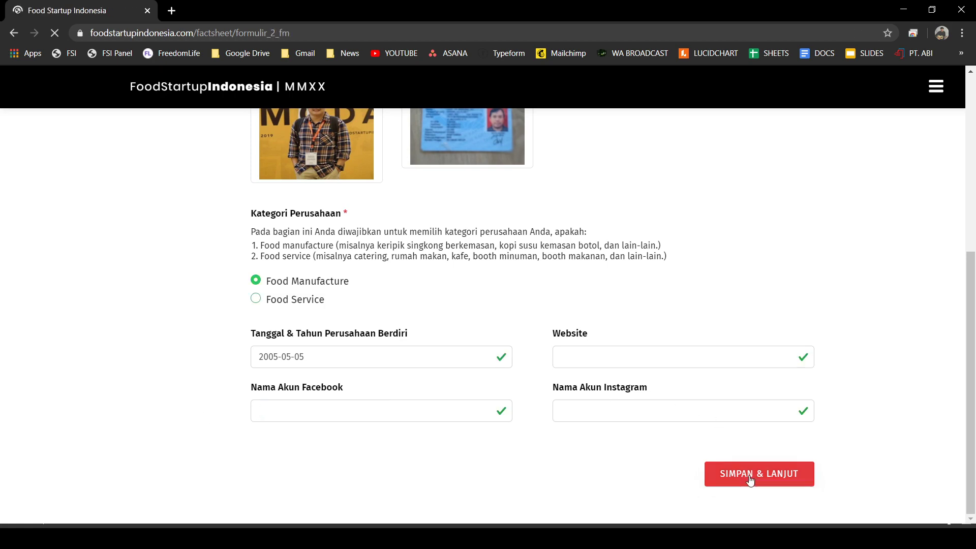
scroll(508, 401, down, 20)
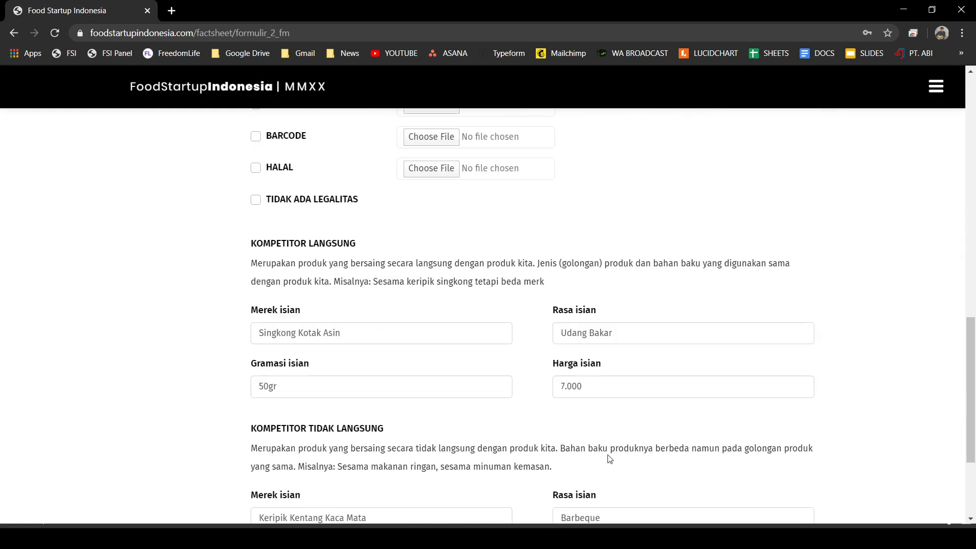
click(737, 471)
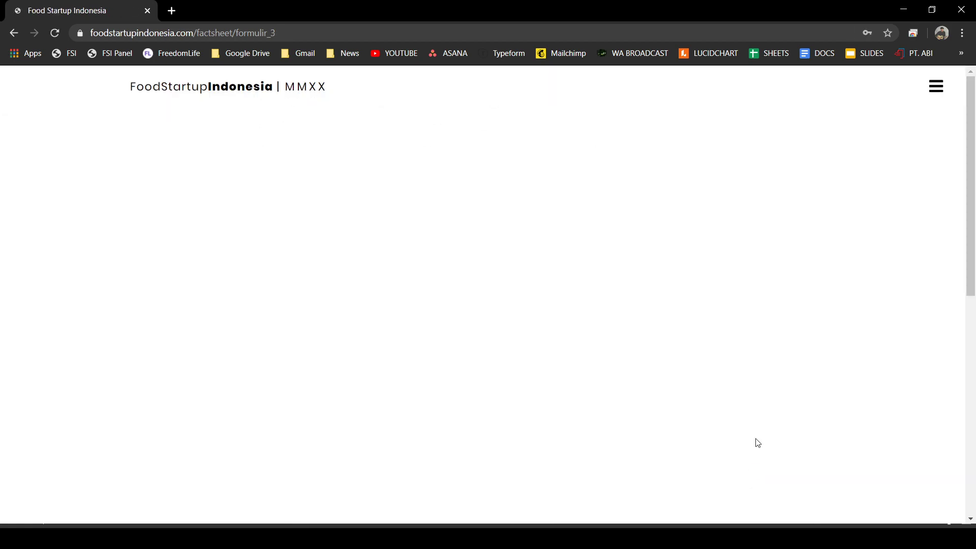
scroll(781, 446, down, 20)
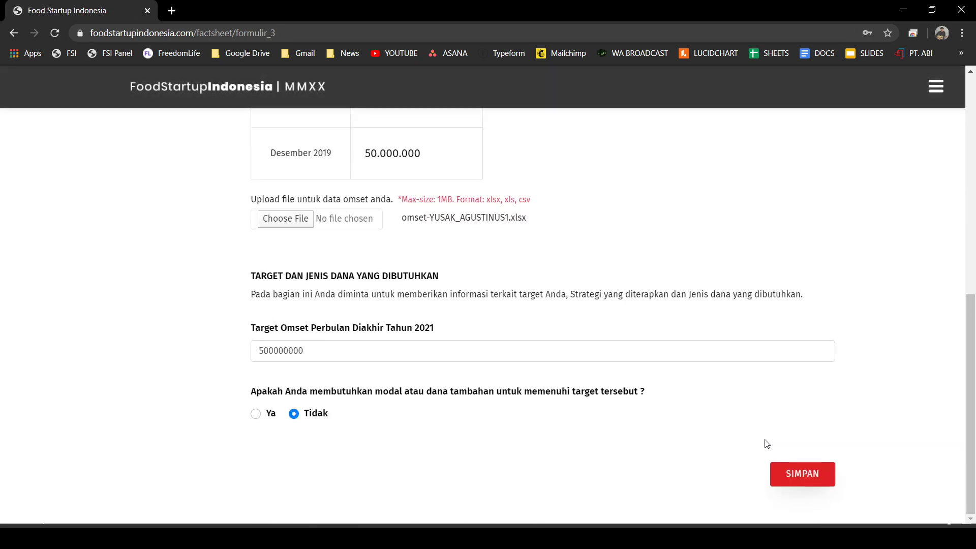
click(813, 477)
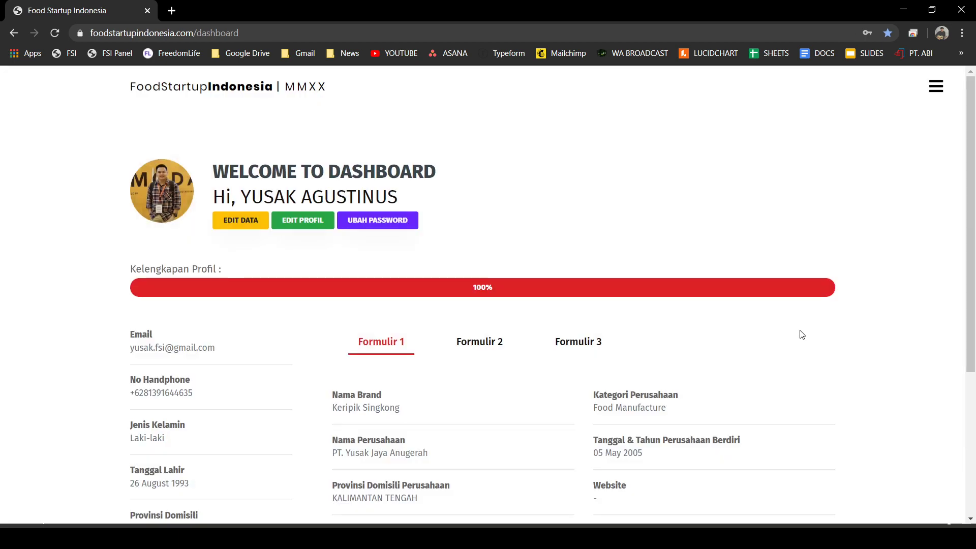
- Open the company data for editing from the dashboard
scroll(527, 316, down, 1)
scroll(560, 355, down, 2)
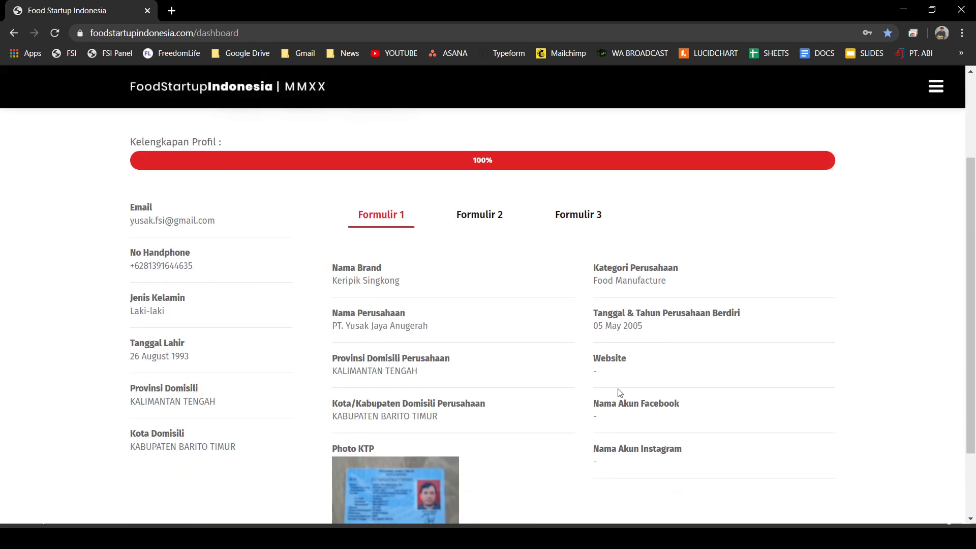
scroll(608, 423, down, 1)
scroll(664, 401, up, 1)
scroll(405, 288, up, 2)
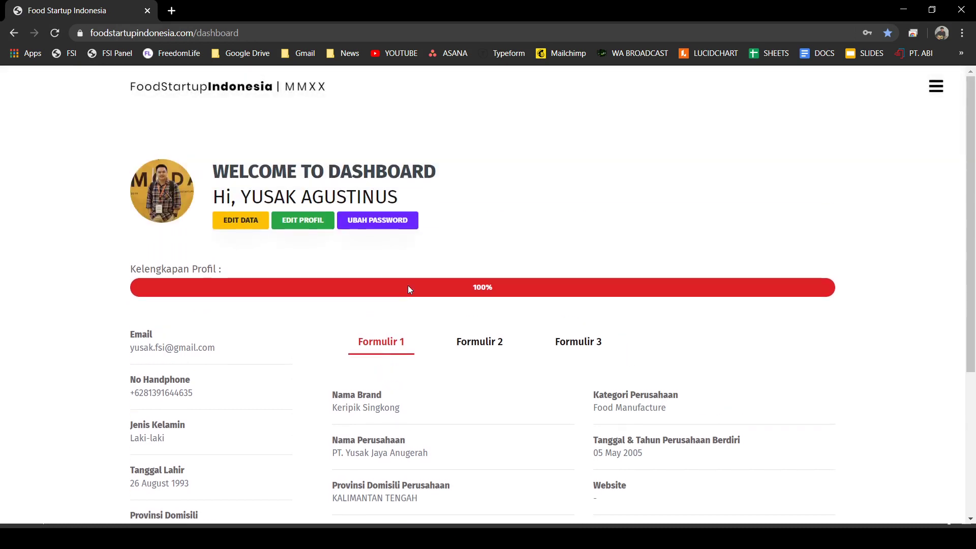
click(241, 221)
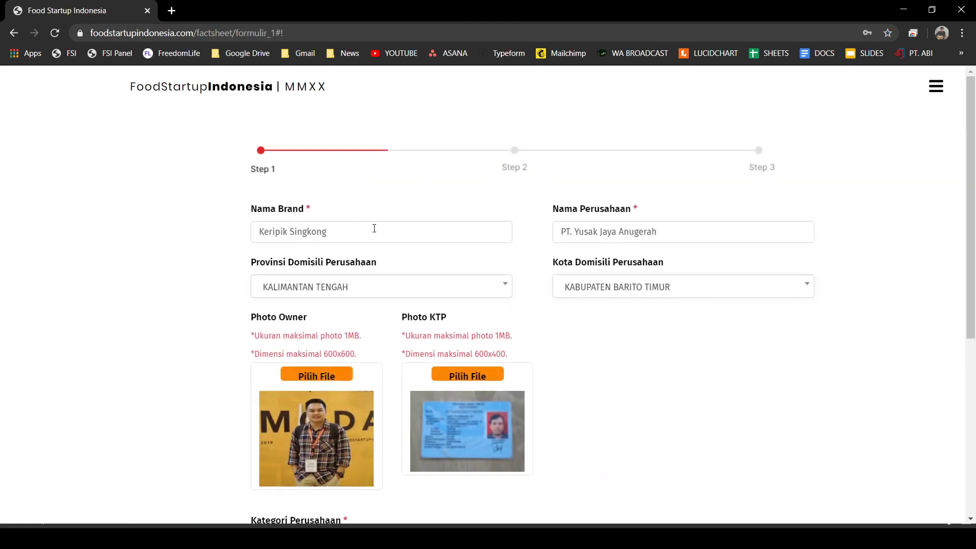
- Page through the step forms and switch the company category to Food Service
scroll(293, 274, down, 5)
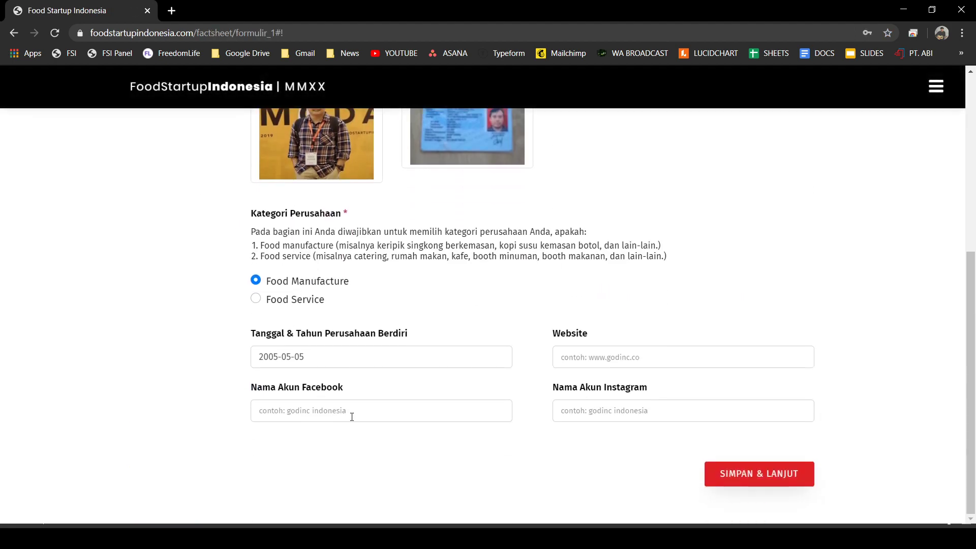
click(707, 475)
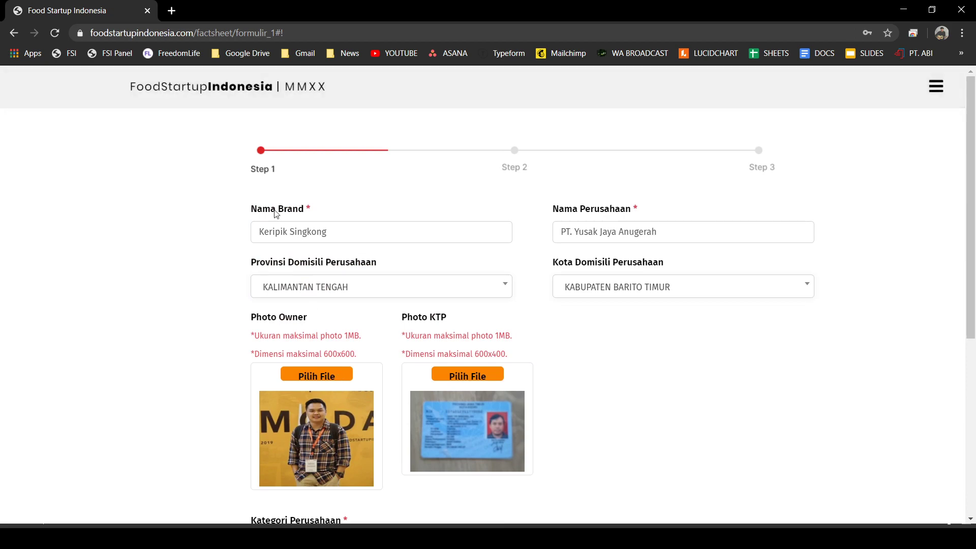
scroll(728, 453, down, 5)
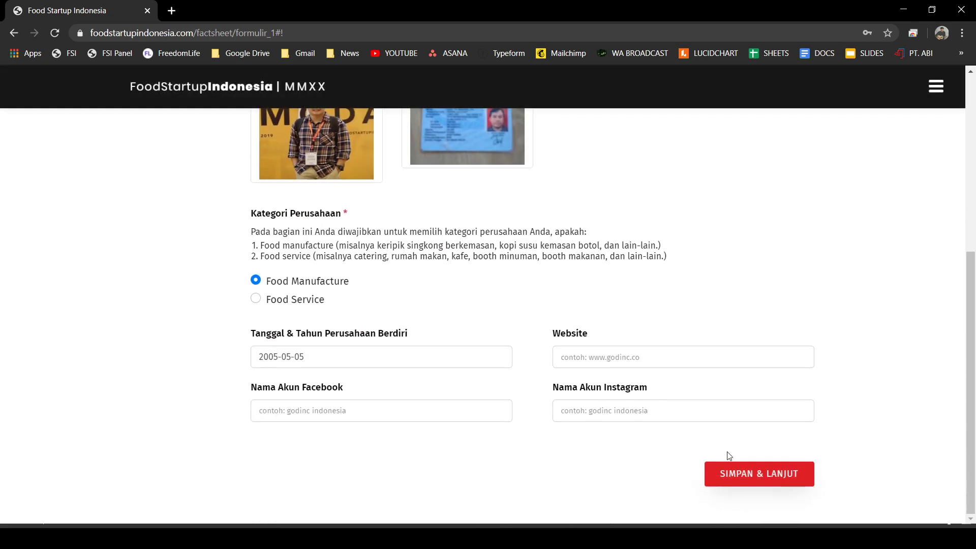
click(755, 480)
scroll(359, 315, down, 5)
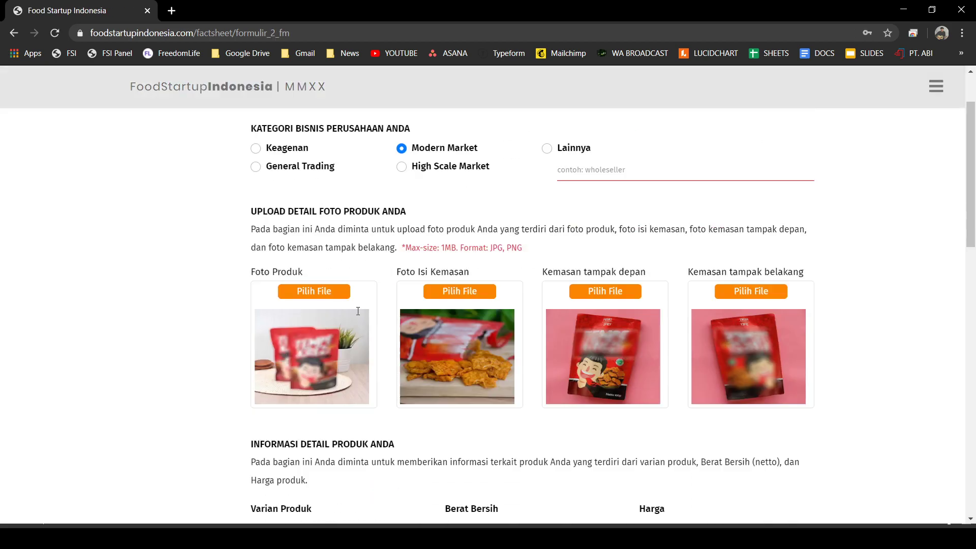
scroll(359, 315, down, 10)
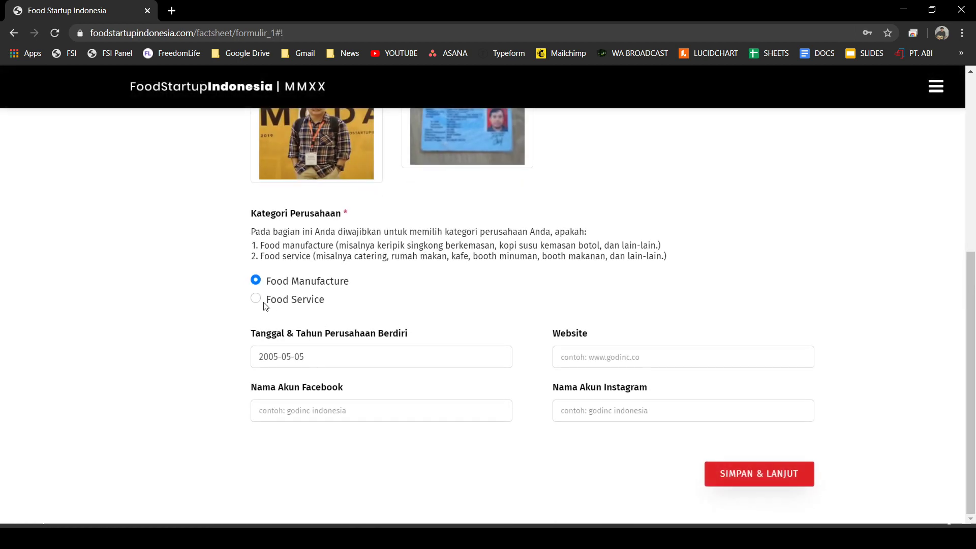
click(256, 301)
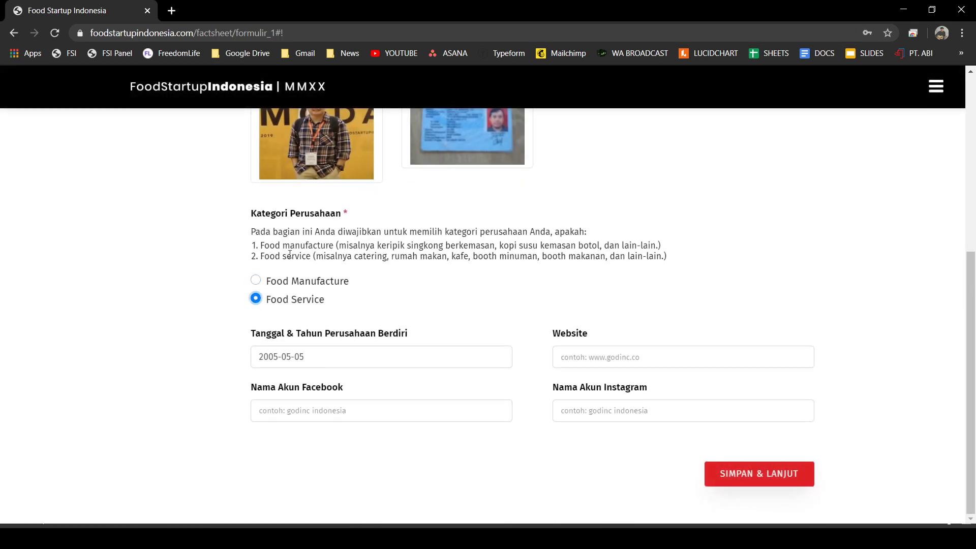
- Continue to the Food Service Step 2 form and tick RESTAURANT
click(743, 473)
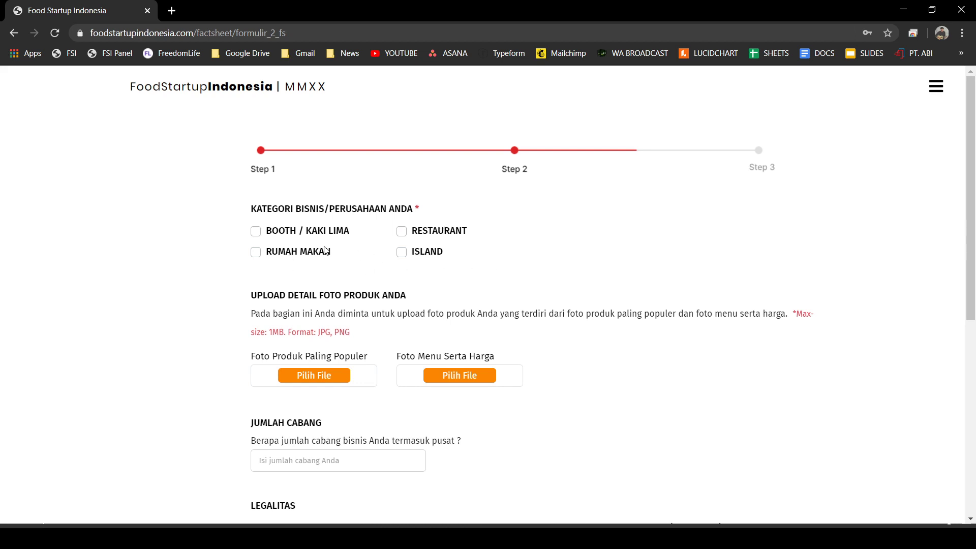
click(402, 233)
scroll(421, 242, down, 4)
scroll(294, 289, up, 2)
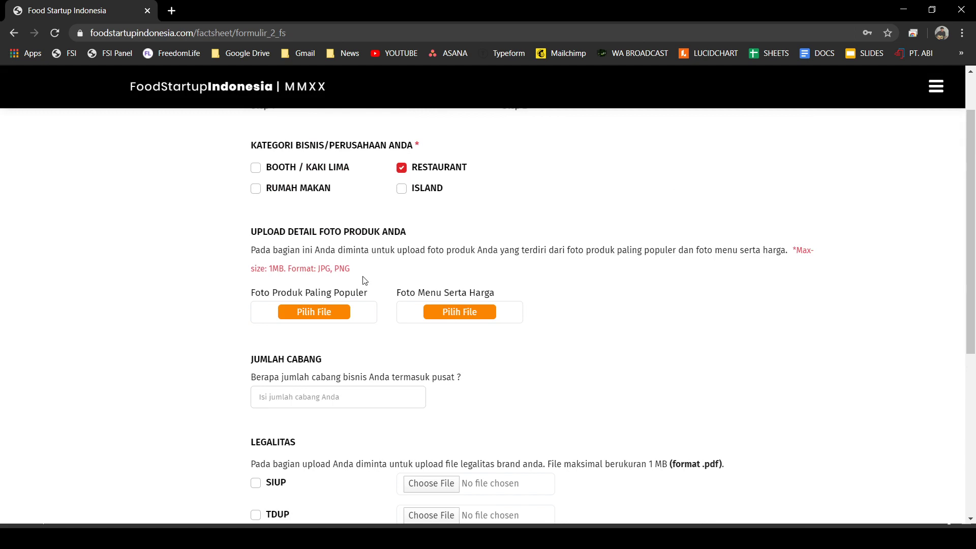
- Upload mie_goreng as the popular product photo and menu_mie as the menu photo
click(334, 314)
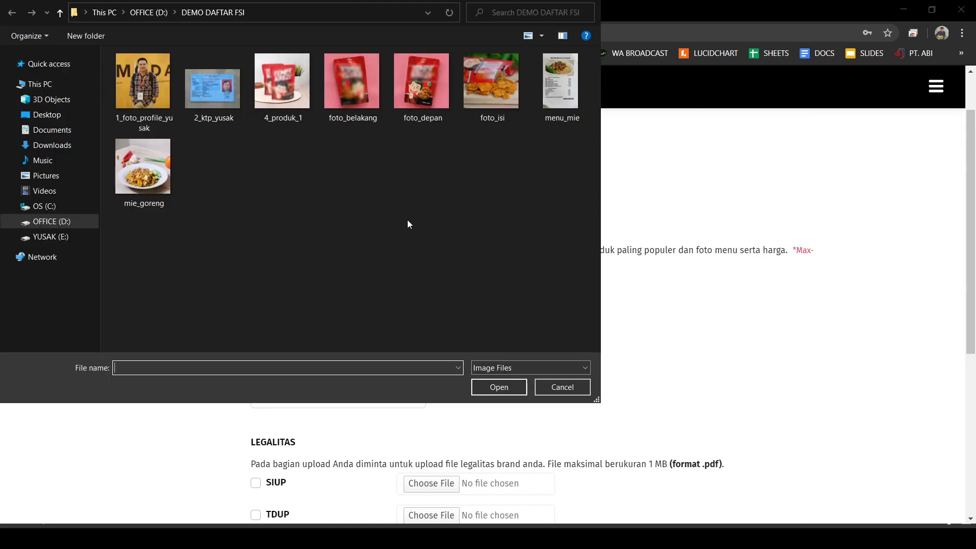
click(164, 187)
key(Return)
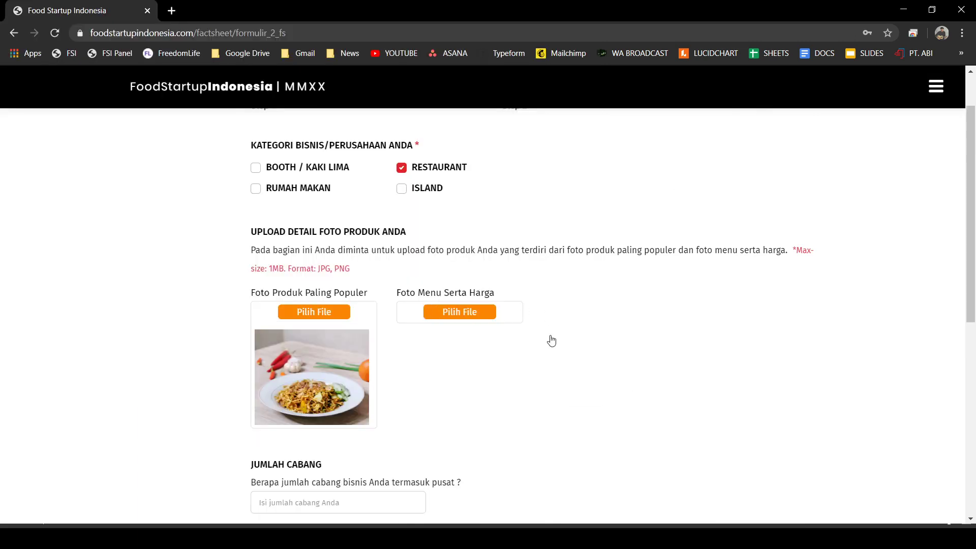
click(479, 313)
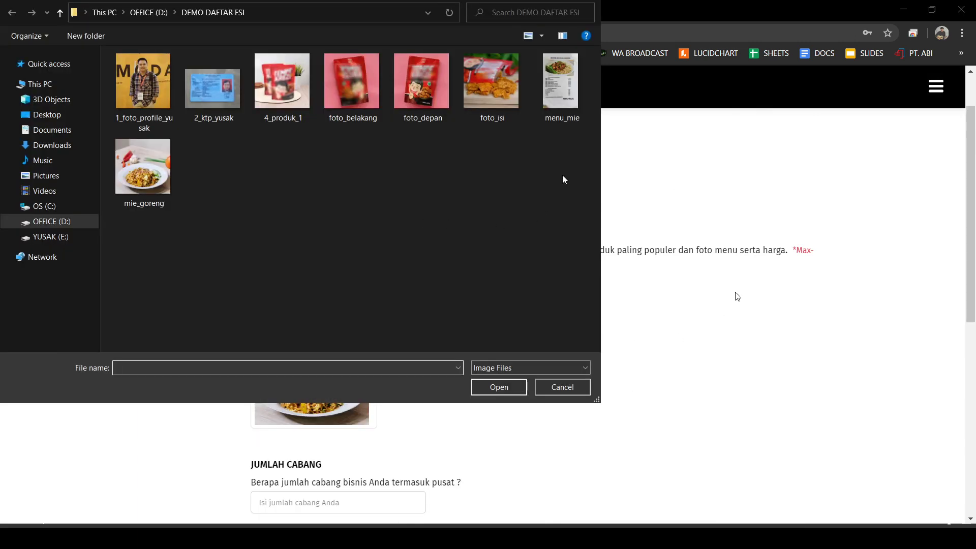
click(562, 97)
key(Return)
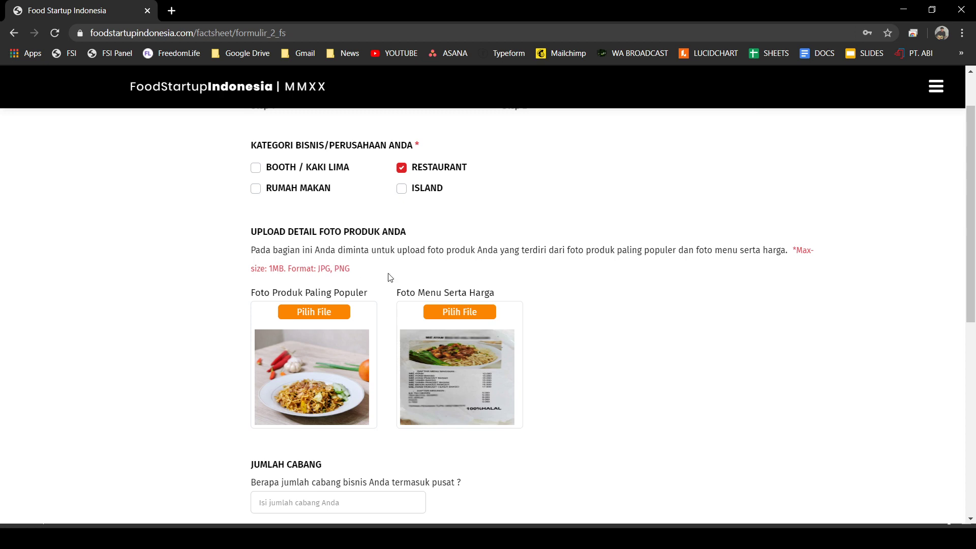
scroll(585, 349, down, 3)
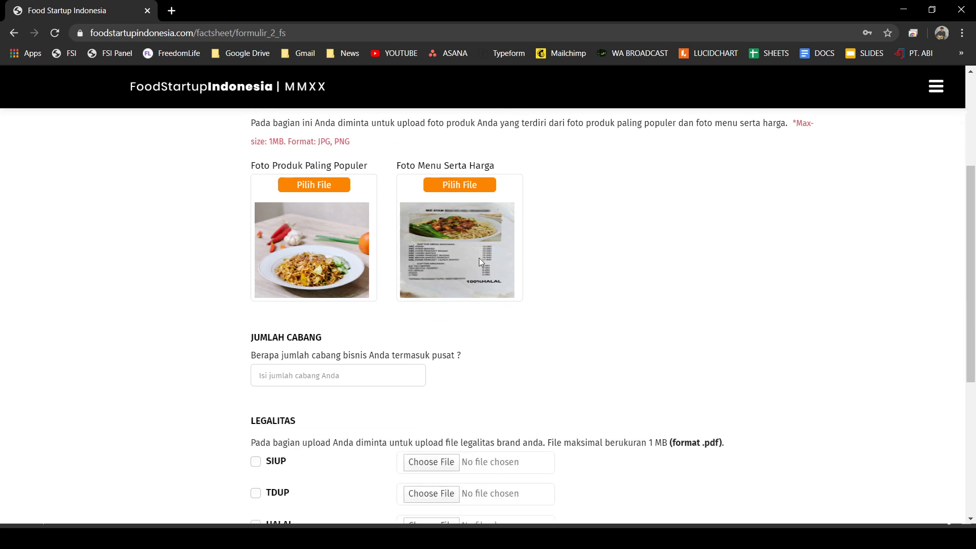
click(356, 376)
scroll(315, 346, down, 1)
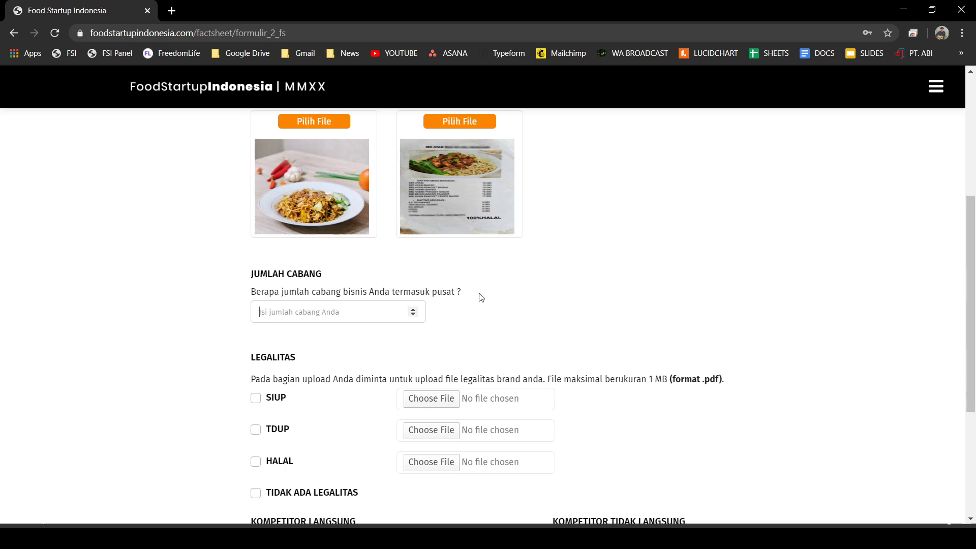
- Enter 1 as the number of branches
click(651, 286)
click(381, 315)
text(1)
key(BackSpace)
text(1)
- Set the legality option to TIDAK ADA LEGALITAS, leaving HALAL unticked
scroll(278, 328, down, 1)
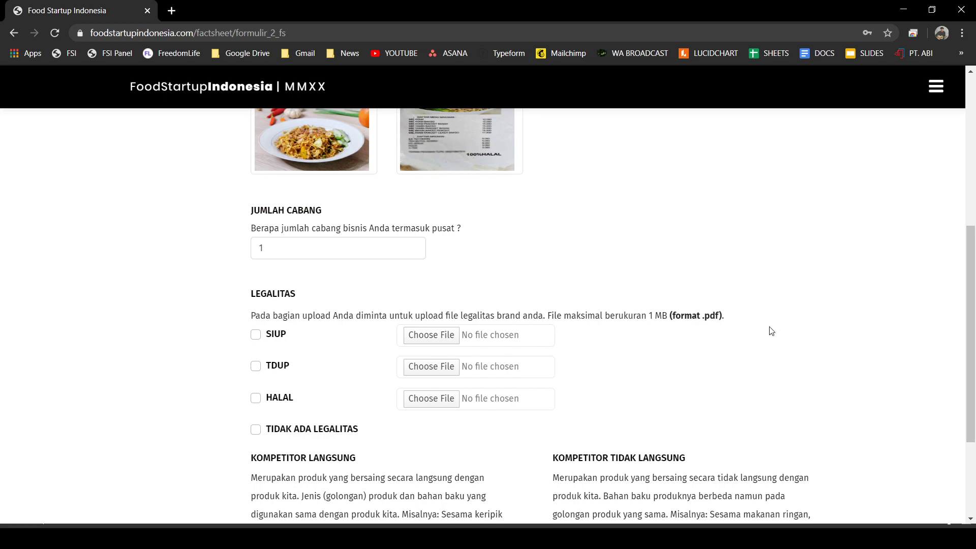
scroll(287, 394, down, 1)
click(256, 334)
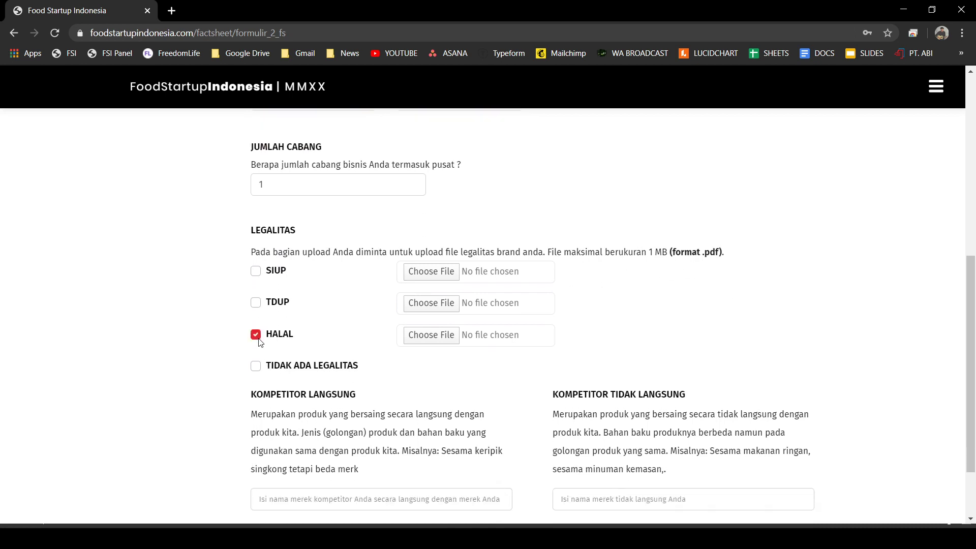
click(256, 366)
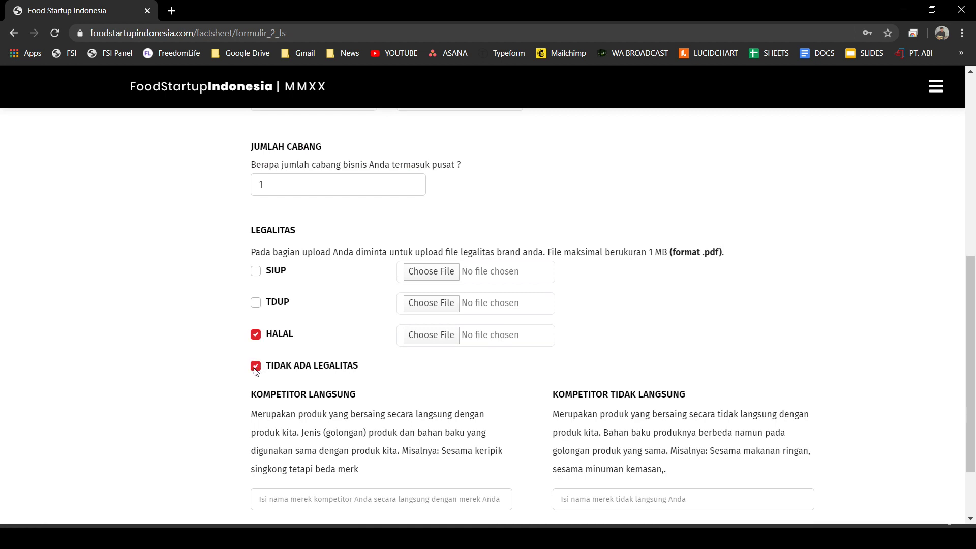
click(256, 335)
- Enter Mie Ayam Ribonding as the direct competitor
scroll(316, 376, down, 1)
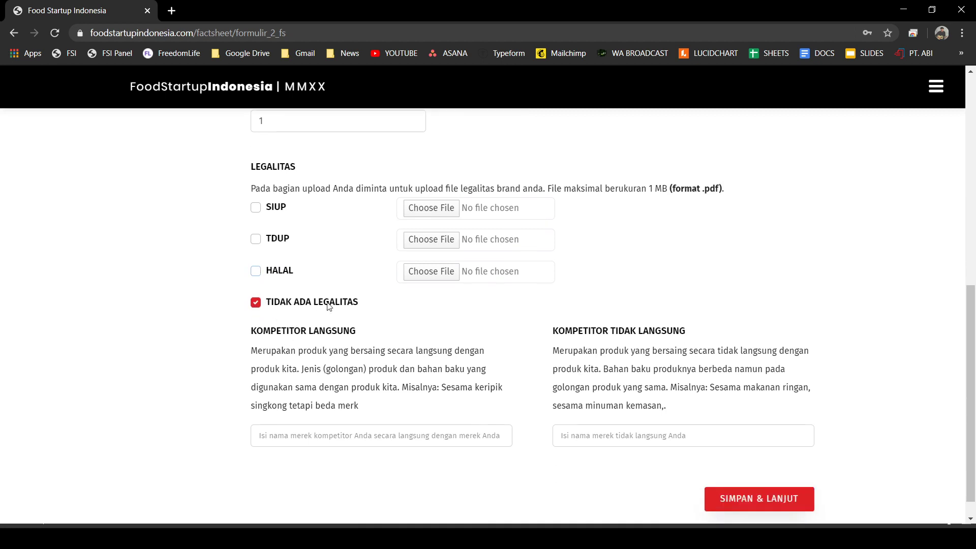
scroll(470, 336, down, 1)
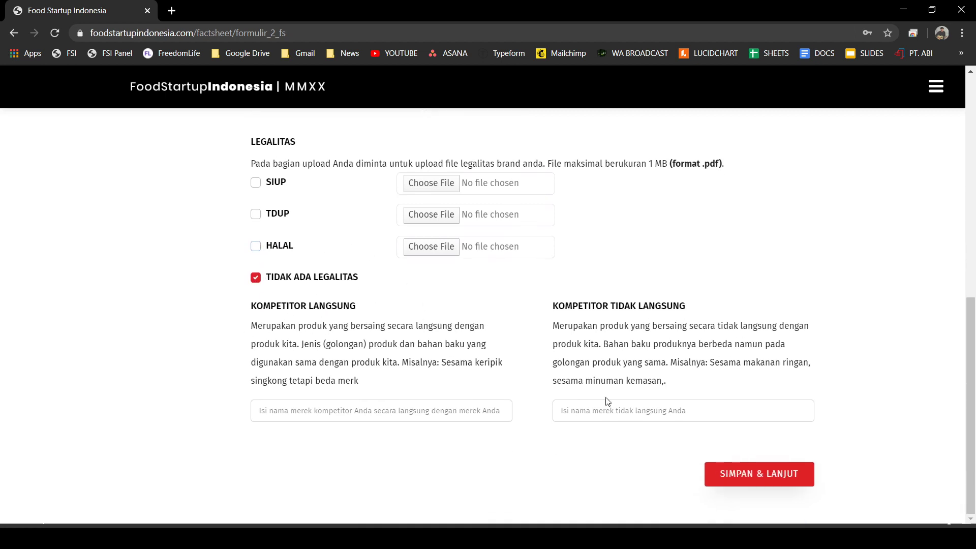
scroll(362, 440, up, 8)
scroll(383, 407, down, 5)
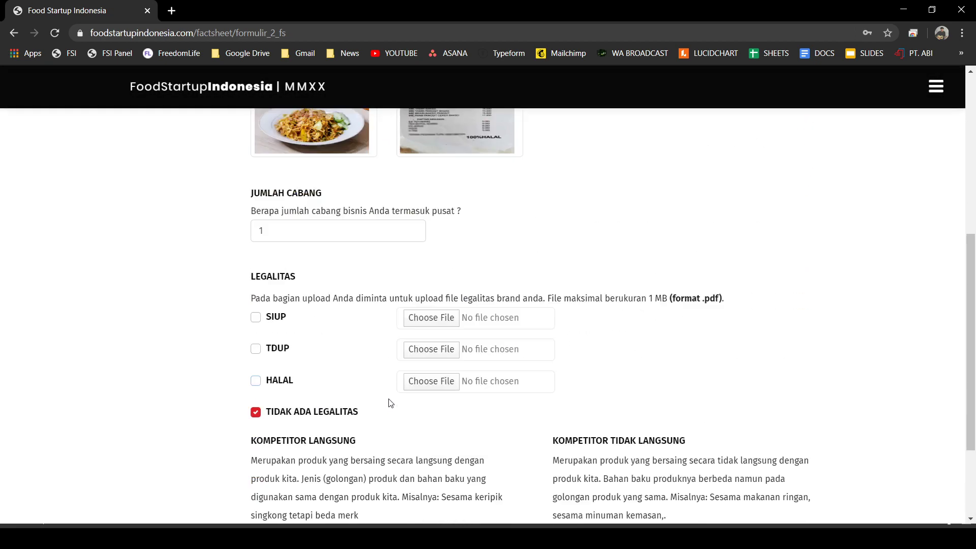
scroll(390, 403, down, 2)
click(381, 406)
text(M)
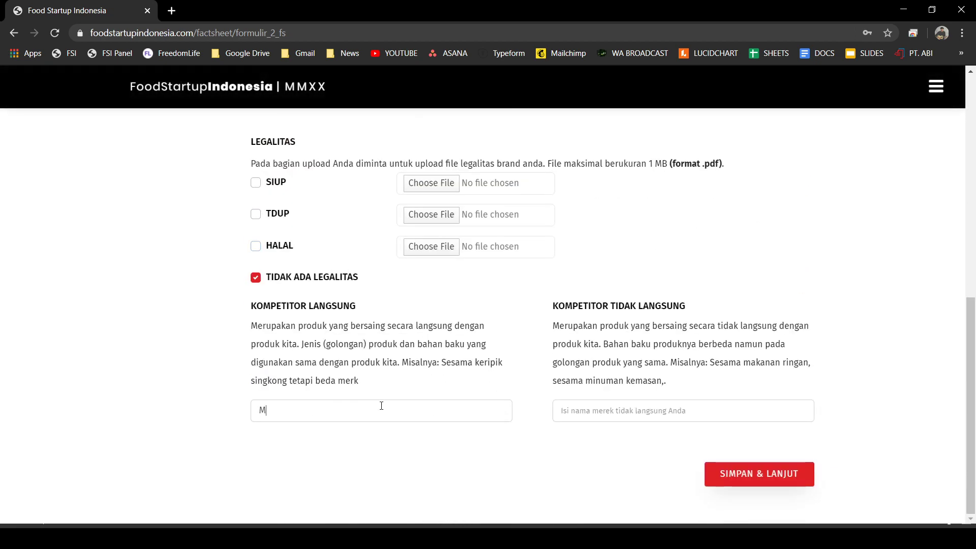
text(ie)
click(404, 438)
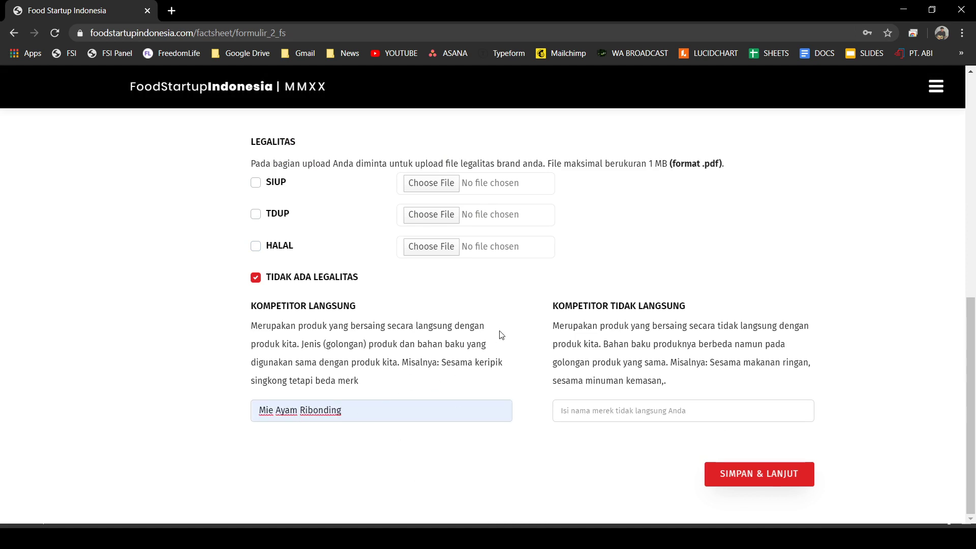
click(624, 409)
- Enter Bihun Goreng as the indirect competitor
text(nasi)
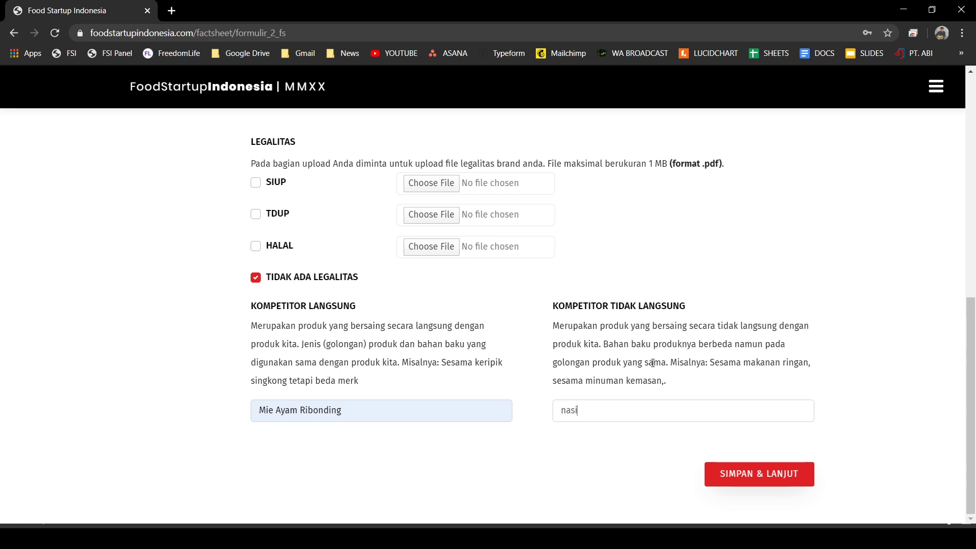
key(BackSpace)
key(BackSpace)
key(BackSpace)
key(BackSpace)
text(Nasi giren)
key(BackSpace)
key(BackSpace)
key(BackSpace)
key(BackSpace)
key(BackSpace)
key(BackSpace)
key(BackSpace)
key(BackSpace)
key(BackSpace)
key(BackSpace)
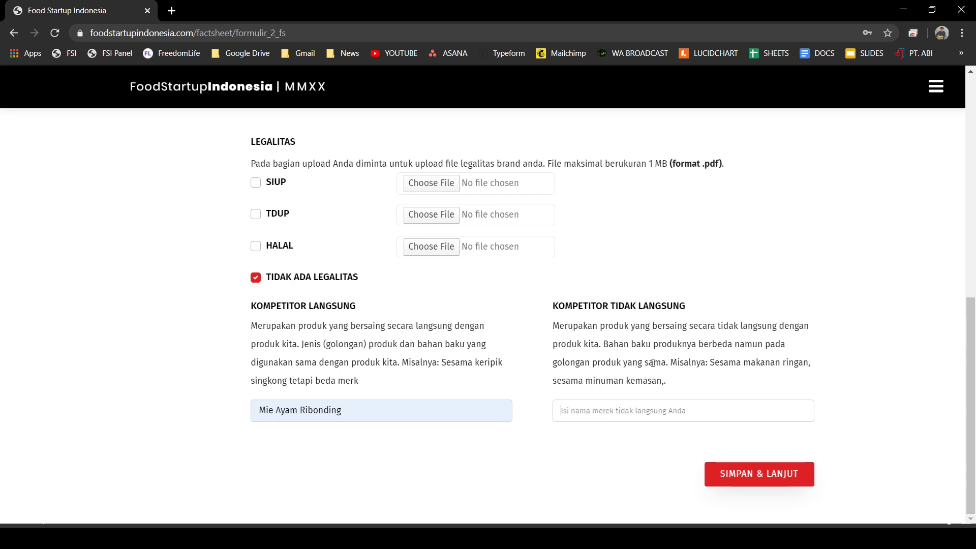
text(Bihun G)
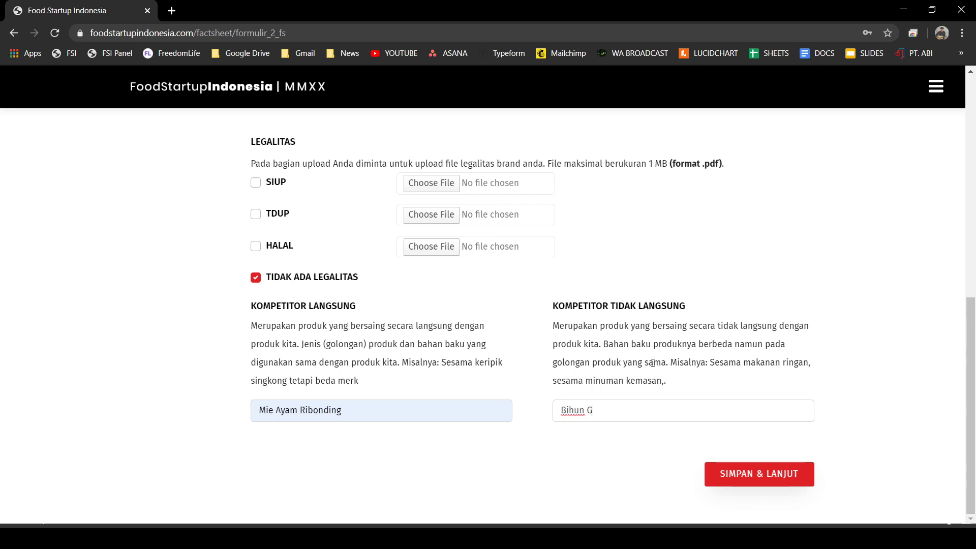
text(oreng)
- On step 3, answer Ya to additional funding and choose Fintech as the type
click(763, 481)
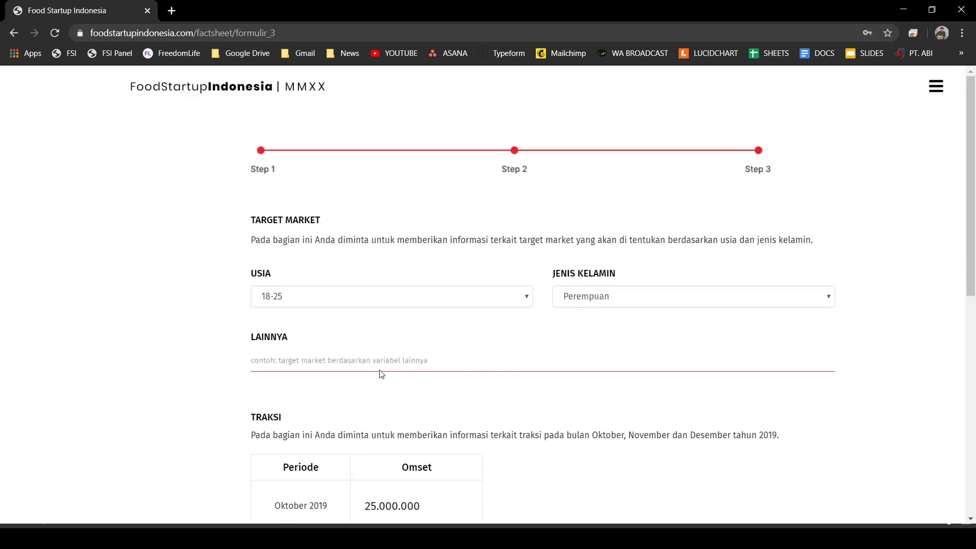
scroll(560, 277, down, 4)
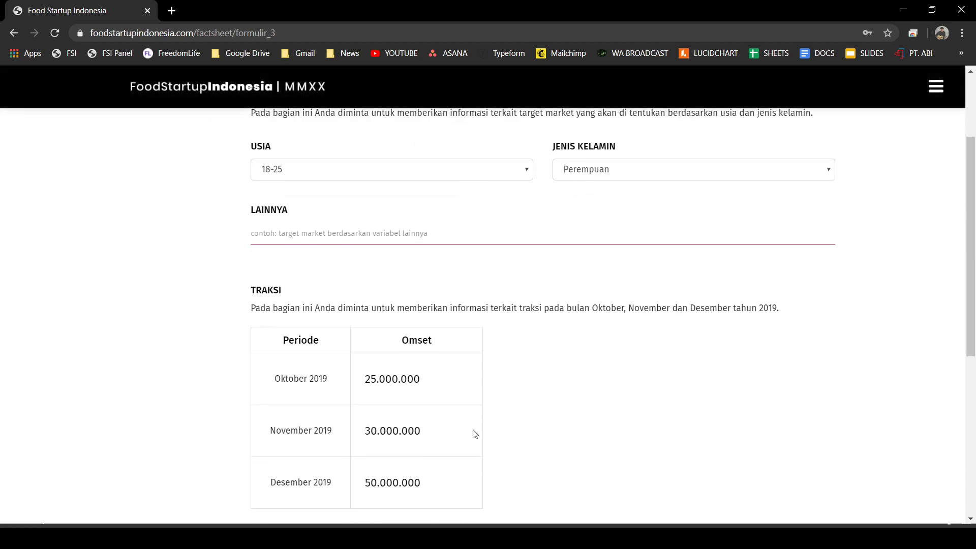
scroll(424, 341, down, 4)
scroll(495, 300, up, 3)
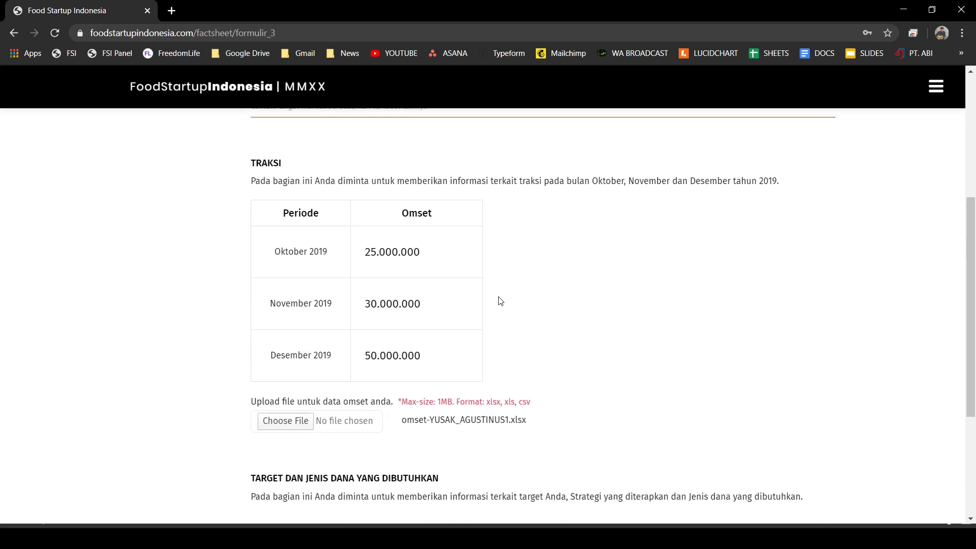
scroll(509, 356, down, 1)
scroll(509, 356, down, 2)
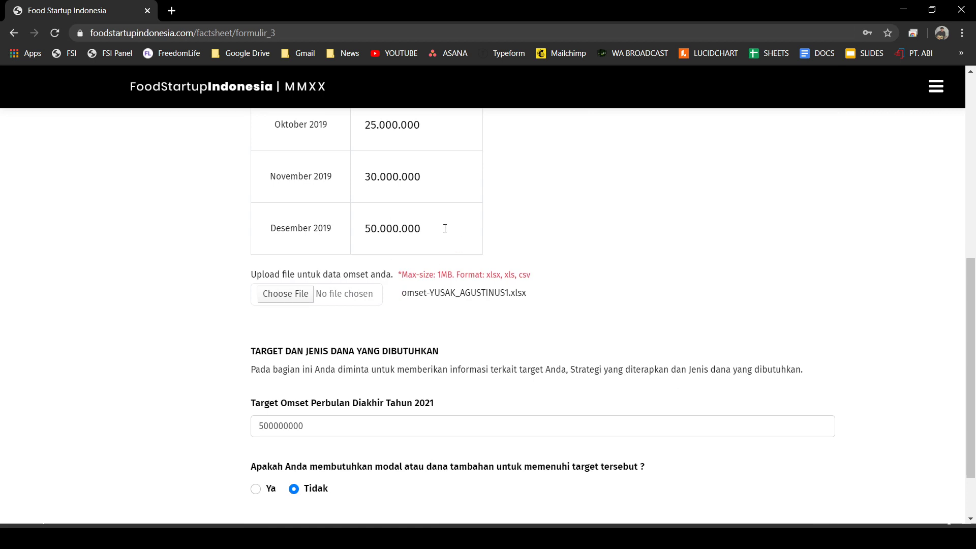
scroll(445, 229, down, 2)
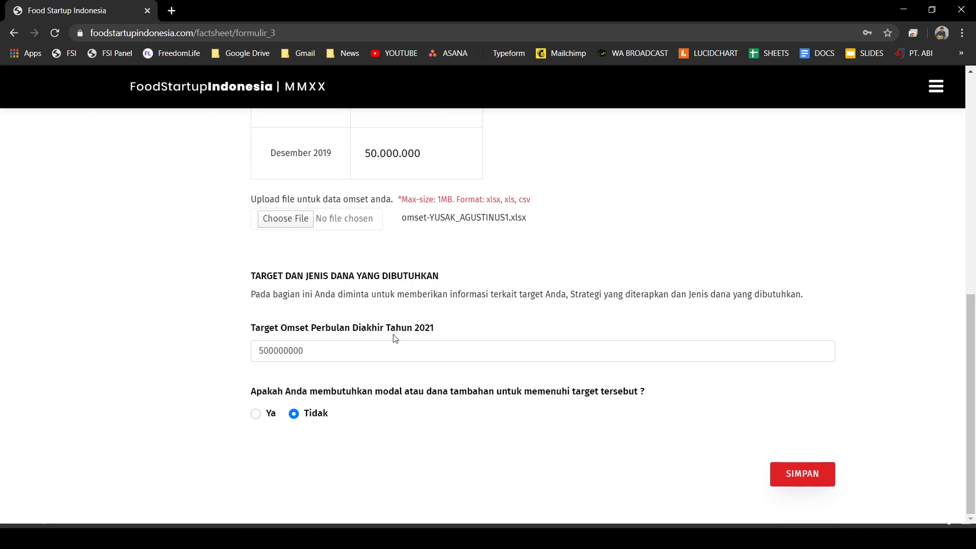
click(257, 413)
scroll(302, 398, down, 5)
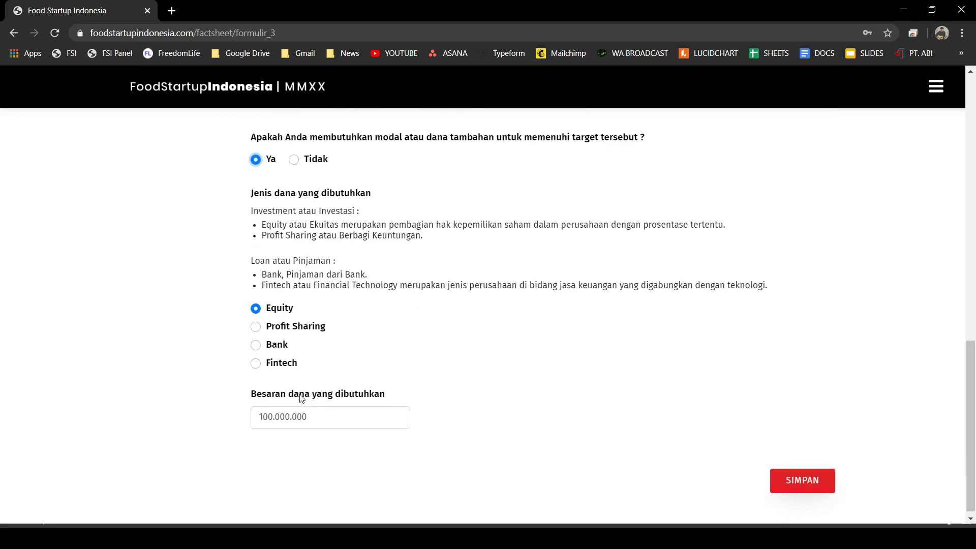
click(256, 363)
- Set the funding amount to 50.000.000 and save step 3
scroll(367, 348, down, 1)
double_click(275, 410)
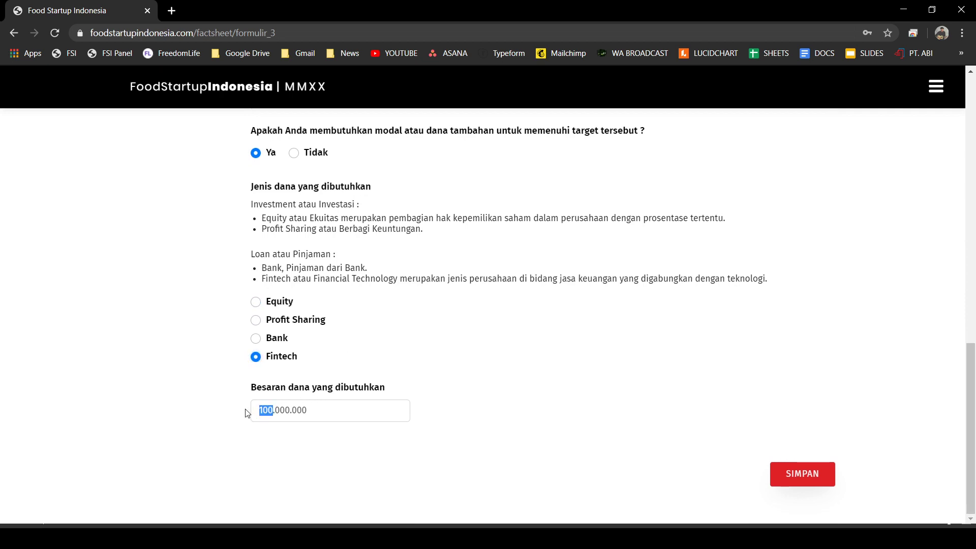
key(BackSpace)
text(50)
drag(297, 402, 226, 426)
text(50000000)
click(780, 470)
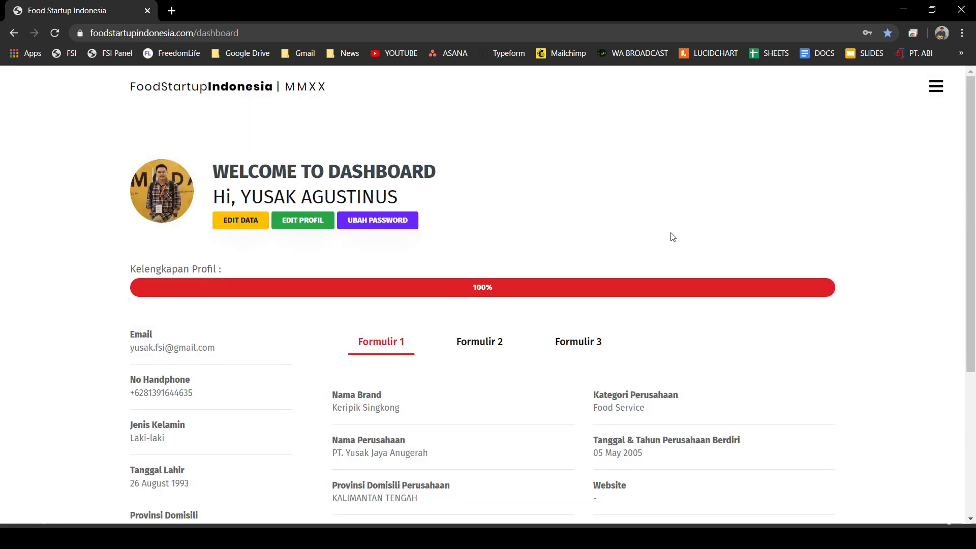
- Open Edit Profil, select the surname in Nama Lengkap, and save the profile
scroll(672, 236, down, 1)
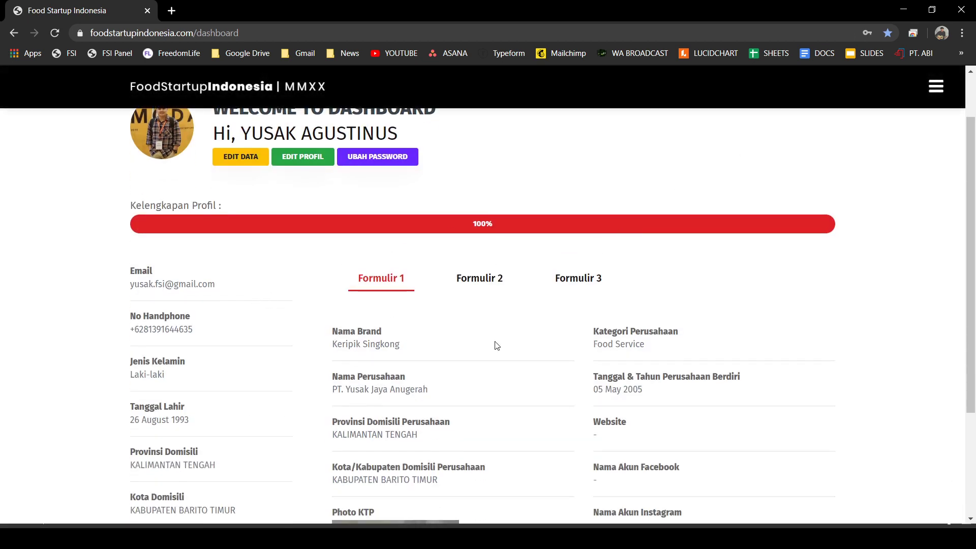
scroll(340, 361, down, 1)
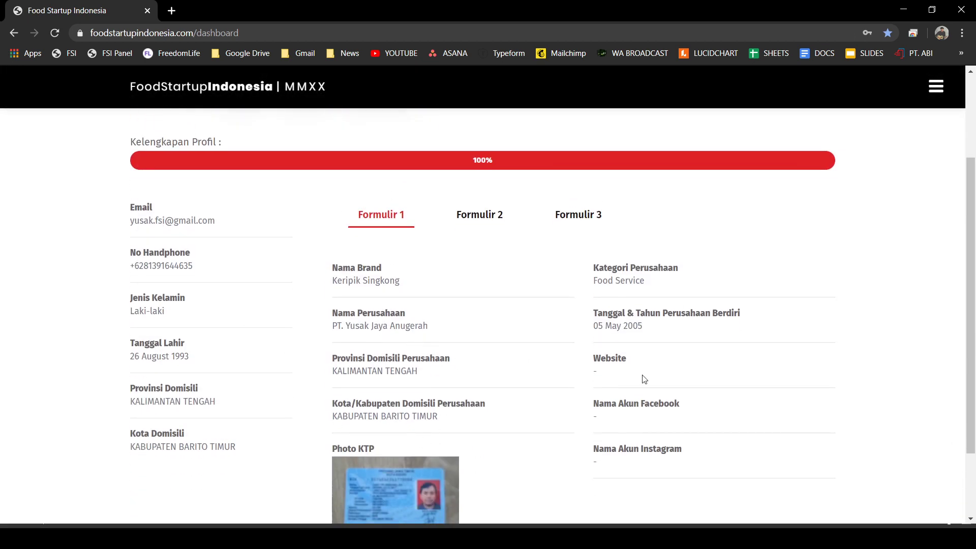
scroll(644, 379, up, 2)
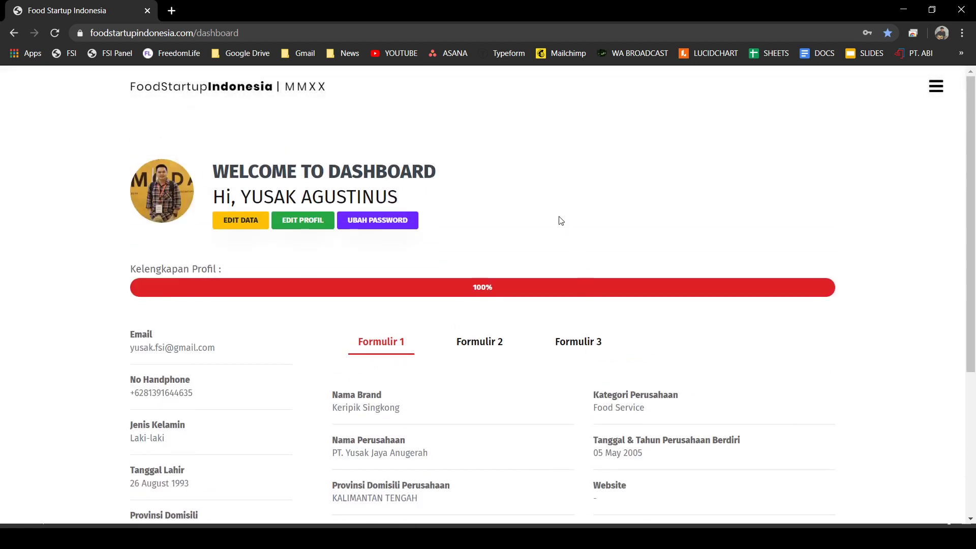
click(306, 225)
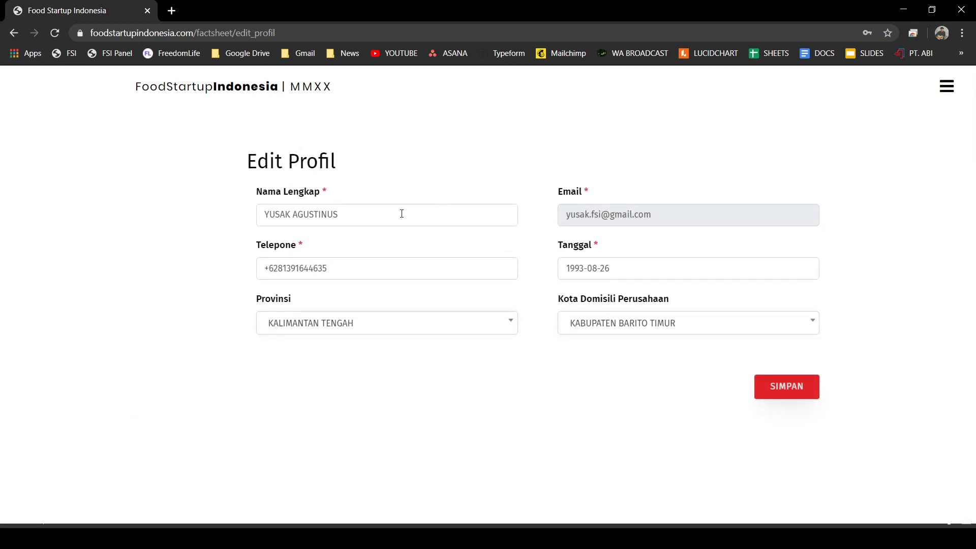
click(352, 212)
drag(293, 215, 354, 213)
click(367, 184)
click(790, 396)
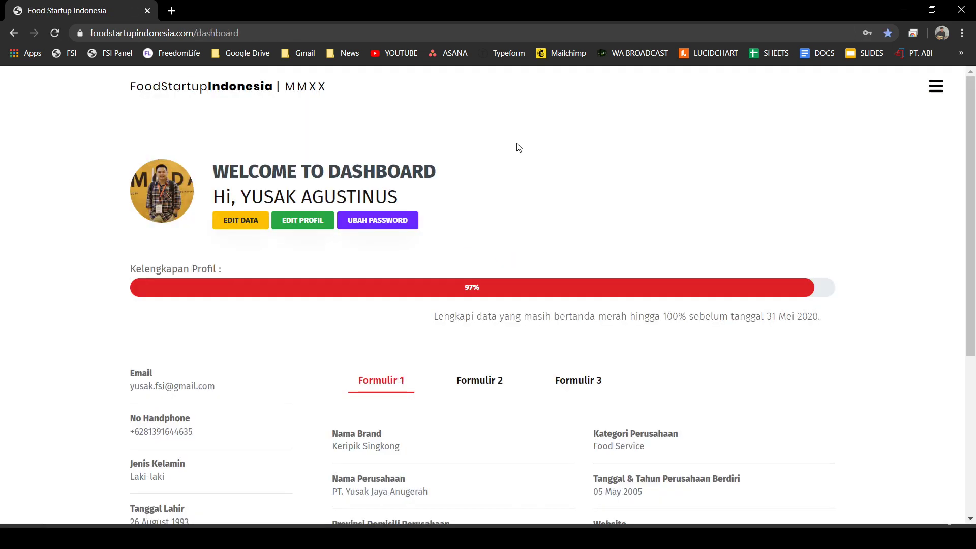
- Log out of the account from the site navigation menu
click(935, 87)
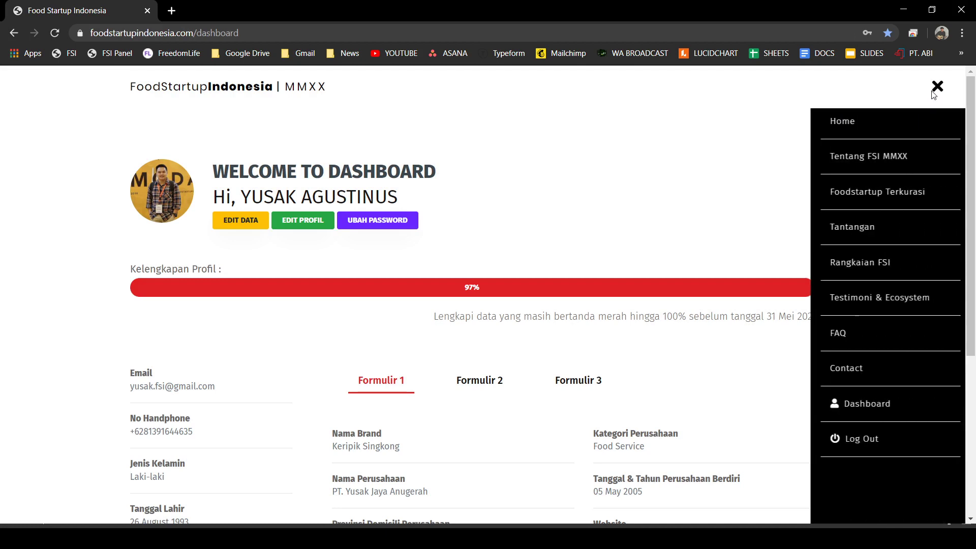
click(857, 439)
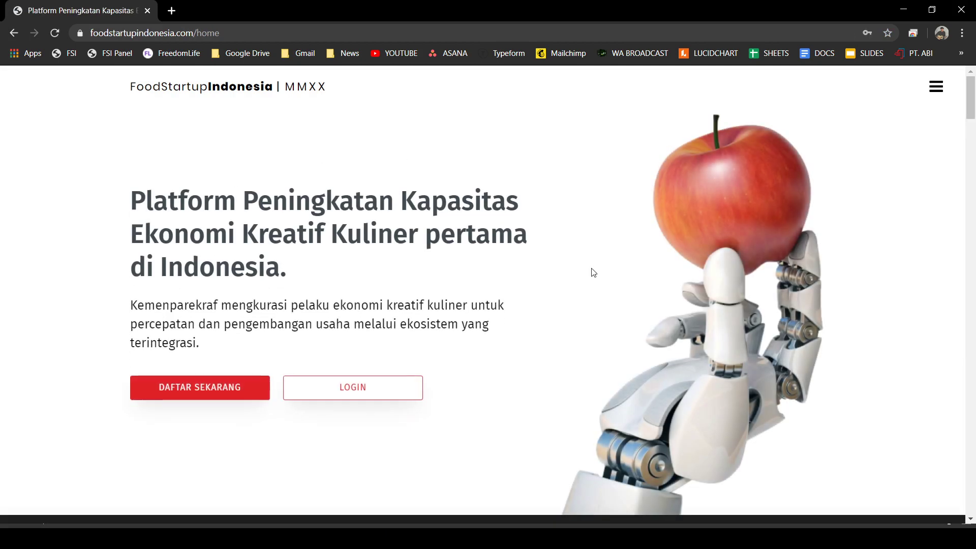
scroll(870, 459, down, 5)
scroll(869, 459, down, 10)
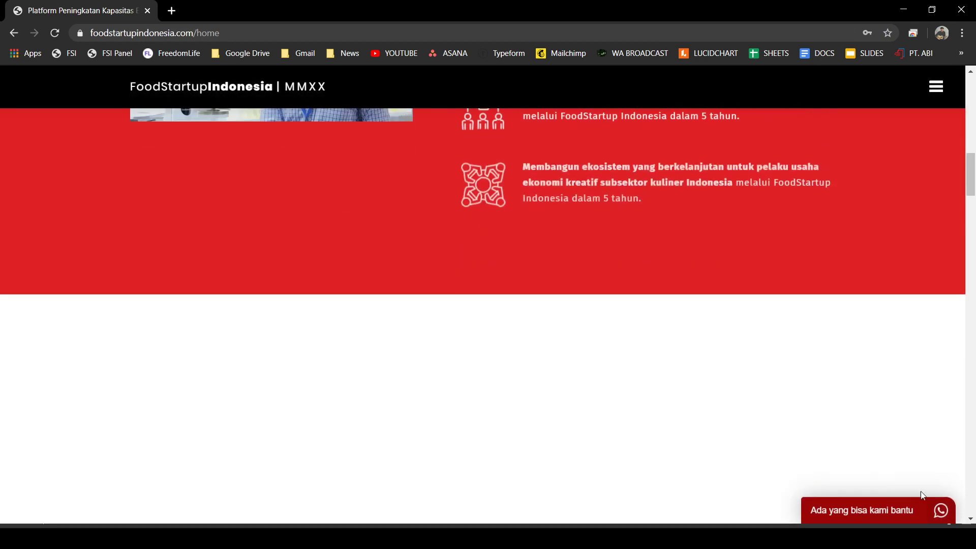
- Open and close the support chat, open the login form, then start a new browser tab
click(942, 517)
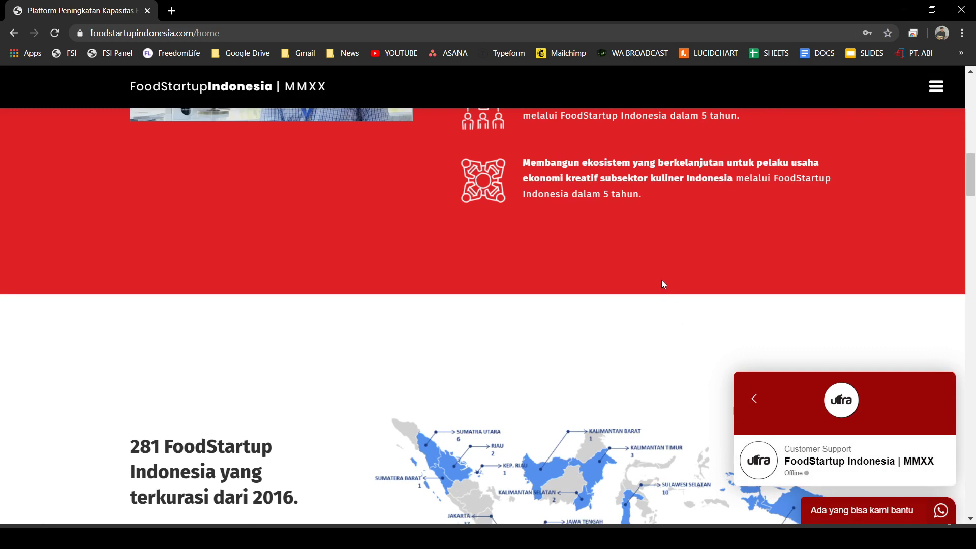
scroll(645, 282, up, 15)
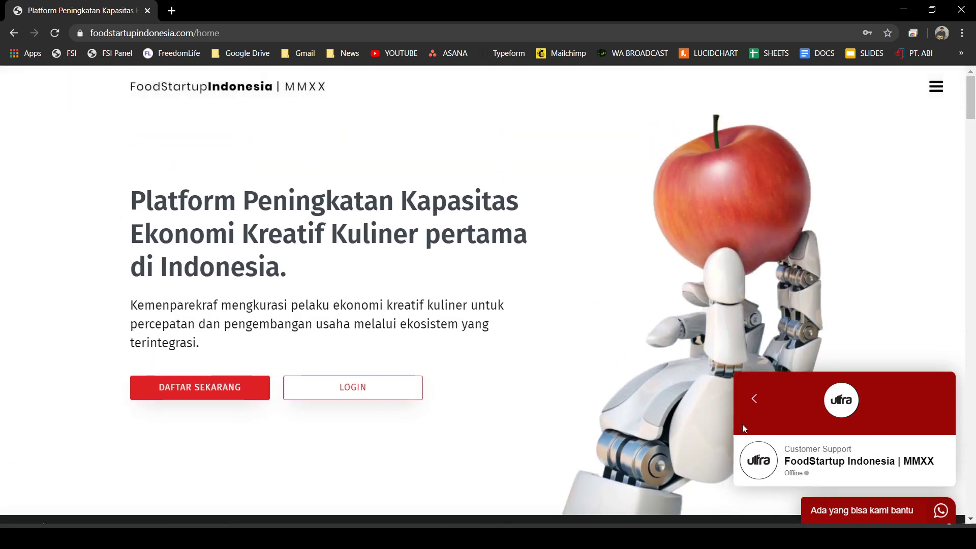
click(754, 402)
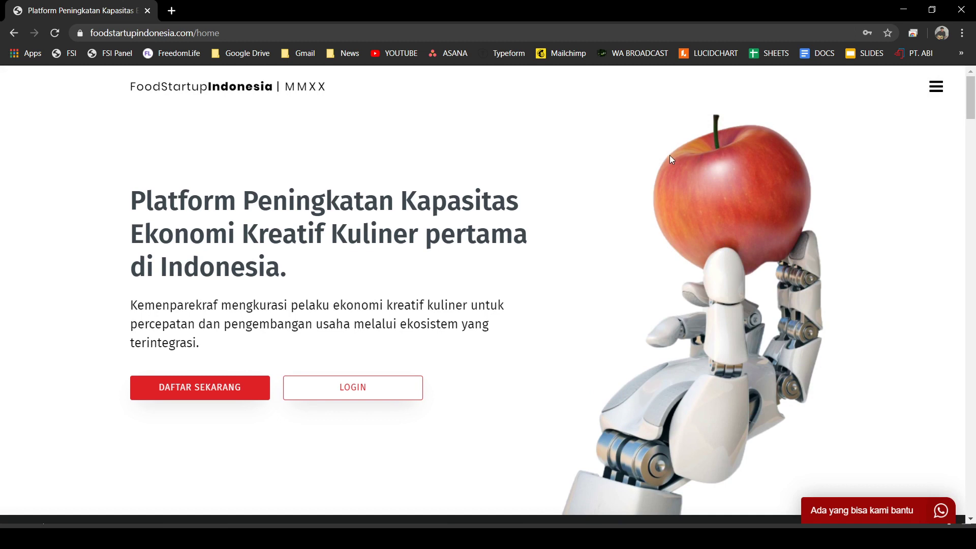
click(936, 87)
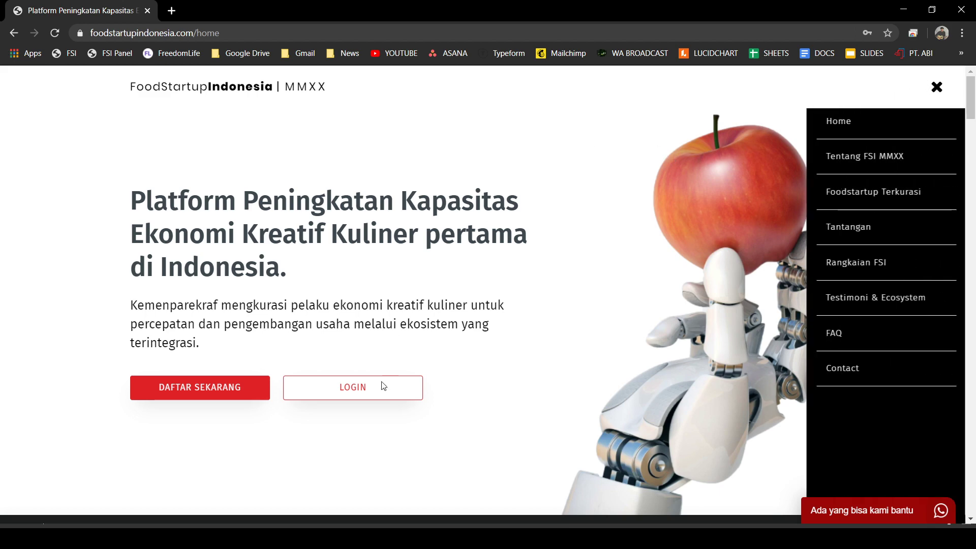
click(353, 399)
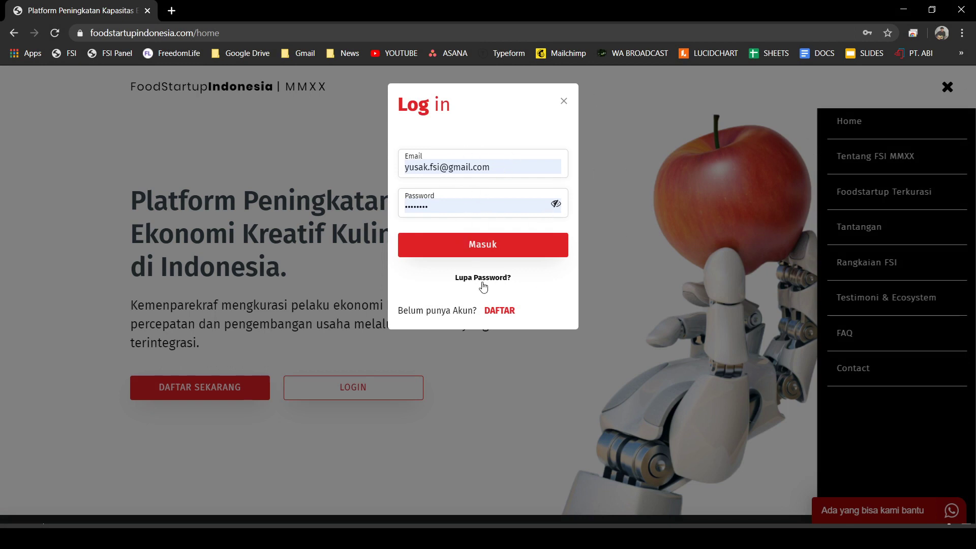
click(172, 10)
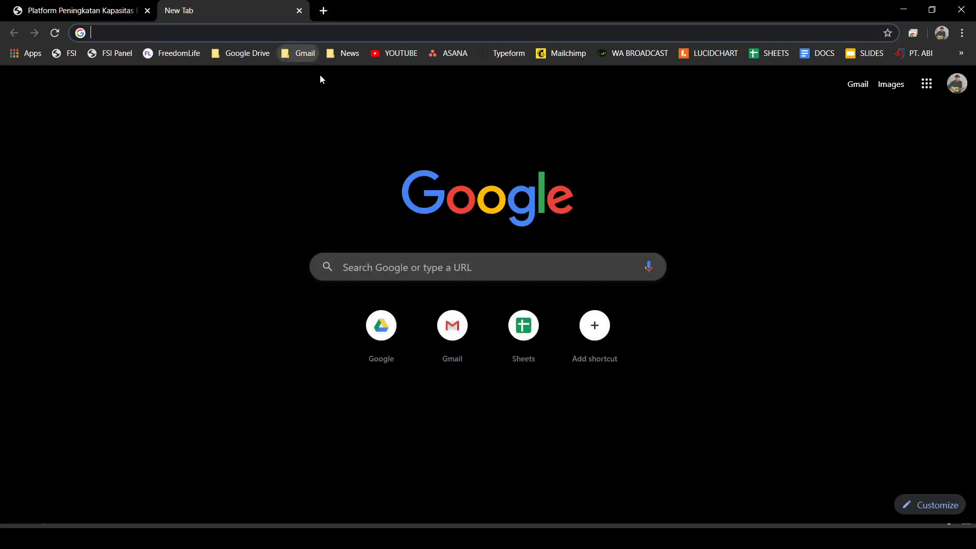
- Go to Gmail and choose to add another Google account
click(300, 53)
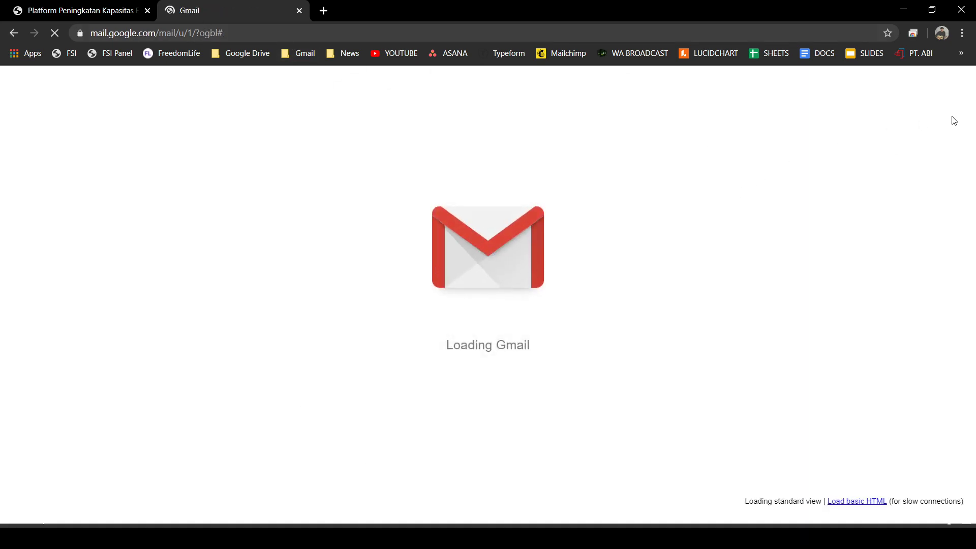
click(954, 86)
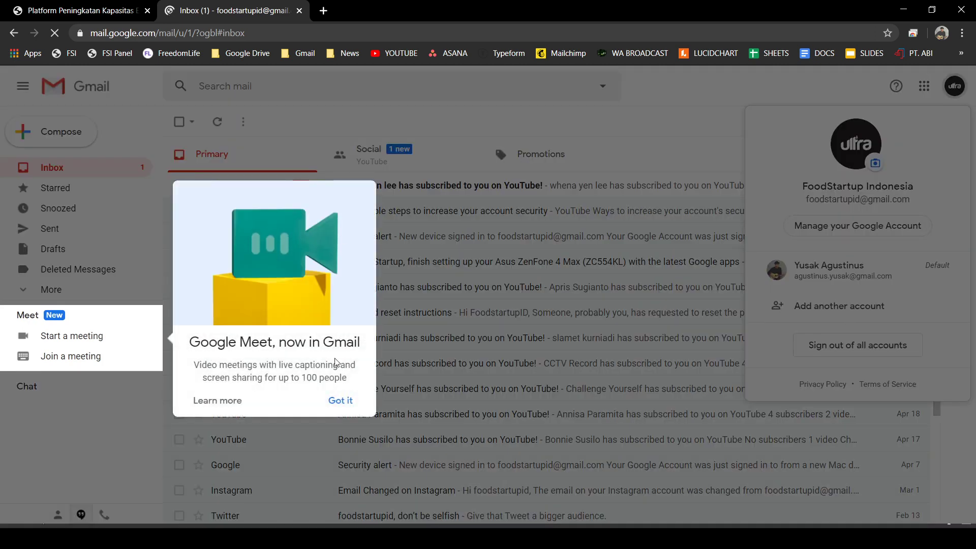
click(340, 401)
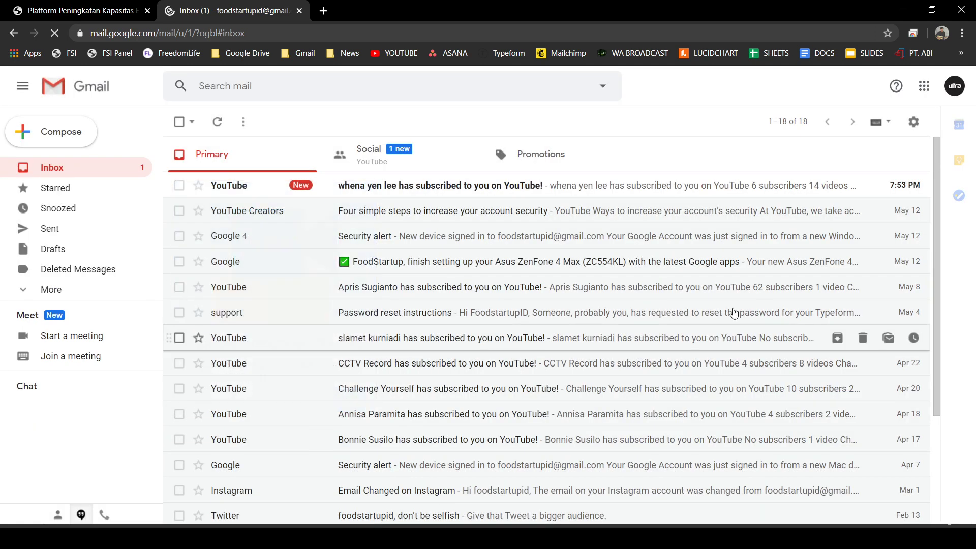
click(958, 87)
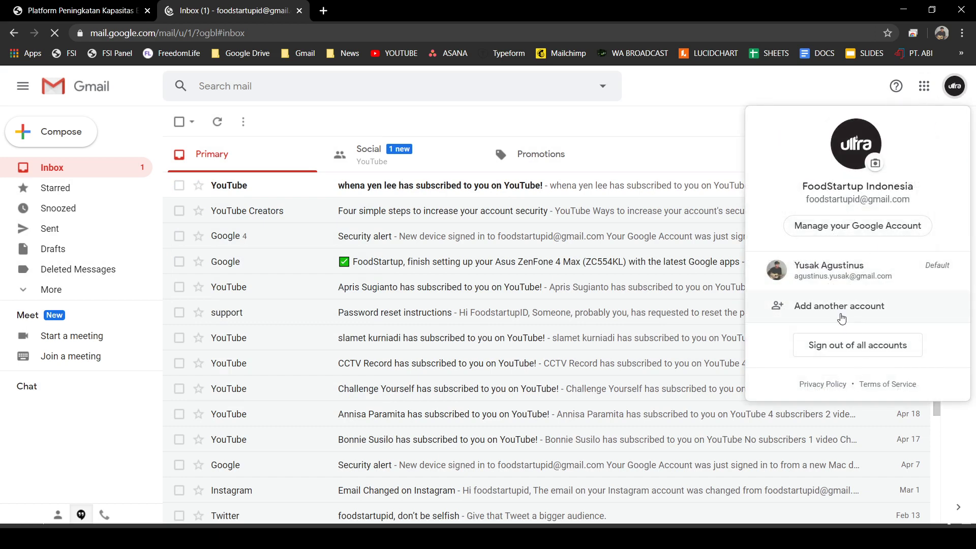
click(818, 309)
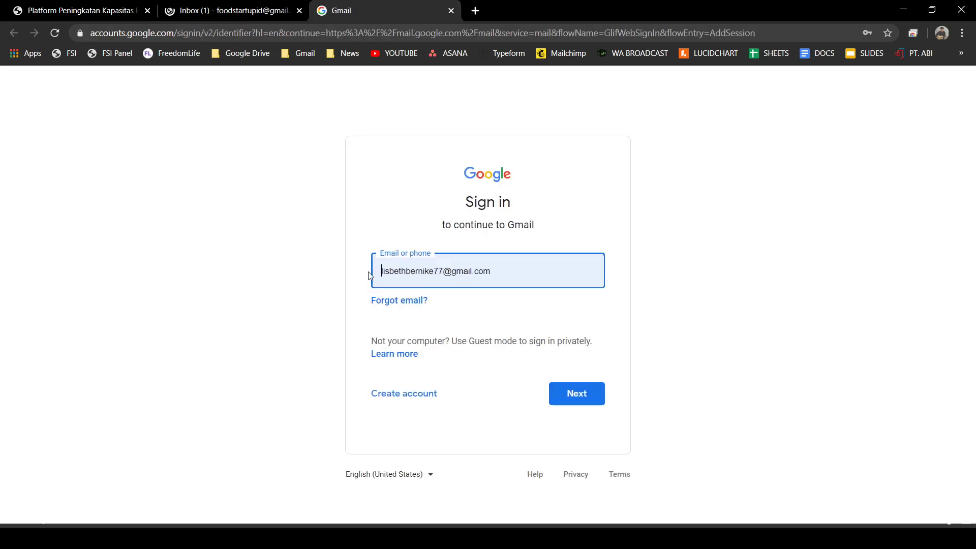
- Sign in with the FSI Gmail address and the account password
click(391, 276)
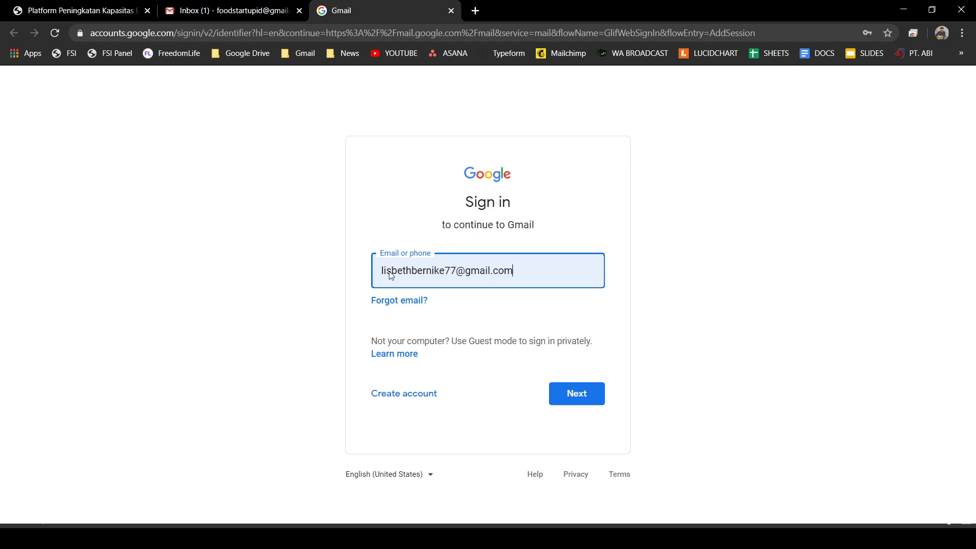
key(BackSpace)
key(BackSpace)
key(BackSpace)
key(BackSpace)
key(BackSpace)
key(BackSpace)
key(BackSpace)
key(BackSpace)
key(BackSpace)
key(BackSpace)
key(BackSpace)
key(BackSpace)
key(BackSpace)
key(BackSpace)
key(BackSpace)
key(BackSpace)
key(BackSpace)
key(BackSpace)
key(BackSpace)
key(BackSpace)
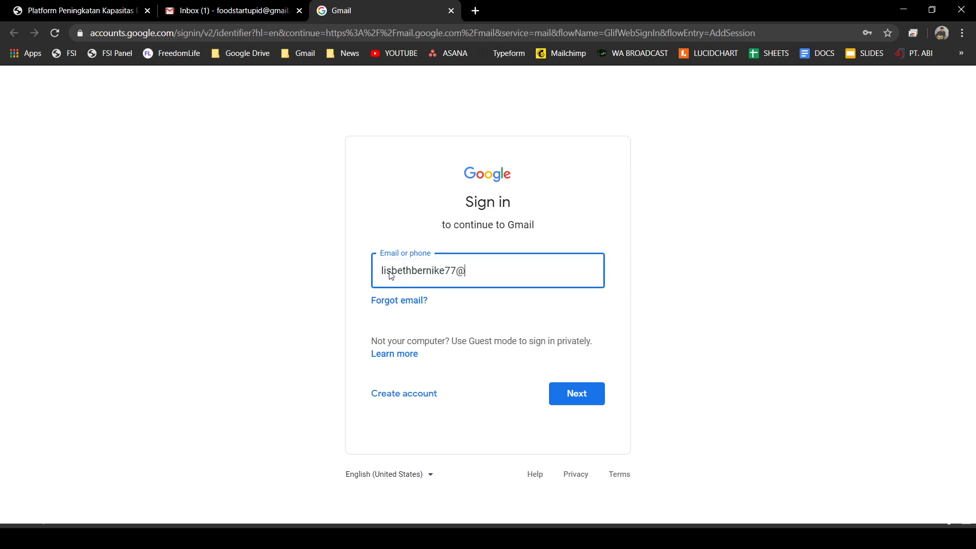
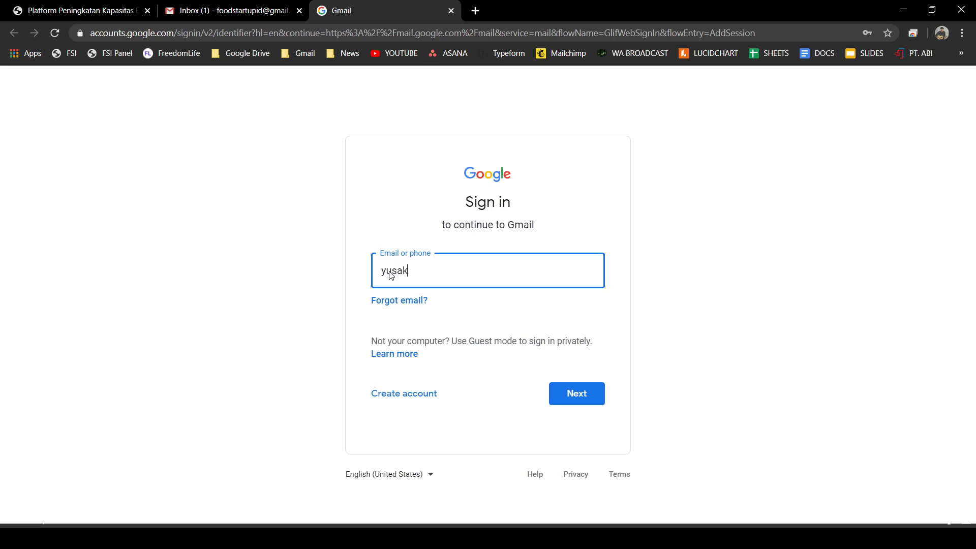
double_click(389, 271)
key(Right)
key(Return)
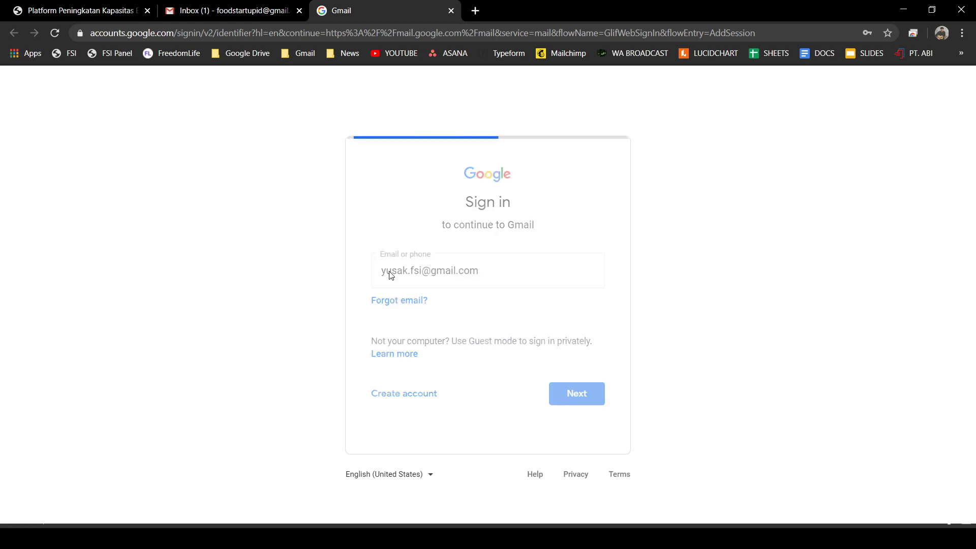
drag(440, 283, 335, 288)
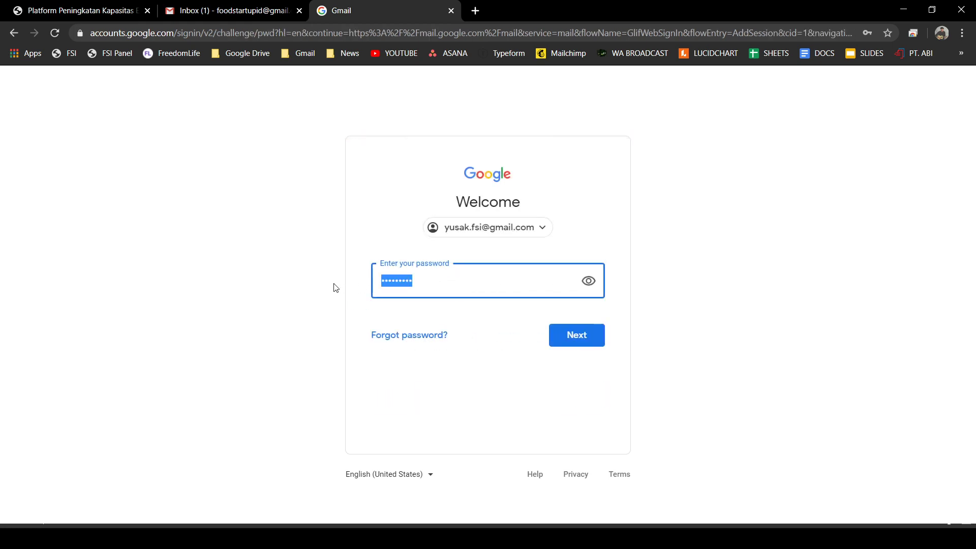
text(••••••••)
key(Return)
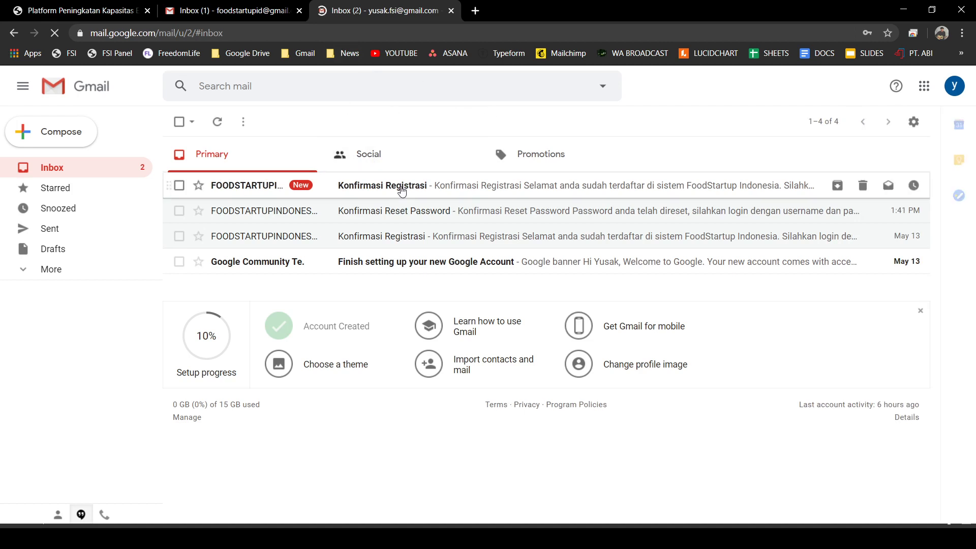
- Read the password in the Konfirmasi Registrasi email, then return to the FoodStartup tab
click(404, 192)
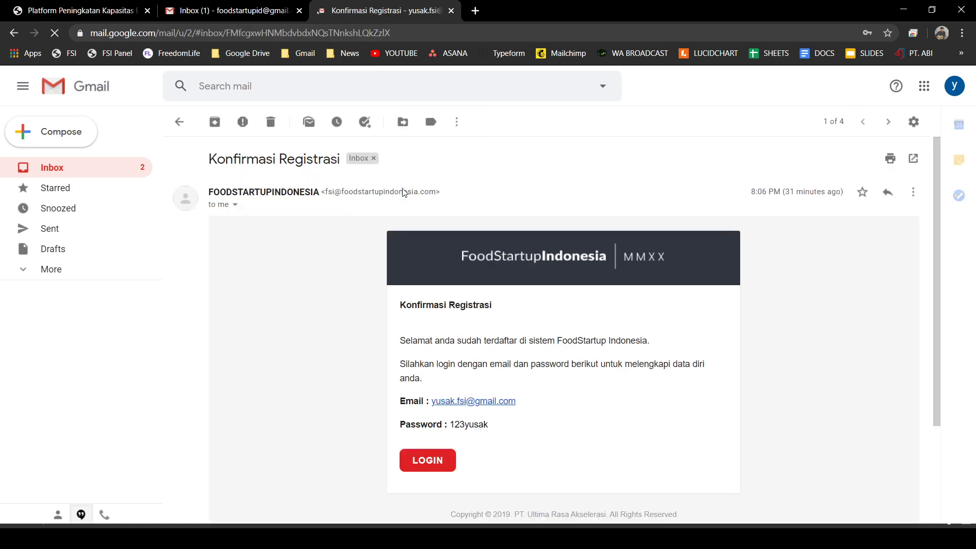
scroll(526, 326, down, 3)
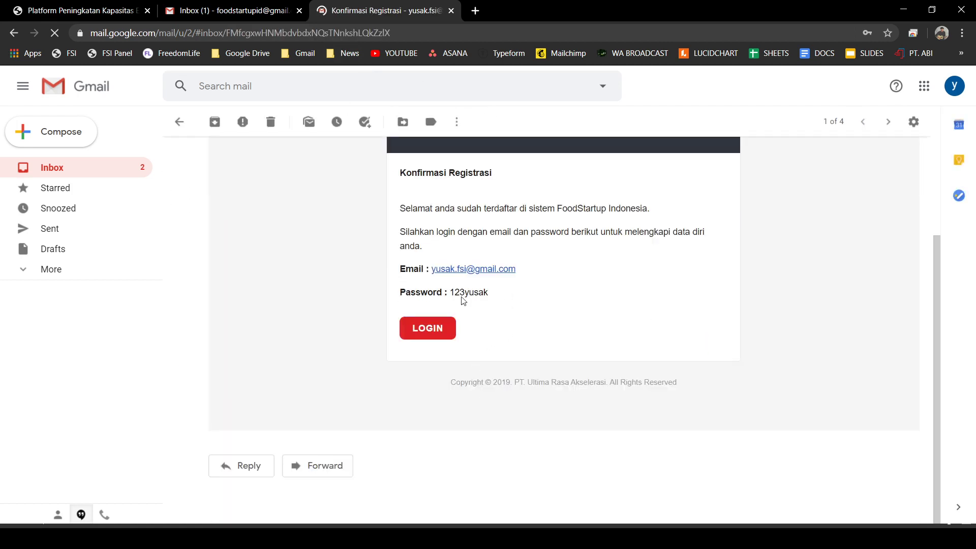
double_click(524, 289)
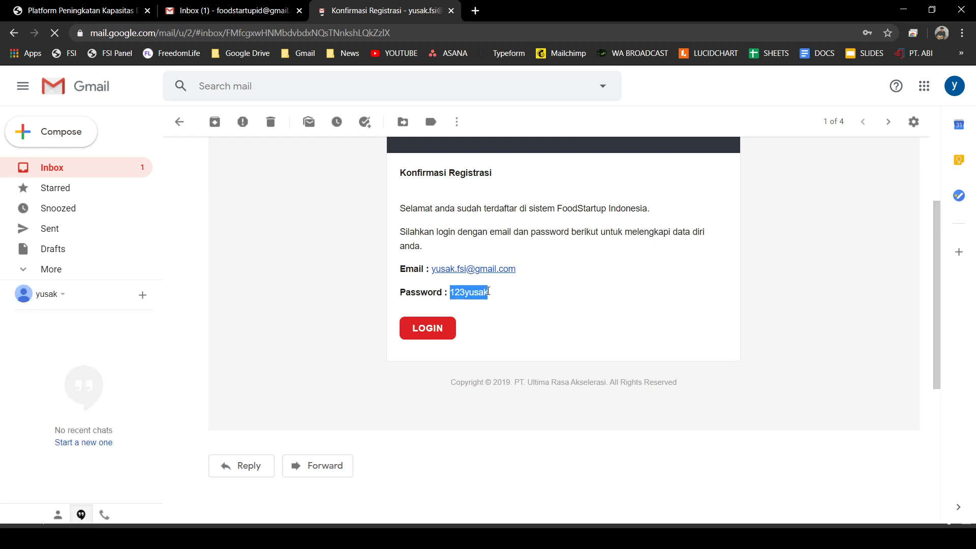
click(516, 301)
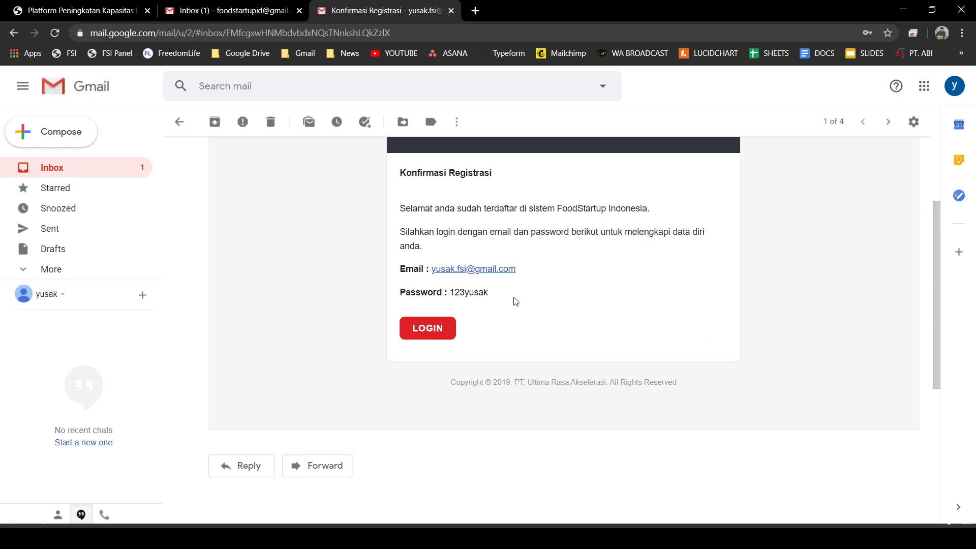
scroll(516, 301, up, 3)
key(ctrl+1)
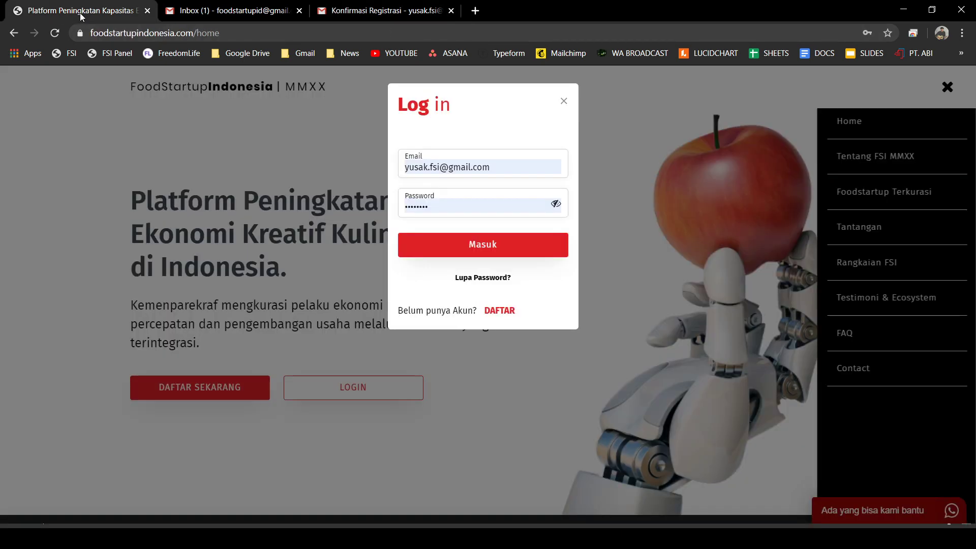
- Request a password reset on the Lupa Password page using the account's email address
click(622, 135)
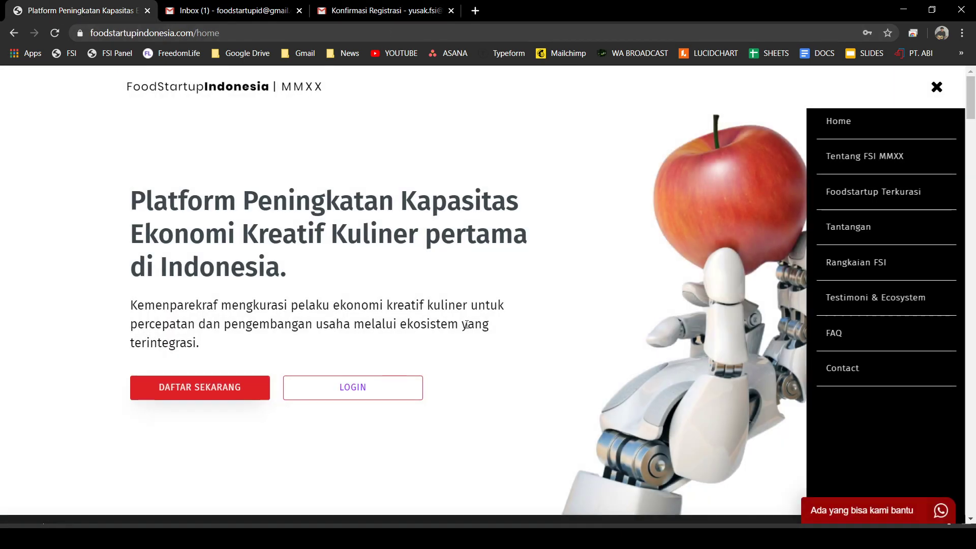
click(370, 387)
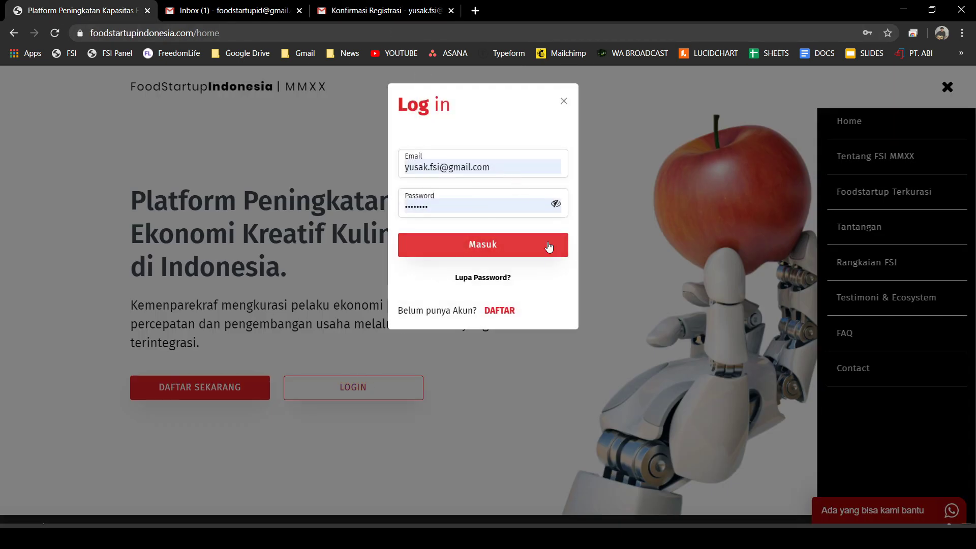
click(482, 281)
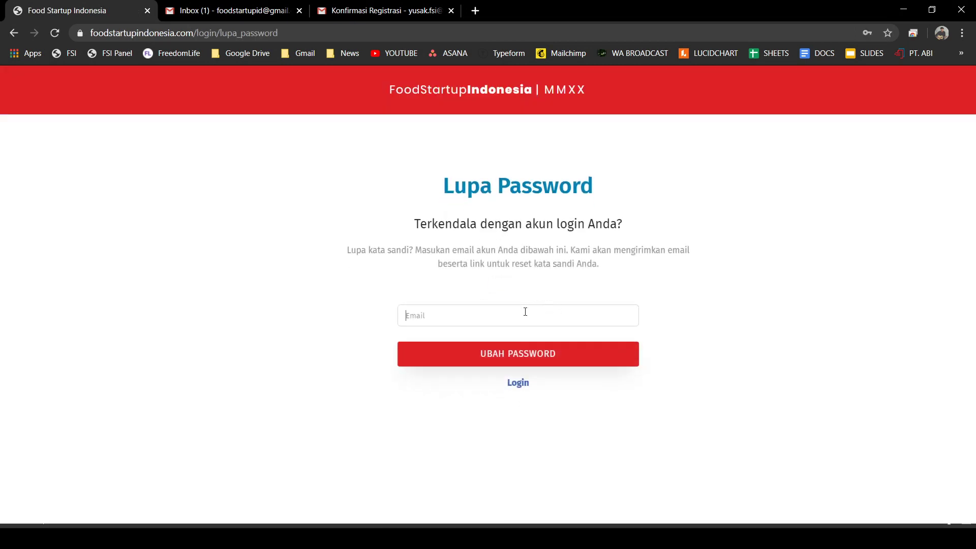
click(522, 317)
key(Return)
- Read the new login password in the Konfirmasi Reset Password email, then return to FoodStartup
click(386, 11)
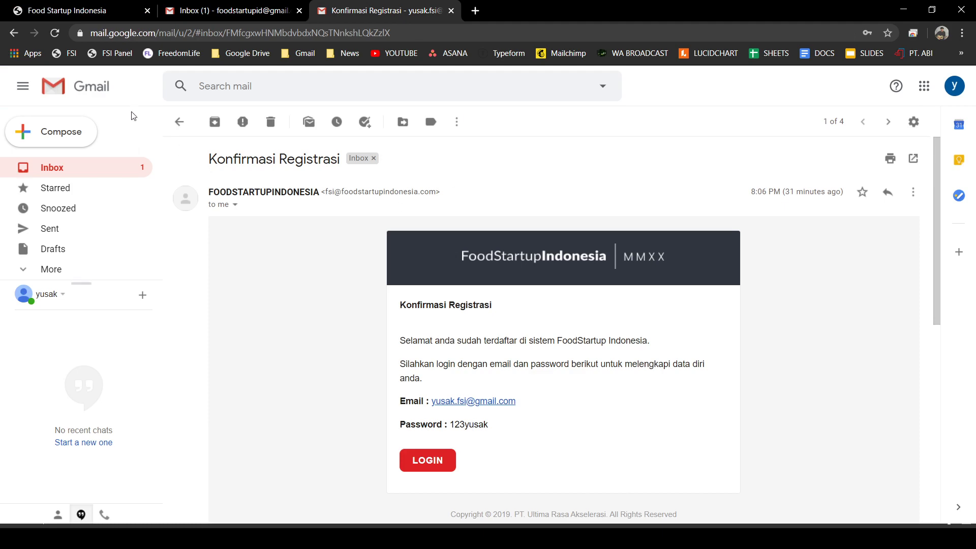
click(181, 122)
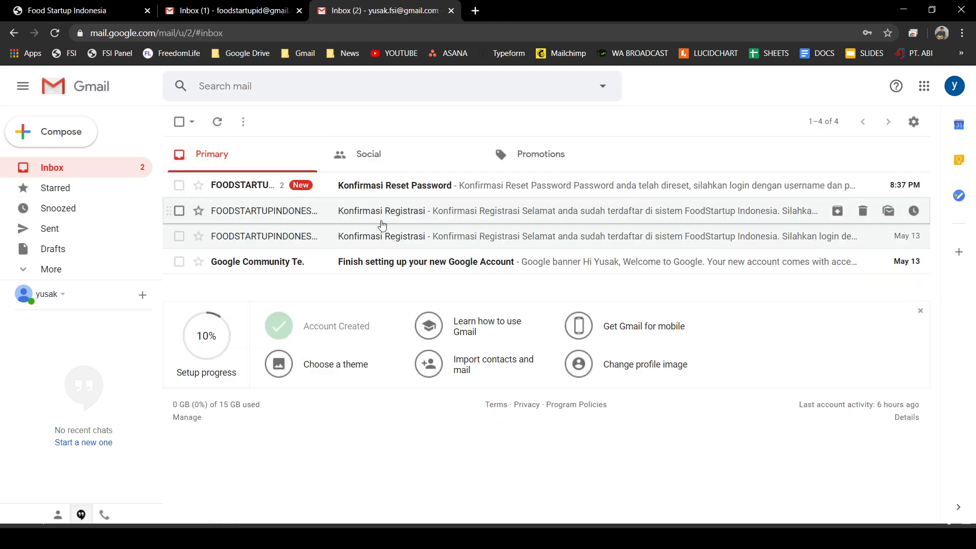
click(397, 191)
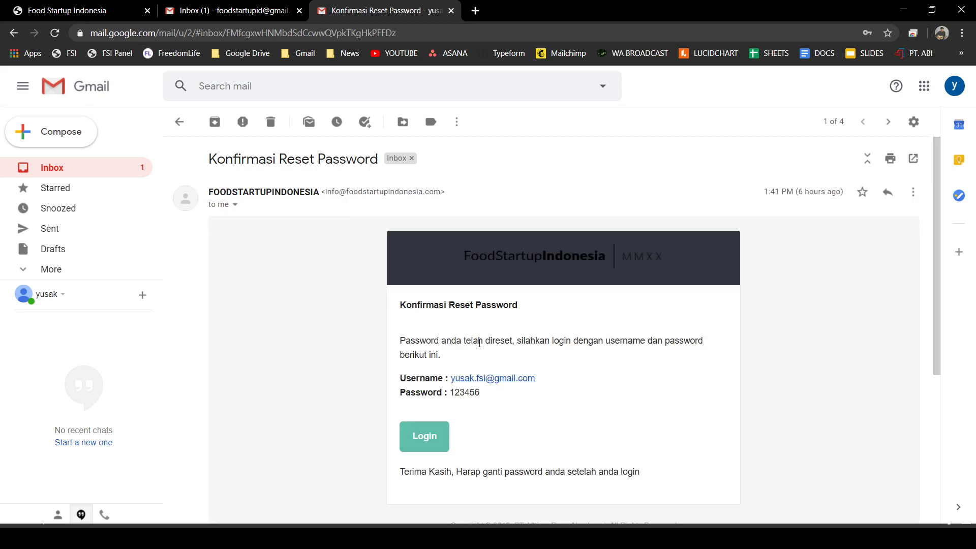
scroll(480, 419, down, 3)
scroll(492, 317, up, 5)
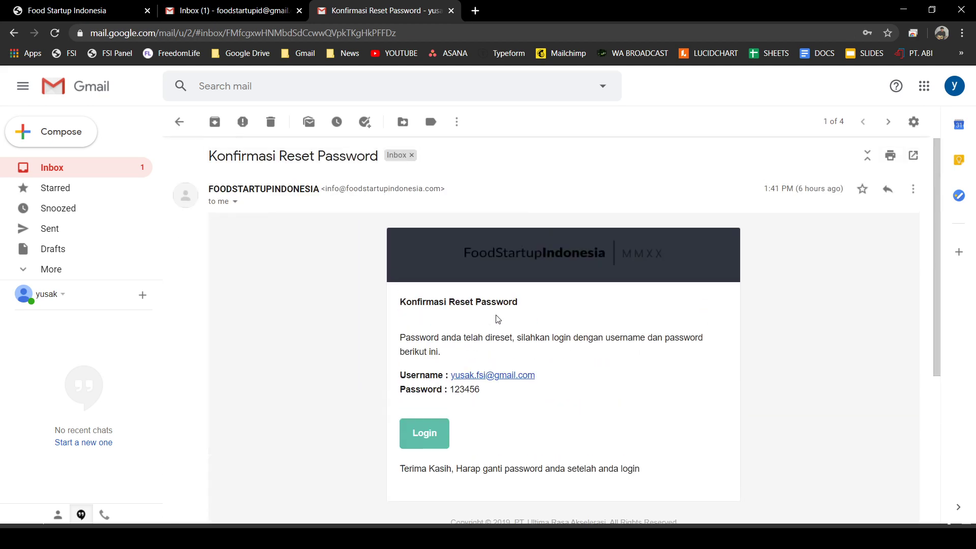
click(179, 122)
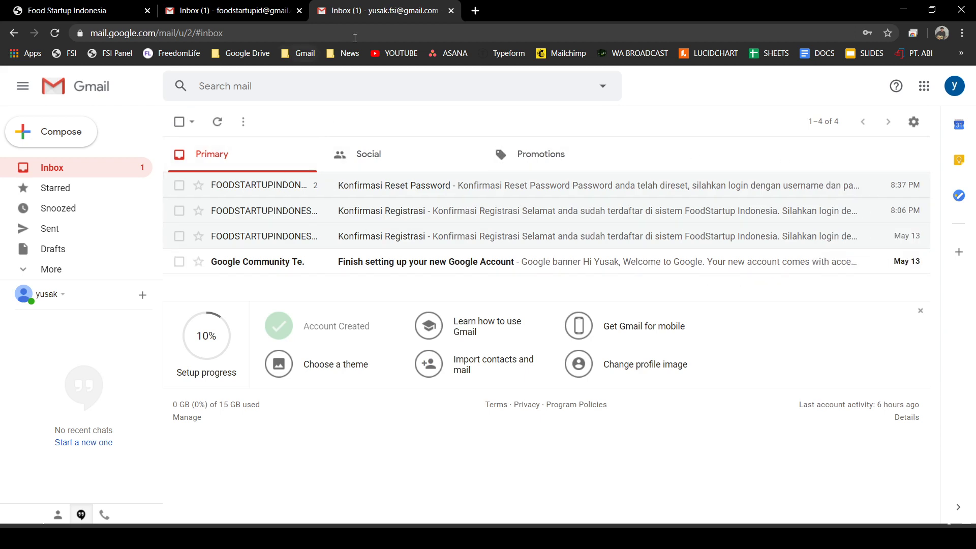
click(422, 190)
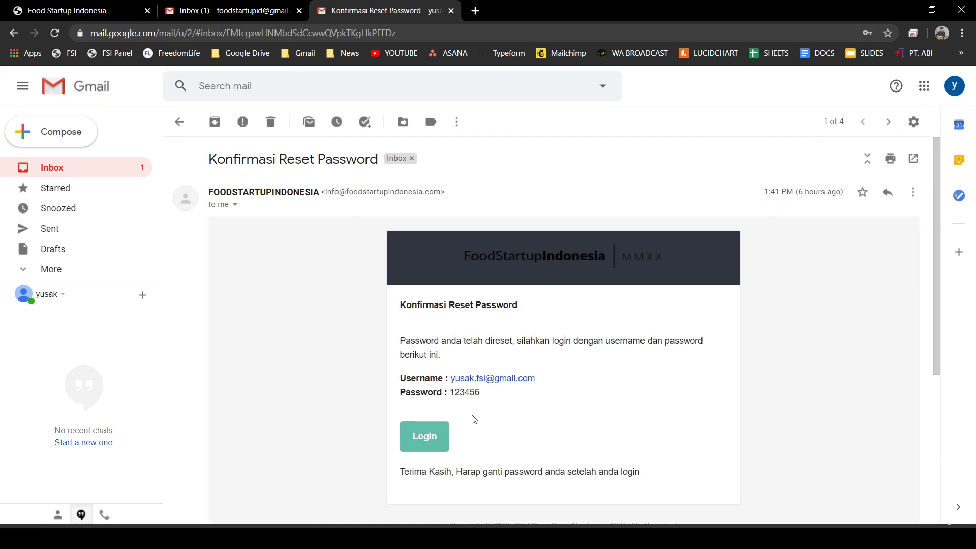
click(179, 122)
click(73, 15)
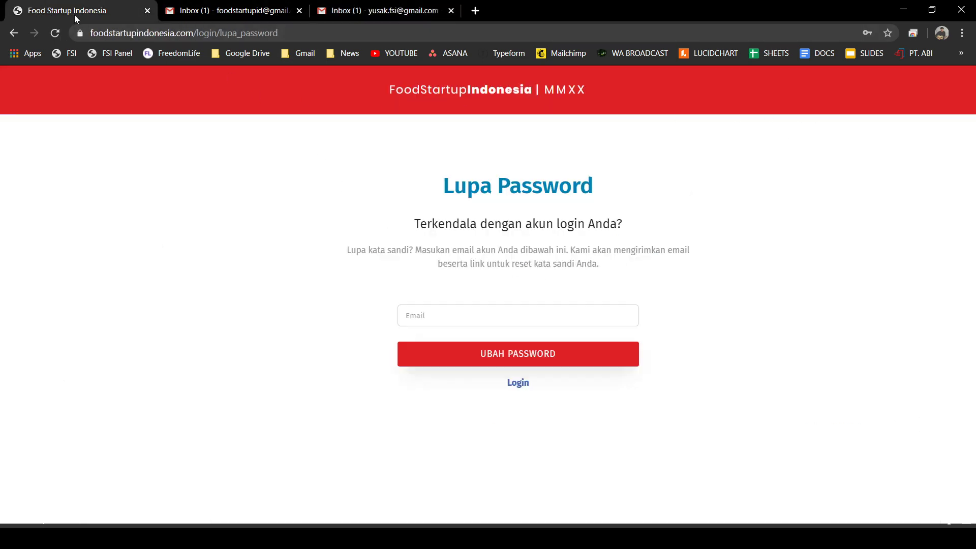
- Strip /login/lupa_password from the address to return to the FoodStartup homepage
drag(278, 34, 194, 35)
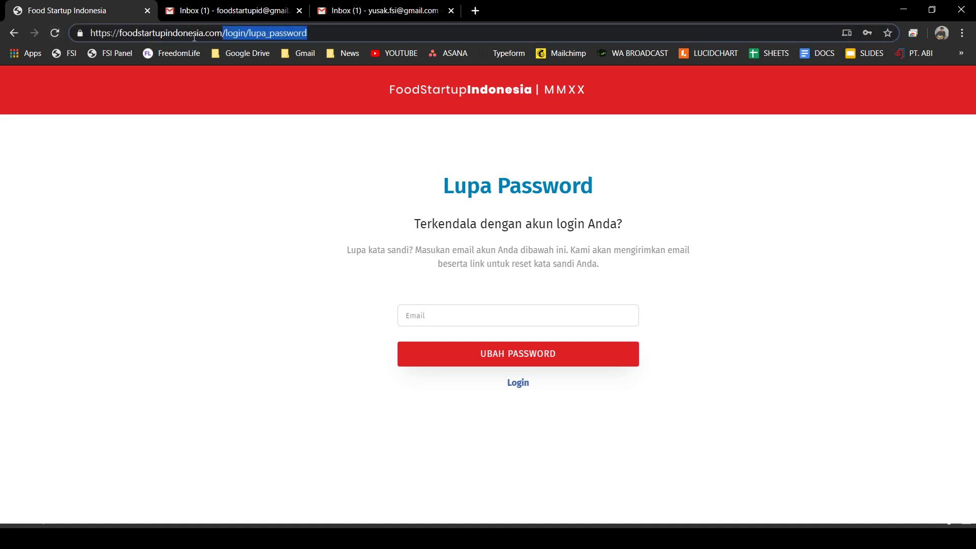
key(BackSpace)
key(Return)
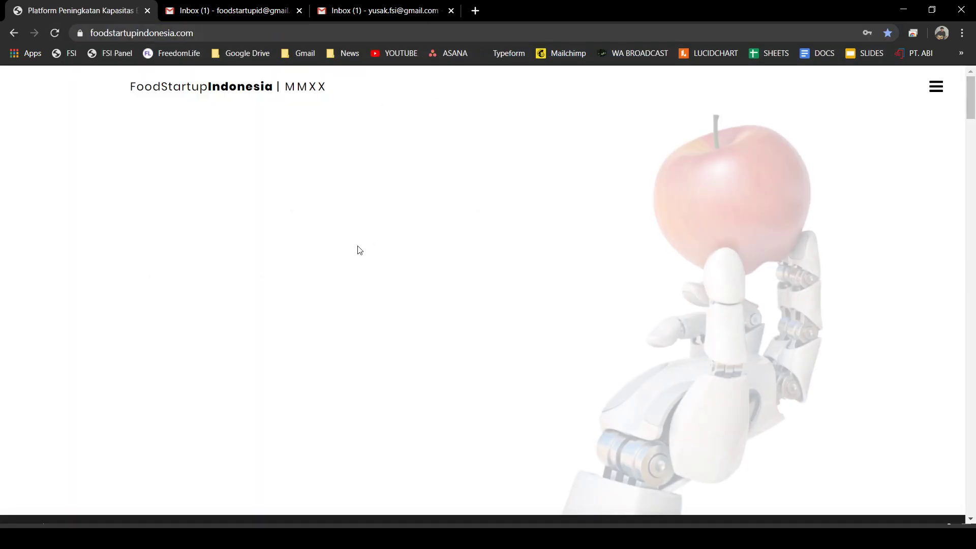
- Log in with the newly reset password
click(351, 389)
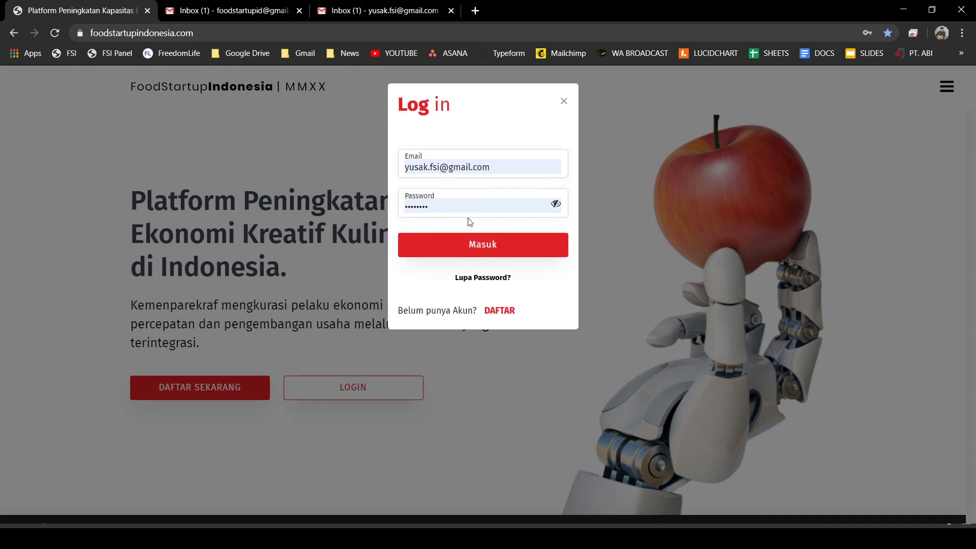
key(BackSpace)
key(BackSpace)
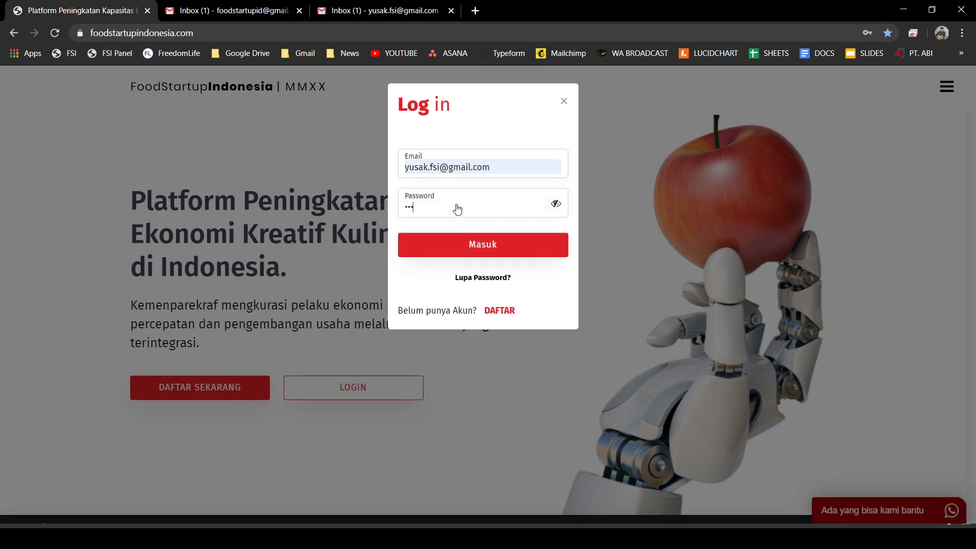
key(Return)
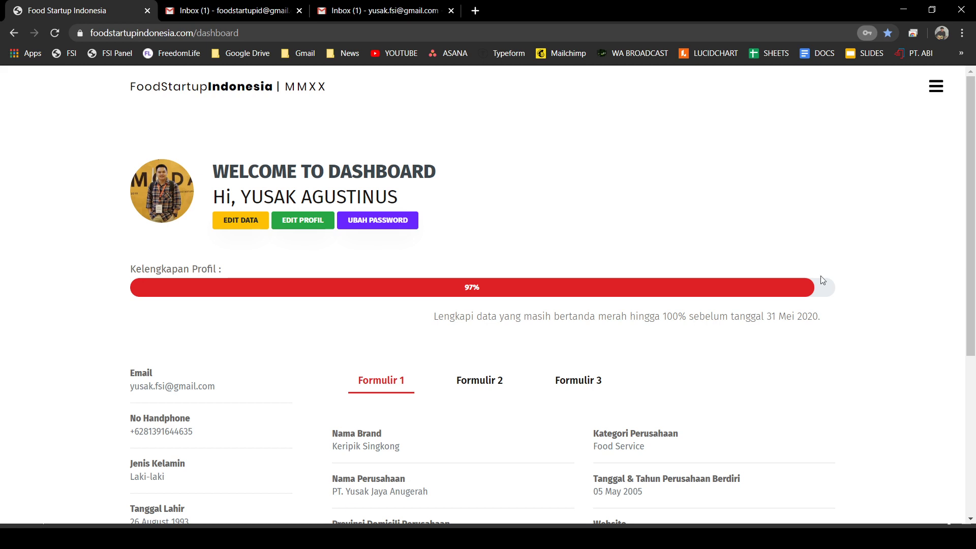
- Search Google for 'kompres file pdf' in a new tab
click(475, 10)
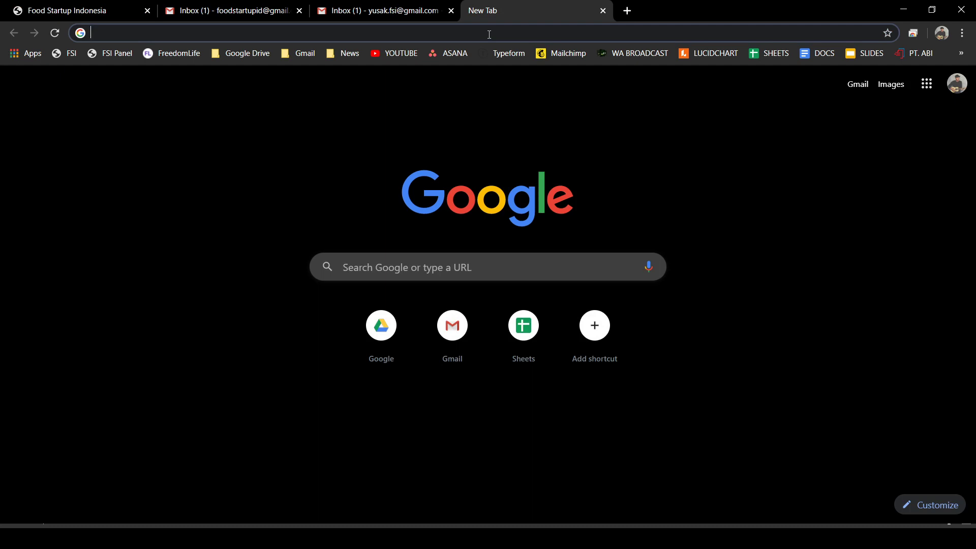
text(kompre)
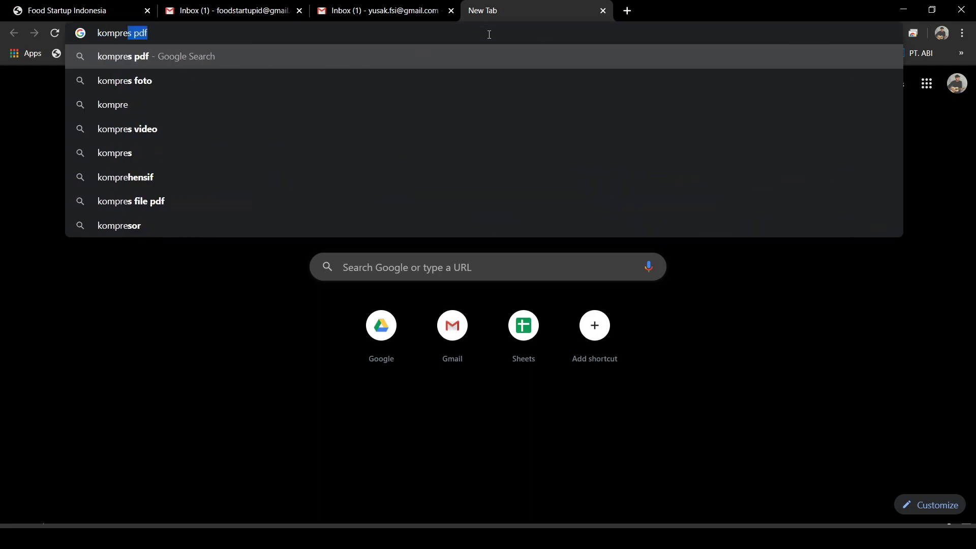
text(s data)
key(BackSpace)
key(BackSpace)
key(BackSpace)
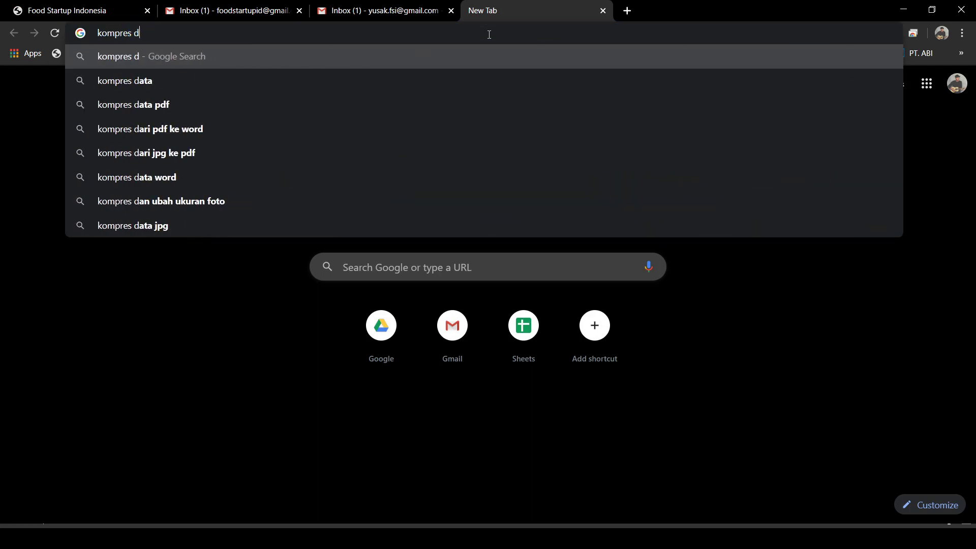
key(BackSpace)
text(d)
key(BackSpace)
text(file)
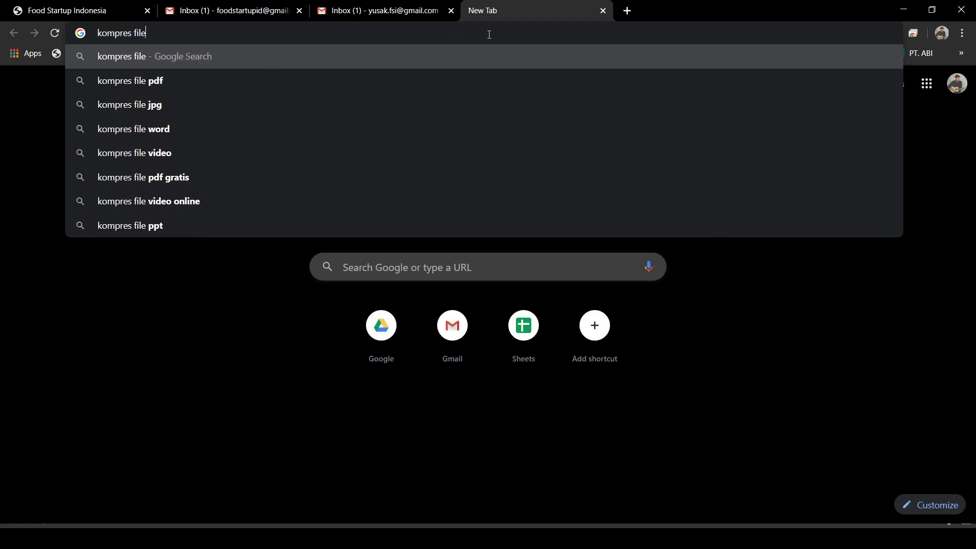
text( pdf)
key(Return)
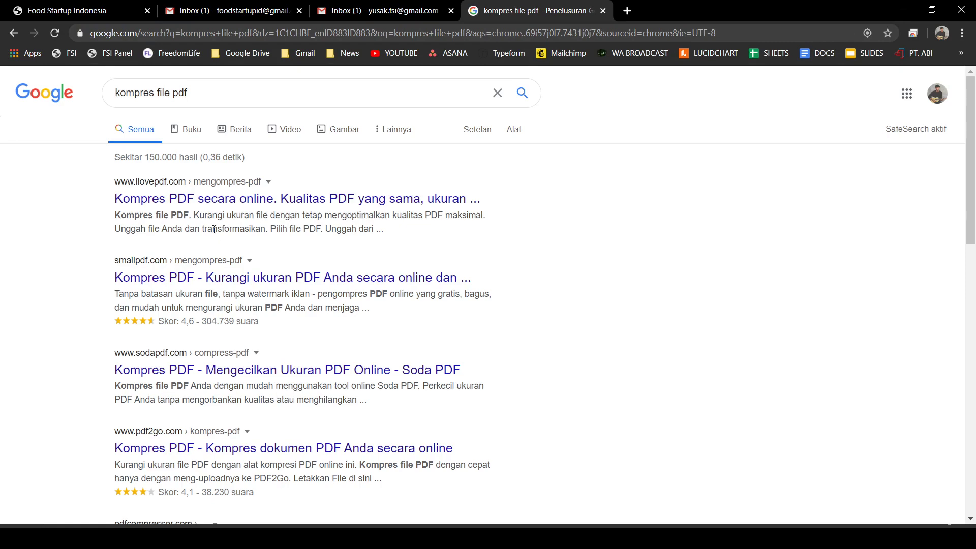
- Browse the search results and open the ilovepdf.com Kompres PDF page
scroll(178, 363, down, 7)
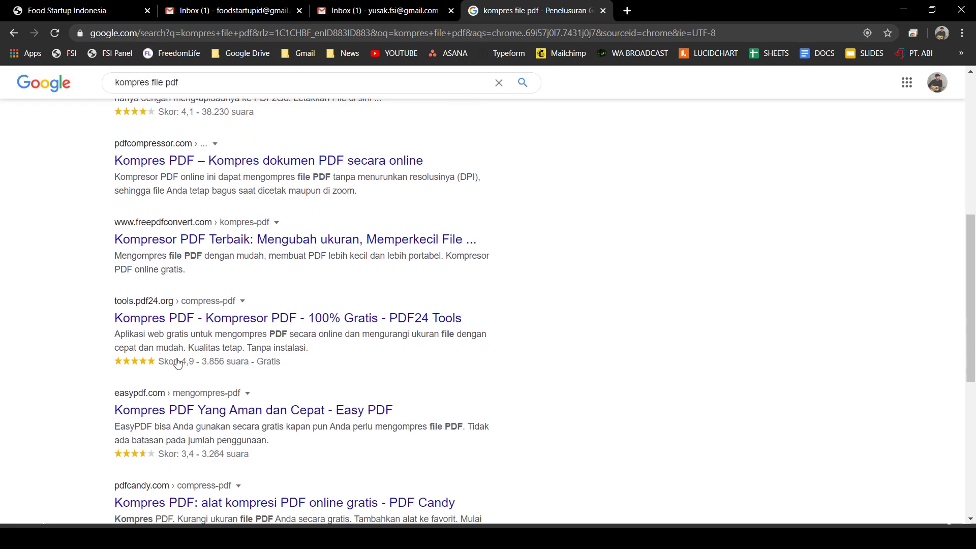
scroll(177, 363, up, 7)
click(170, 199)
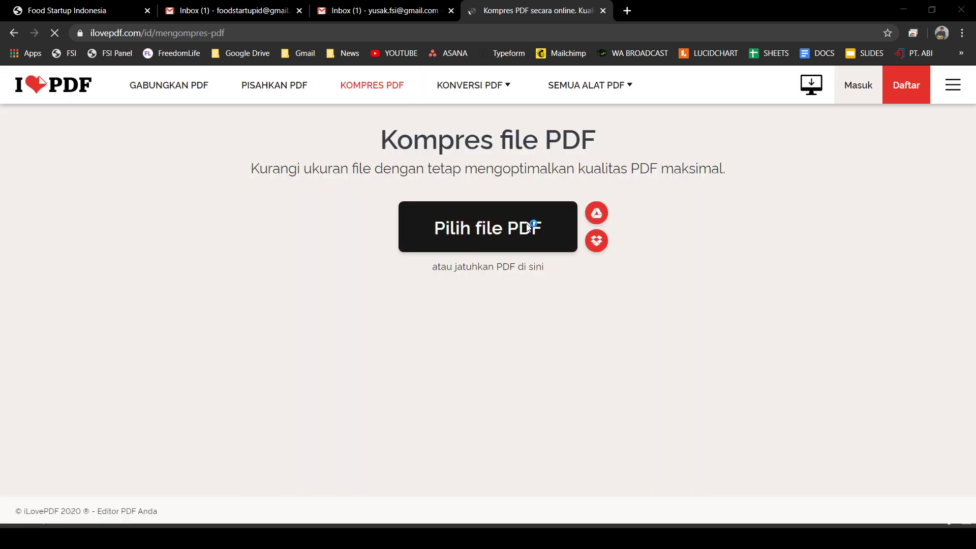
- Cancel iLovePDF's file picker and close the iLovePDF tab without compressing any PDF
click(415, 249)
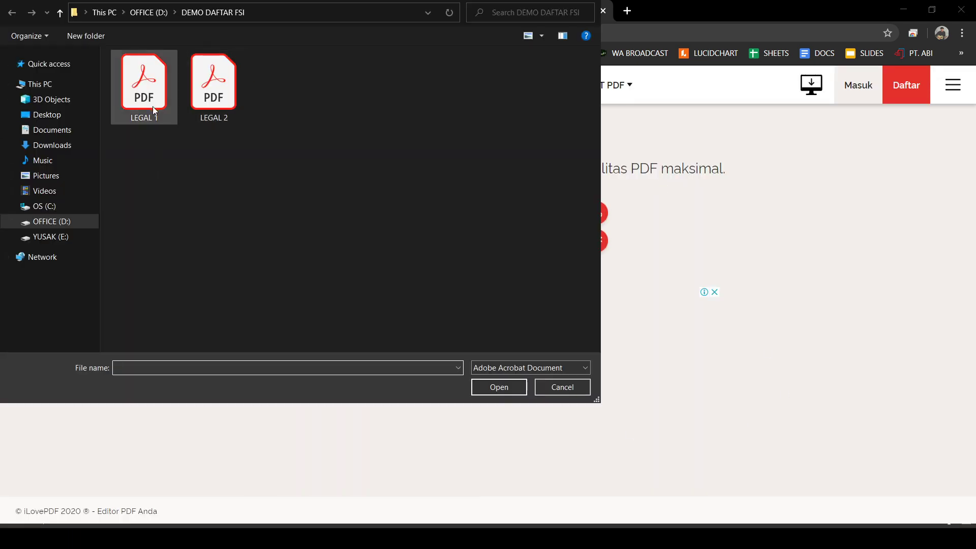
click(563, 389)
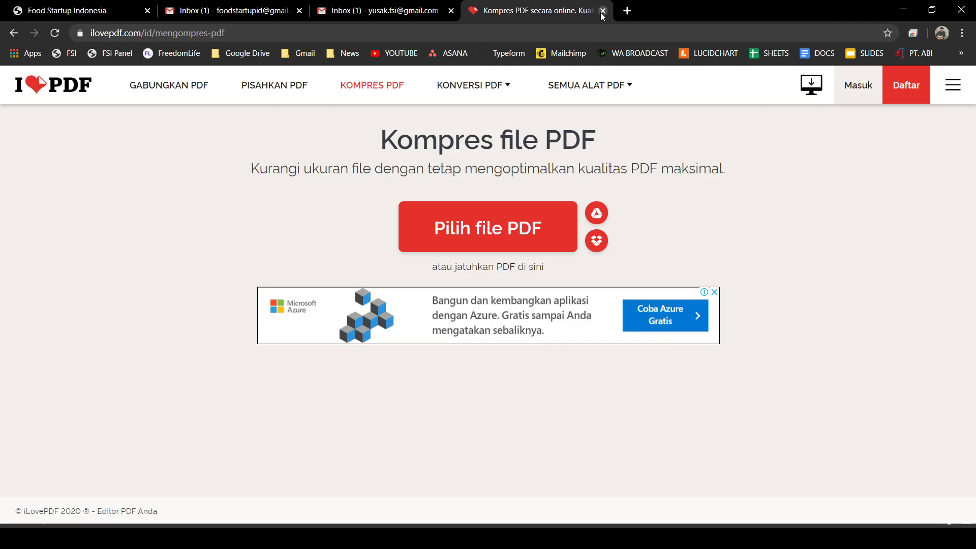
click(603, 11)
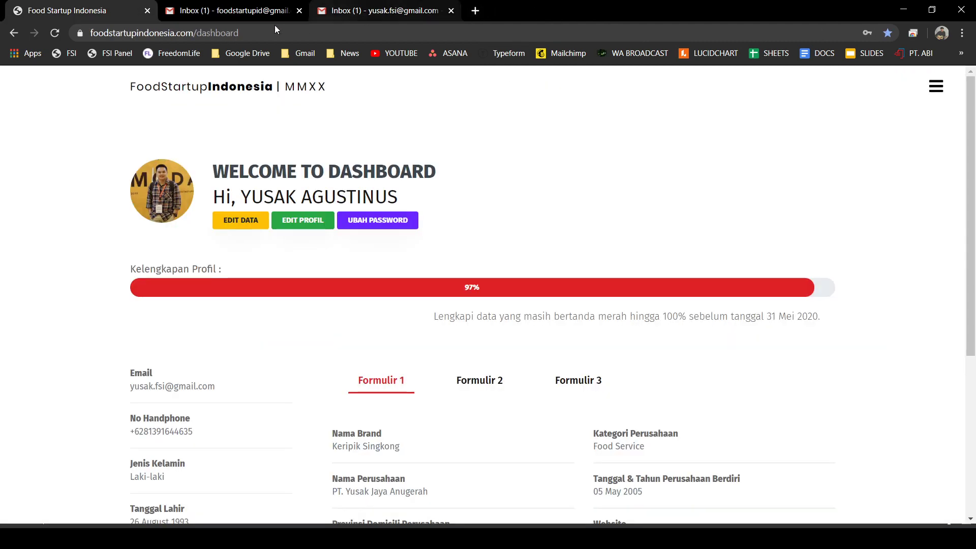
- Check both Gmail inboxes, return to the FoodStartup Indonesia dashboard, then switch to a blank Paint canvas
click(233, 11)
click(385, 13)
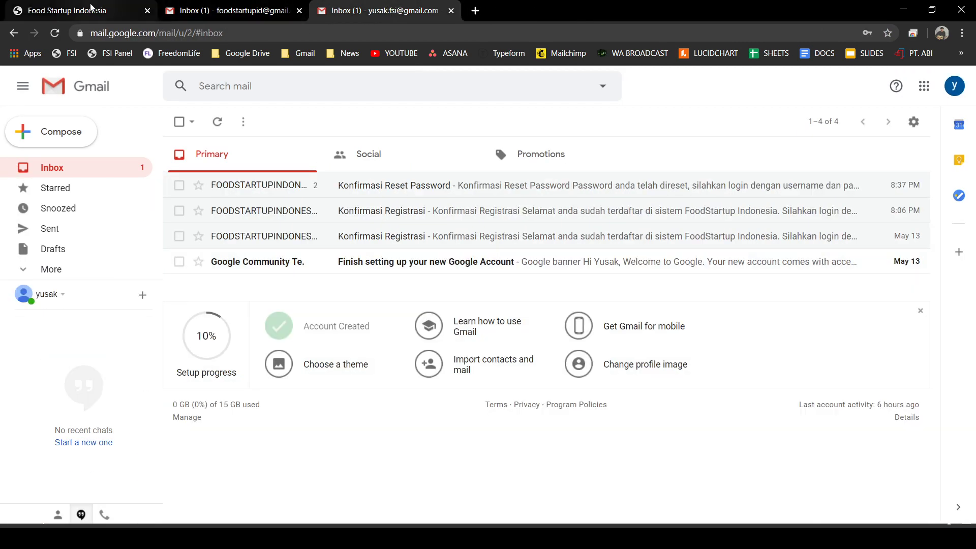
click(93, 11)
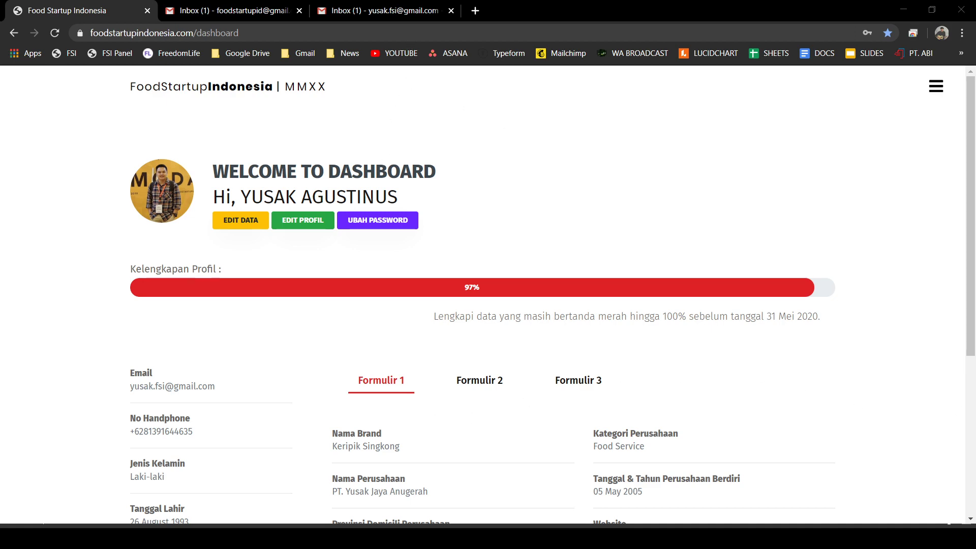
key(alt+Tab)
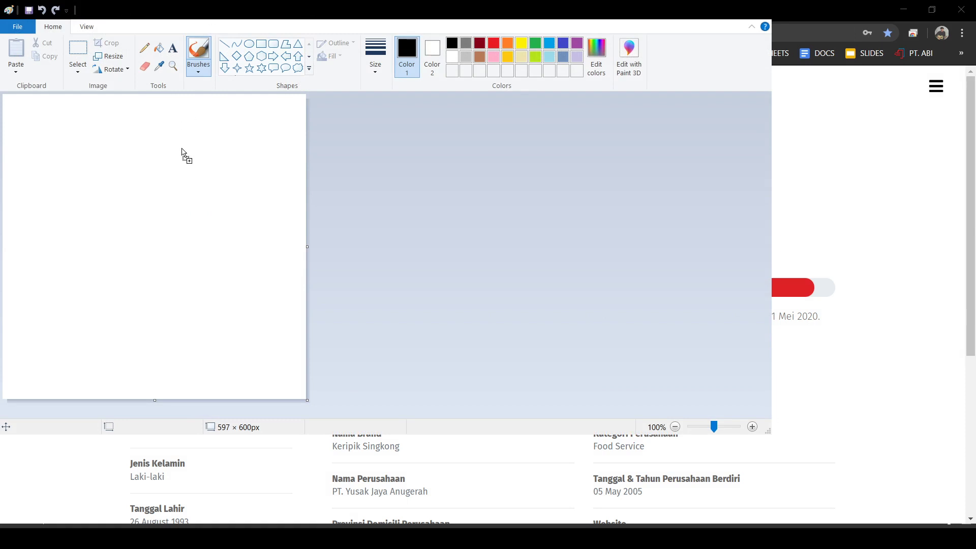
- Paste 4_produk_1 into Paint, try 1000 × 1000 px, revert to 600 × 600 px, then leave Paint
key(ctrl+v)
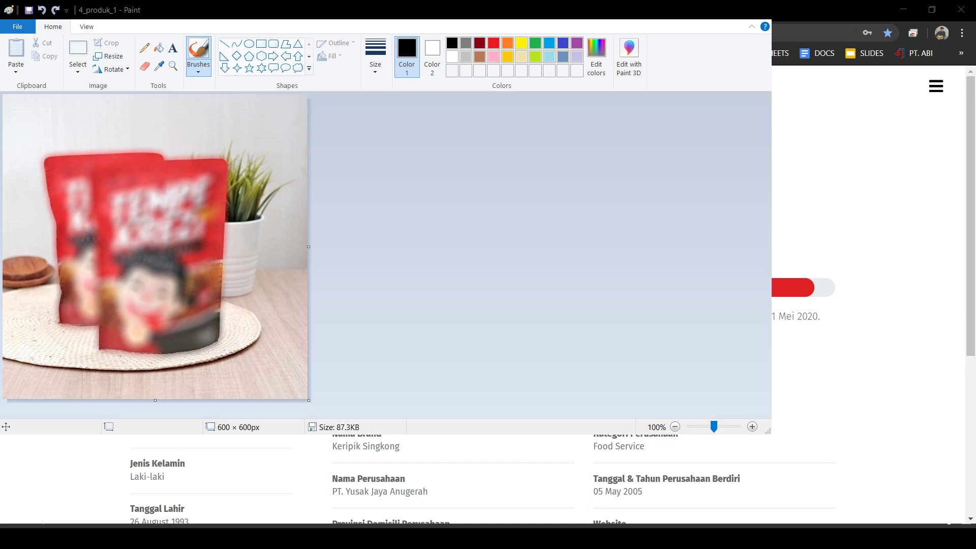
key(ctrl+z)
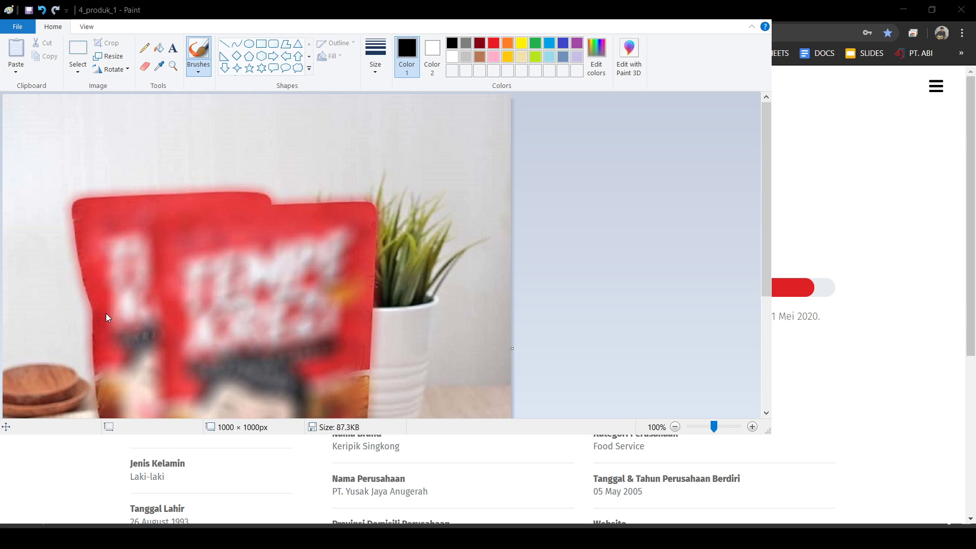
key(ctrl+z)
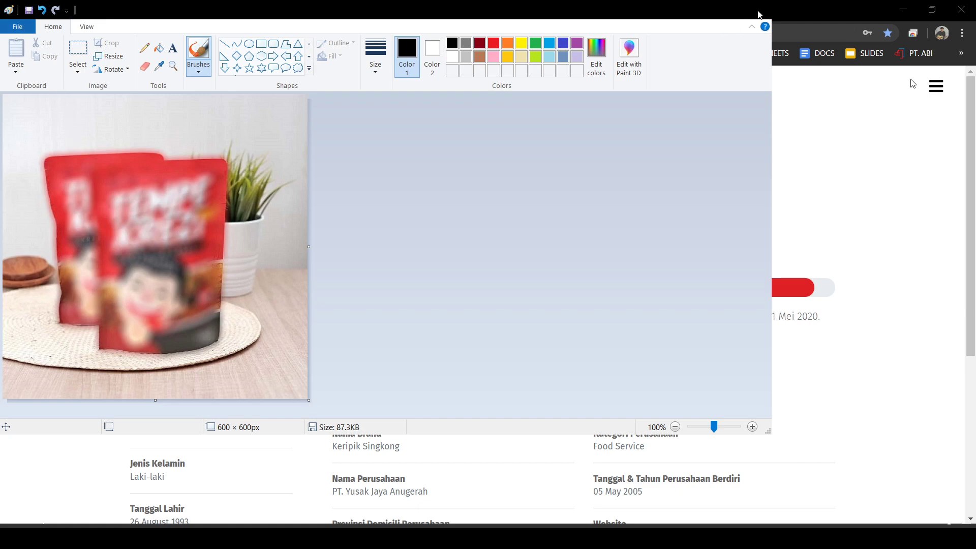
key(alt+Tab)
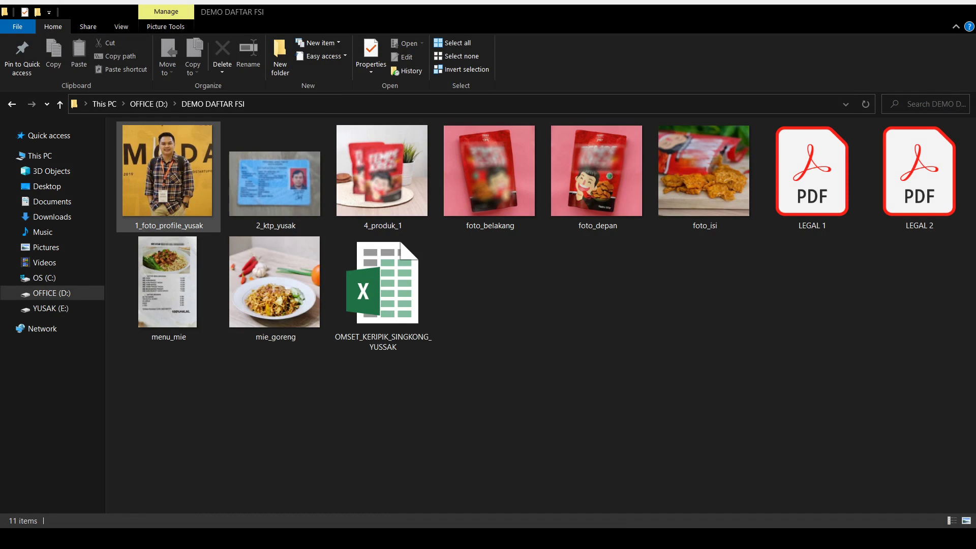
- Enlarge the icons and check sizes of the ID card scan, 4_produk_1, foto_belakang, foto_depan and foto_isi
ctrl+scroll(244, 193, up, 3)
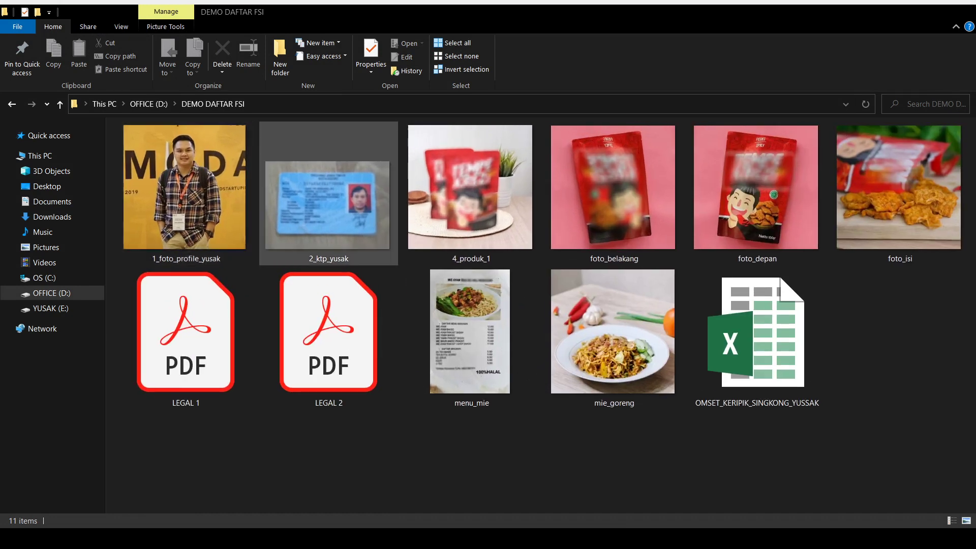
click(328, 203)
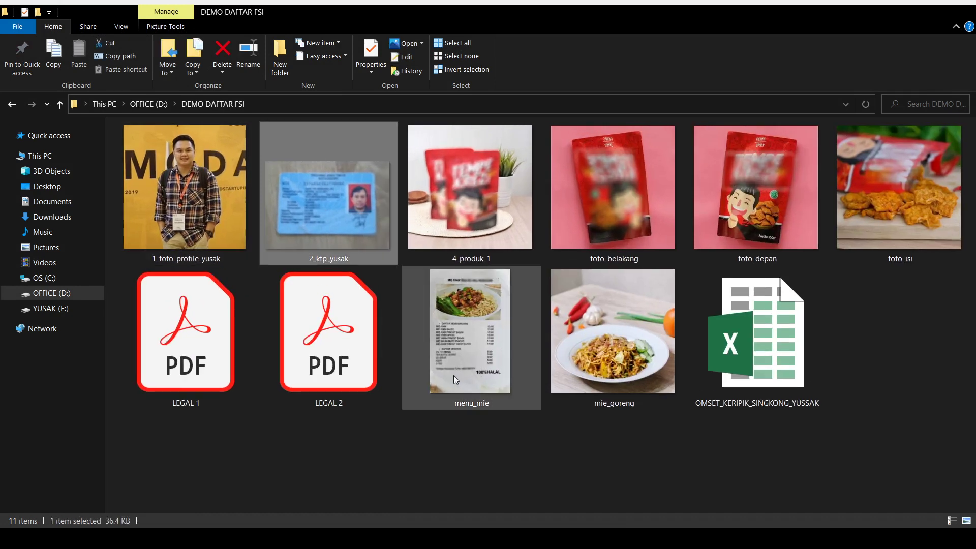
click(458, 199)
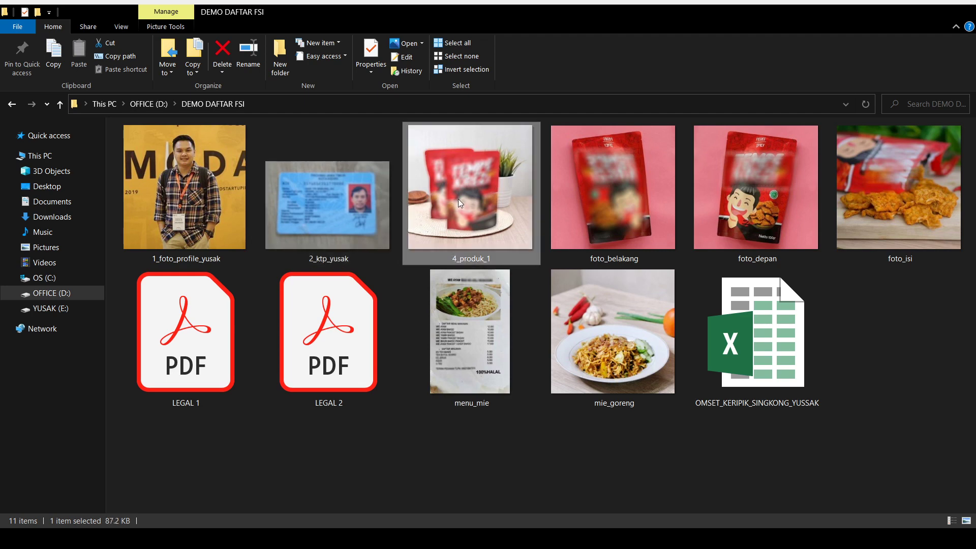
click(618, 187)
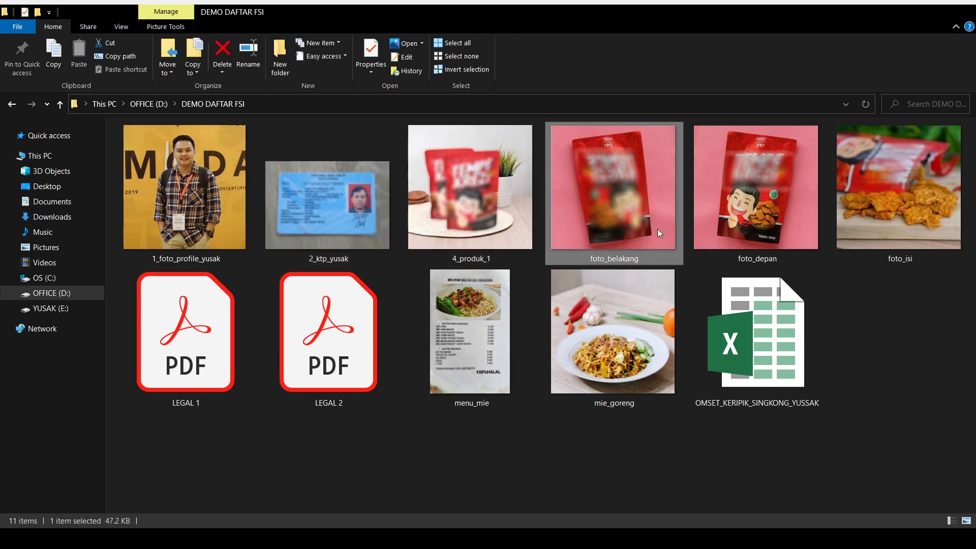
click(757, 200)
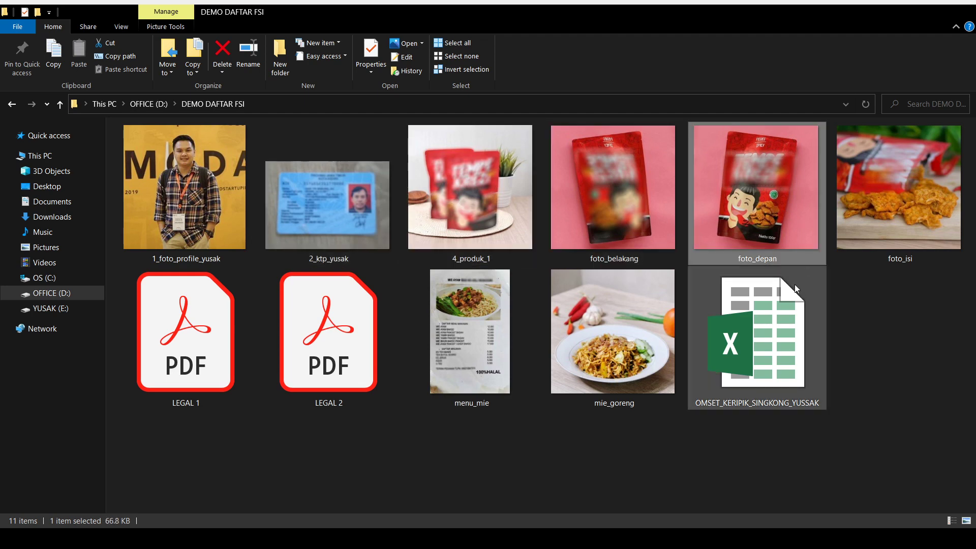
click(883, 194)
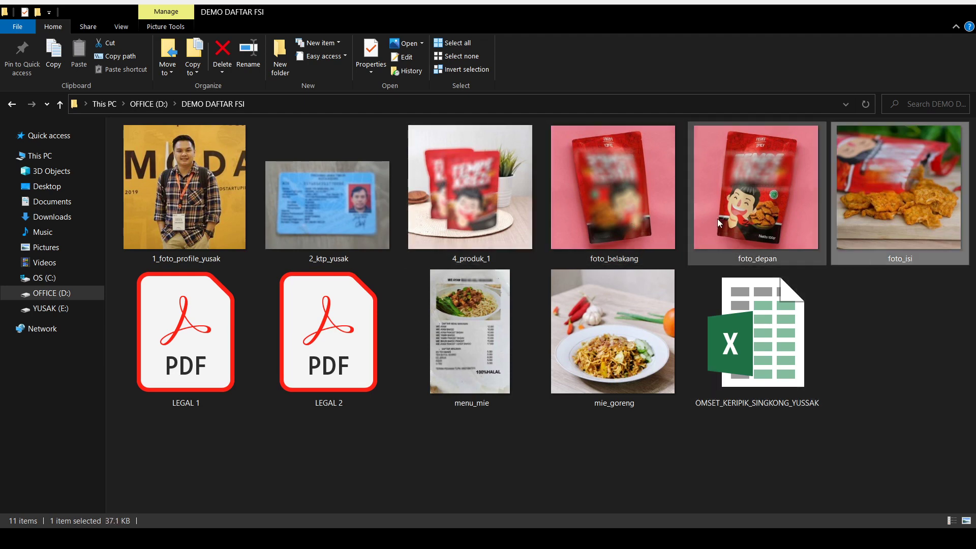
click(740, 252)
click(600, 180)
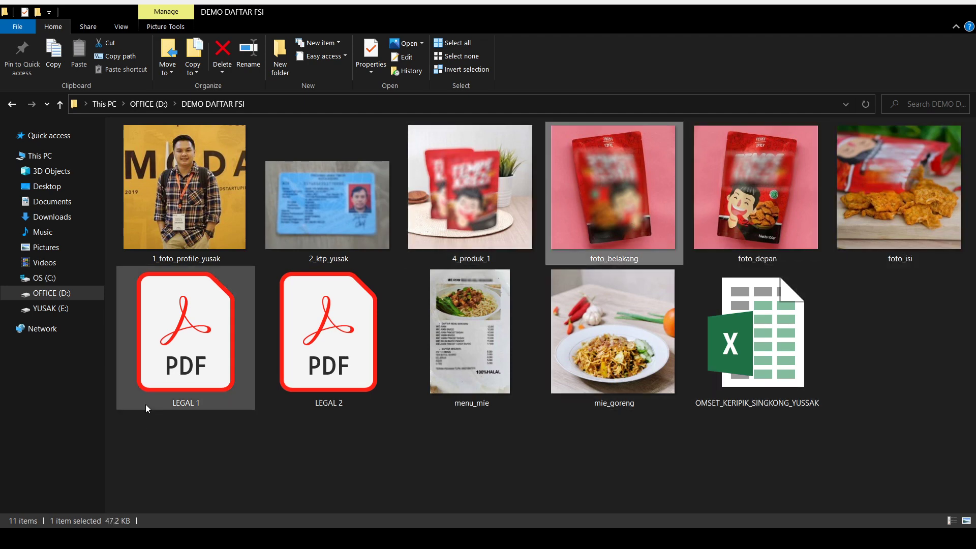
- Check sizes of LEGAL 1, LEGAL 2 and the OMSET spreadsheet, then select all four product photos
click(184, 362)
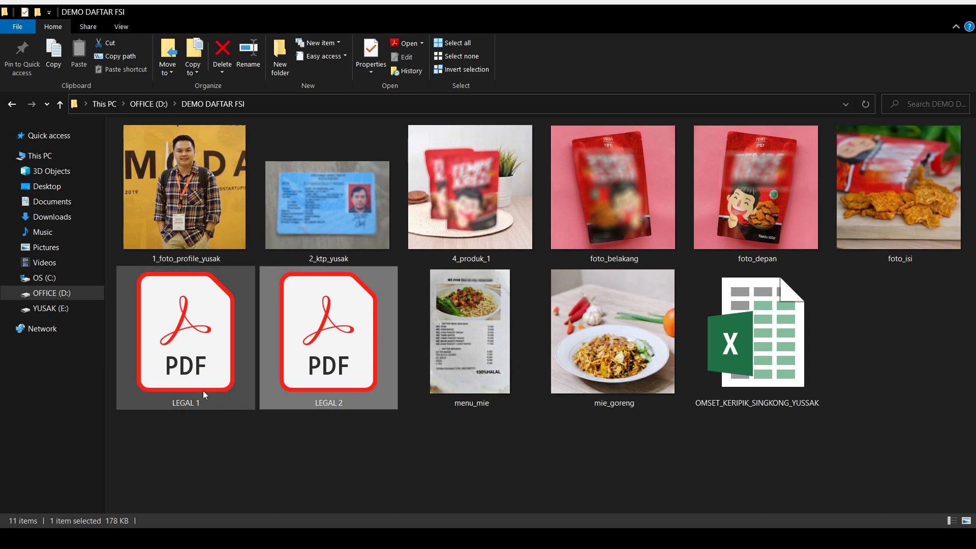
click(204, 395)
click(320, 376)
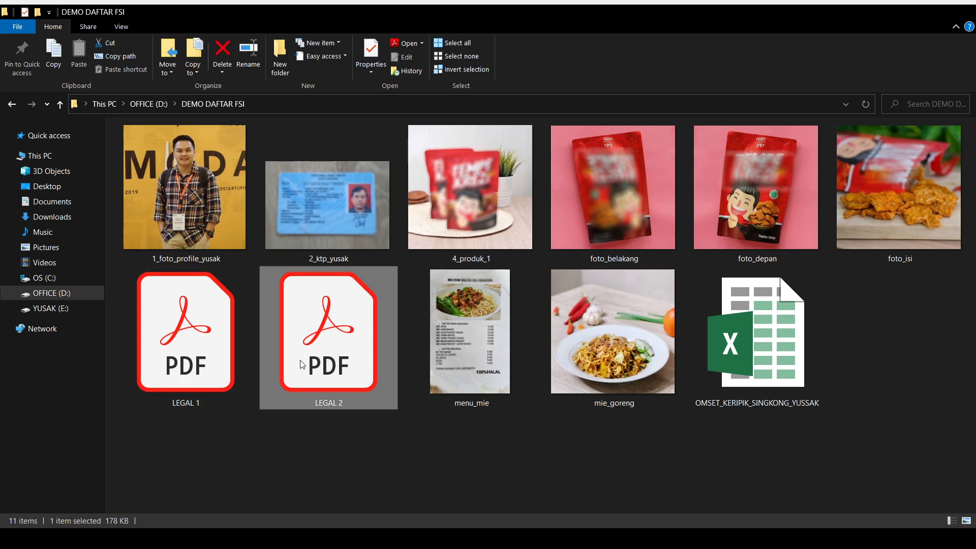
click(764, 350)
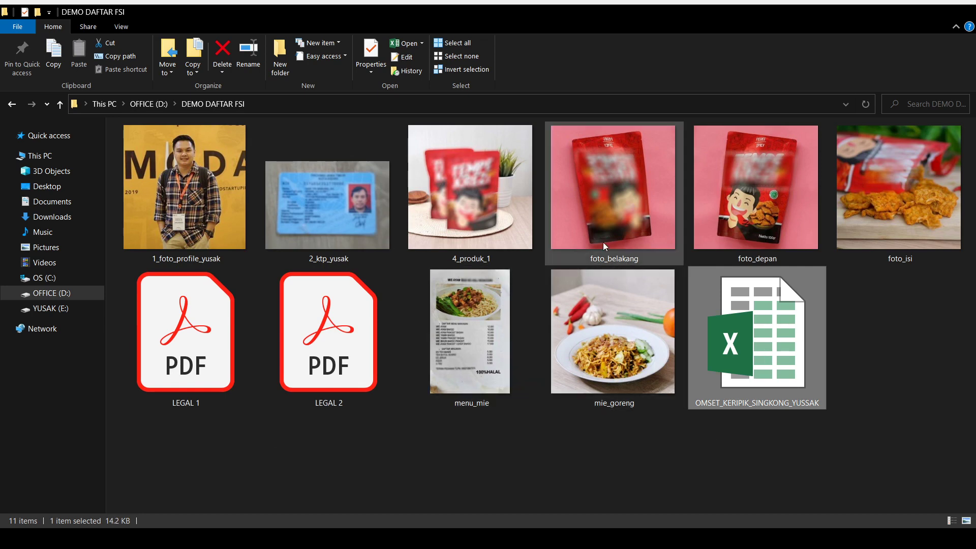
click(486, 215)
shift+click(882, 206)
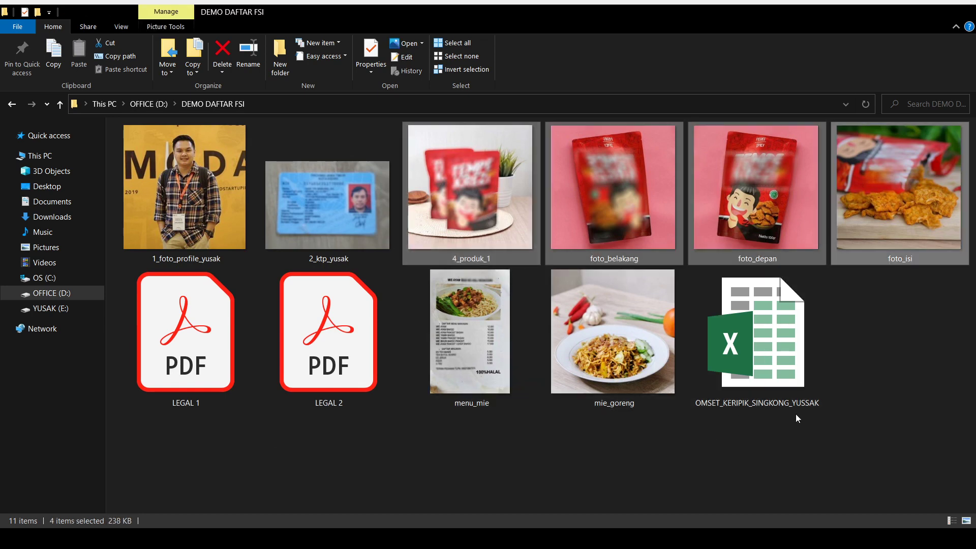
- Check mie_goreng (656 KB), menu_mie (68.0 KB) and LEGAL 1 (178 KB), then box-select files and deselect
click(620, 343)
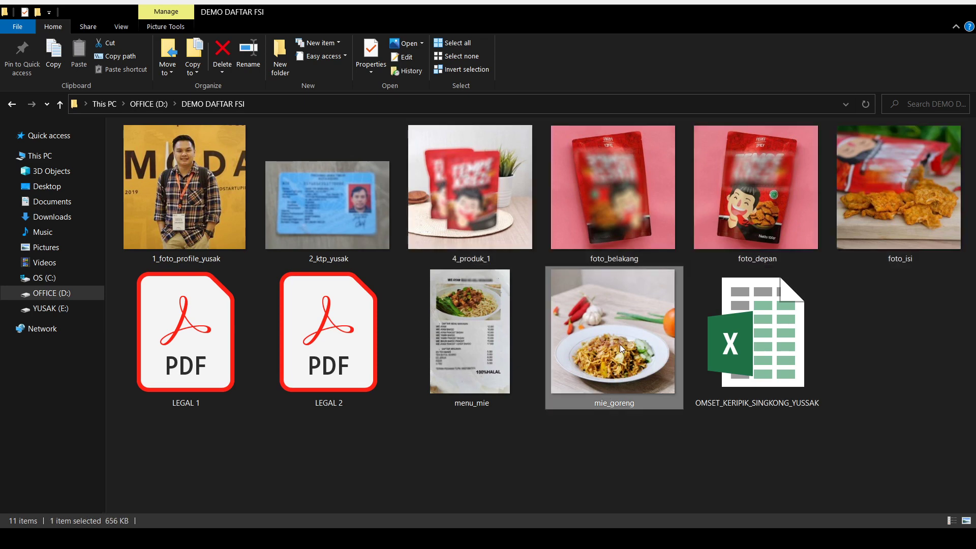
click(508, 309)
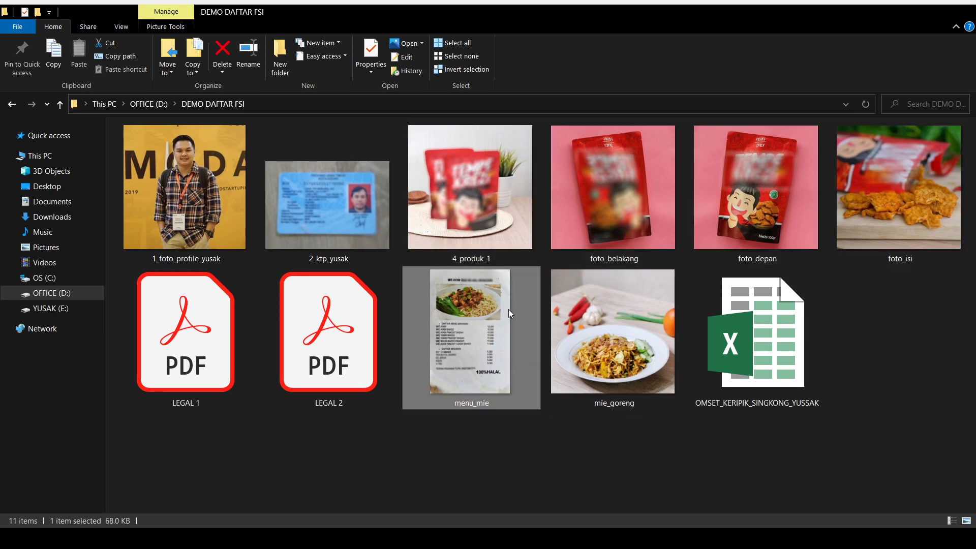
click(233, 368)
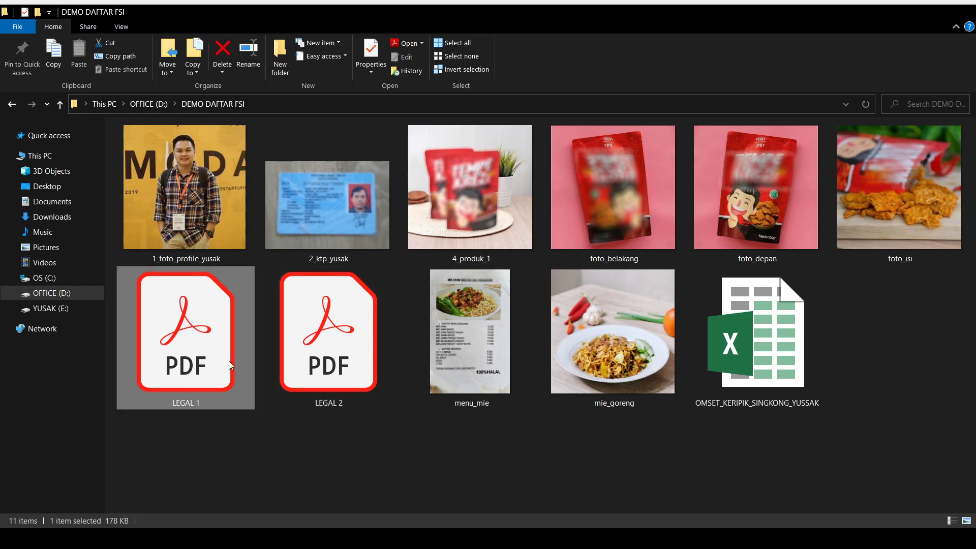
click(740, 341)
drag(204, 460, 899, 340)
click(899, 340)
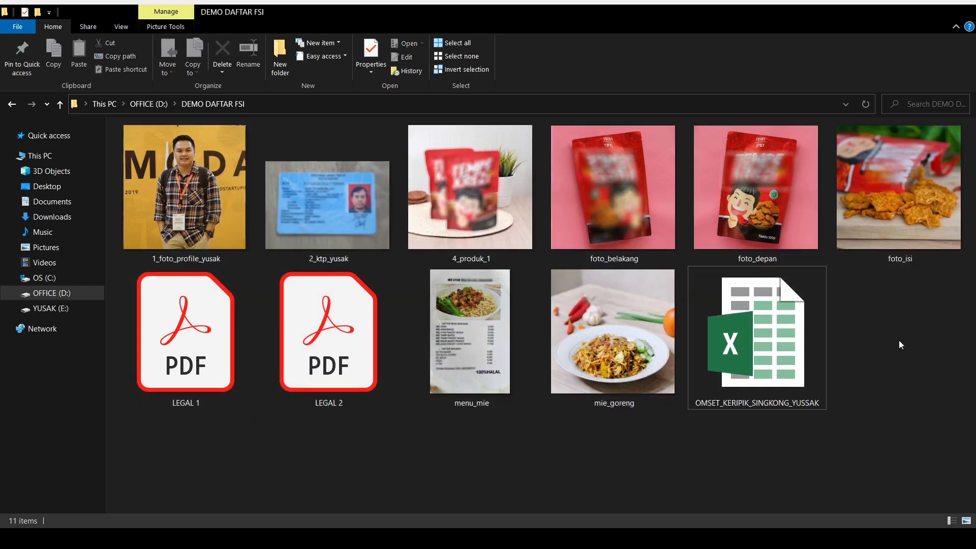
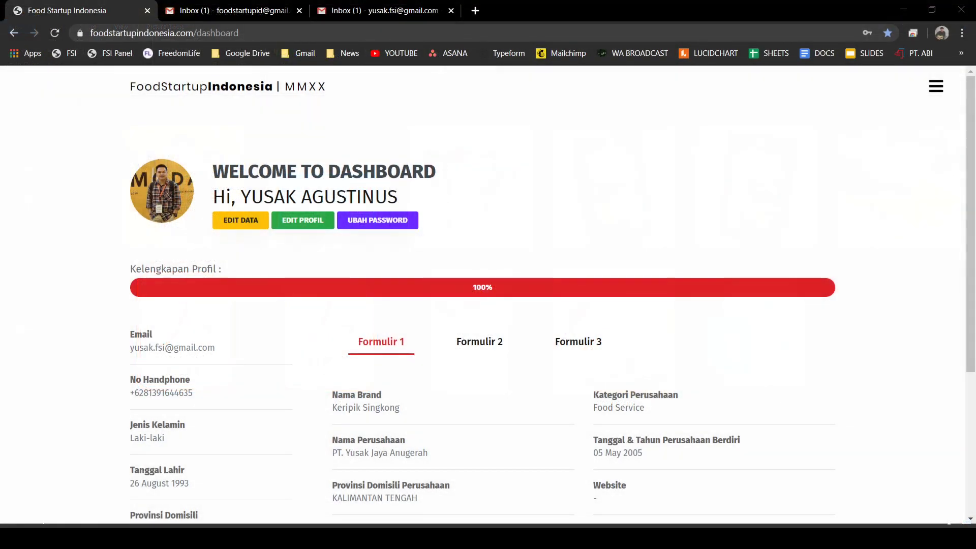
- Review the company data and select the word 'Kabupaten' in the city label
scroll(514, 153, down, 1)
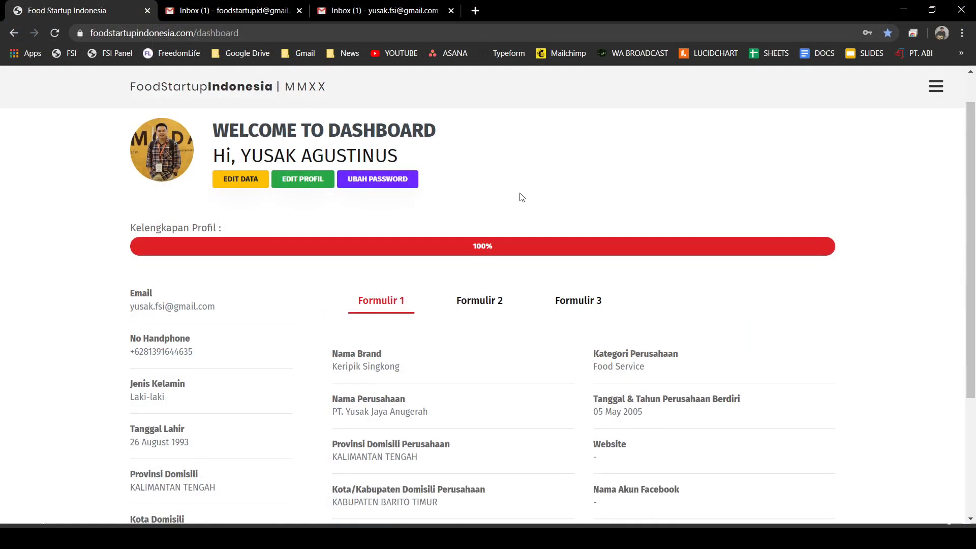
scroll(522, 197, down, 2)
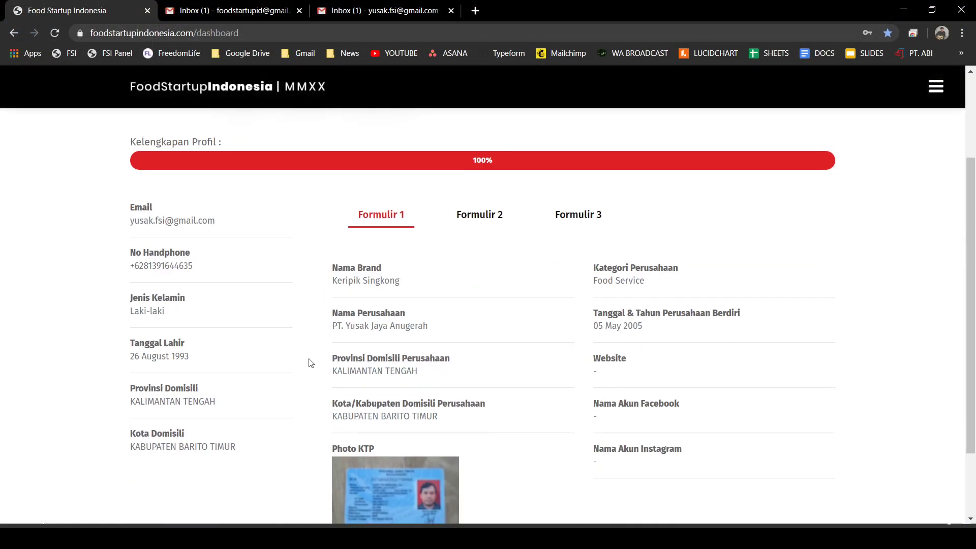
scroll(487, 278, up, 3)
scroll(458, 331, down, 3)
double_click(361, 404)
click(448, 417)
scroll(457, 242, up, 2)
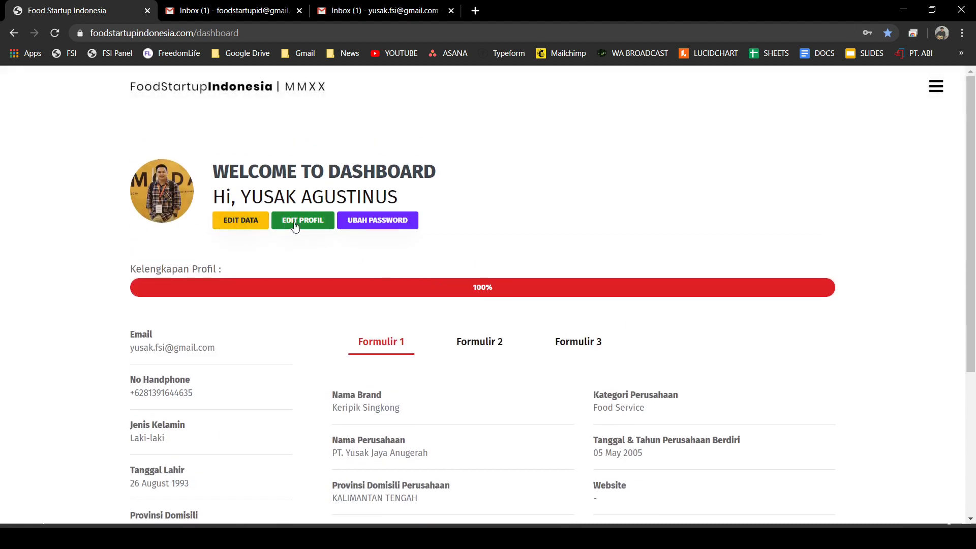
- Edit the company data: province NUSA TENGGARA TIMUR, category Food Manufacture
click(249, 228)
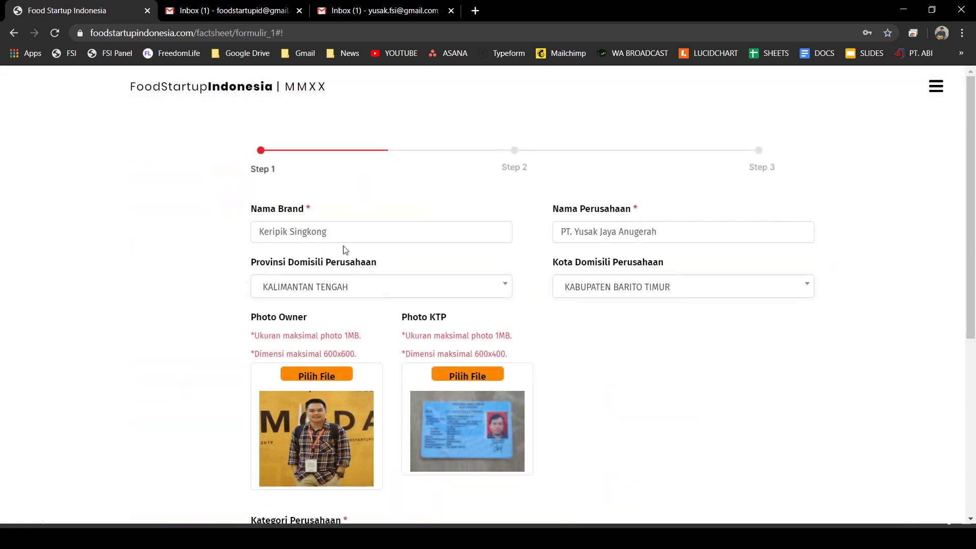
click(374, 292)
click(371, 337)
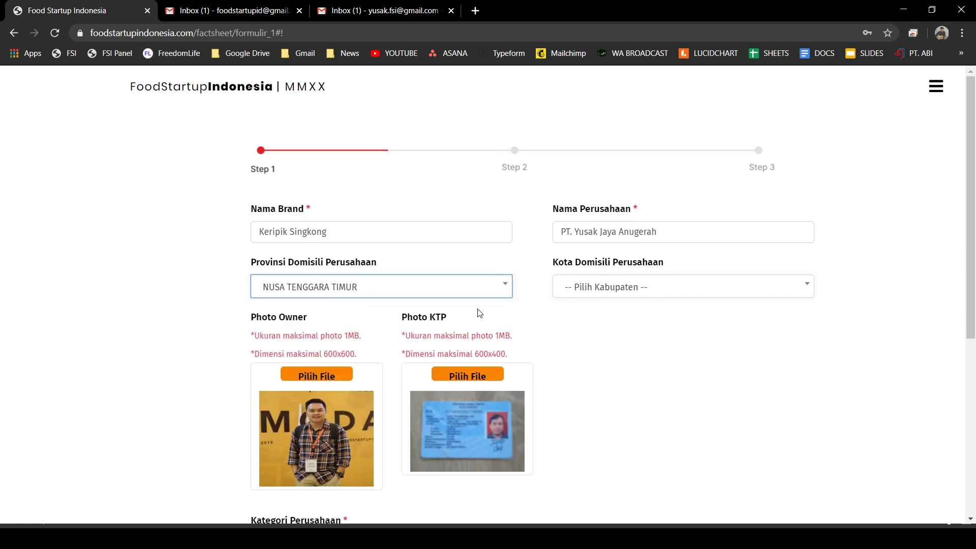
scroll(600, 366, down, 6)
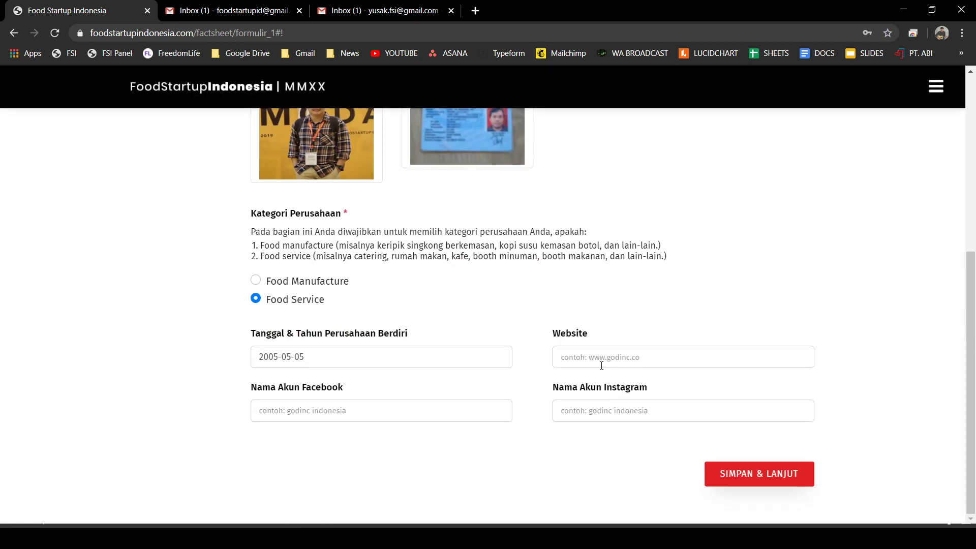
click(255, 280)
- Save all three factsheet steps and return to the dashboard
click(759, 475)
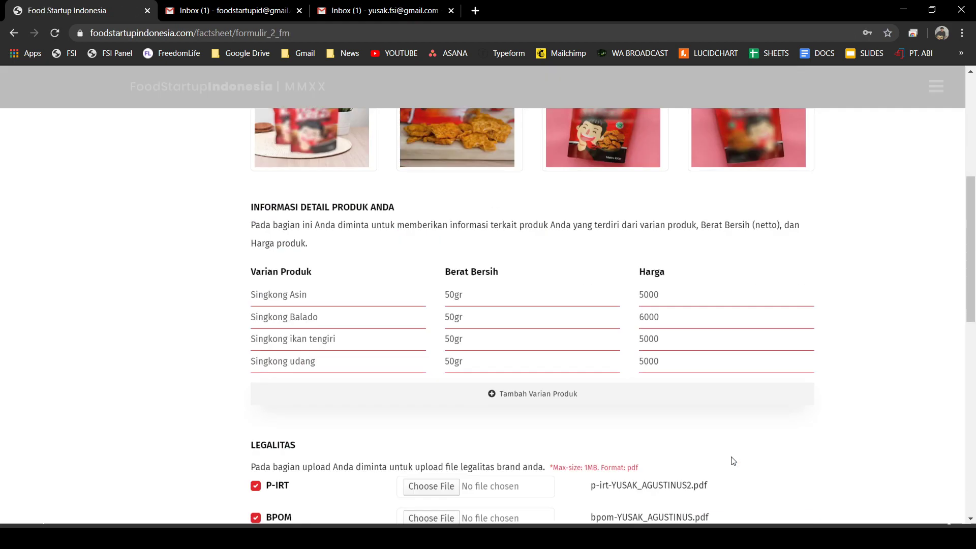
scroll(752, 447, down, 5)
scroll(762, 437, down, 8)
click(760, 473)
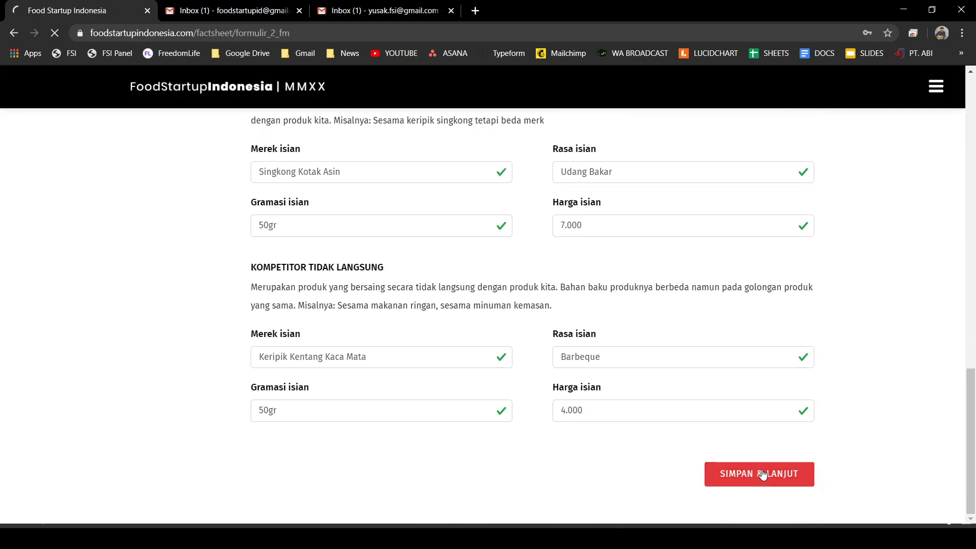
scroll(753, 458, down, 15)
click(782, 474)
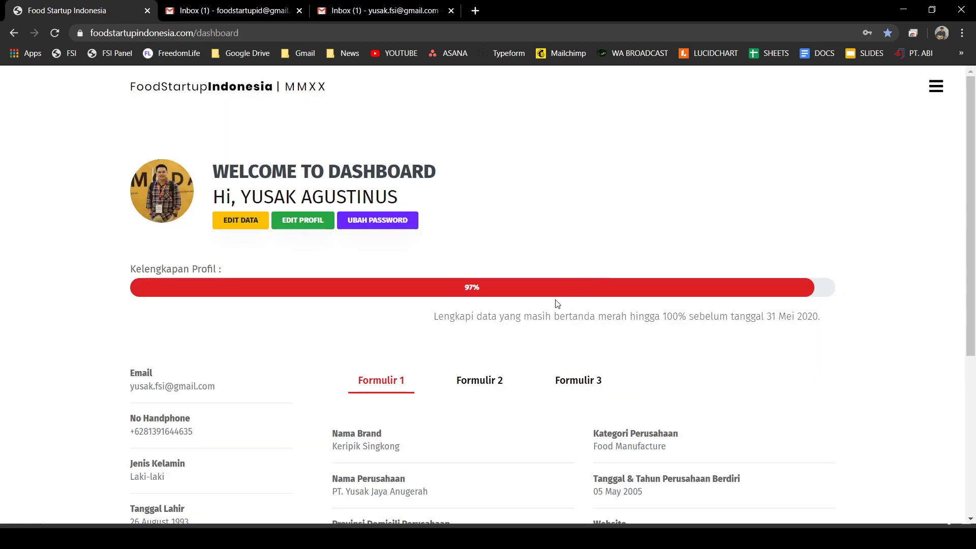
scroll(538, 347, down, 4)
scroll(560, 188, up, 3)
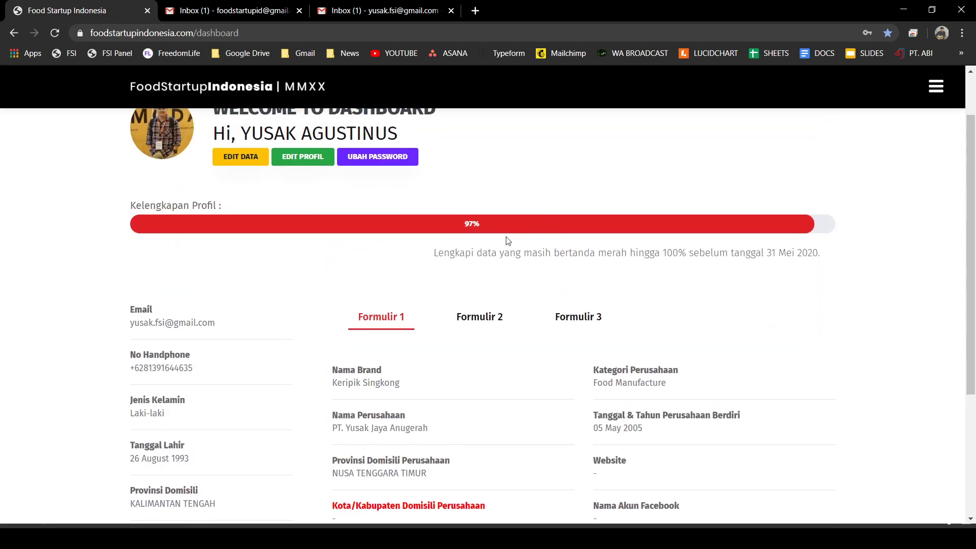
scroll(554, 311, down, 3)
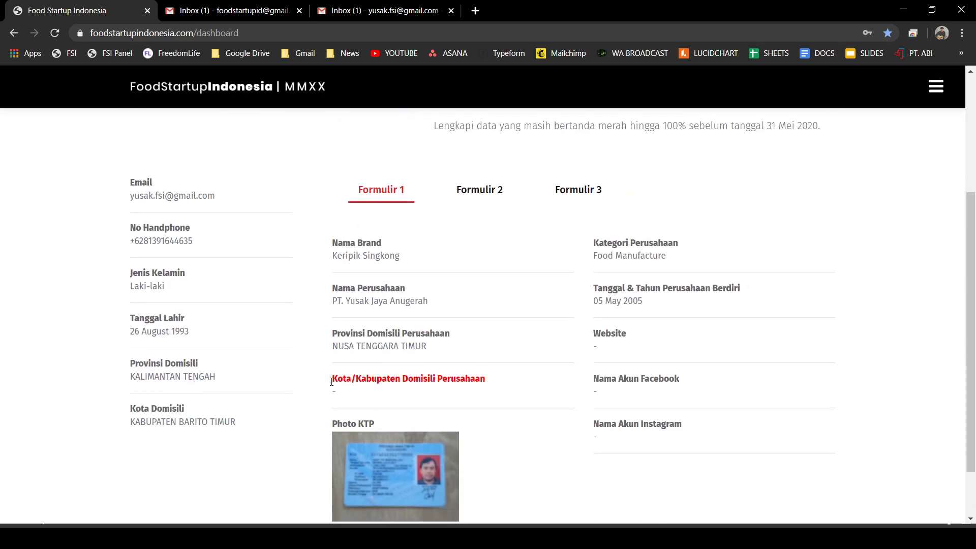
drag(332, 378, 490, 384)
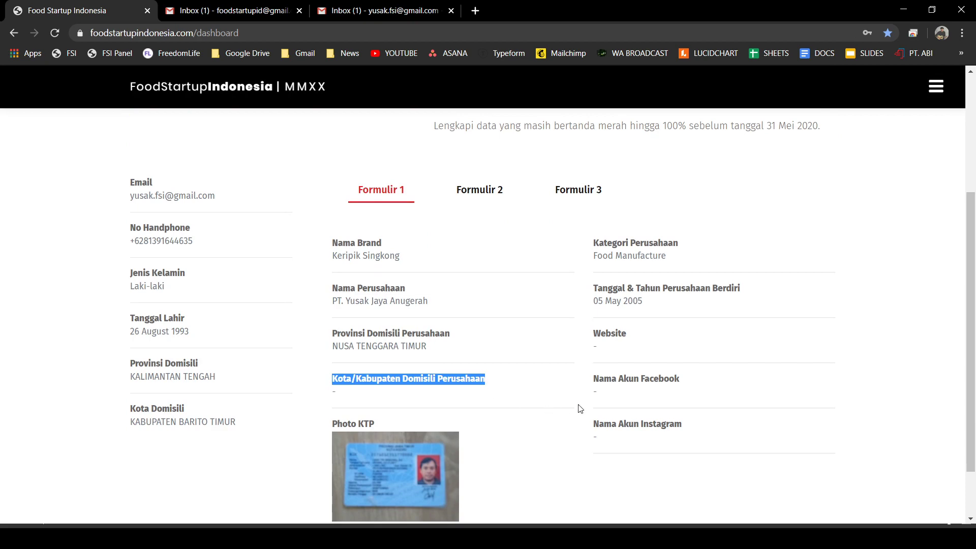
scroll(642, 405, up, 3)
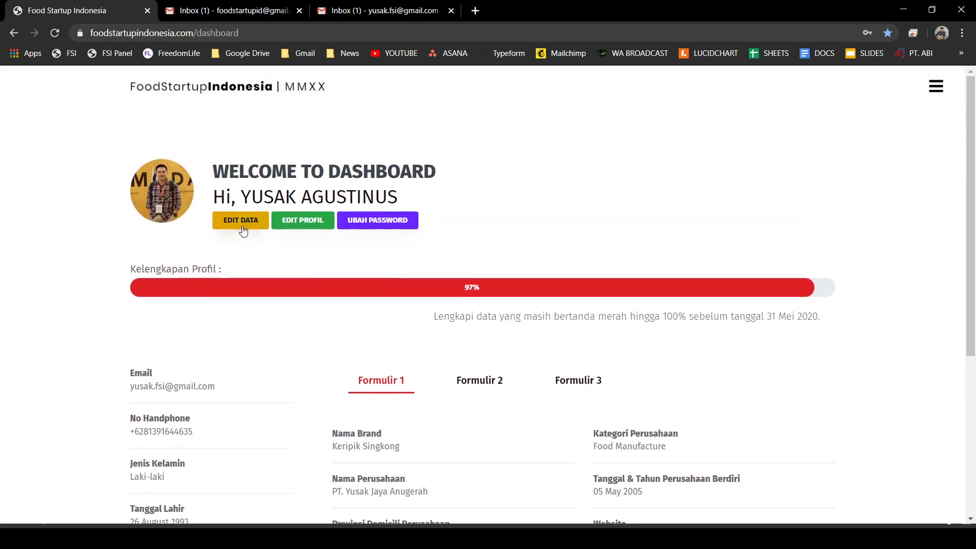
- Set the province to KALIMANTAN TENGAH and the city to KABUPATEN BARITO TIMUR
click(242, 221)
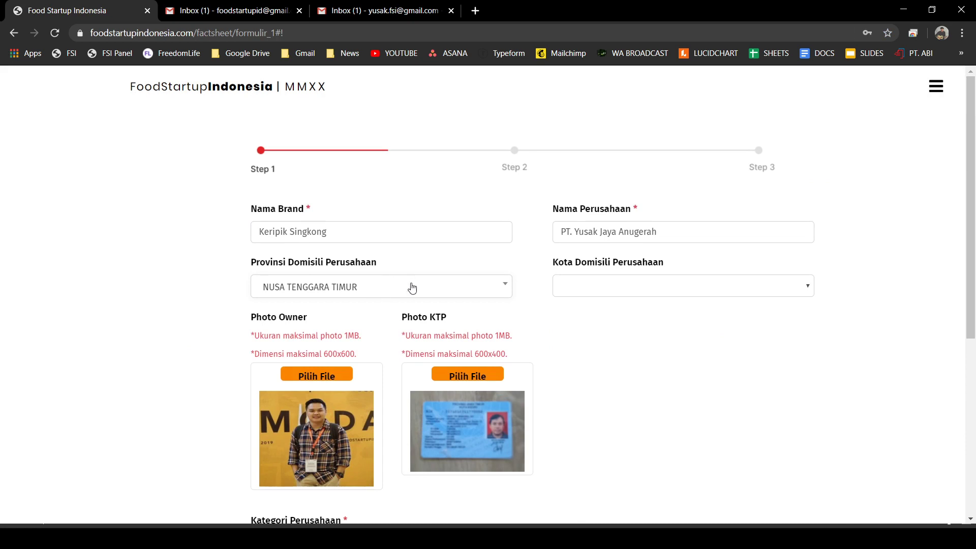
click(424, 290)
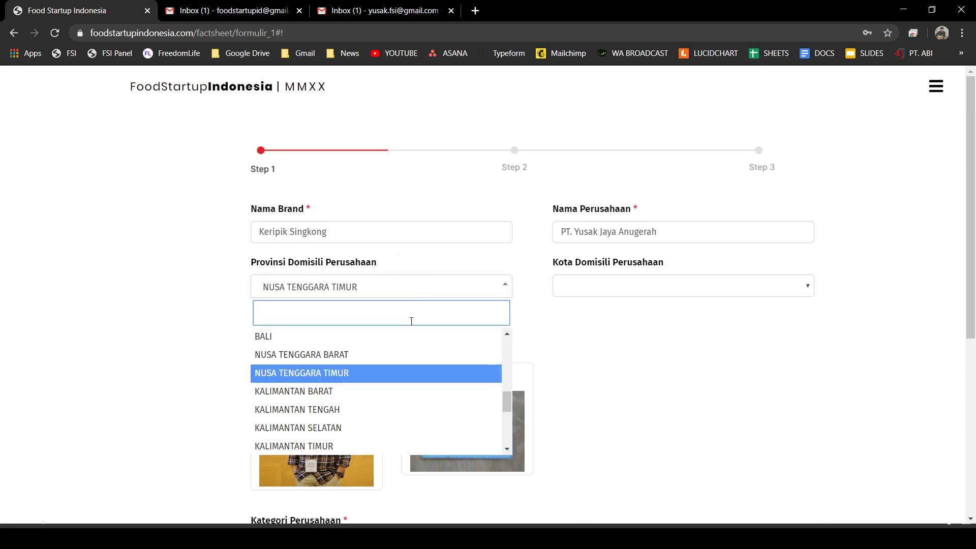
click(390, 409)
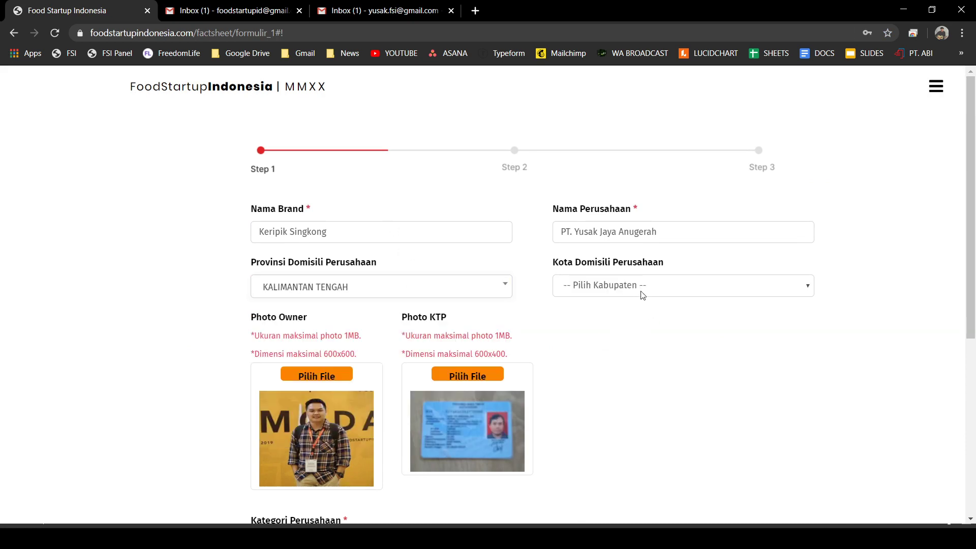
click(643, 296)
click(654, 320)
- Save all three factsheet steps to finish editing
scroll(656, 387, down, 6)
click(762, 473)
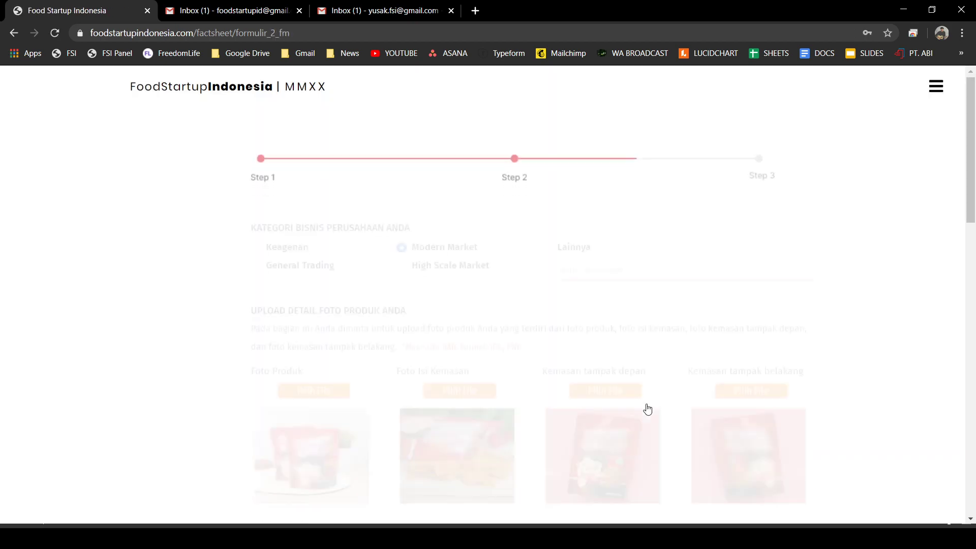
scroll(636, 397, down, 10)
click(760, 471)
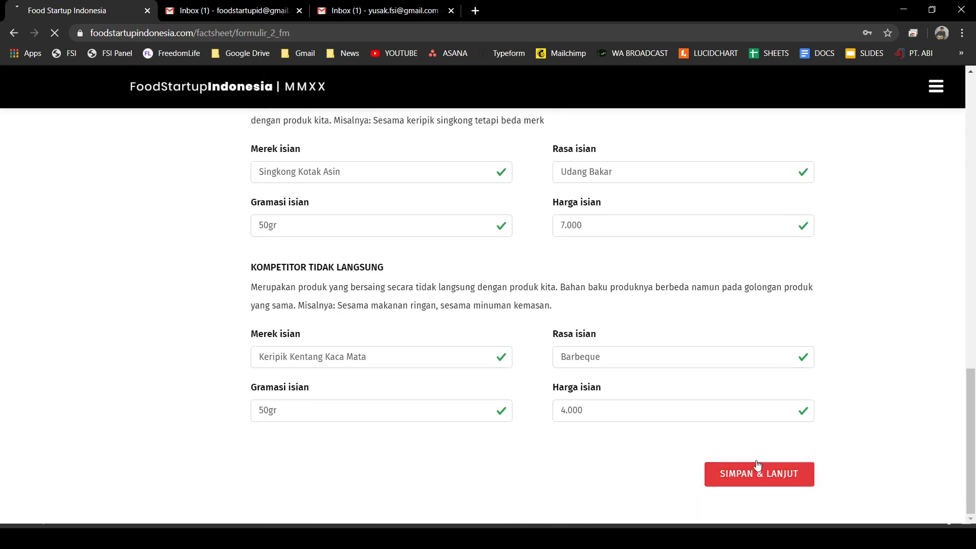
scroll(460, 327, down, 9)
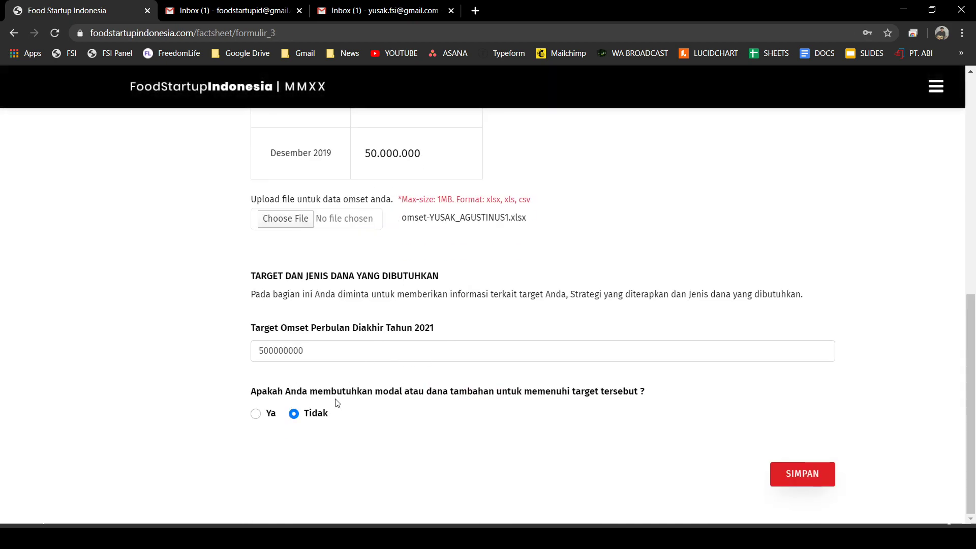
click(256, 413)
scroll(257, 414, down, 5)
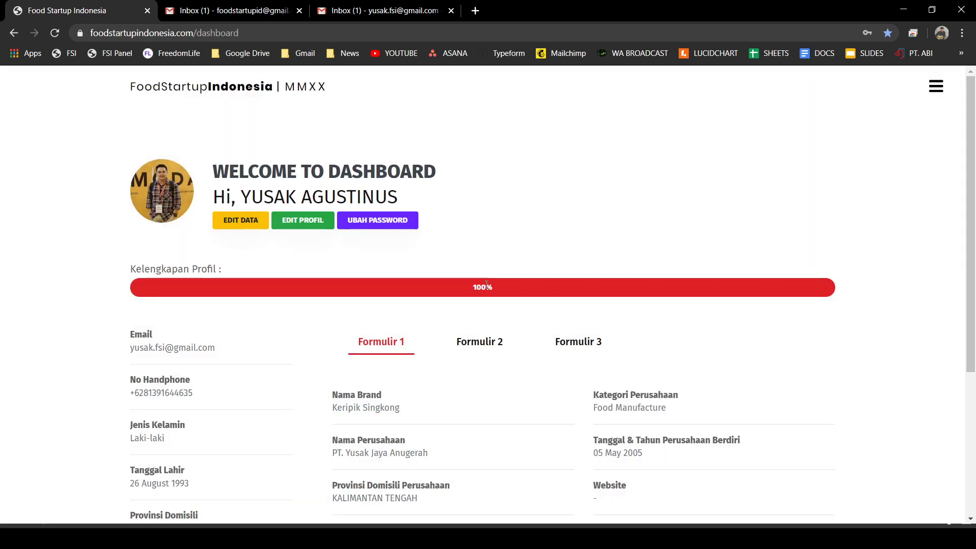
- Highlight the 100% completeness figure, then browse Formulir 2's photos, variants, legal files and competitors
drag(471, 292, 495, 293)
drag(495, 351, 490, 350)
click(489, 350)
scroll(571, 360, down, 7)
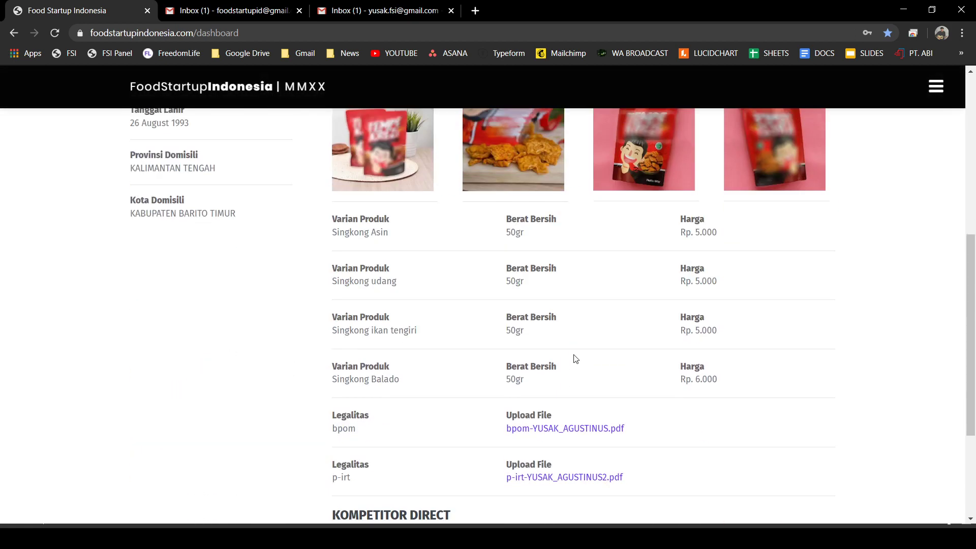
scroll(575, 359, down, 3)
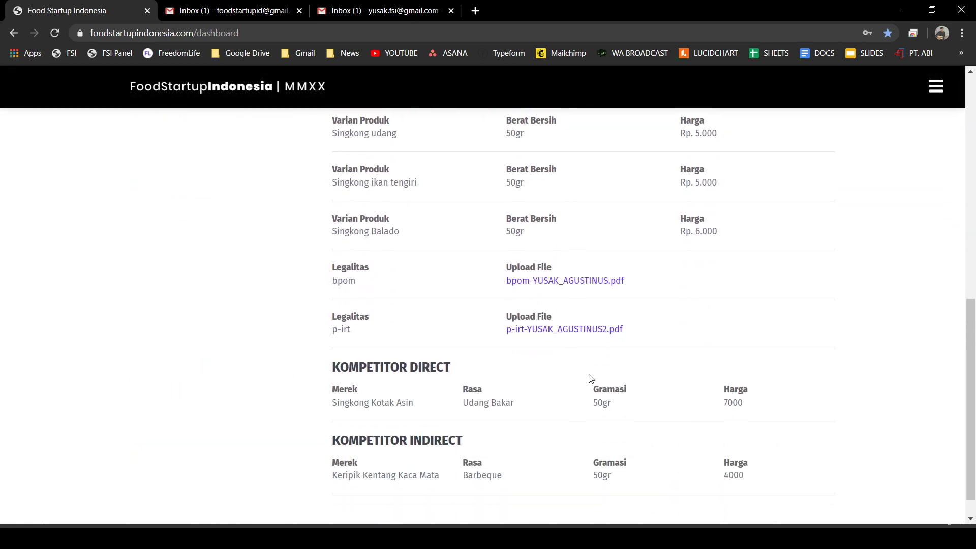
scroll(591, 378, up, 10)
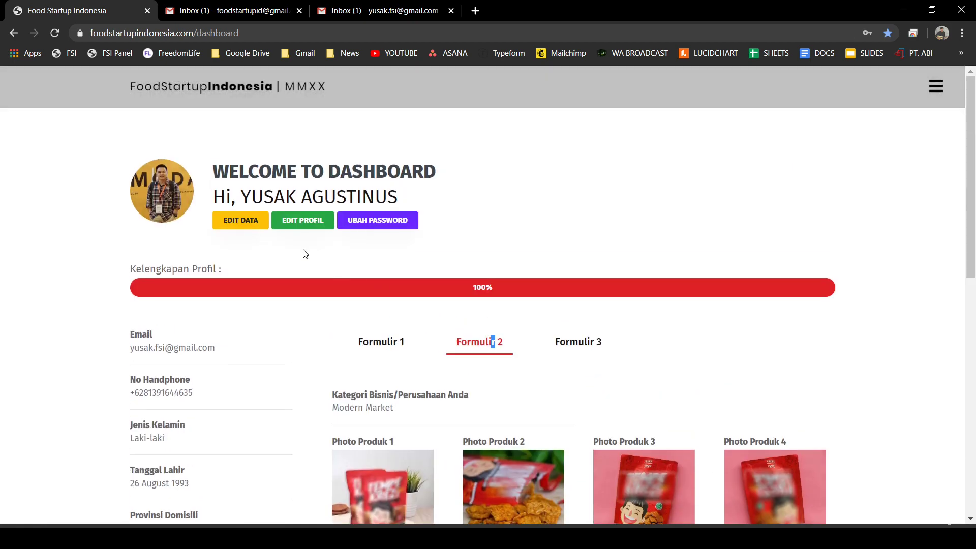
- Reopen the factsheet and save Formulir 1 unchanged to reach step 2
click(241, 222)
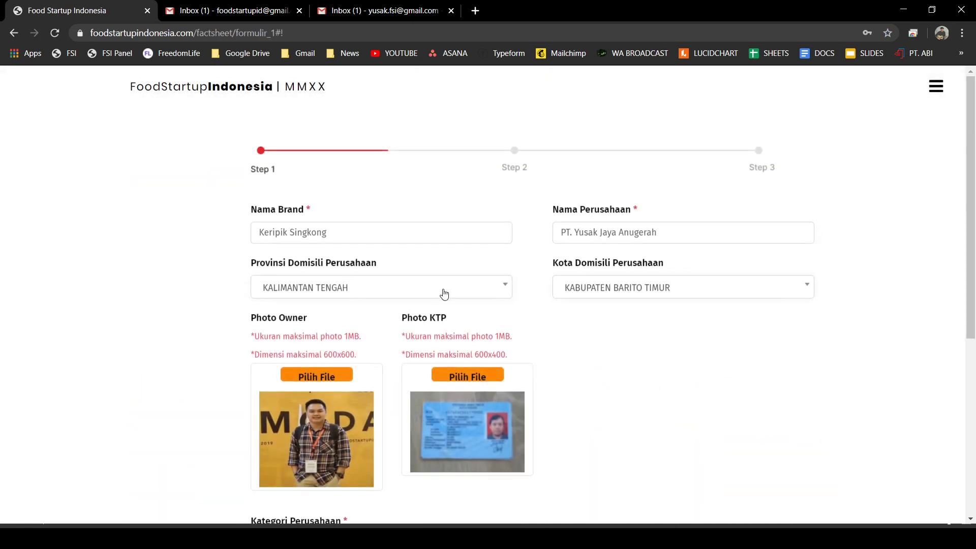
scroll(447, 292, down, 5)
click(740, 474)
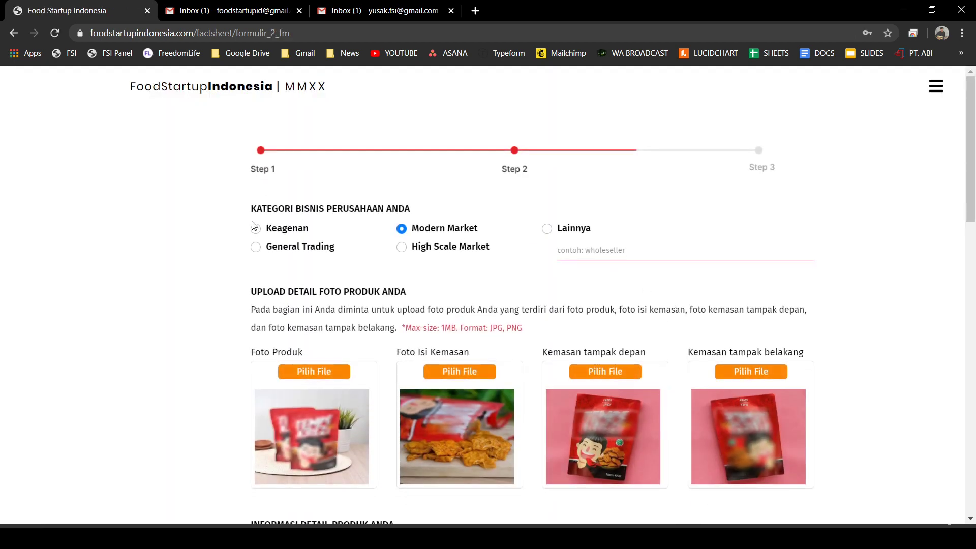
- Try the Keagenan, Modern Market and High Scale Market categories, settling on General Trading
click(256, 248)
click(422, 250)
click(256, 228)
click(256, 249)
click(401, 230)
click(402, 250)
click(403, 230)
click(257, 250)
click(404, 228)
click(403, 247)
click(257, 229)
click(257, 247)
click(402, 229)
click(257, 250)
click(402, 230)
click(257, 249)
scroll(376, 244, down, 15)
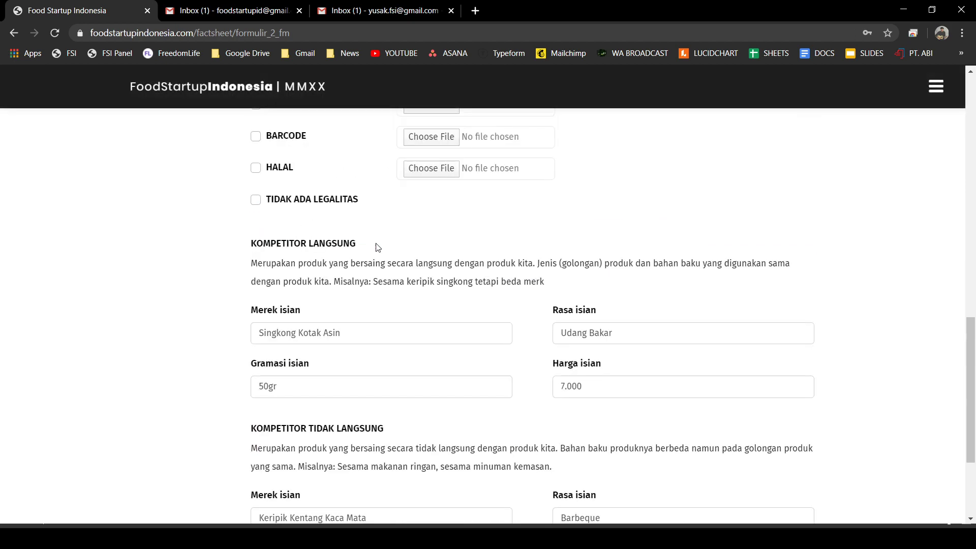
- Save Formulir 2 and 3 with General Trading, then reopen Formulir 1 for editing
click(741, 472)
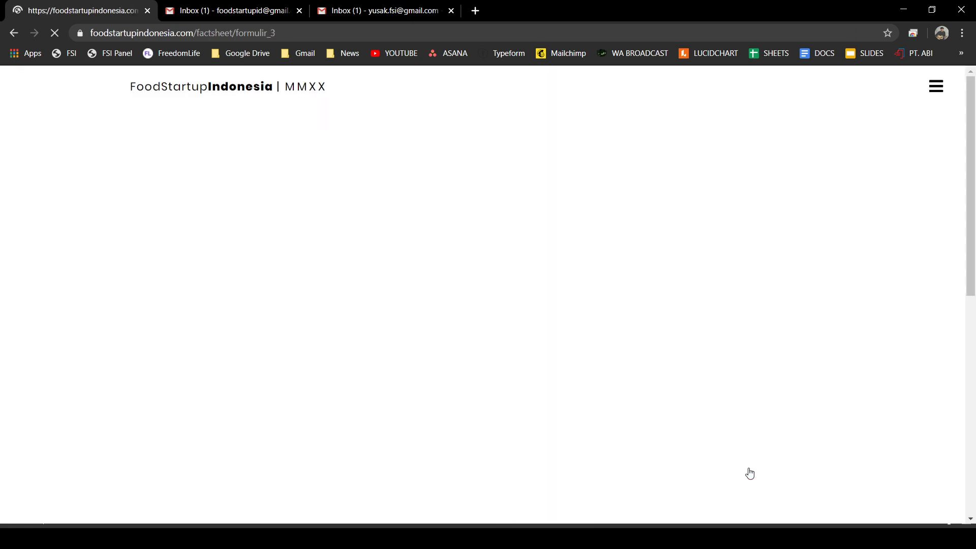
scroll(757, 460, down, 6)
scroll(748, 457, down, 3)
click(803, 474)
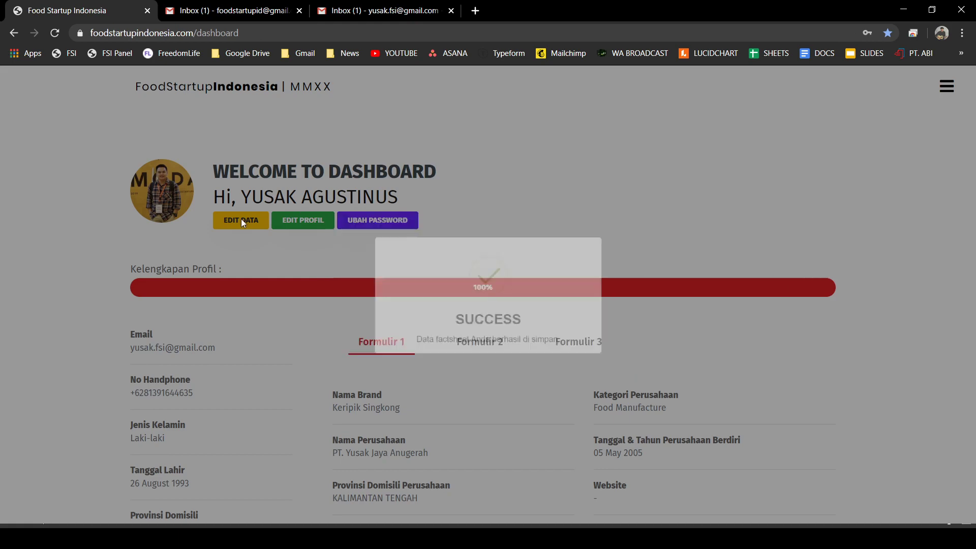
click(241, 220)
scroll(306, 277, down, 10)
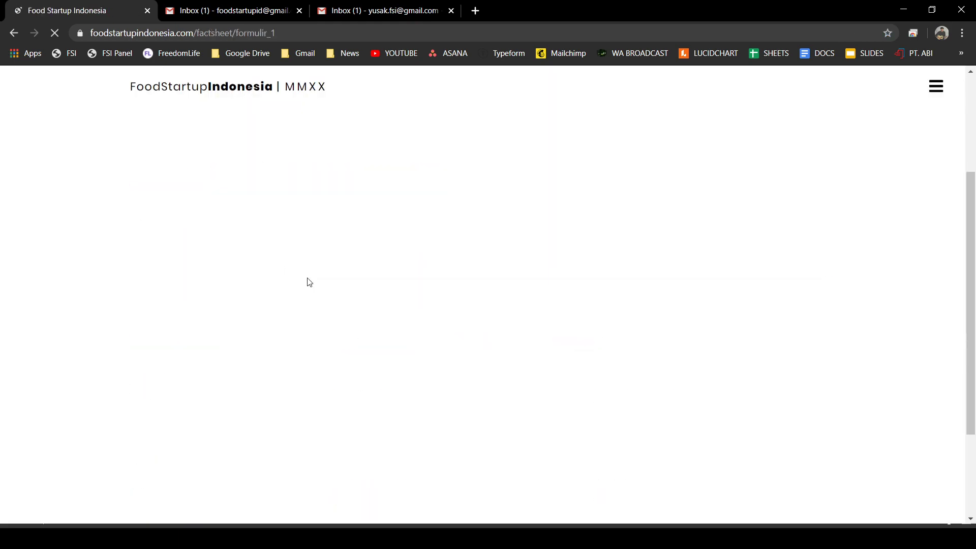
- Set the company category to Food Service and save step 1
scroll(306, 294, down, 1)
click(300, 299)
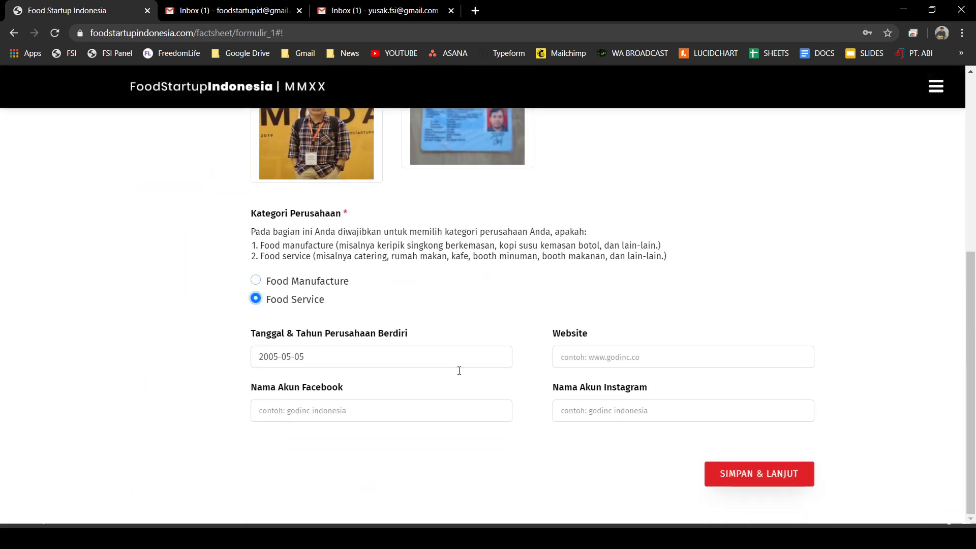
click(780, 481)
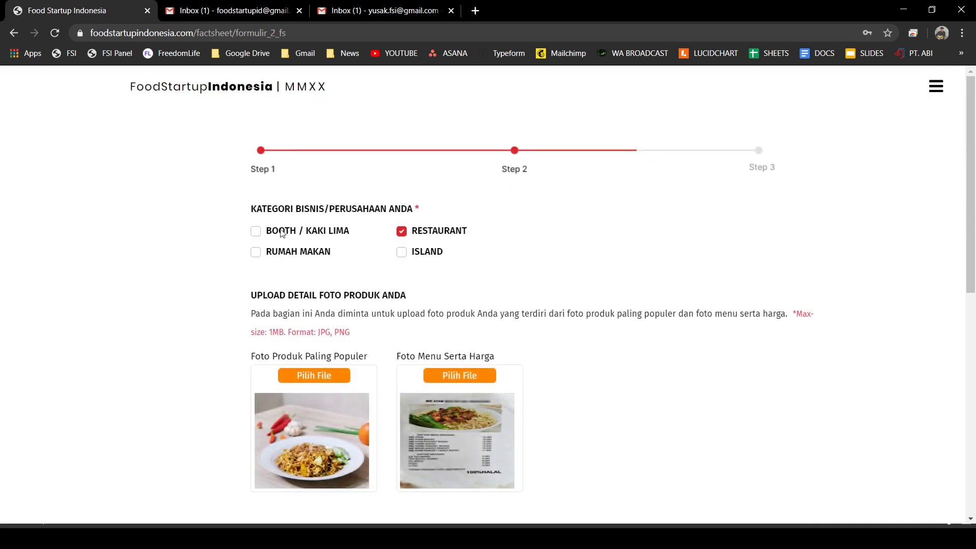
- Toggle BOOTH / KAKI LIMA, RUMAH MAKAN and ISLAND, leaving only RESTAURANT ticked, then switch to the other Gmail inbox
click(255, 232)
click(402, 233)
click(255, 232)
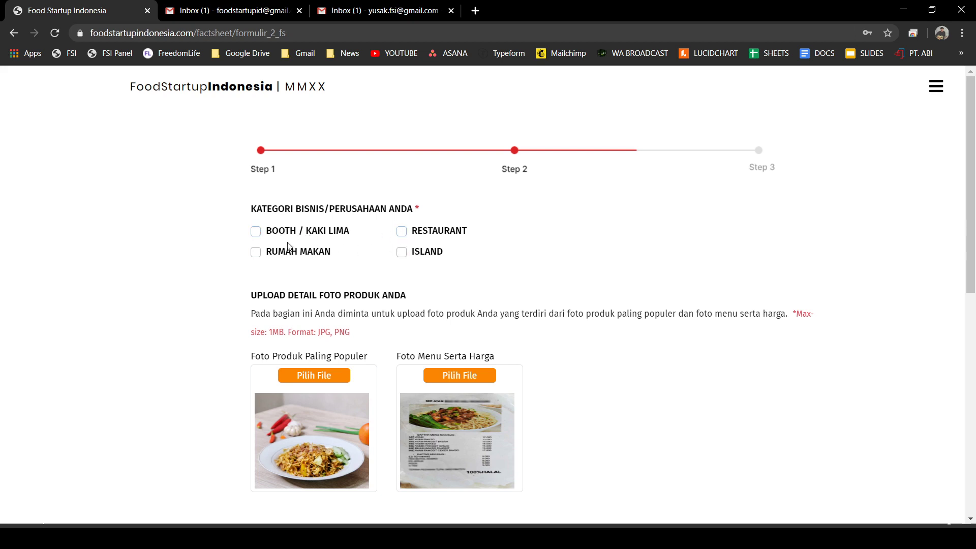
click(256, 253)
click(401, 252)
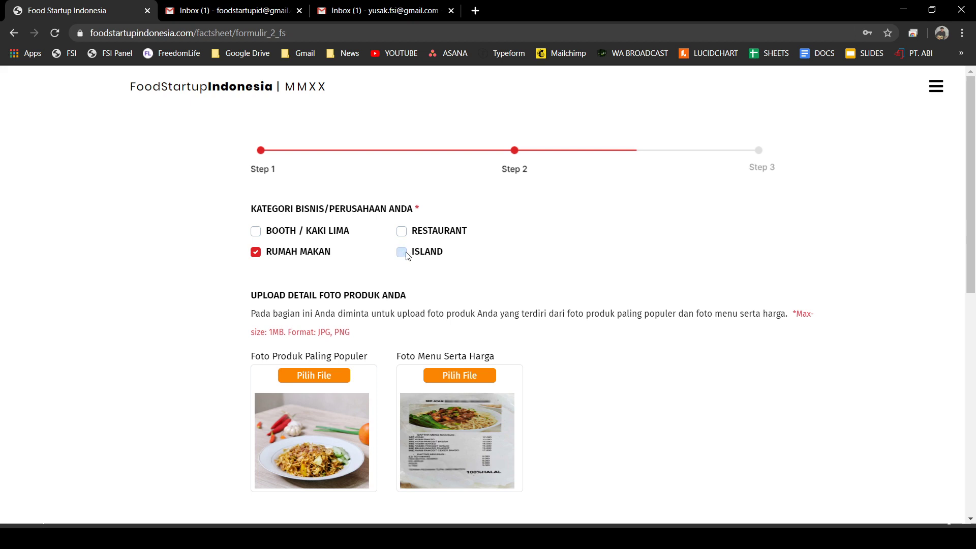
click(255, 253)
click(402, 232)
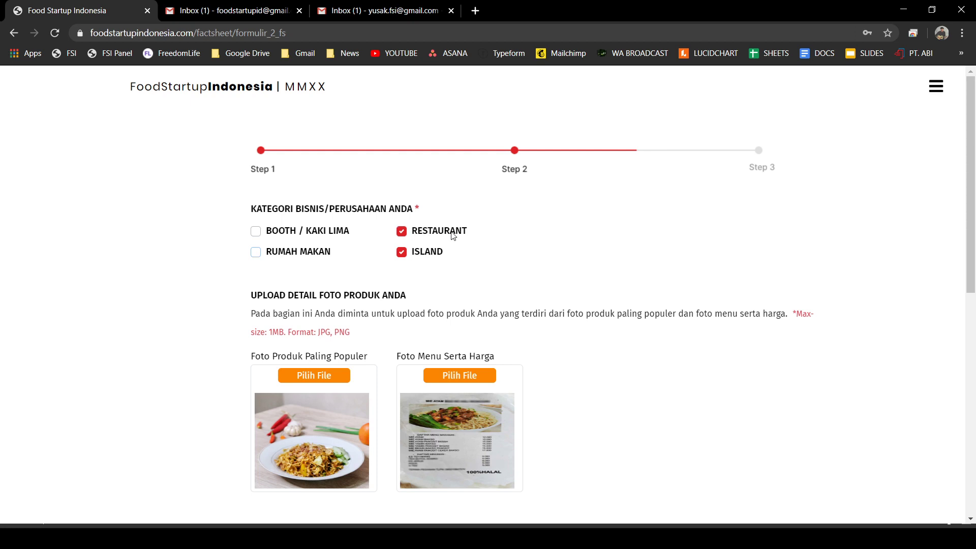
click(403, 253)
click(402, 233)
click(402, 231)
click(239, 11)
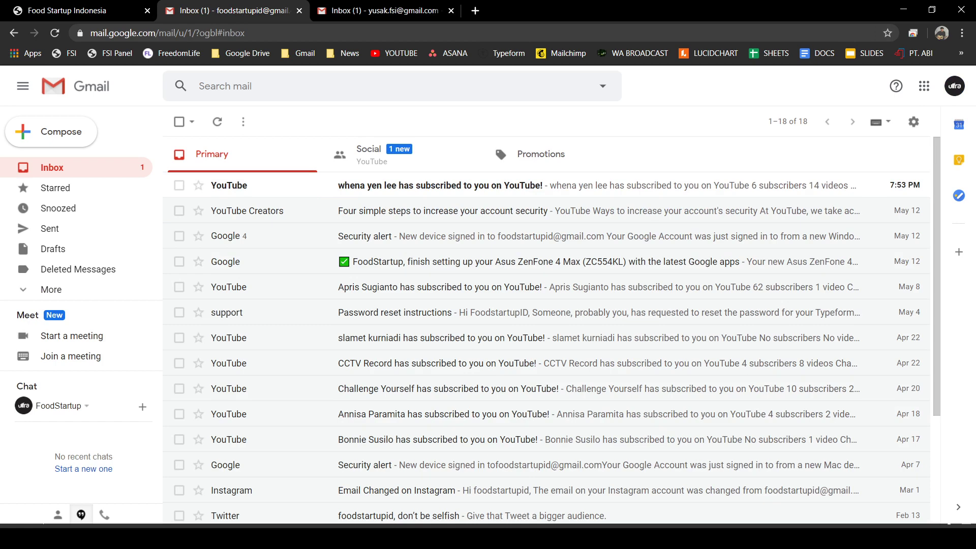
- Switch between the four- and 18-message inboxes, close the 18-message one, and return to the form
click(379, 11)
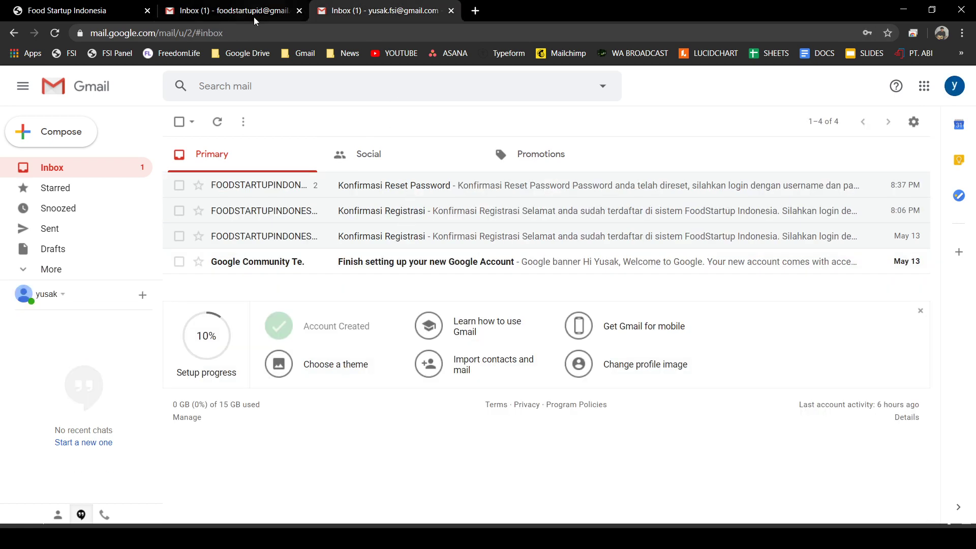
click(76, 12)
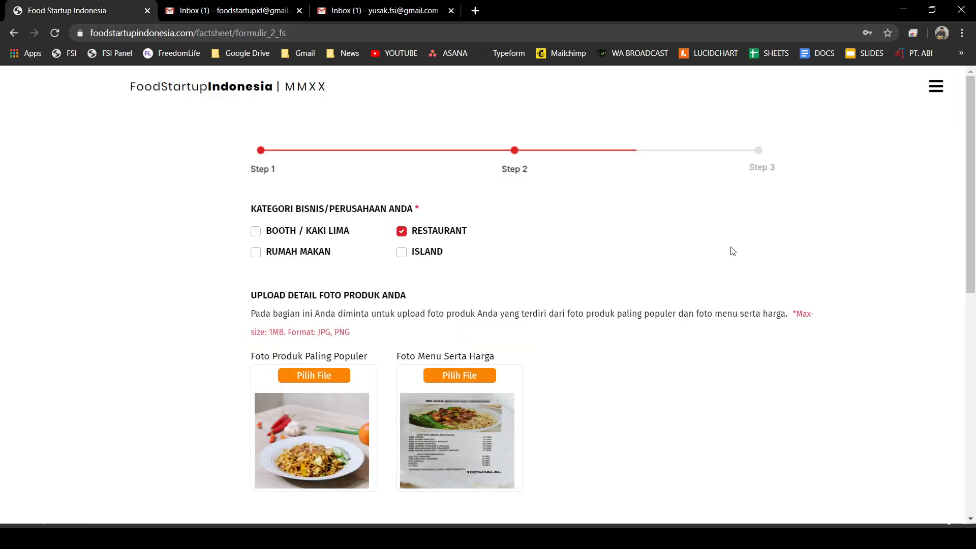
click(356, 12)
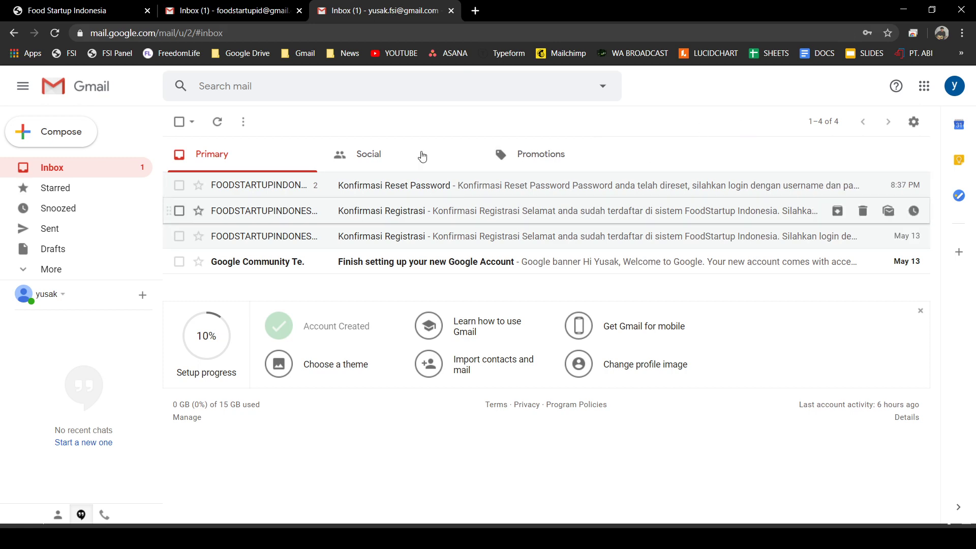
click(227, 21)
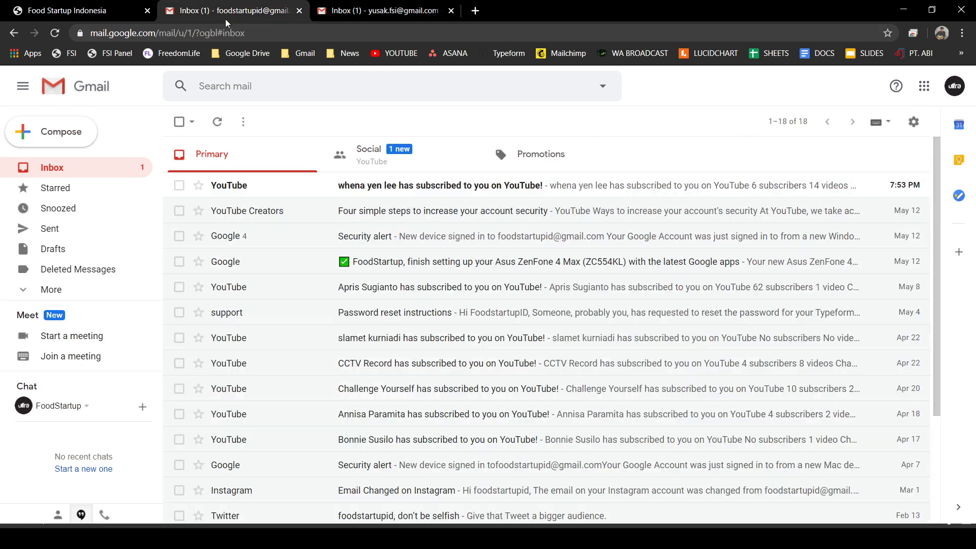
click(299, 10)
click(105, 11)
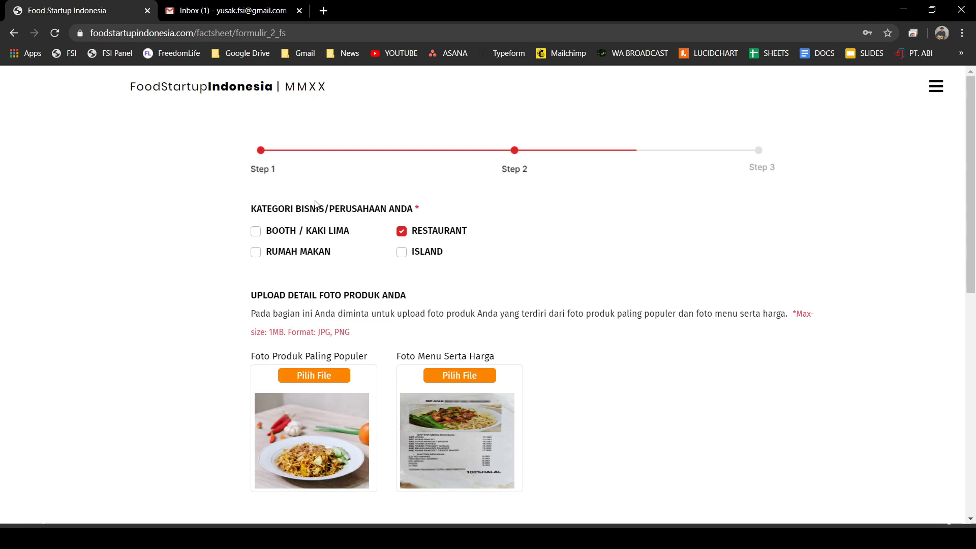
- Save Formulir 2 and Formulir 3, returning to the dashboard with Food Service listed
scroll(801, 273, down, 5)
scroll(801, 273, down, 4)
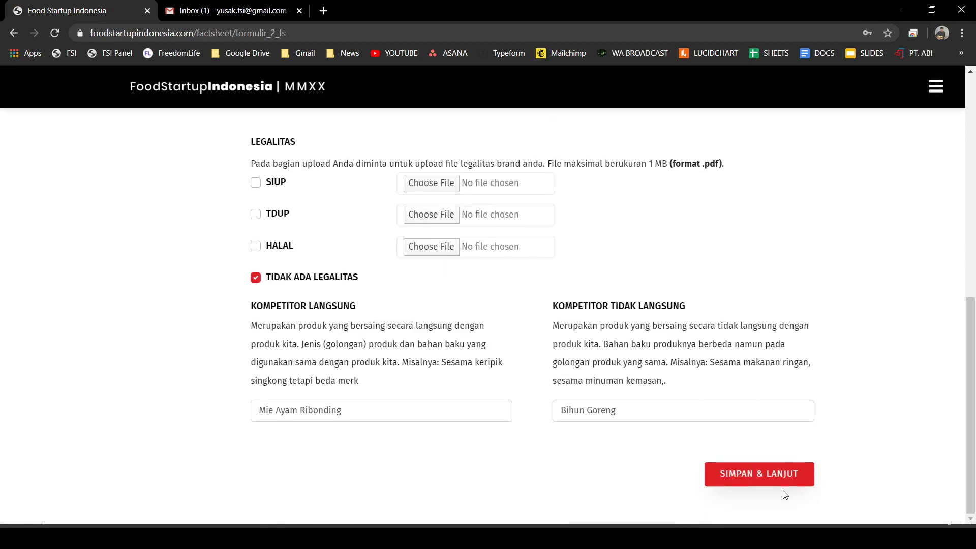
click(771, 478)
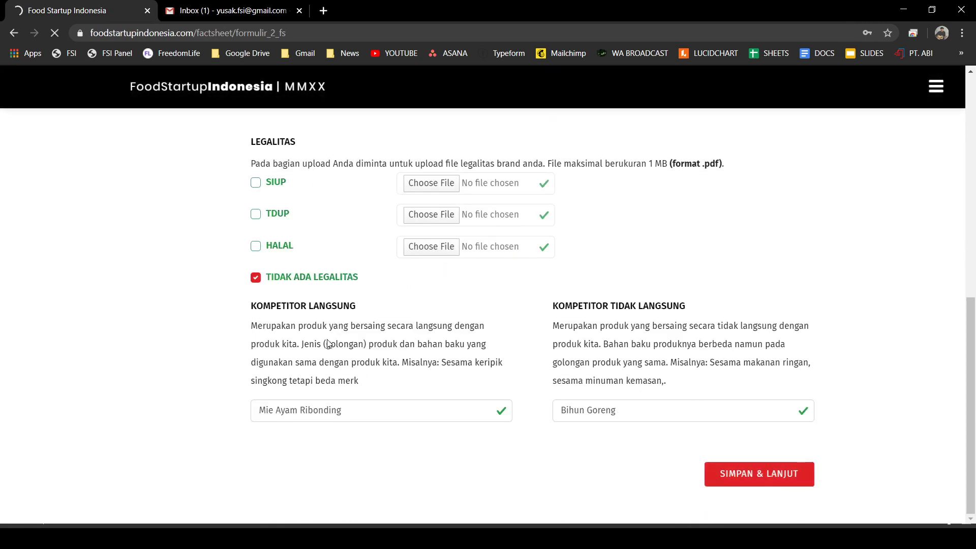
scroll(560, 366, down, 10)
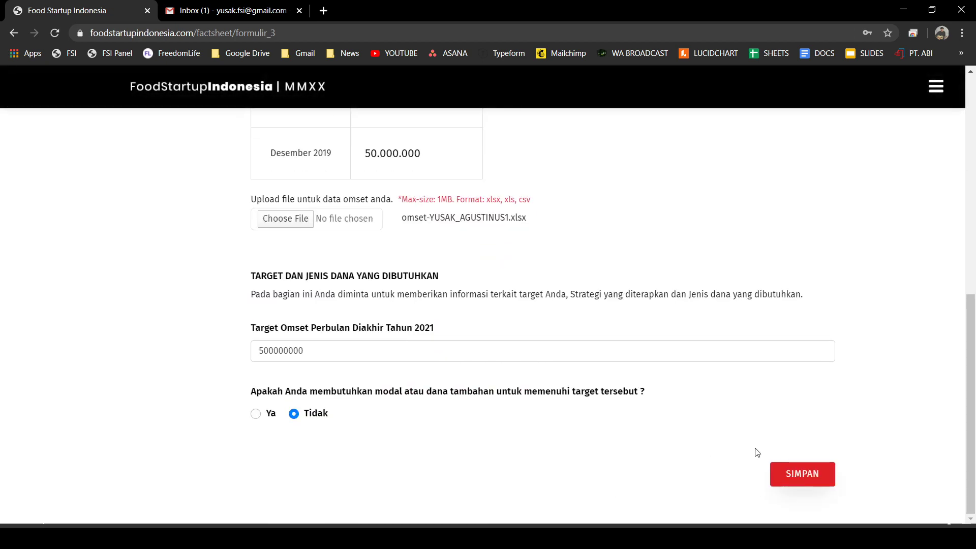
click(789, 475)
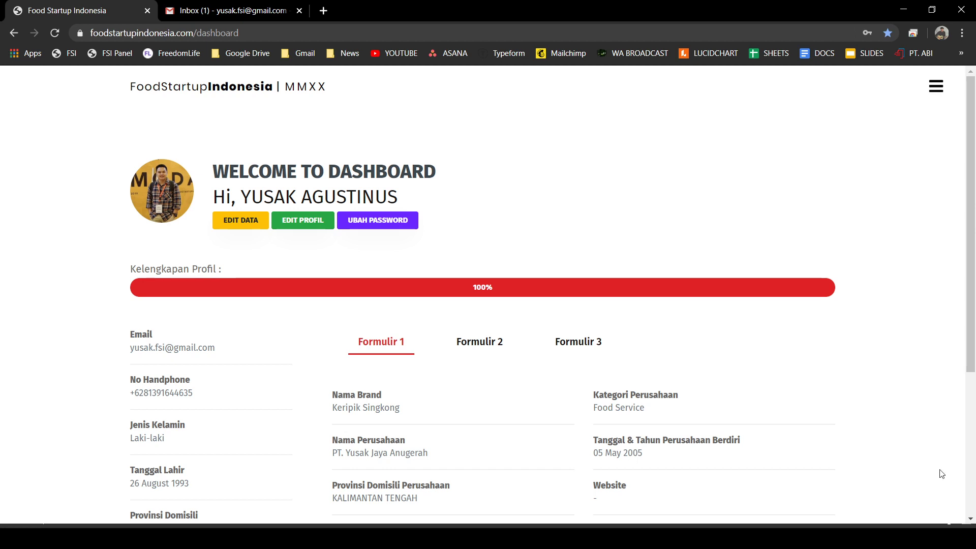
- Log out through the navigation menu and return to the FoodStartup Indonesia homepage
click(938, 89)
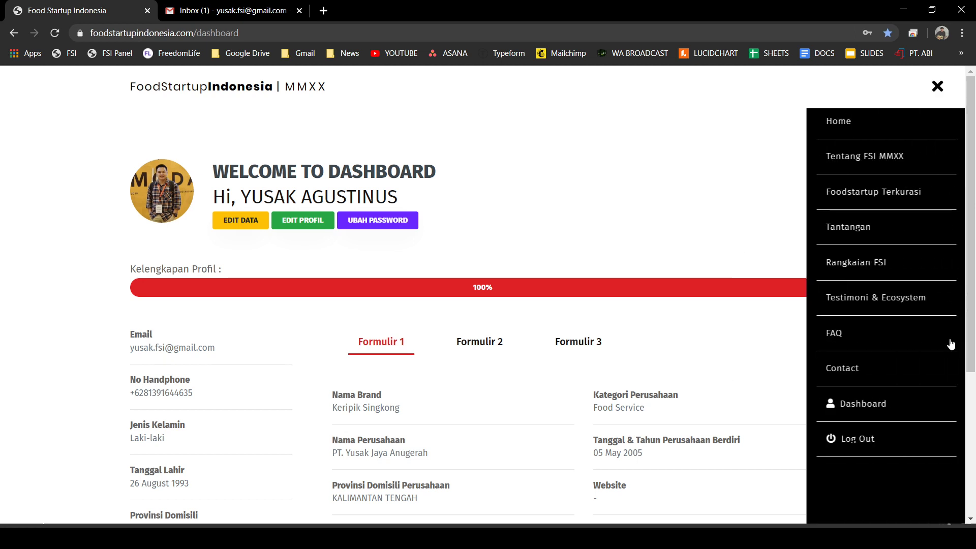
click(896, 439)
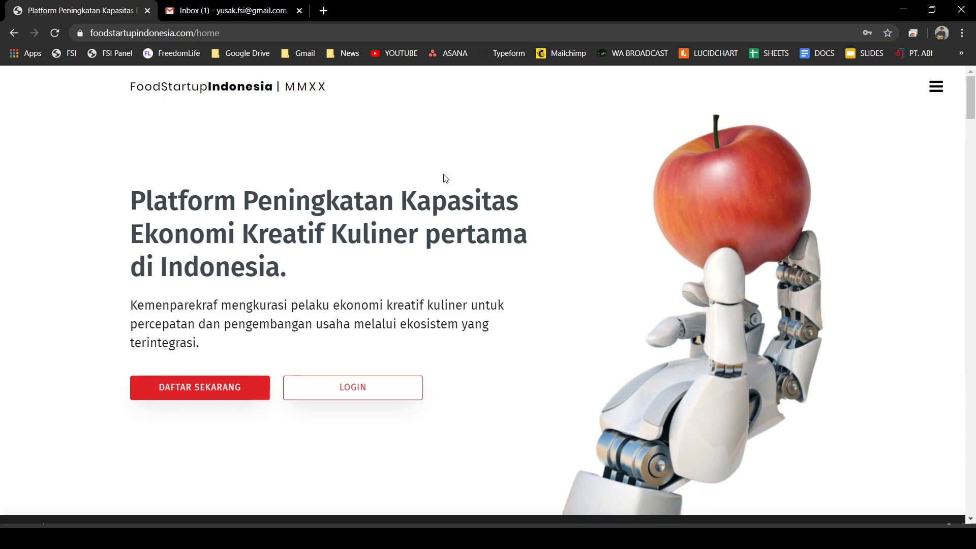
click(323, 11)
click(104, 11)
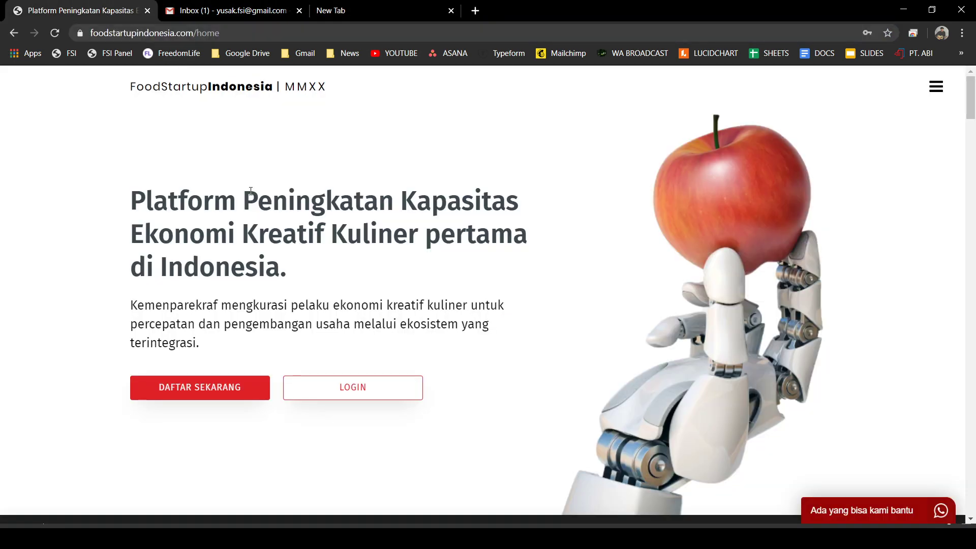
- Scroll past the map and Tantangan section to the Rangkaian timeline's E-Sosialisasi row
scroll(249, 299, down, 10)
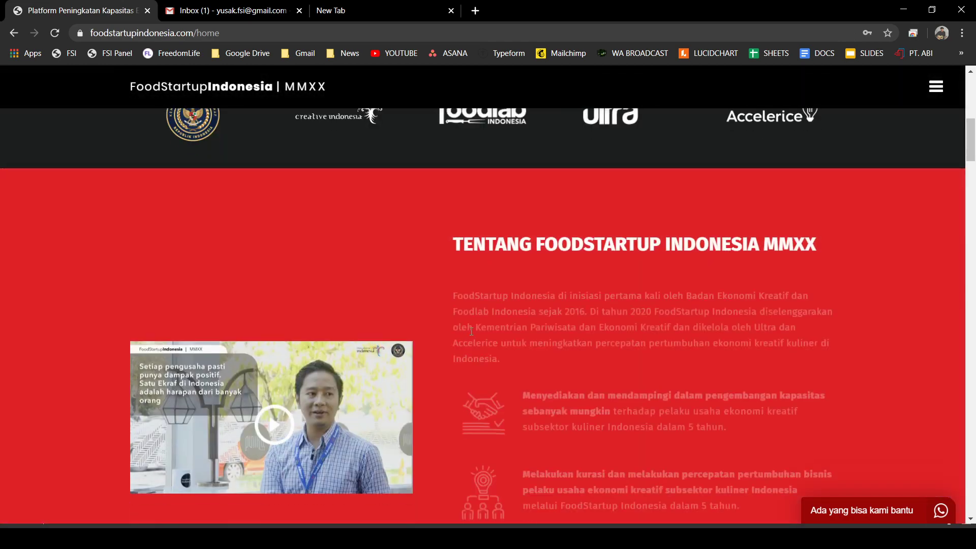
scroll(604, 294, down, 15)
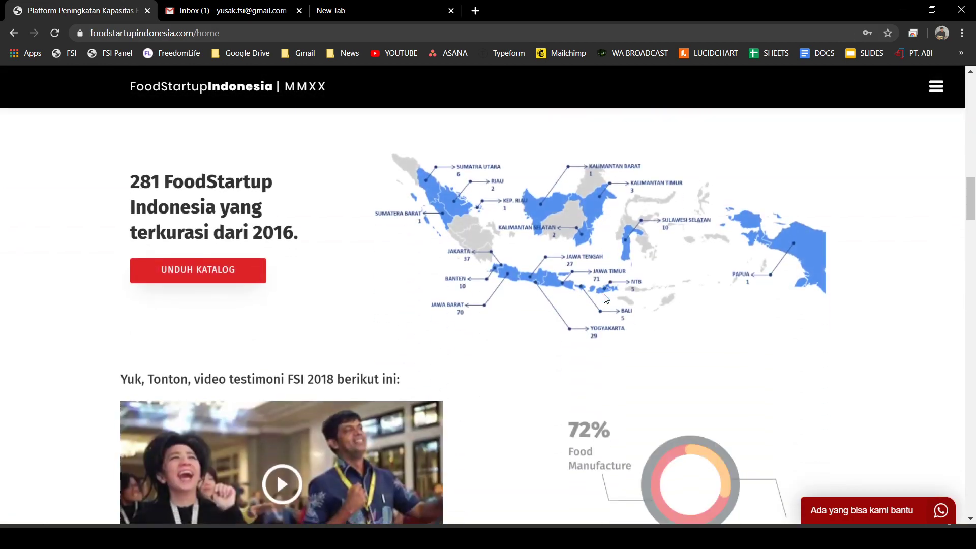
scroll(606, 298, down, 15)
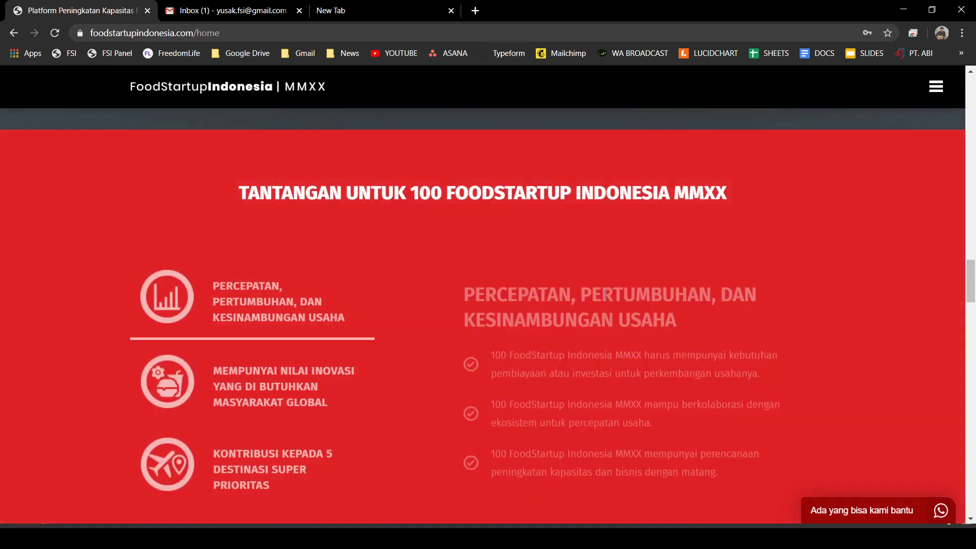
scroll(578, 303, down, 8)
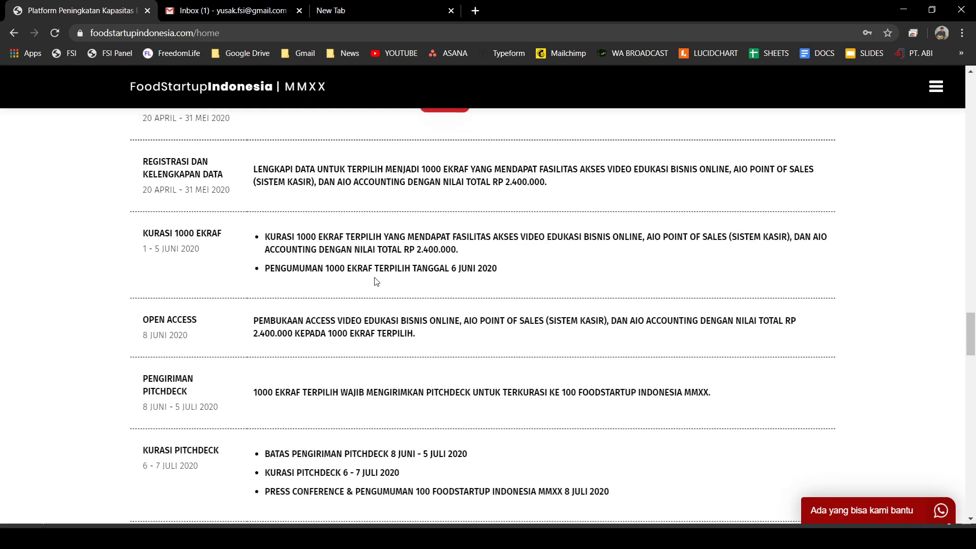
scroll(294, 314, up, 4)
scroll(294, 315, down, 2)
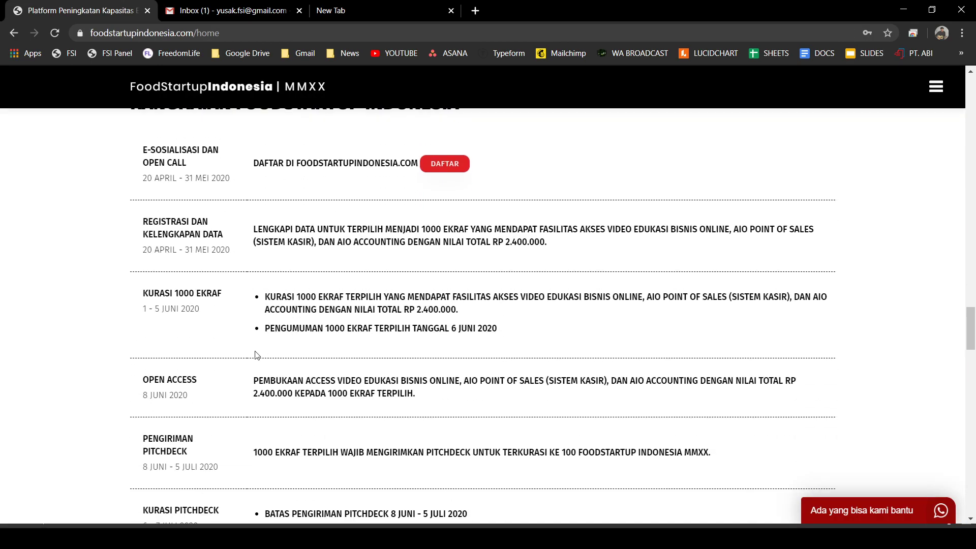
scroll(255, 355, down, 2)
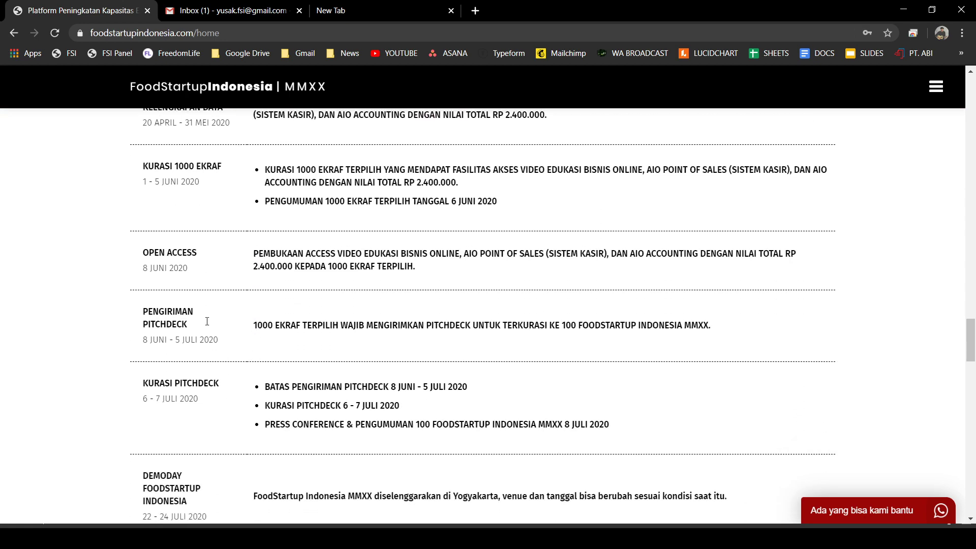
scroll(197, 268, up, 1)
scroll(198, 268, up, 1)
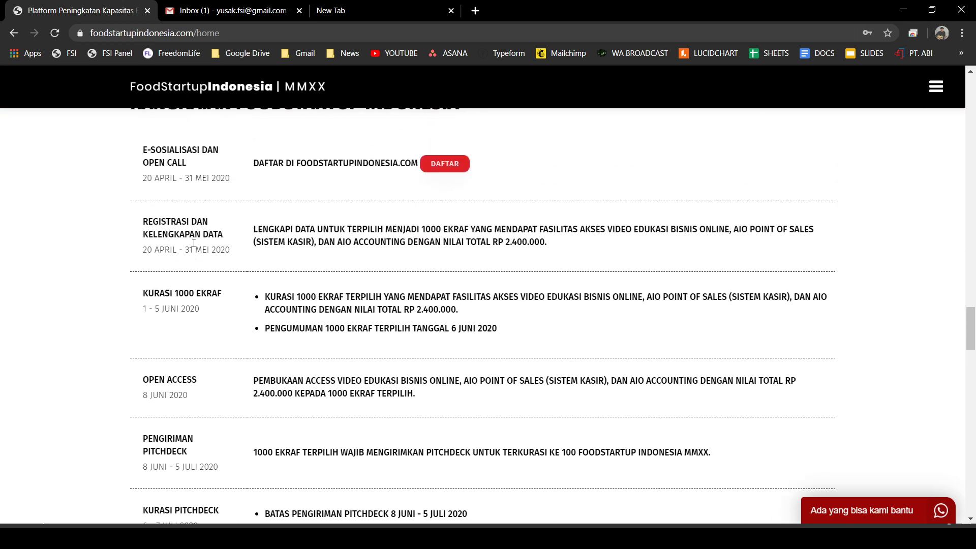
- Highlight the 31 MEI 2020 deadline, then scroll down to the Demoday row (22 - 24 Juli 2020)
drag(186, 252, 237, 254)
click(225, 261)
scroll(607, 332, down, 3)
scroll(610, 330, down, 1)
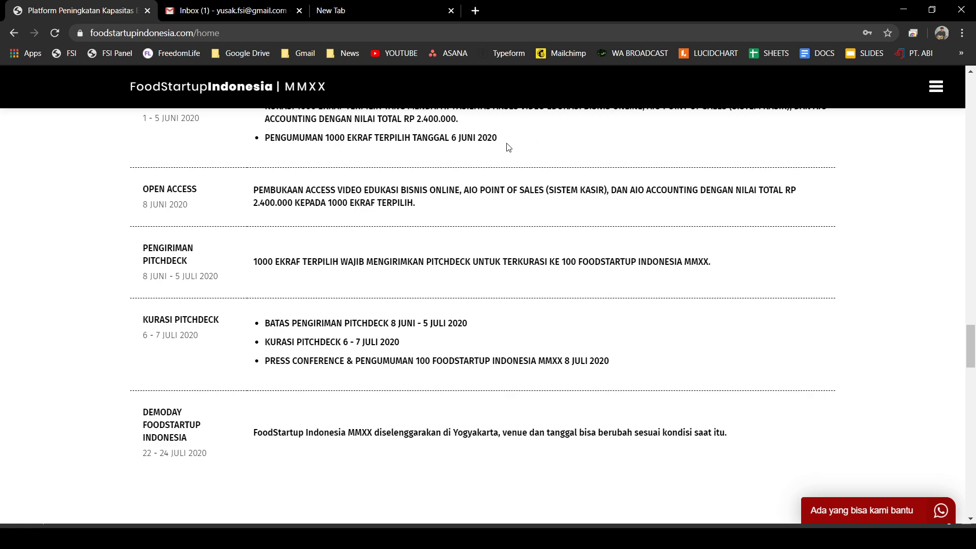
- Scroll to the FAQ and expand 'Apa itu FoodStartup Indonesia?' and the who-may-join answer
scroll(414, 200, down, 10)
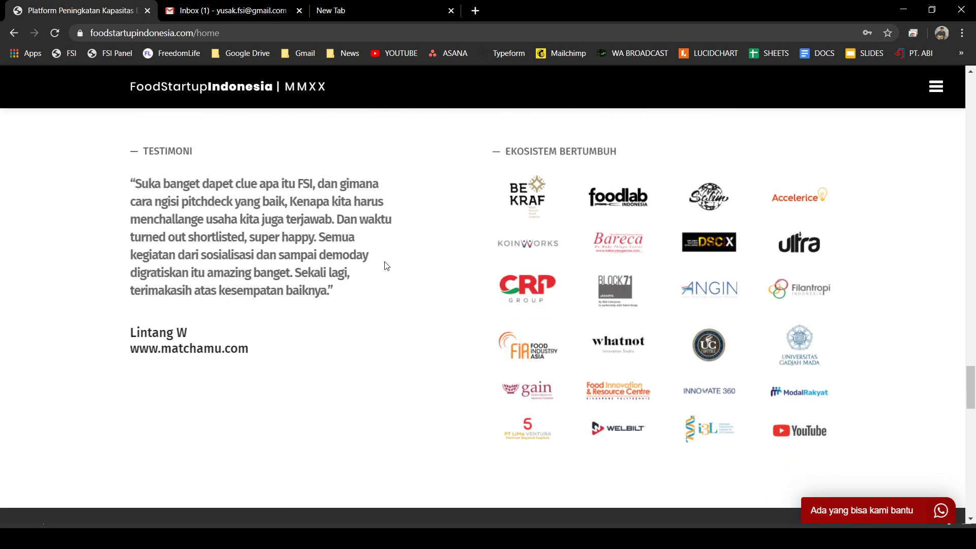
scroll(356, 265, down, 5)
scroll(318, 269, down, 6)
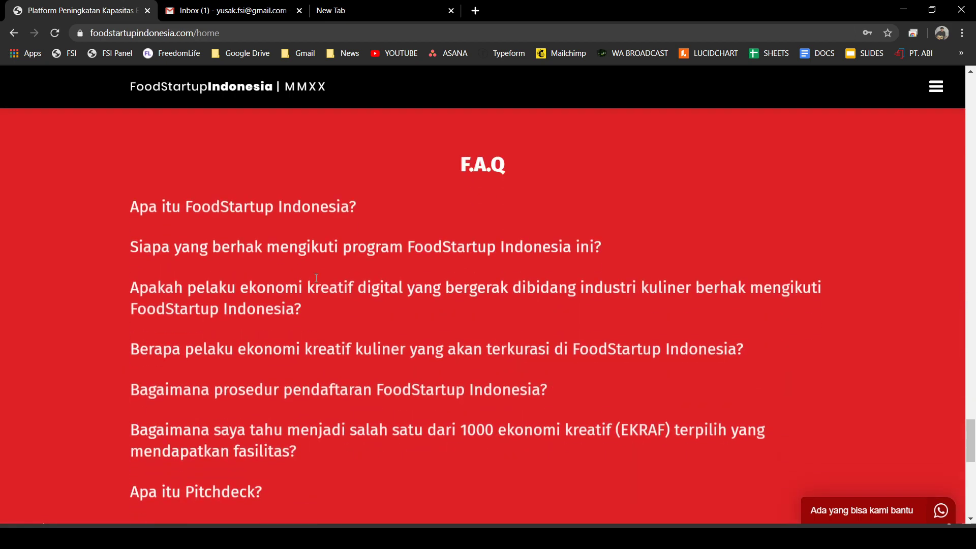
click(262, 208)
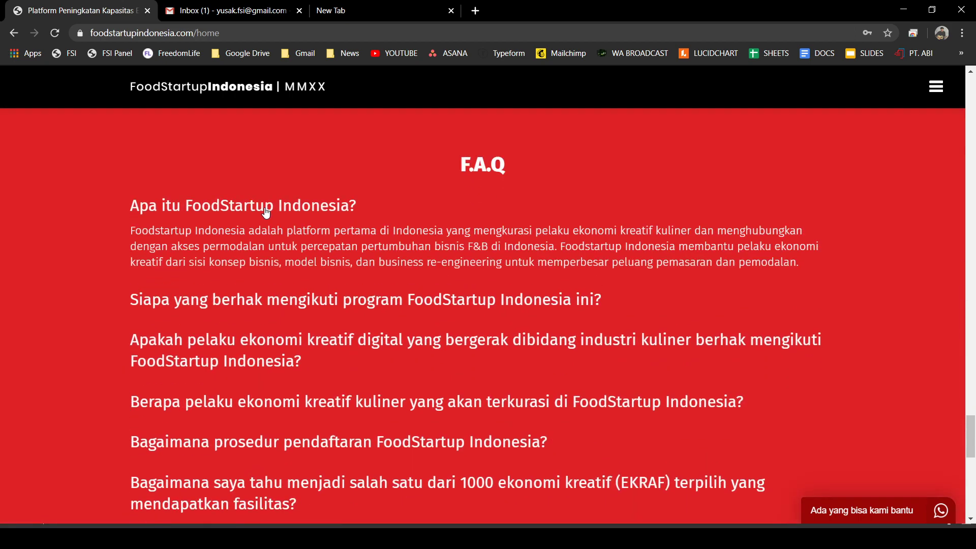
click(237, 307)
scroll(239, 309, down, 7)
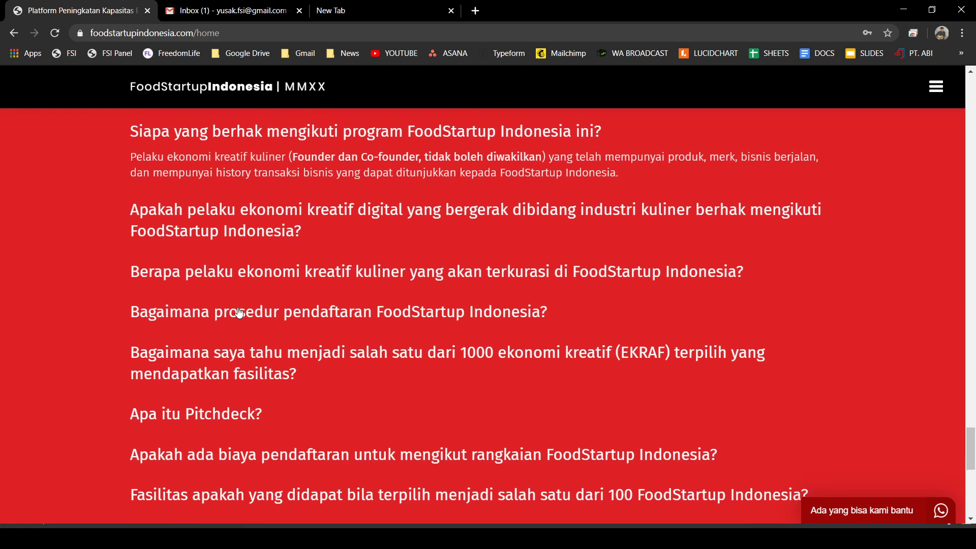
scroll(263, 297, down, 3)
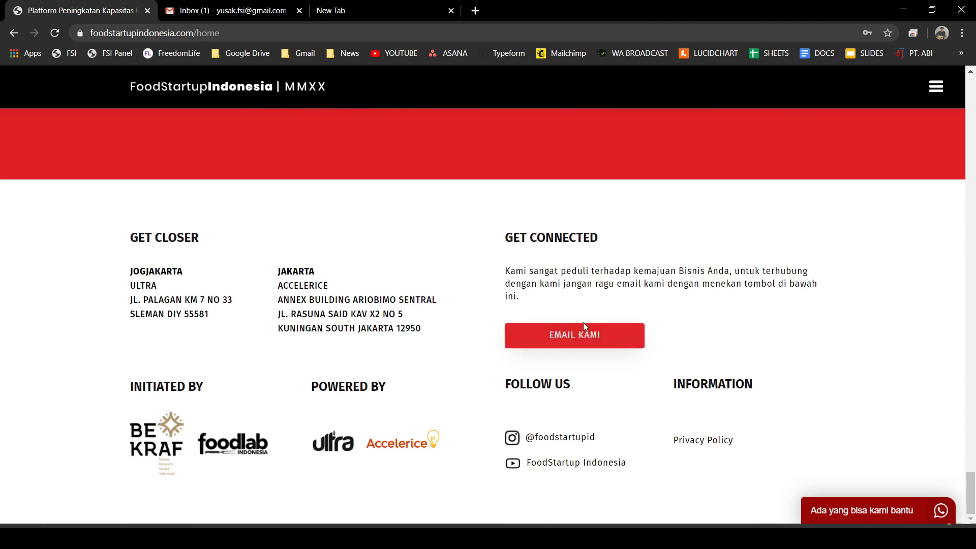
- Open the site's section navigation menu and scroll down to the footer contact details
scroll(719, 320, up, 10)
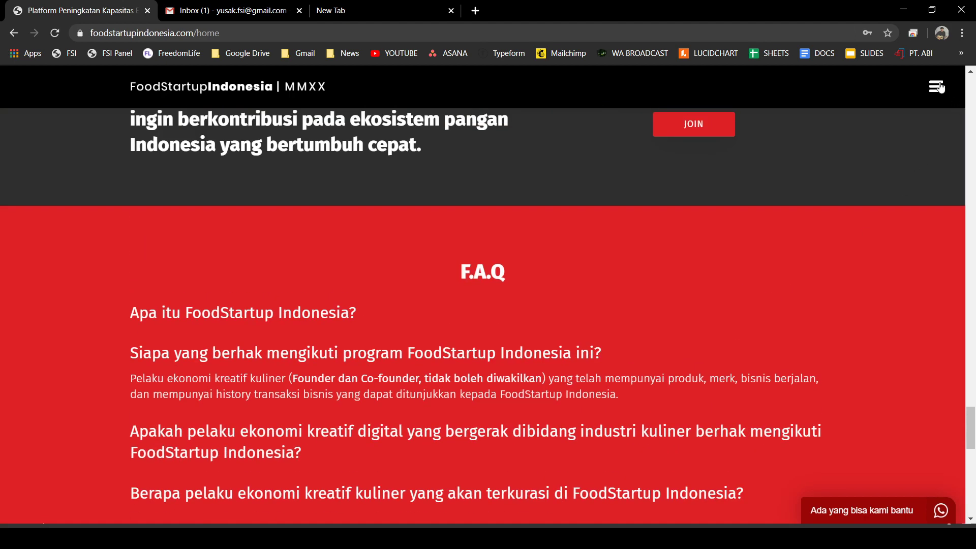
click(938, 92)
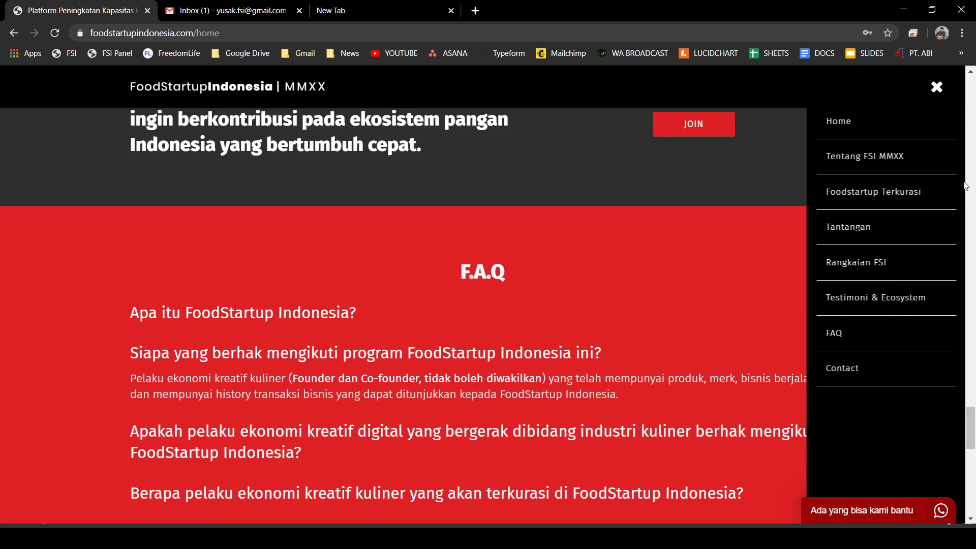
click(834, 333)
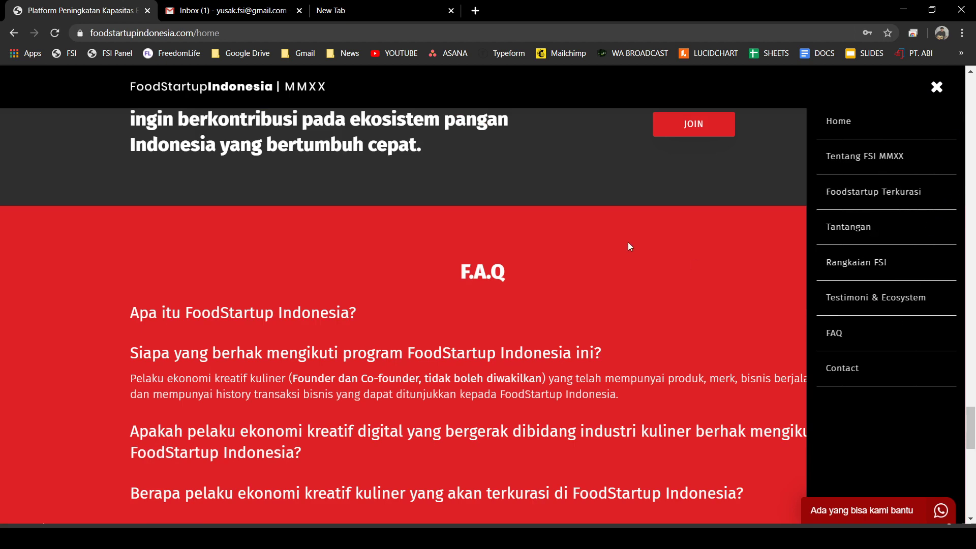
scroll(628, 242, down, 5)
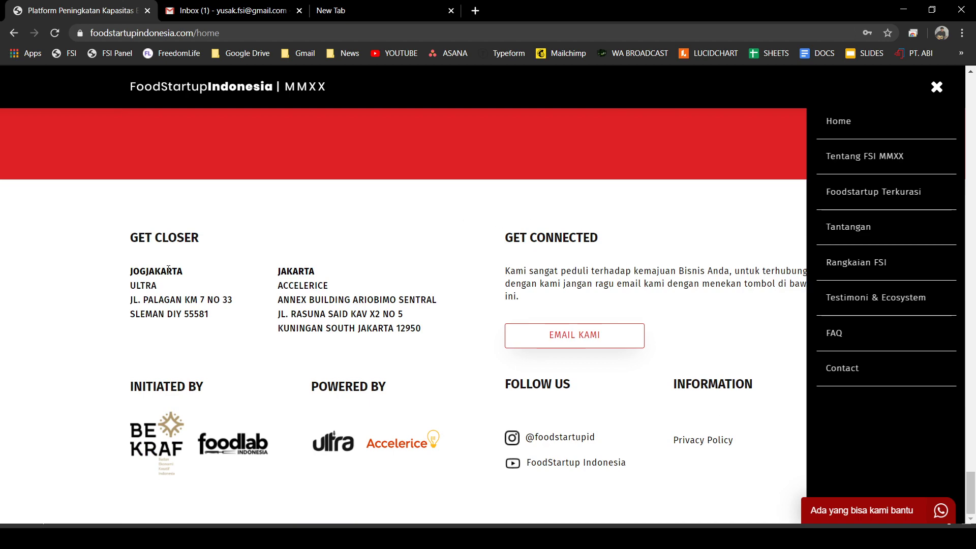
- Open the peraturan-fsi-mmxx.pdf rules document from the footer, then close its tab
click(714, 445)
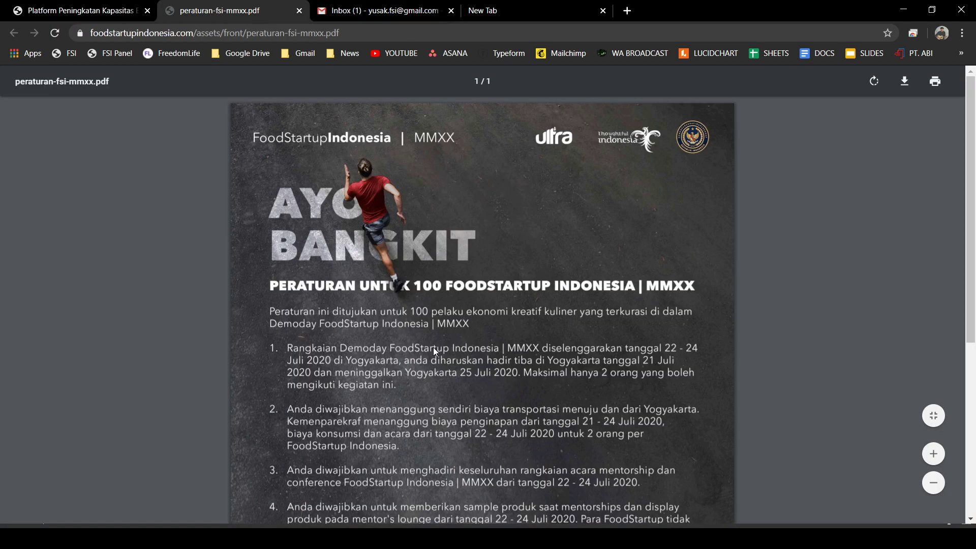
key(ctrl+shift+Tab)
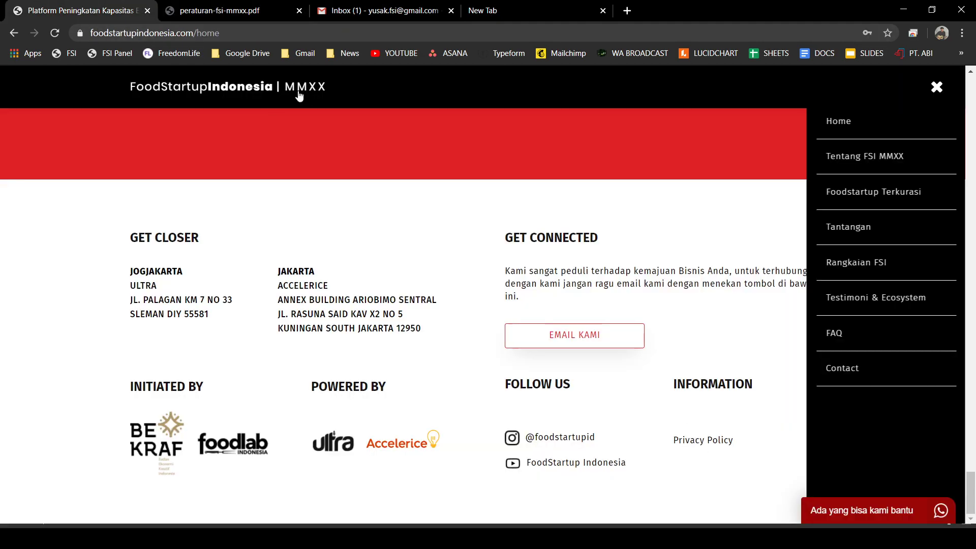
click(228, 10)
click(299, 10)
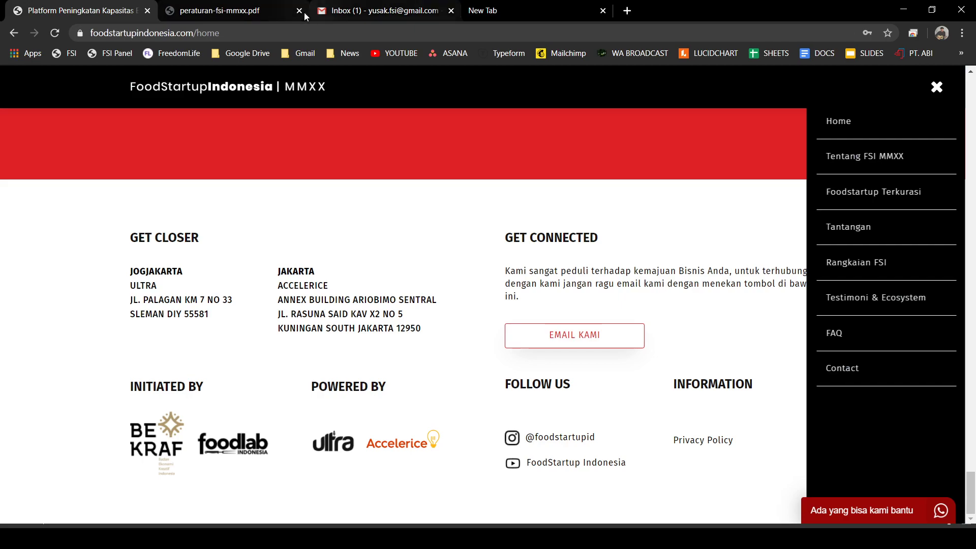
- Scroll the homepage back up to the hero headline with the side menu still open
scroll(432, 262, up, 20)
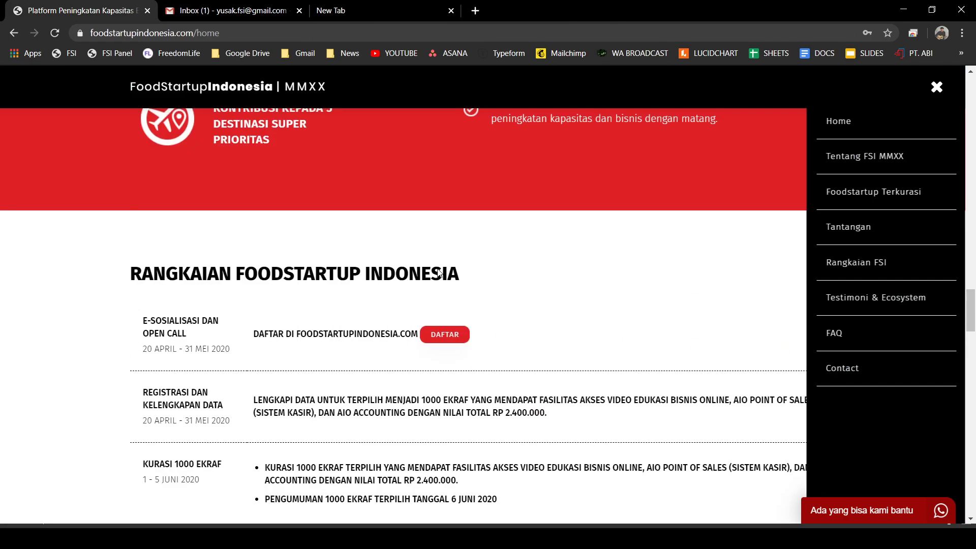
scroll(435, 253, up, 15)
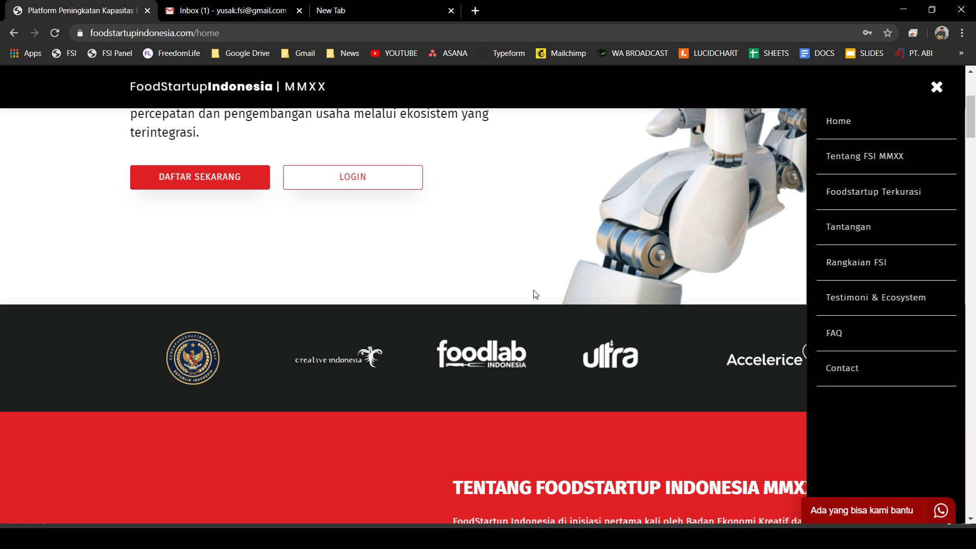
scroll(635, 214, up, 4)
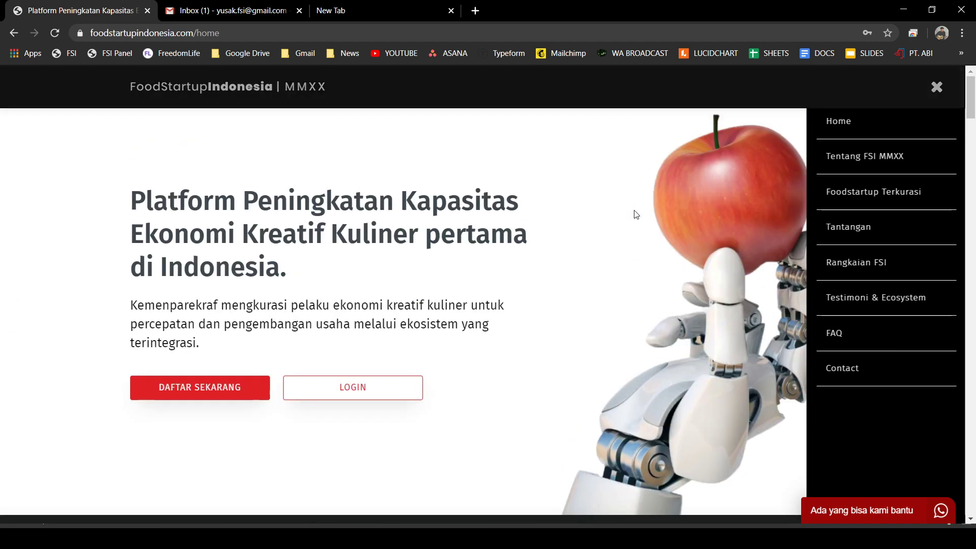
- Close and reopen the side menu, visit the empty new tab, then return and open Log in
click(937, 87)
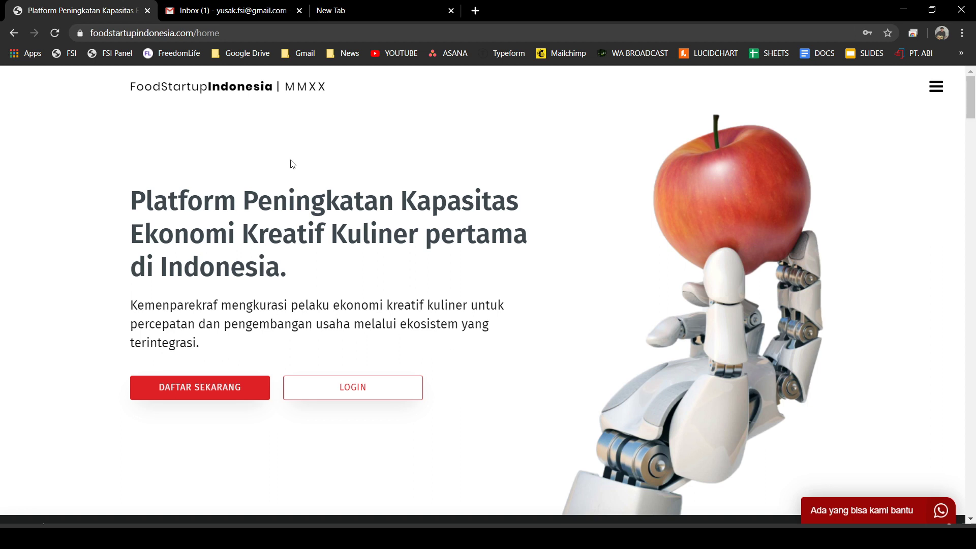
click(937, 86)
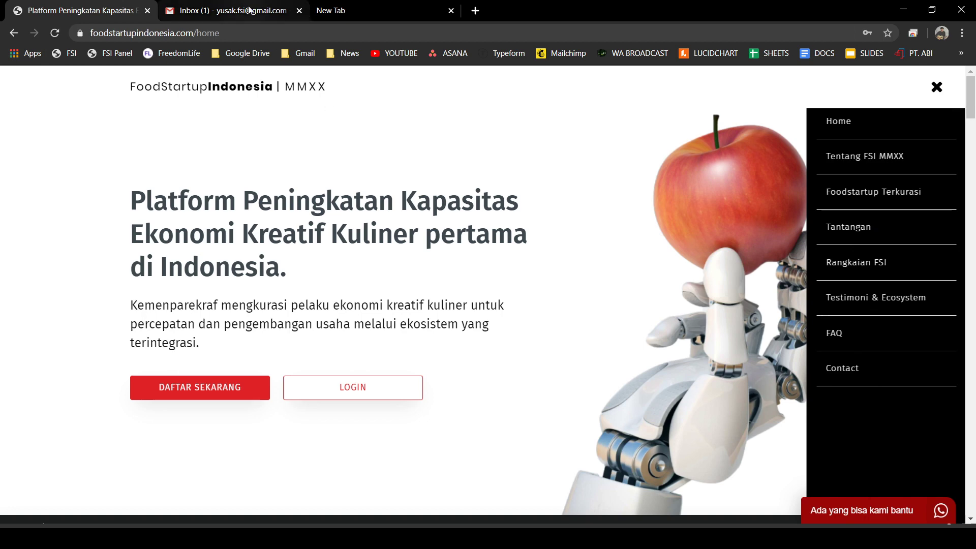
click(339, 10)
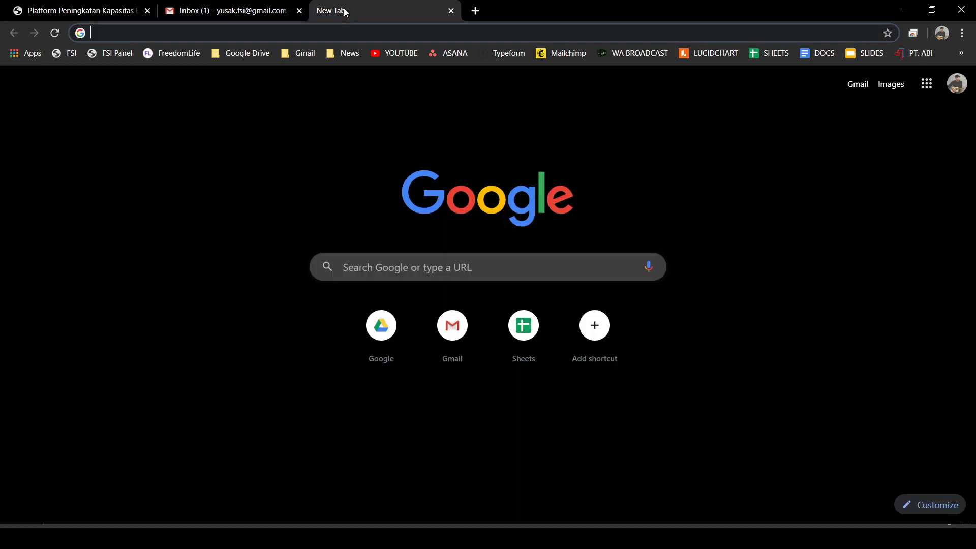
click(96, 11)
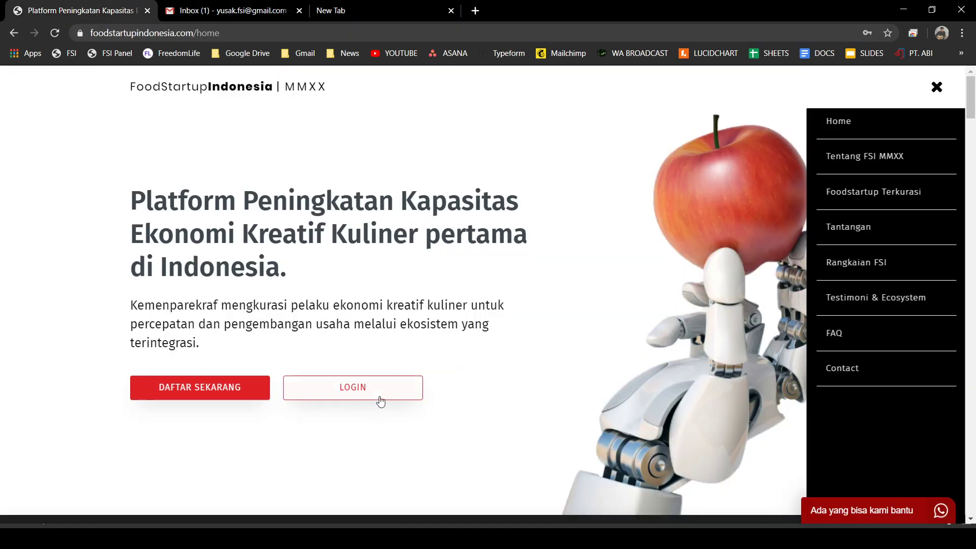
click(375, 393)
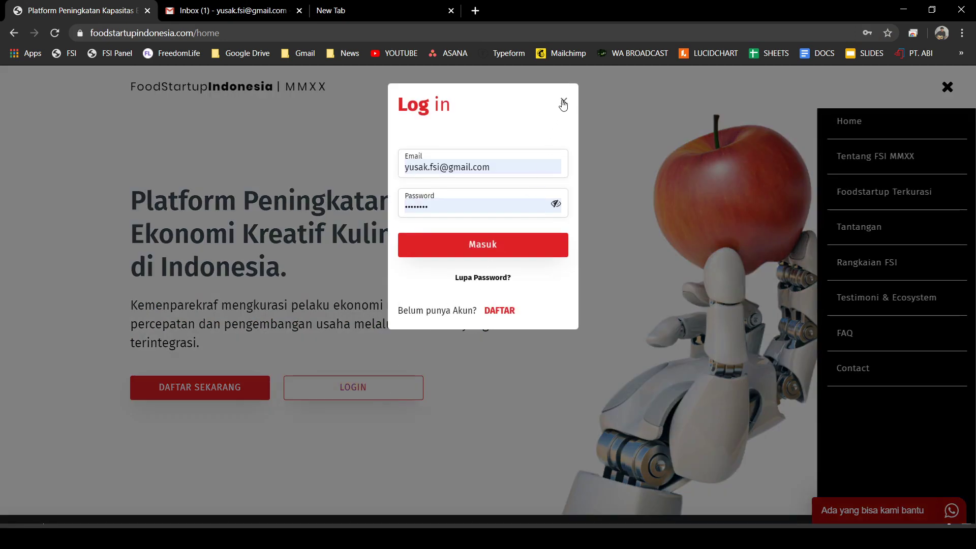
- Close the Log in dialog to return to the homepage
click(563, 100)
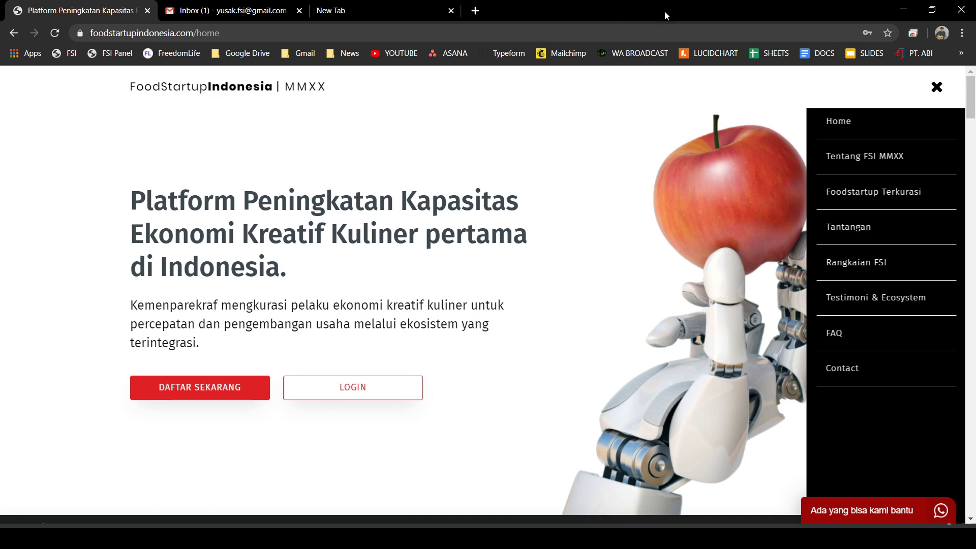
- Switch to the Gmail inbox tab to view the FoodStartup Indonesia confirmation emails
click(220, 14)
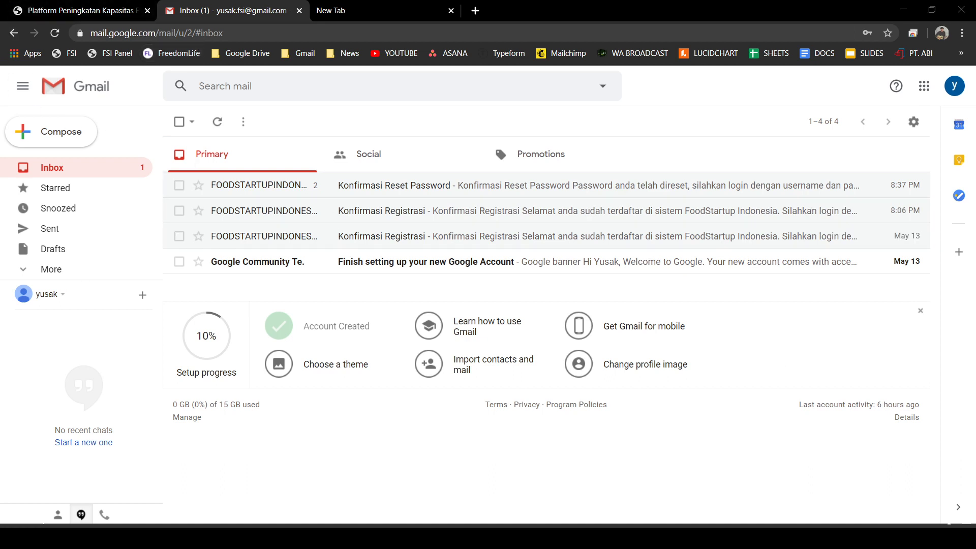
- Close the side navigation menu on the FoodStartup homepage, then bring the empty new tab forward
click(60, 15)
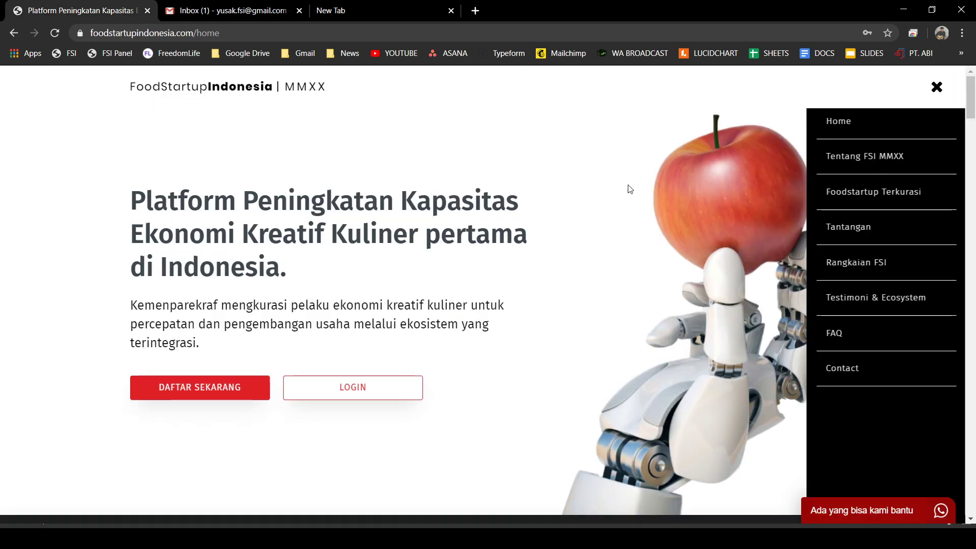
click(937, 87)
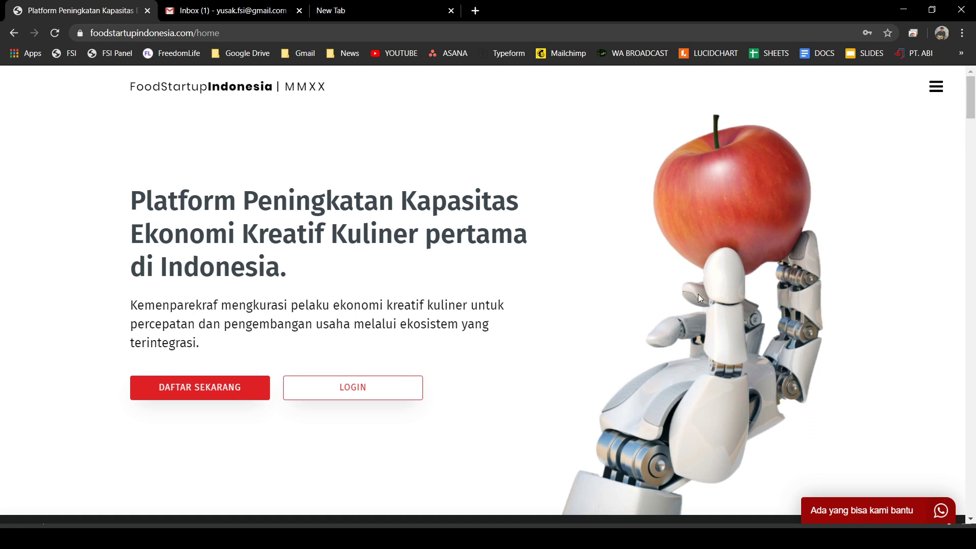
click(376, 11)
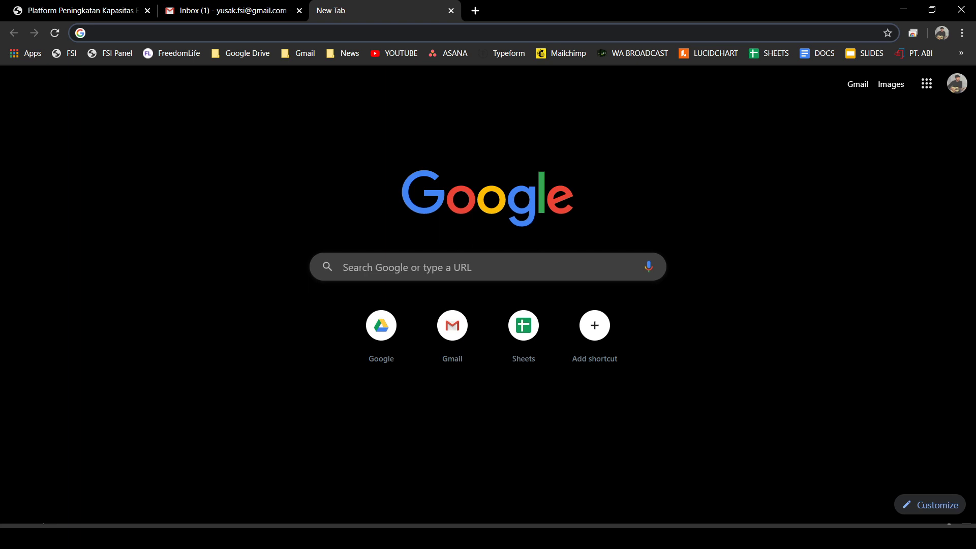
- Bring the foodstartupindonesia.com/home tab back to the front
click(89, 10)
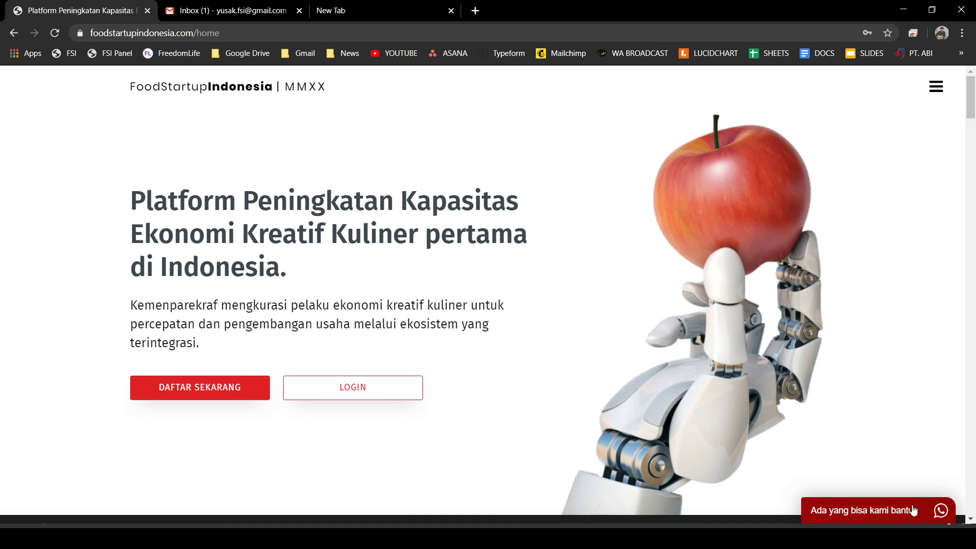
- Open the bottom-right WhatsApp support chat, showing FoodStartup Indonesia | MMXX as Offline
click(943, 504)
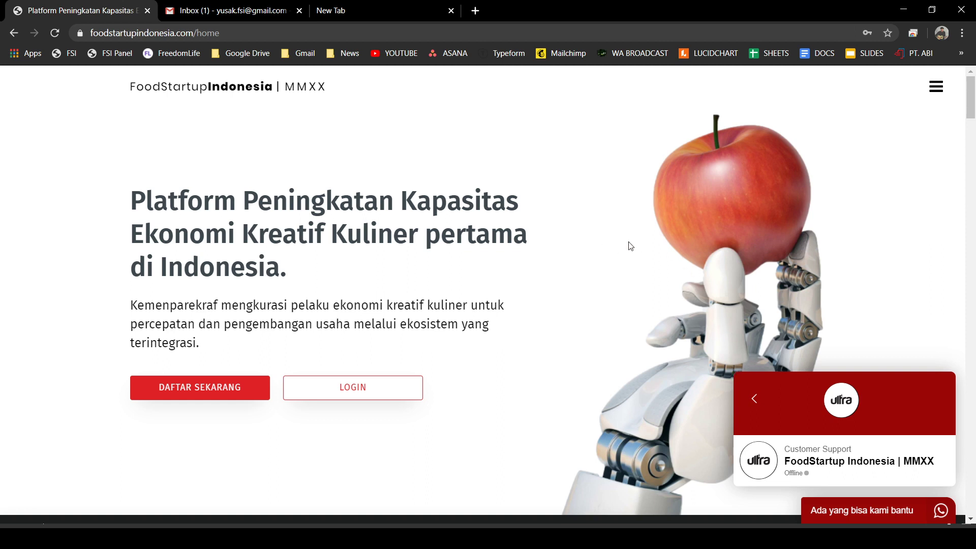
click(149, 39)
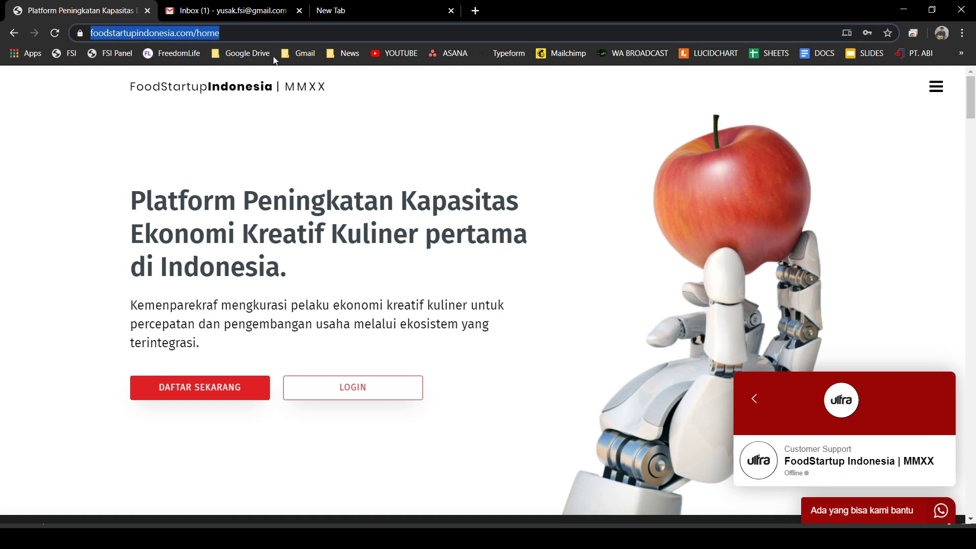
click(531, 168)
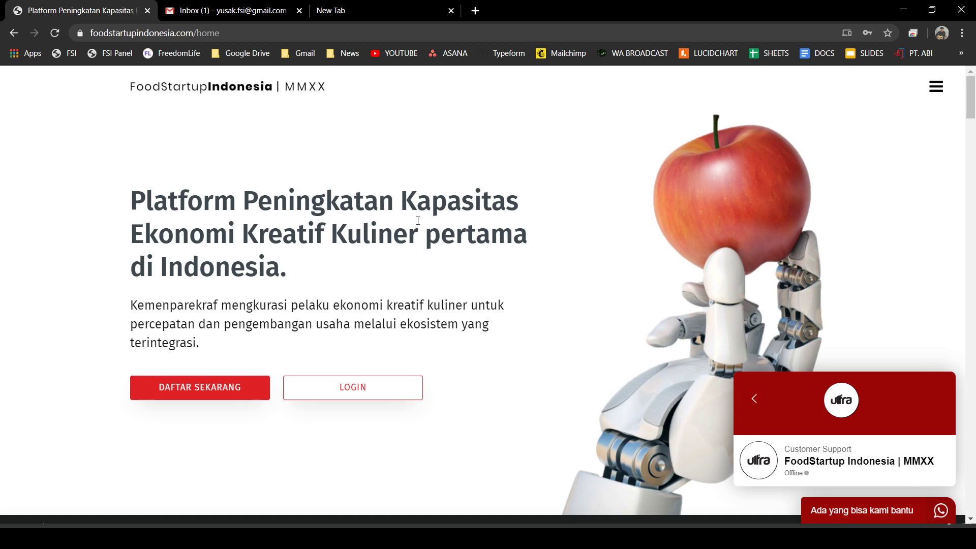
- Close the empty new tabs and the Gmail inbox tab, keeping only the FoodStartup homepage
click(402, 13)
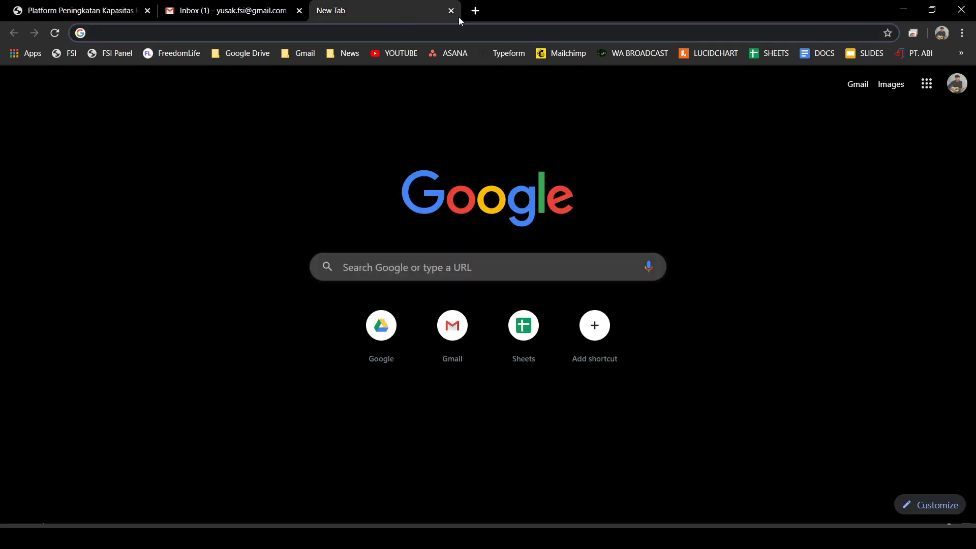
click(451, 12)
click(145, 18)
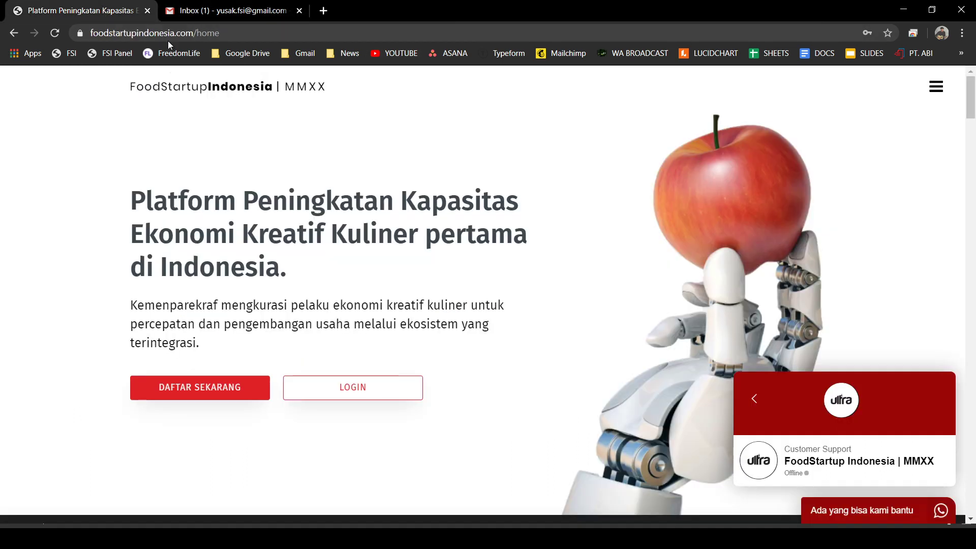
click(325, 11)
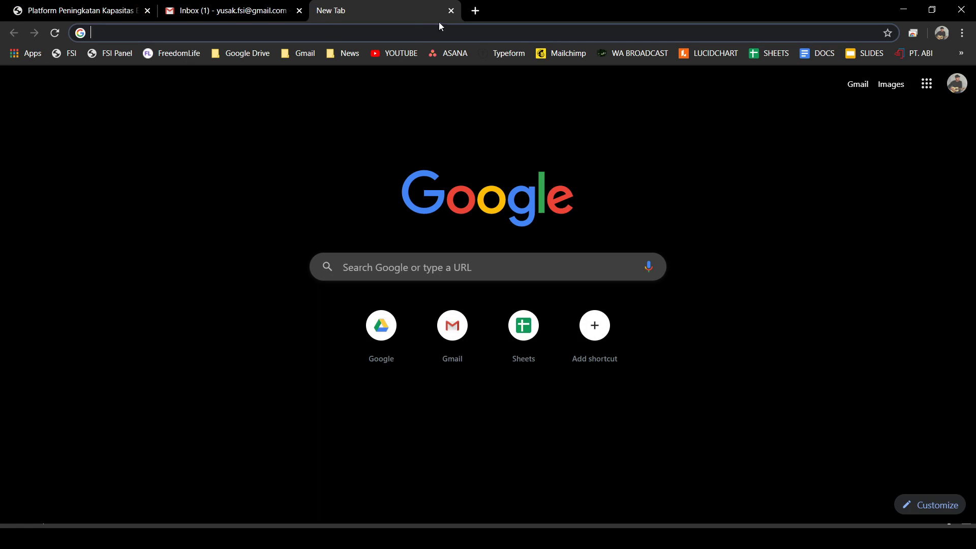
click(451, 11)
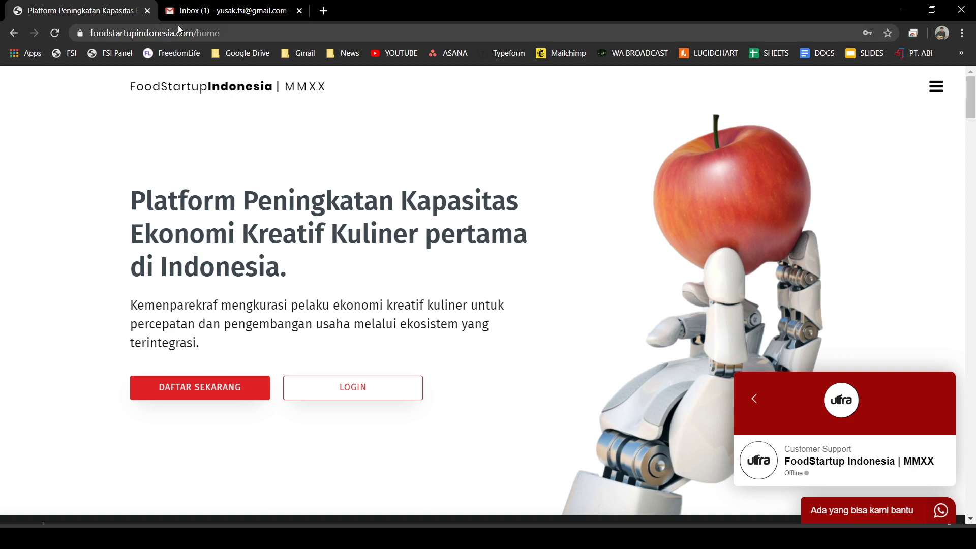
click(299, 10)
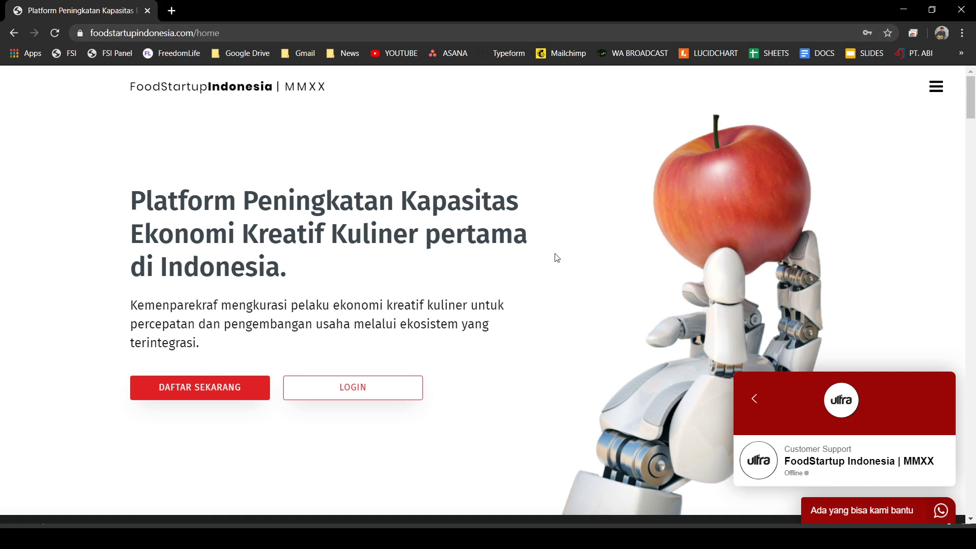